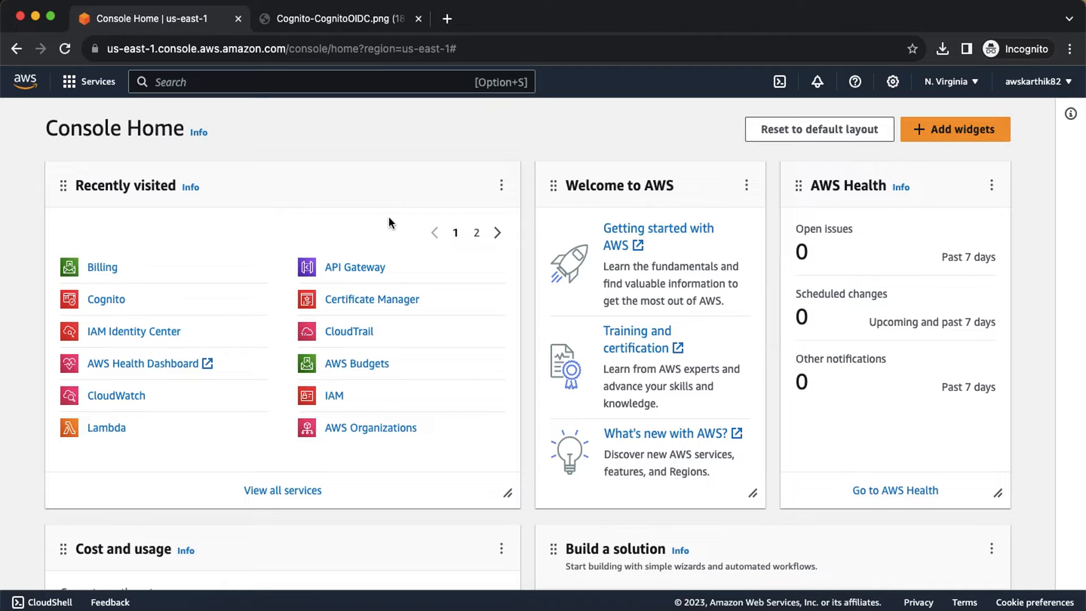
Step: Open Cognito from Console Home's recently visited list and begin a new user pool
{"action": "left_click", "coordinate": [108, 300]}
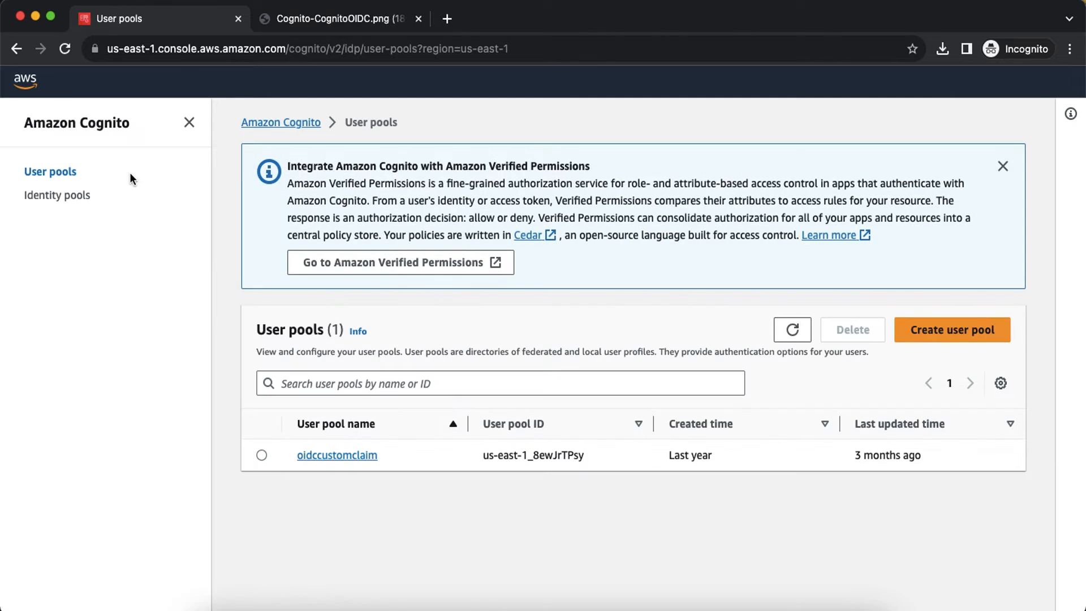
{"action": "left_click", "coordinate": [952, 330]}
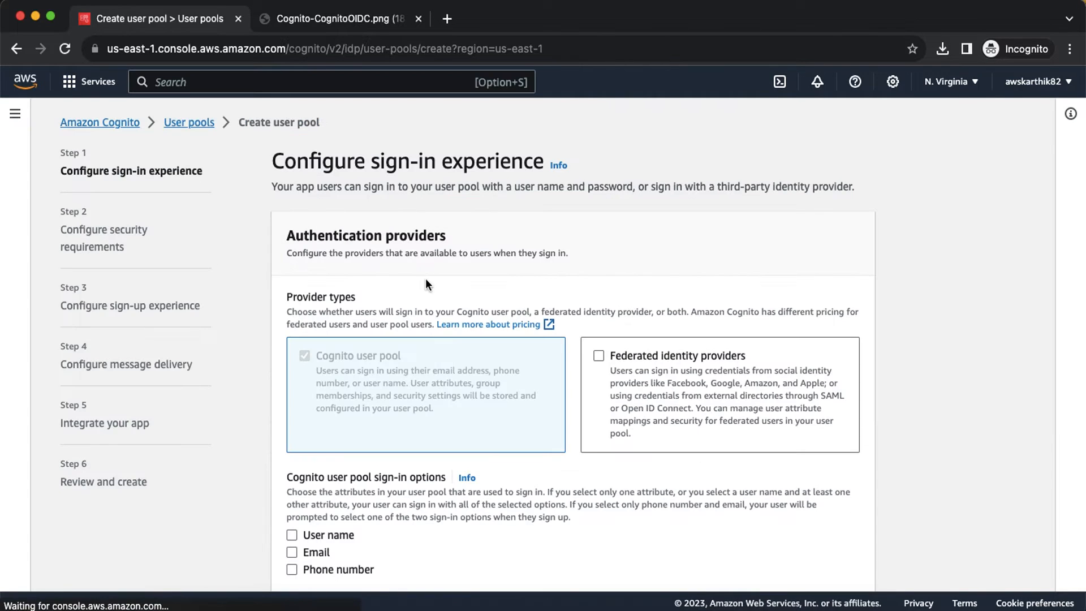
Step: Choose User name as the user pool's Cognito sign-in option
{"action": "scroll", "coordinate": [425, 278], "scroll_direction": "down", "scroll_amount": 2}
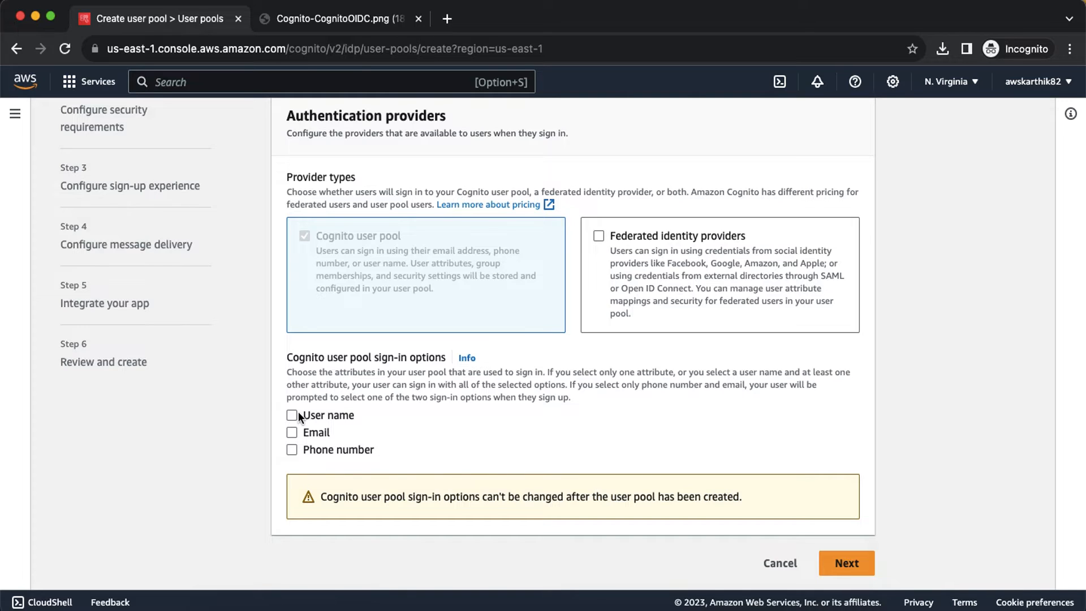
{"action": "left_click", "coordinate": [292, 415]}
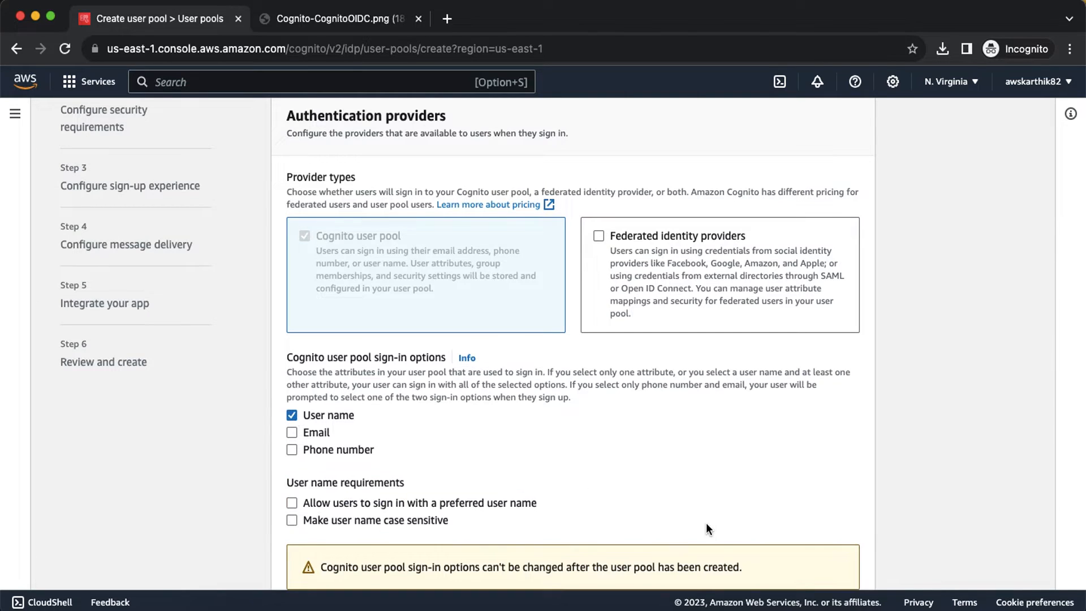
{"action": "scroll", "coordinate": [706, 523], "scroll_direction": "down", "scroll_amount": 2}
Step: On the security requirements step, select No MFA and turn off self-service account recovery
{"action": "left_click", "coordinate": [850, 562]}
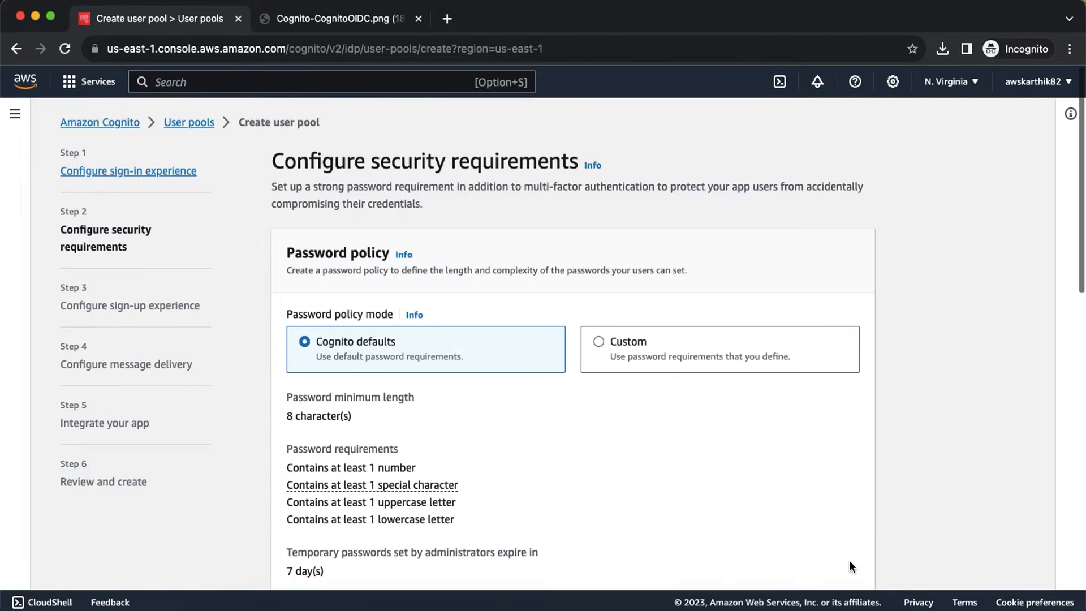
{"action": "scroll", "coordinate": [494, 446], "scroll_direction": "down", "scroll_amount": 6}
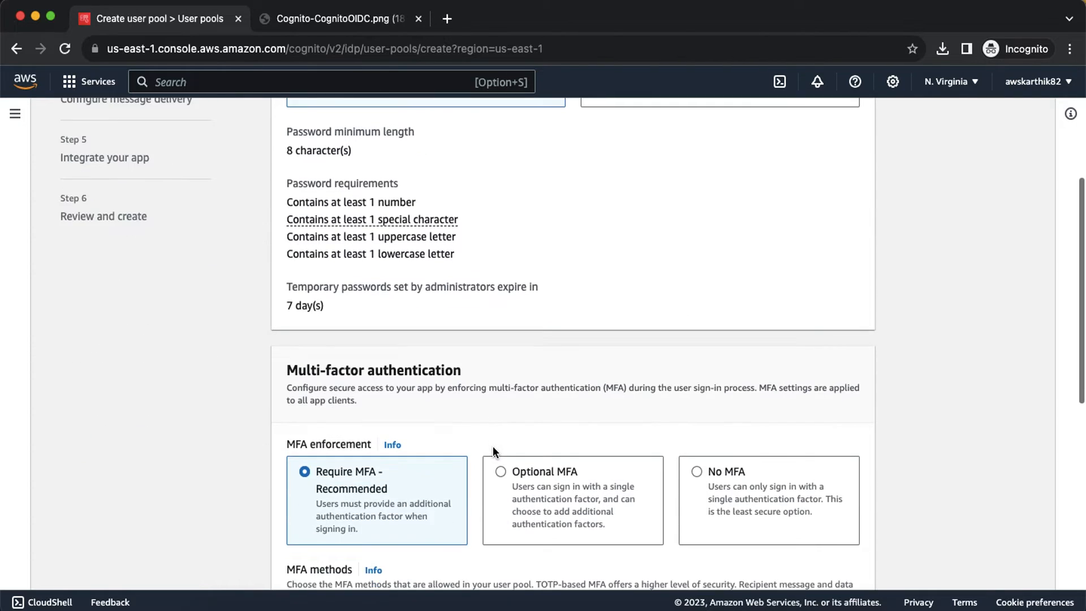
{"action": "left_click", "coordinate": [694, 392]}
{"action": "scroll", "coordinate": [694, 392], "scroll_direction": "down", "scroll_amount": 5}
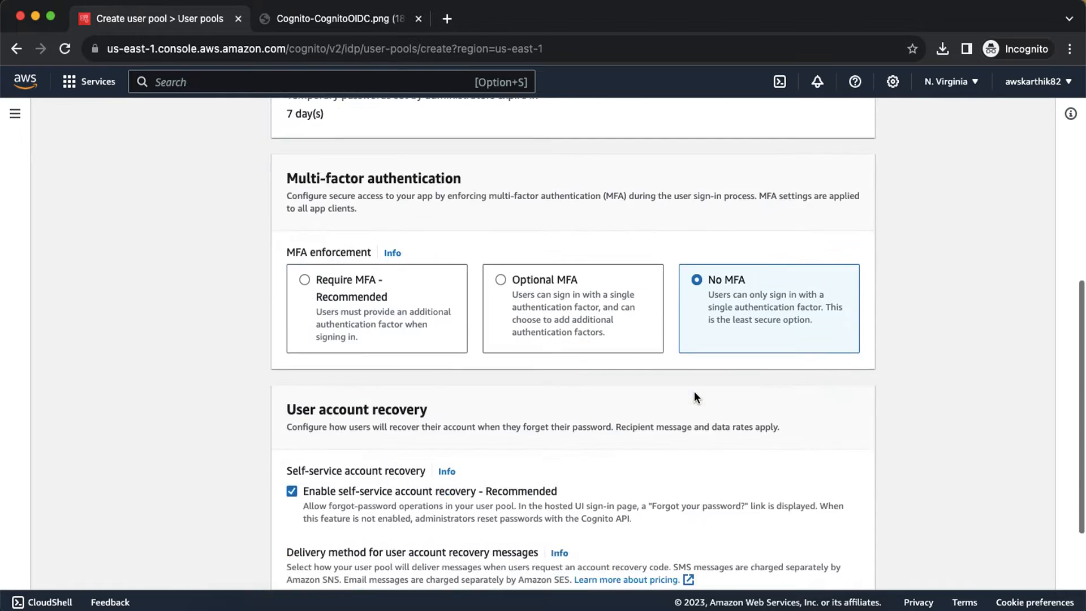
{"action": "left_click", "coordinate": [309, 321]}
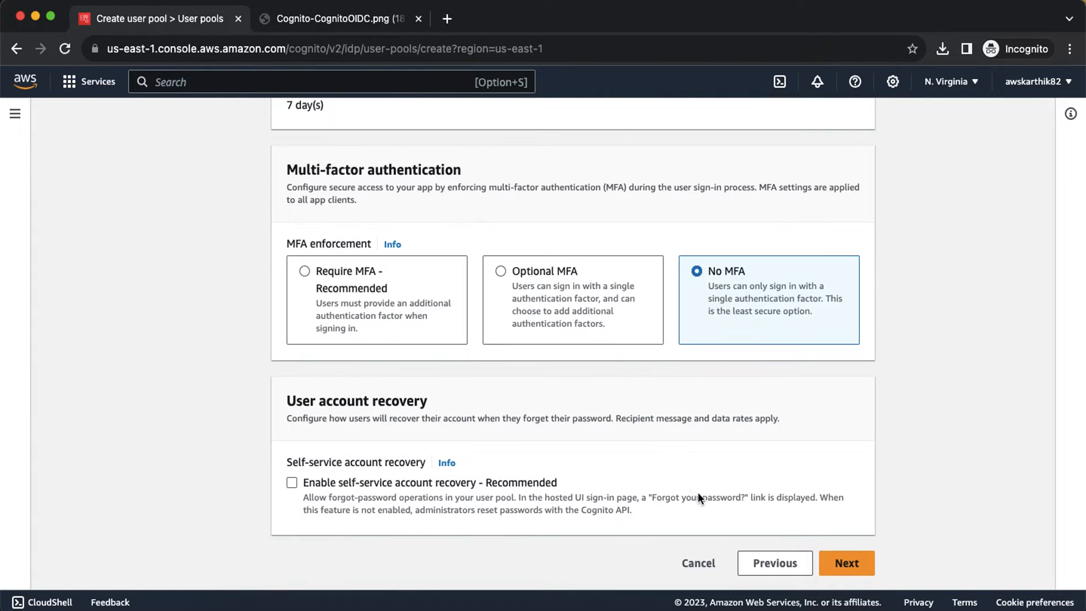
Step: Disable self-registration and automatic verification messages on the sign-up experience step
{"action": "left_click", "coordinate": [844, 563]}
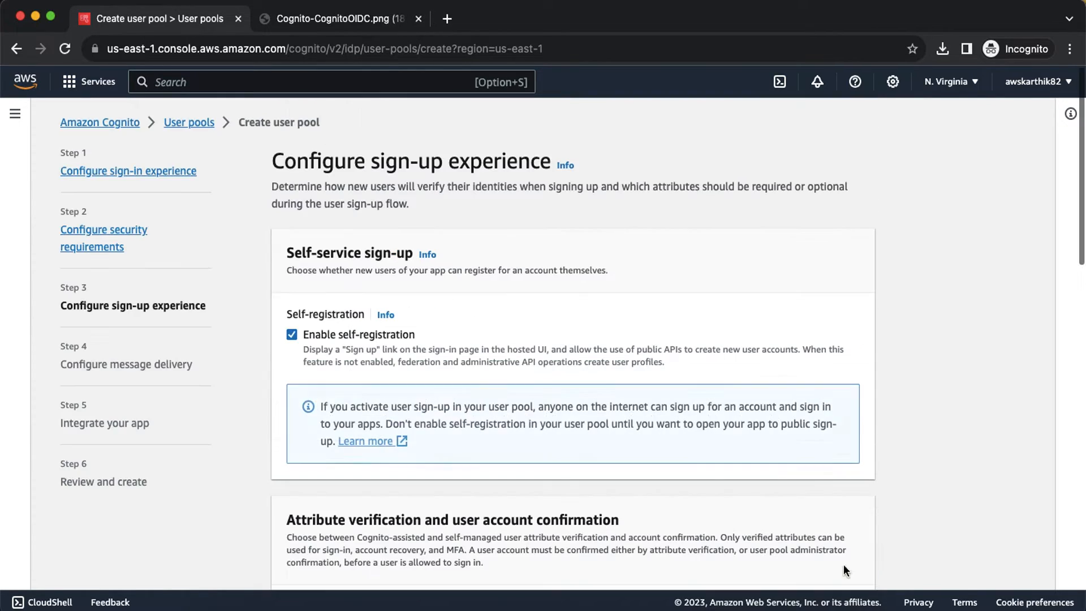
{"action": "left_click", "coordinate": [379, 333]}
{"action": "scroll", "coordinate": [379, 333], "scroll_direction": "down", "scroll_amount": 5}
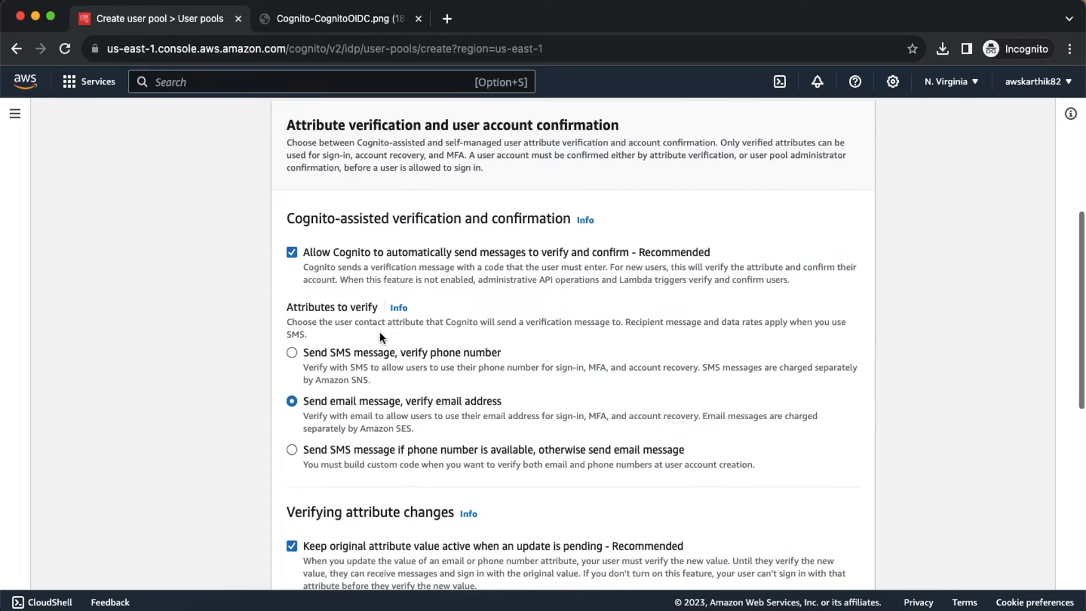
{"action": "left_click", "coordinate": [342, 251]}
{"action": "scroll", "coordinate": [482, 281], "scroll_direction": "down", "scroll_amount": 5}
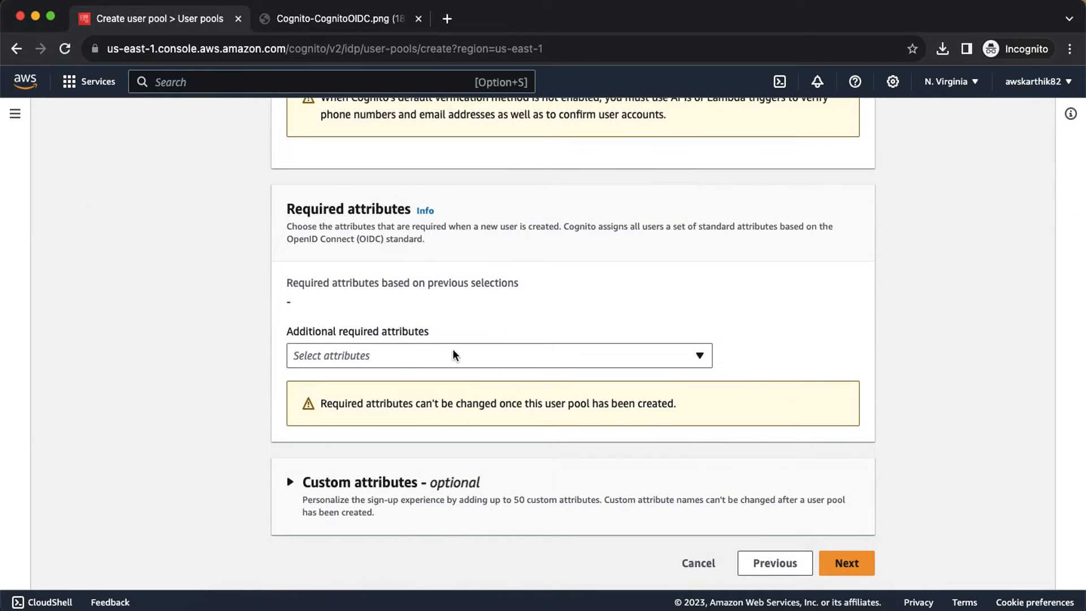
Step: Choose Send email with Cognito for message delivery and proceed to app integration
{"action": "left_click", "coordinate": [847, 563]}
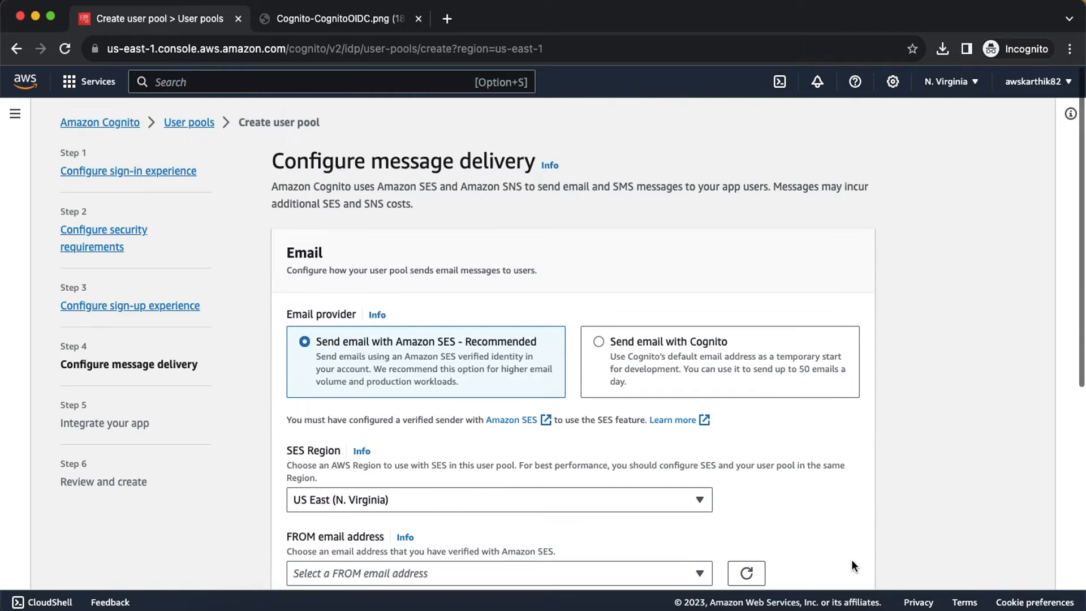
{"action": "left_click", "coordinate": [663, 368]}
{"action": "scroll", "coordinate": [663, 368], "scroll_direction": "down", "scroll_amount": 3}
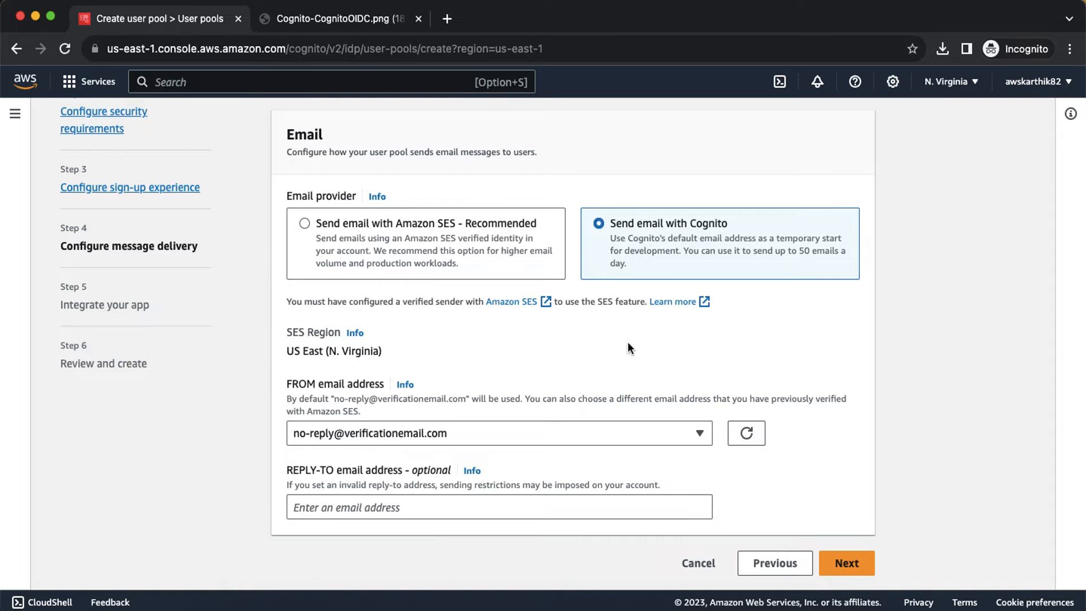
{"action": "left_click", "coordinate": [847, 563]}
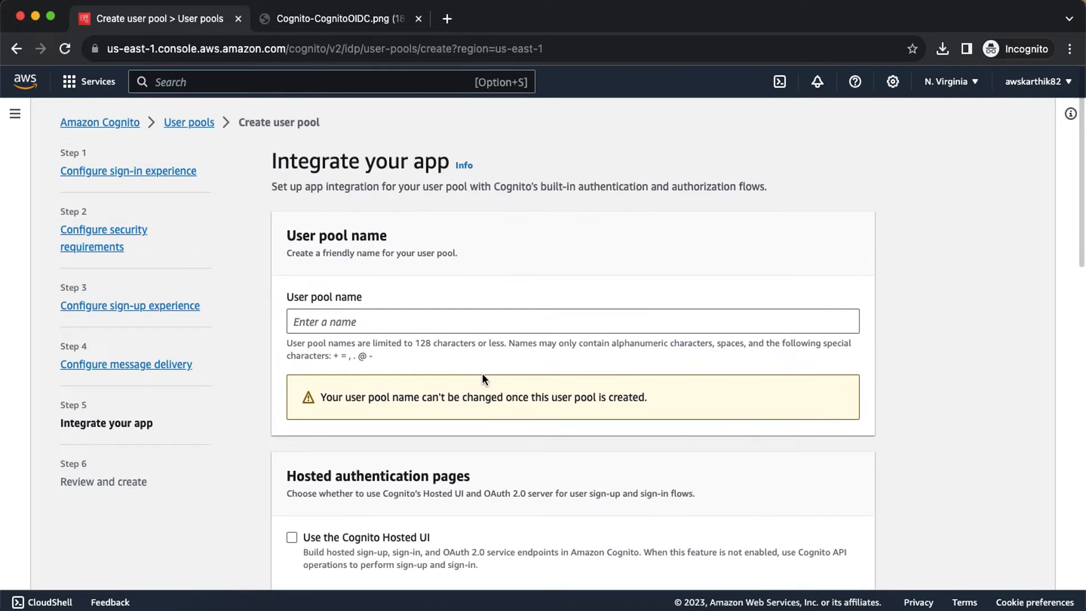
Step: Name the user pool userpoolorga
{"action": "left_click", "coordinate": [386, 322]}
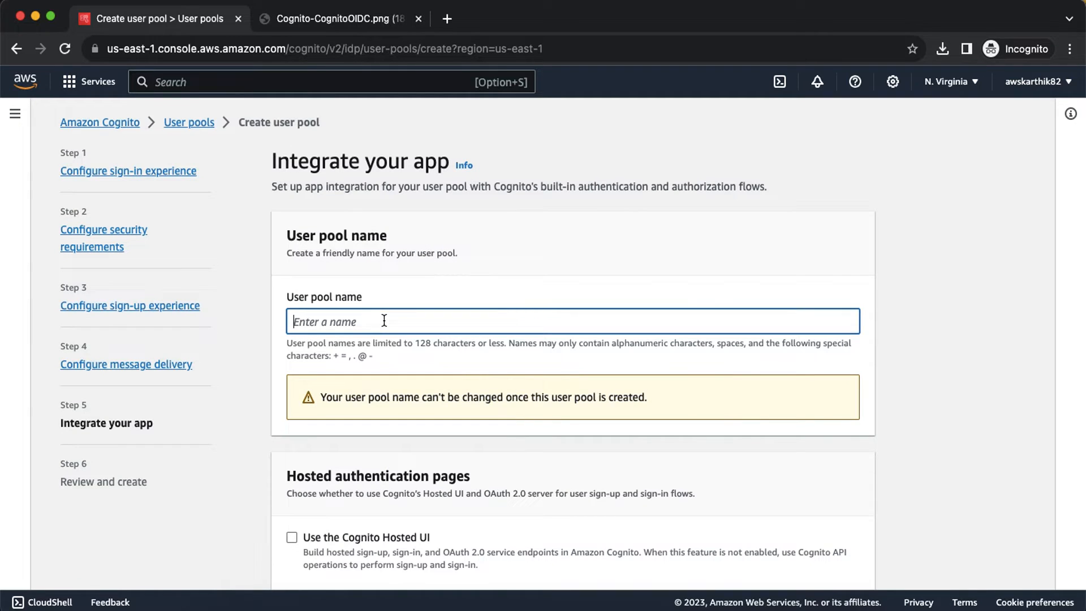
{"action": "type", "text": "userpoolorga"}
{"action": "scroll", "coordinate": [565, 340], "scroll_direction": "down", "scroll_amount": 4}
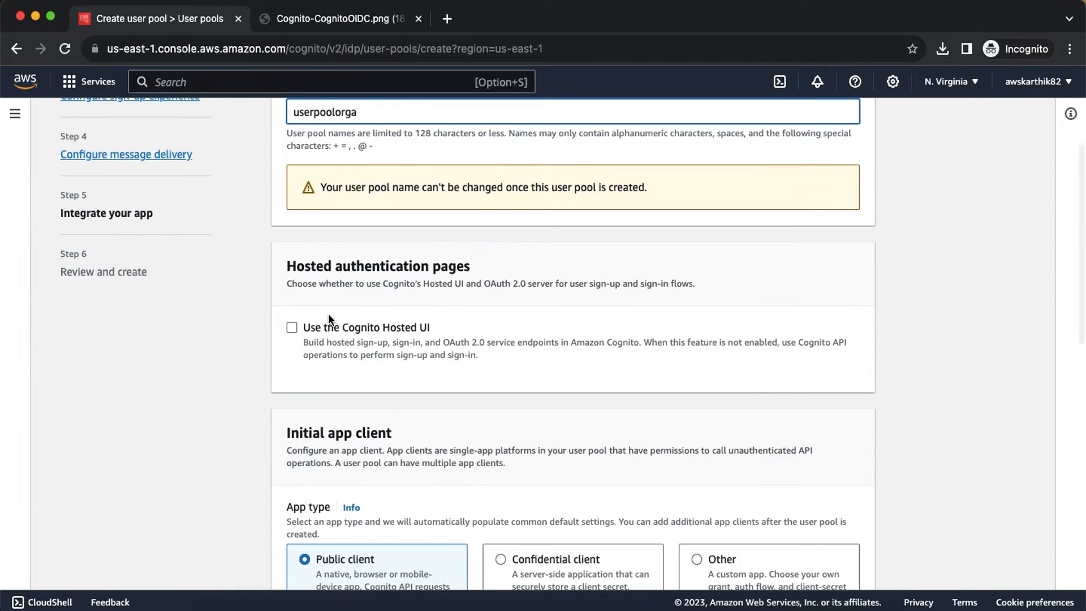
Step: Enable the Cognito Hosted UI with the available Cognito domain prefix uporga
{"action": "left_click", "coordinate": [292, 328]}
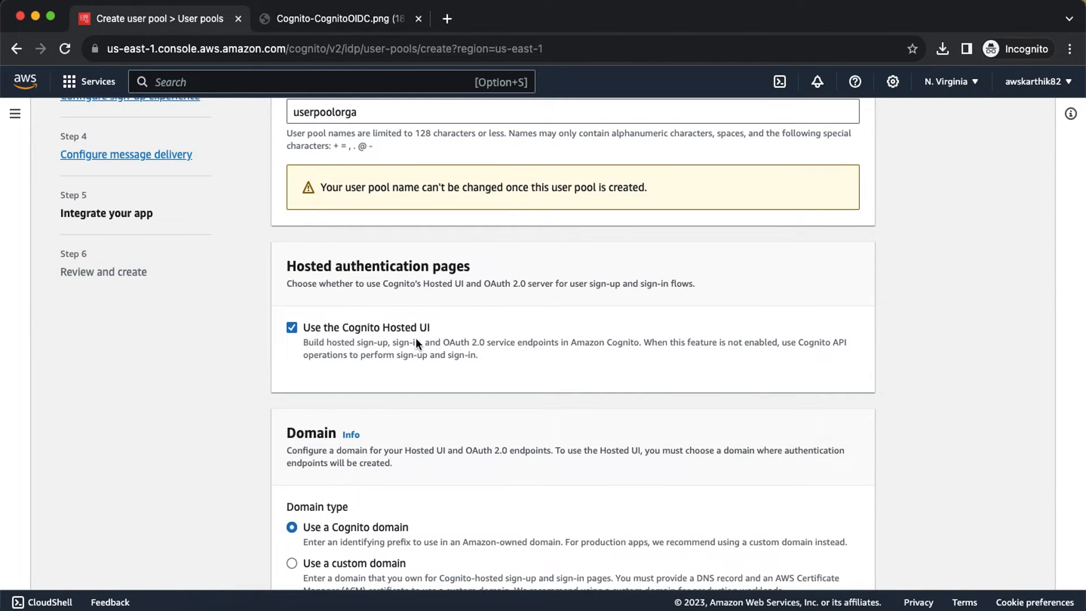
{"action": "scroll", "coordinate": [416, 338], "scroll_direction": "down", "scroll_amount": 3}
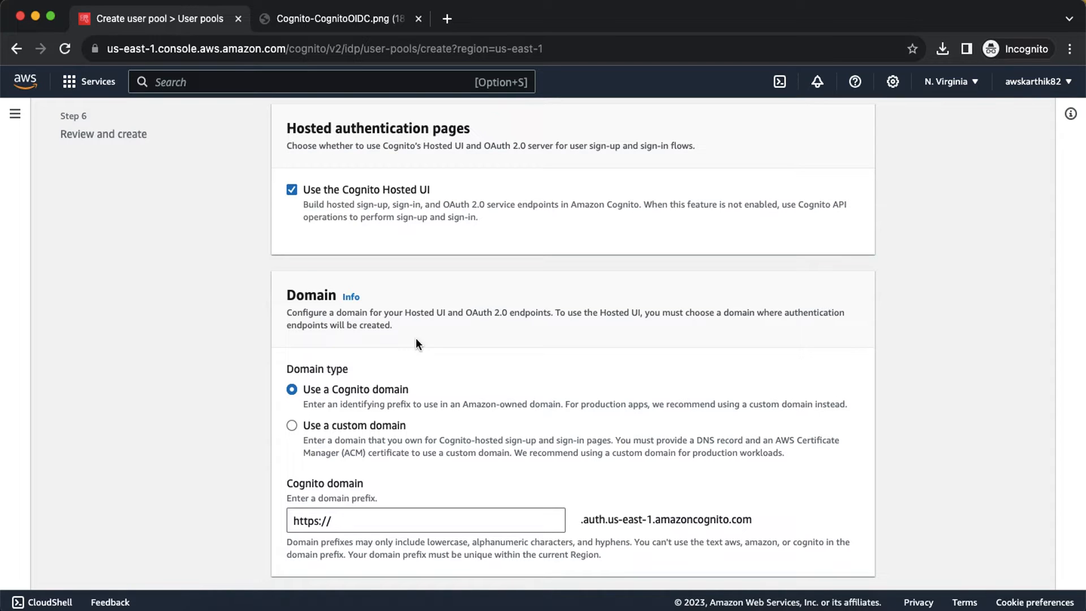
{"action": "scroll", "coordinate": [413, 351], "scroll_direction": "down", "scroll_amount": 3}
{"action": "left_click", "coordinate": [364, 399]}
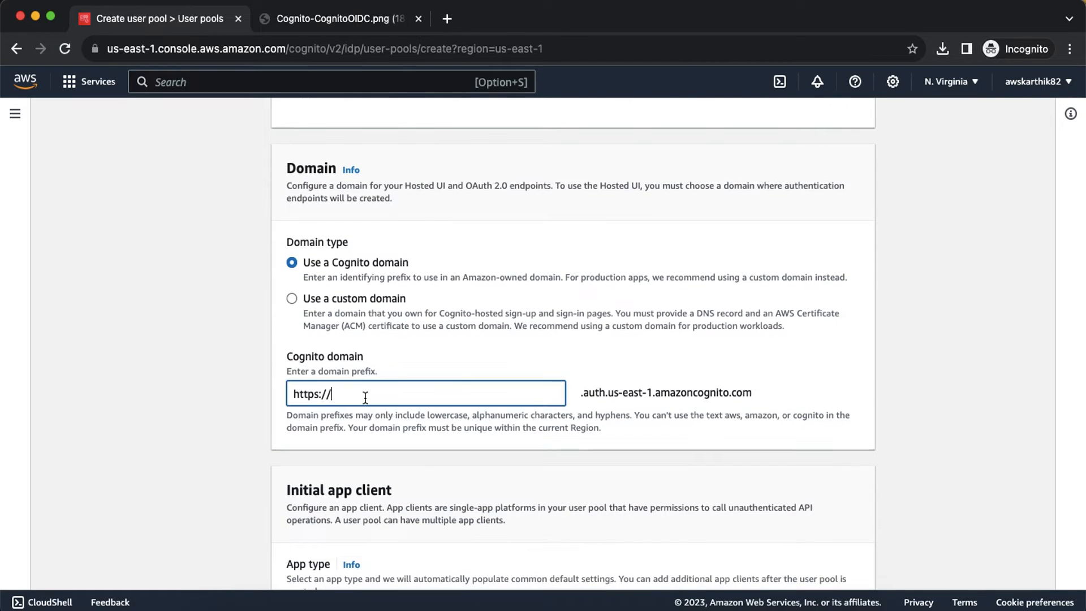
{"action": "scroll", "coordinate": [365, 398], "scroll_direction": "up", "scroll_amount": 7}
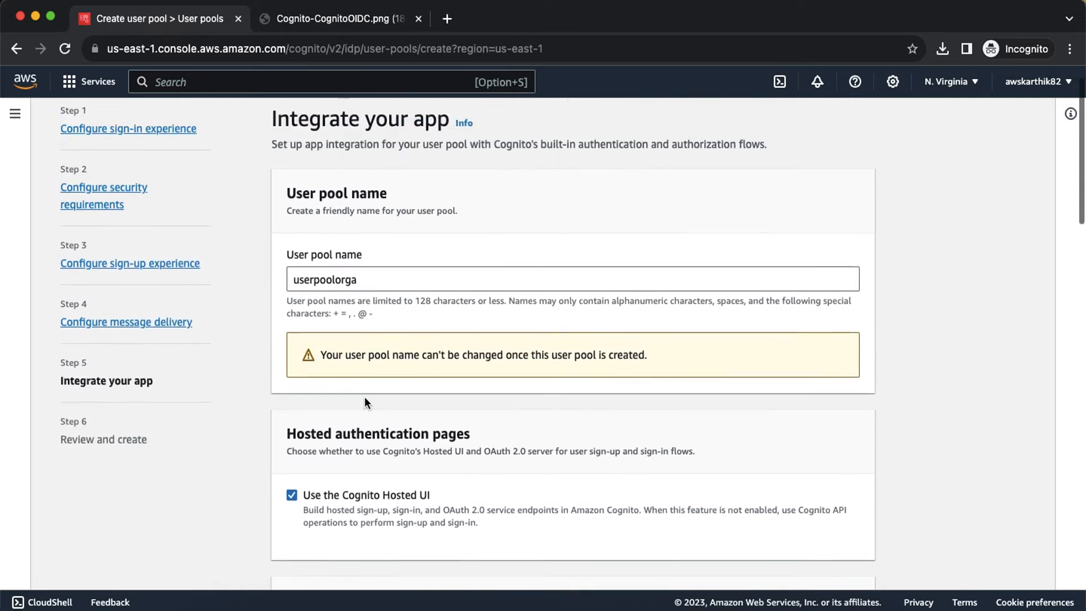
{"action": "scroll", "coordinate": [365, 398], "scroll_direction": "down", "scroll_amount": 6}
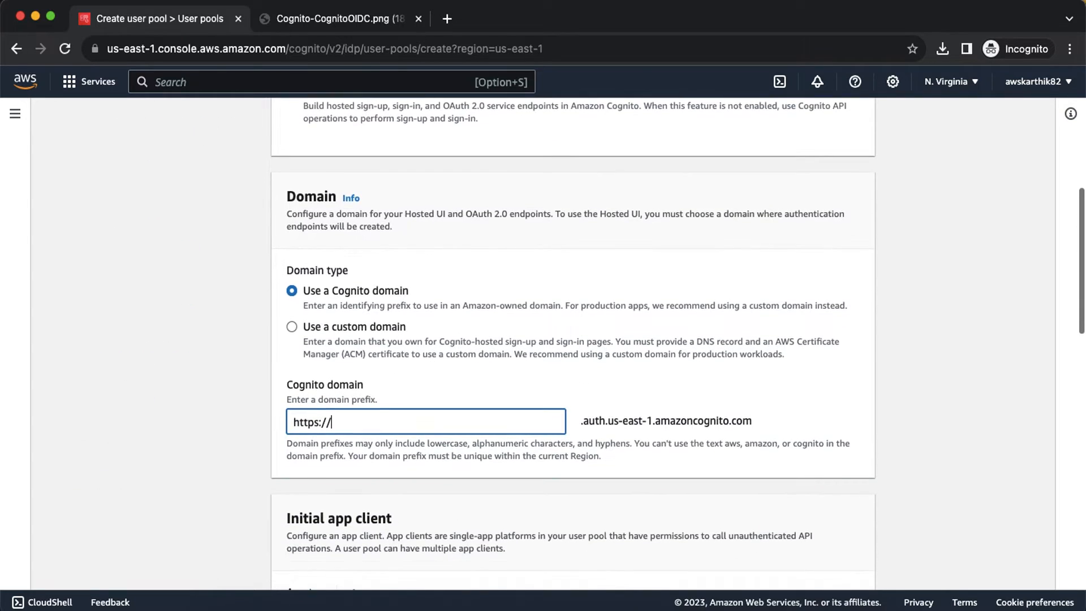
{"action": "type", "text": "up"}
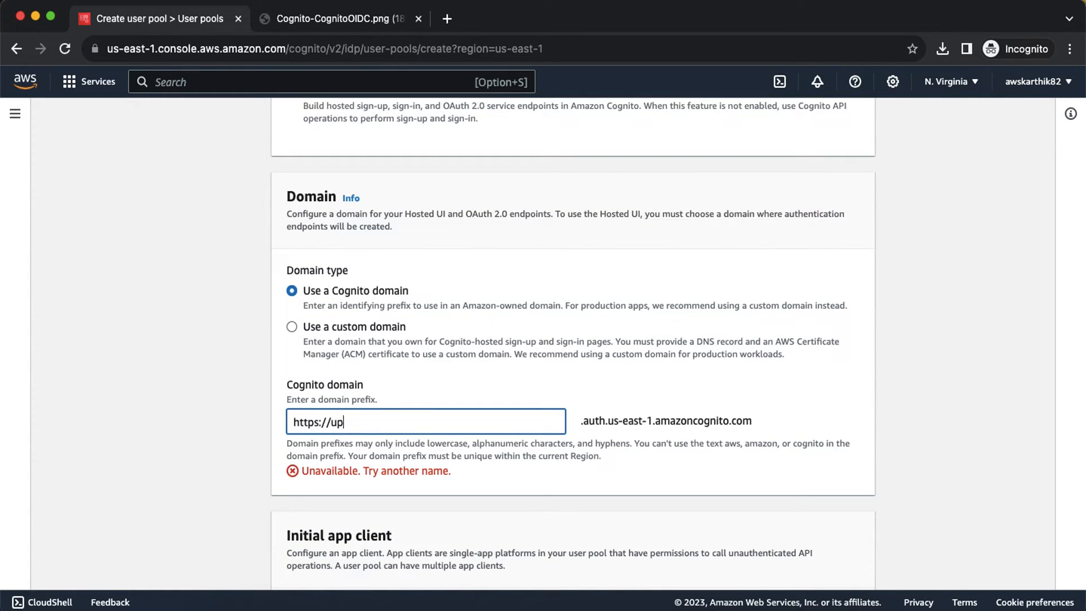
{"action": "type", "text": "orga"}
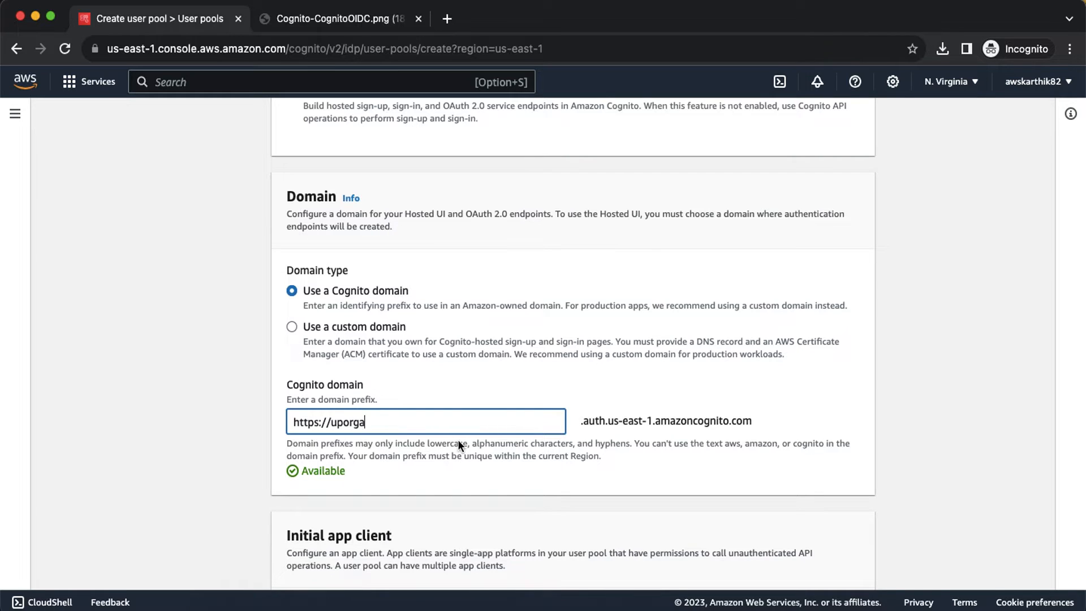
{"action": "scroll", "coordinate": [457, 440], "scroll_direction": "down", "scroll_amount": 6}
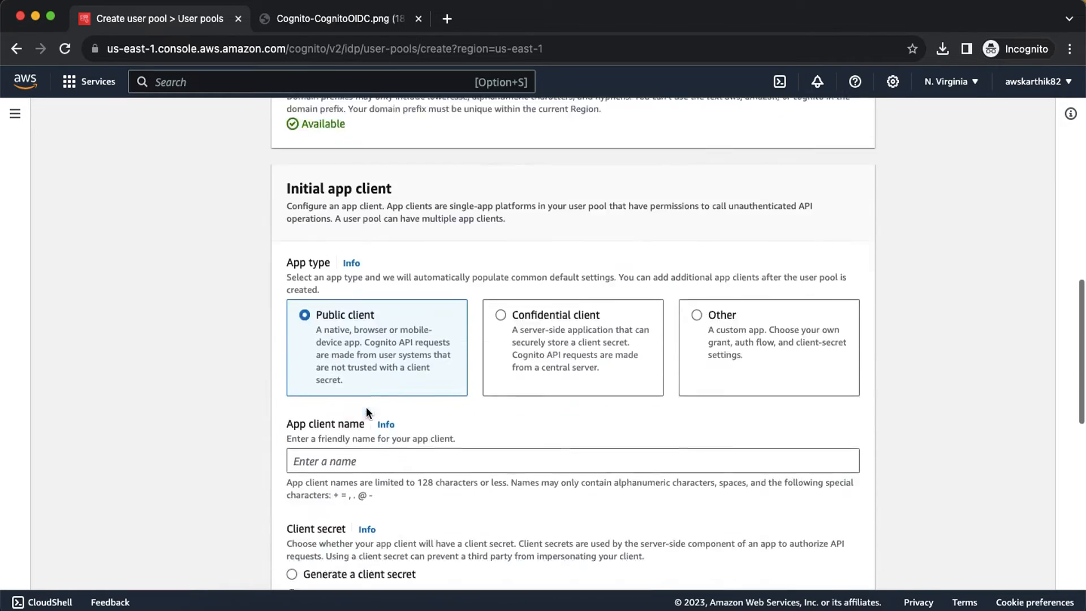
Step: Name the app client producta, generate a client secret, and set callback URL example.com
{"action": "scroll", "coordinate": [366, 406], "scroll_direction": "down", "scroll_amount": 1}
{"action": "left_click", "coordinate": [343, 431]}
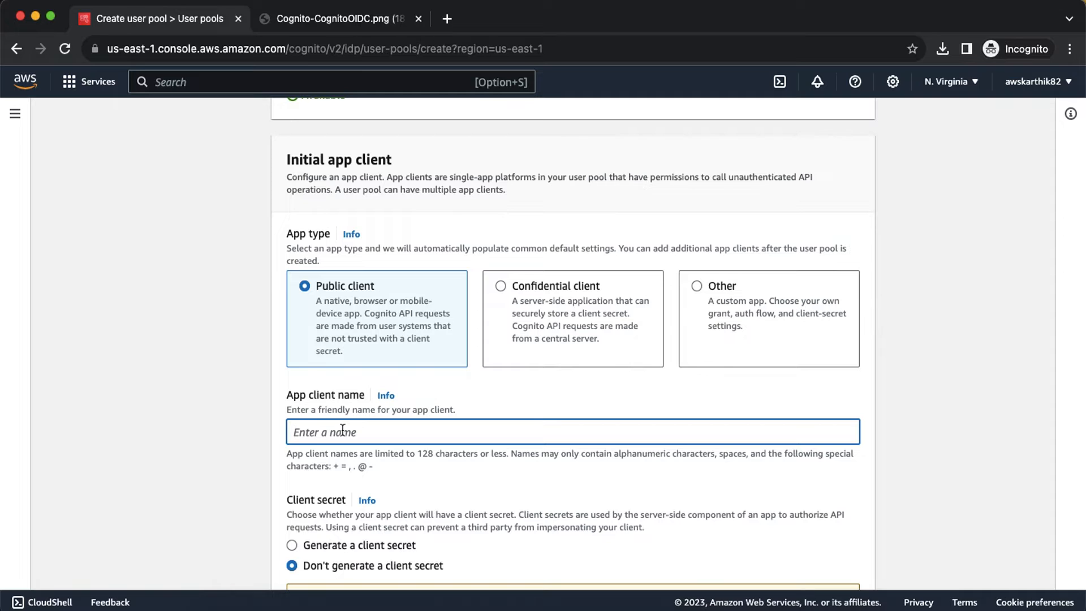
{"action": "type", "text": "producta"}
{"action": "scroll", "coordinate": [297, 380], "scroll_direction": "down", "scroll_amount": 5}
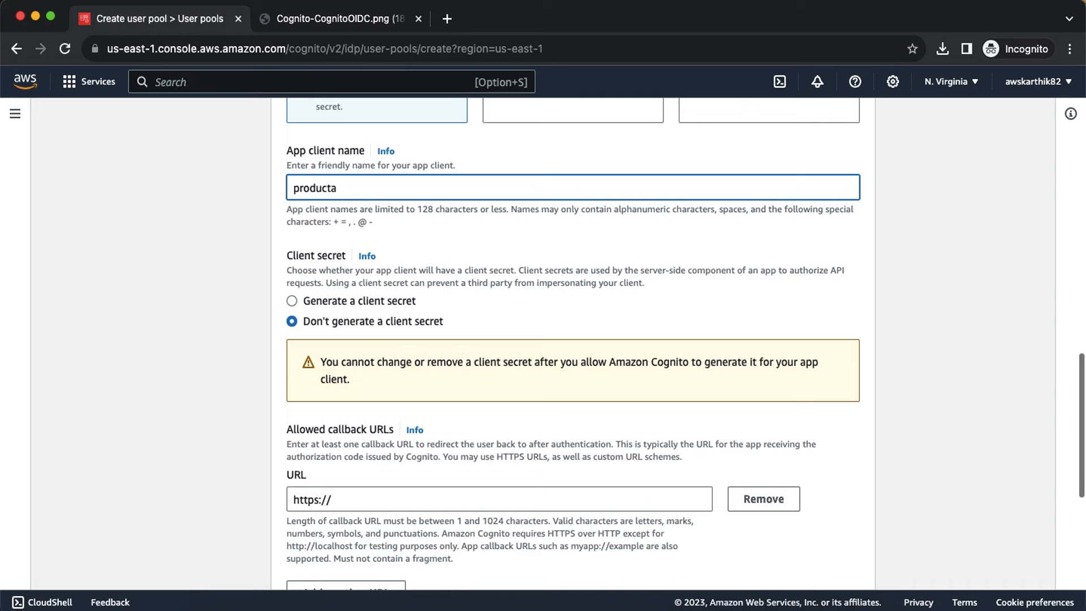
{"action": "left_click", "coordinate": [292, 302]}
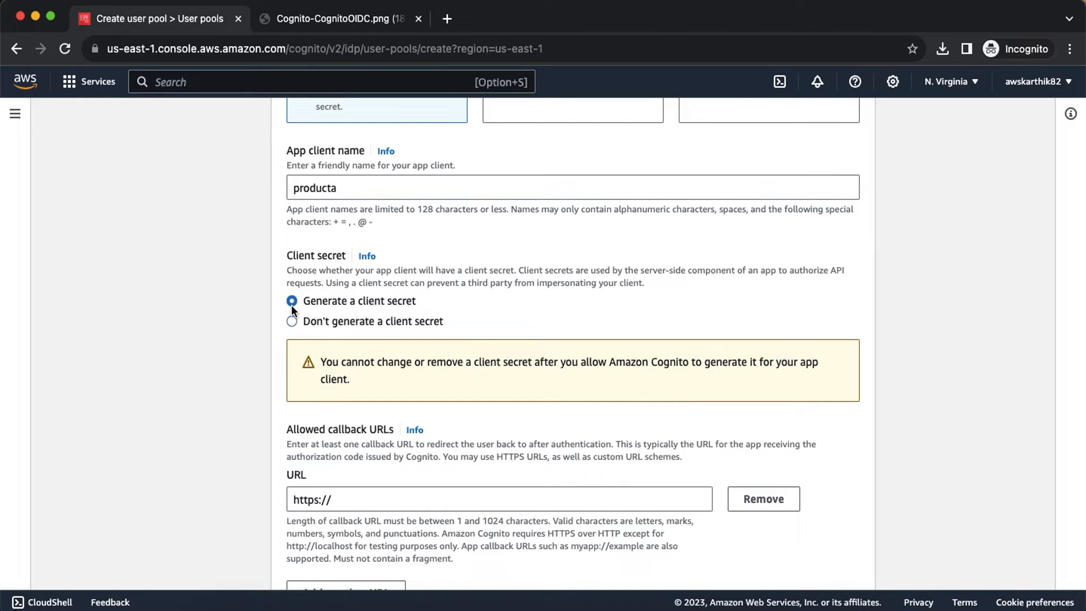
{"action": "left_click", "coordinate": [363, 504]}
{"action": "type", "text": "example.com"}
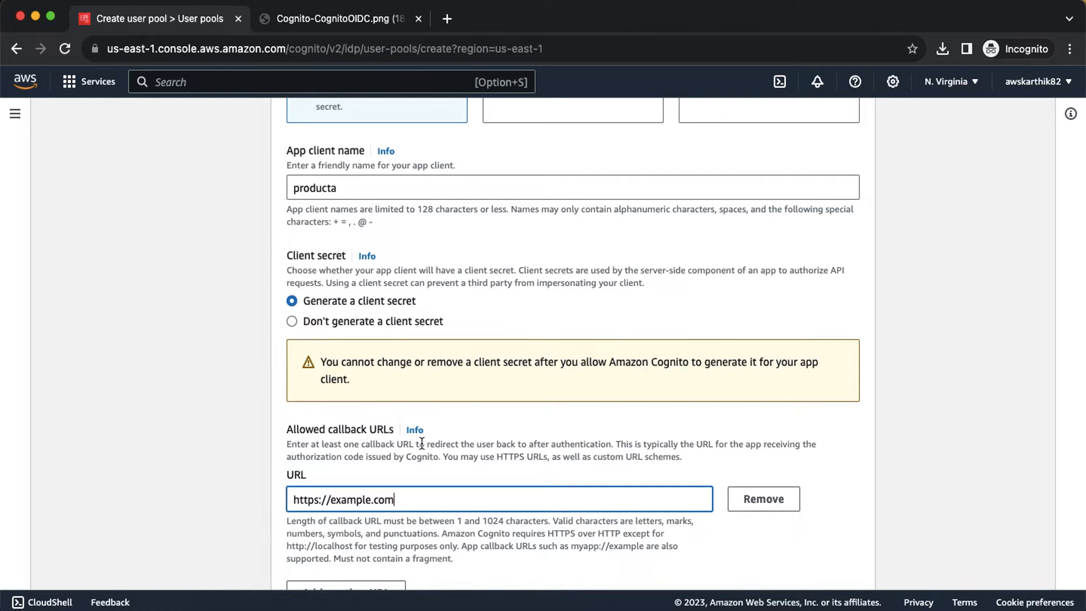
{"action": "scroll", "coordinate": [421, 443], "scroll_direction": "down", "scroll_amount": 5}
Step: In advanced settings, replace the Phone scope with Profile, keeping OpenID and Email, then proceed to review
{"action": "left_click", "coordinate": [413, 467]}
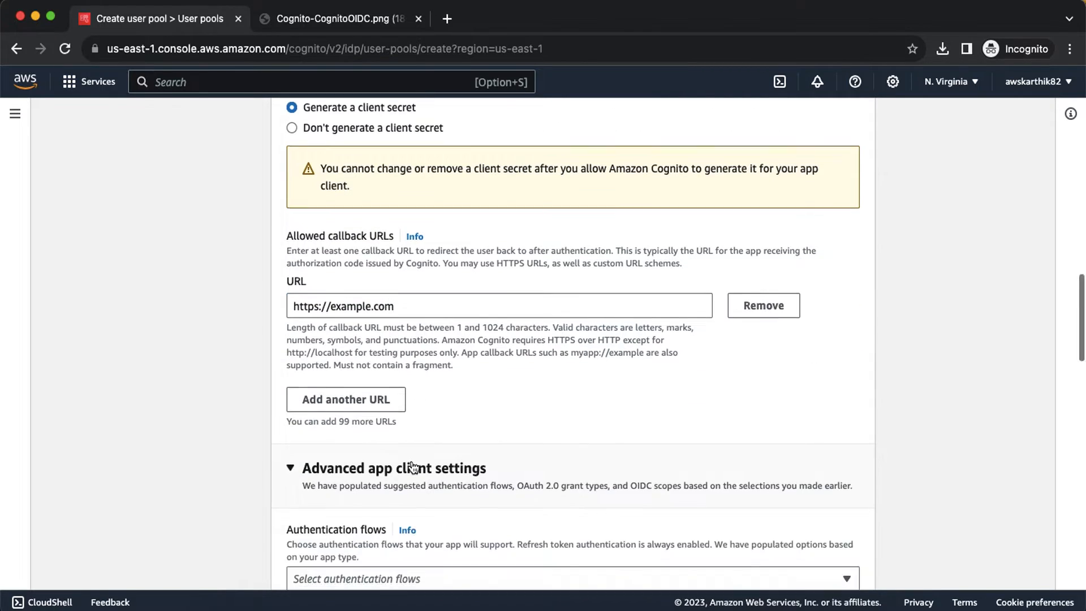
{"action": "scroll", "coordinate": [412, 459], "scroll_direction": "down", "scroll_amount": 8}
{"action": "scroll", "coordinate": [552, 301], "scroll_direction": "down", "scroll_amount": 4}
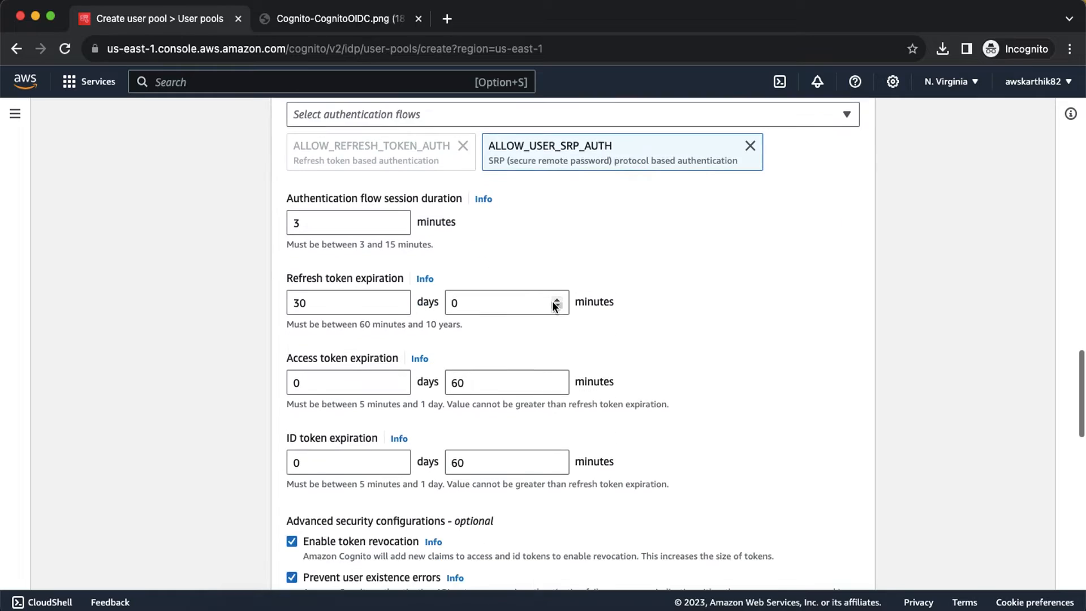
{"action": "scroll", "coordinate": [552, 301], "scroll_direction": "down", "scroll_amount": 10}
{"action": "scroll", "coordinate": [553, 301], "scroll_direction": "up", "scroll_amount": 10}
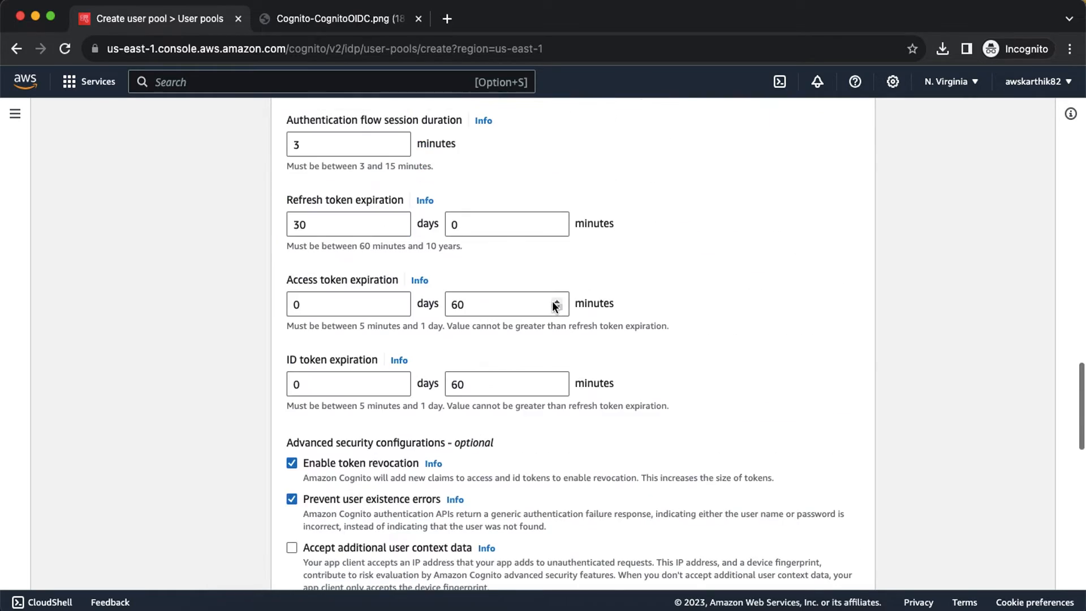
{"action": "scroll", "coordinate": [555, 305], "scroll_direction": "up", "scroll_amount": 7}
{"action": "scroll", "coordinate": [554, 306], "scroll_direction": "down", "scroll_amount": 16}
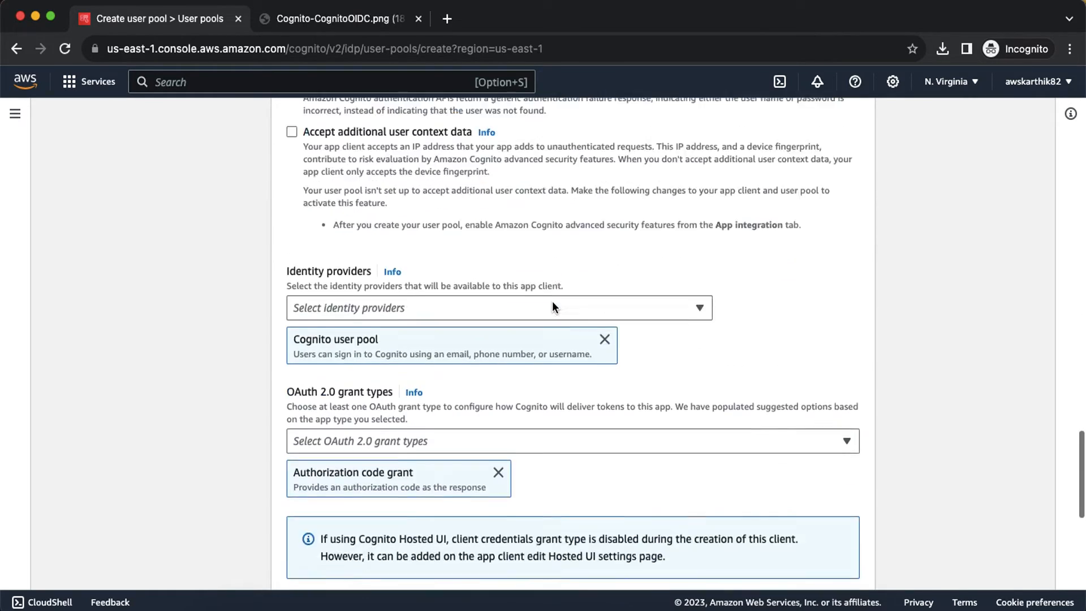
{"action": "scroll", "coordinate": [552, 301], "scroll_direction": "down", "scroll_amount": 6}
{"action": "scroll", "coordinate": [552, 301], "scroll_direction": "up", "scroll_amount": 4}
{"action": "scroll", "coordinate": [412, 357], "scroll_direction": "down", "scroll_amount": 1}
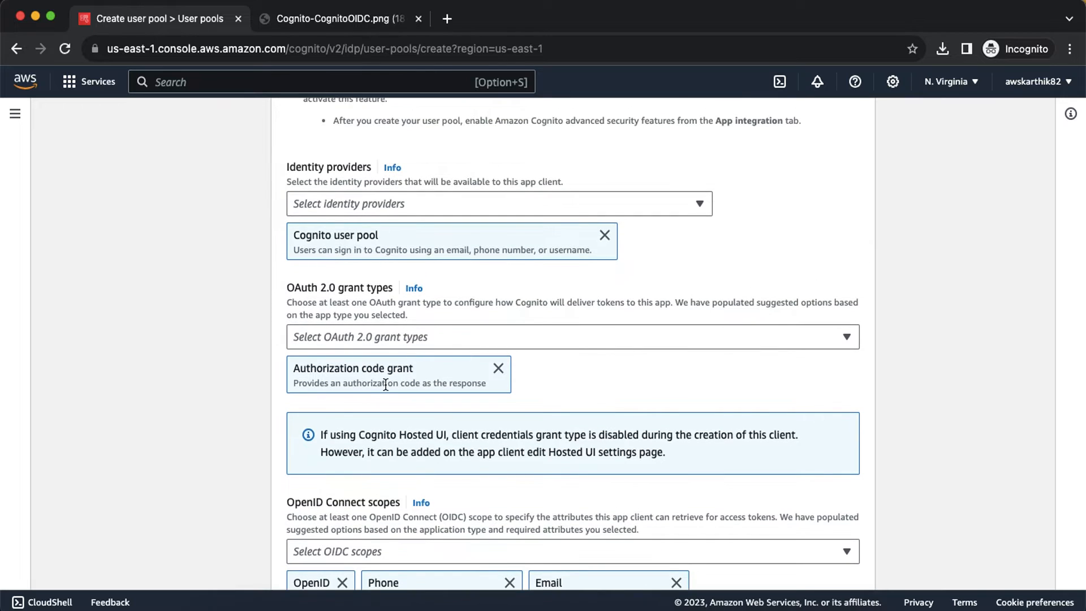
{"action": "scroll", "coordinate": [385, 384], "scroll_direction": "down", "scroll_amount": 5}
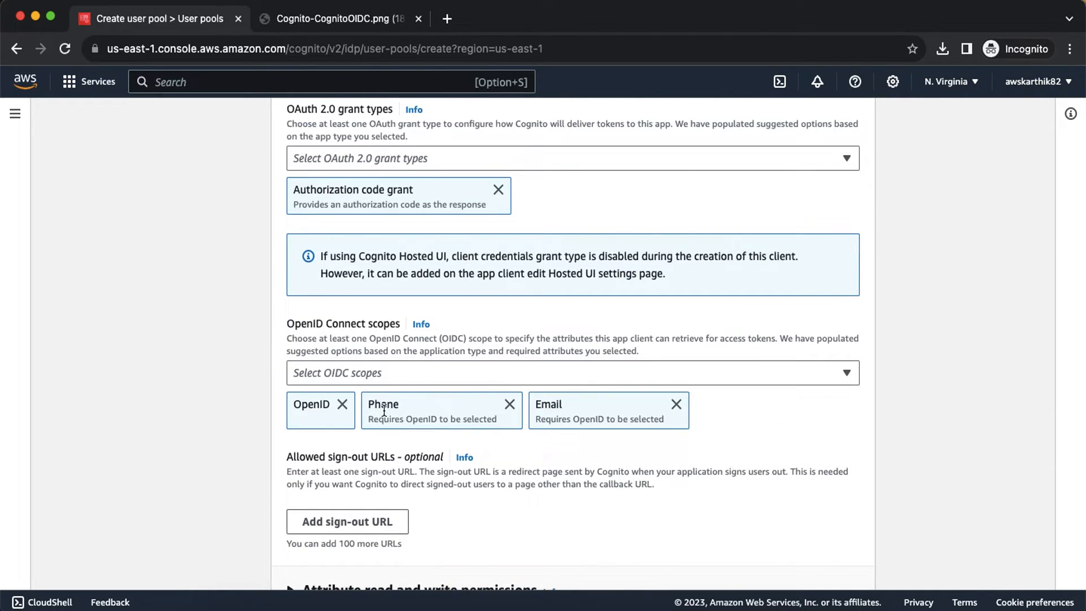
{"action": "left_click", "coordinate": [510, 404]}
{"action": "left_click", "coordinate": [432, 372]}
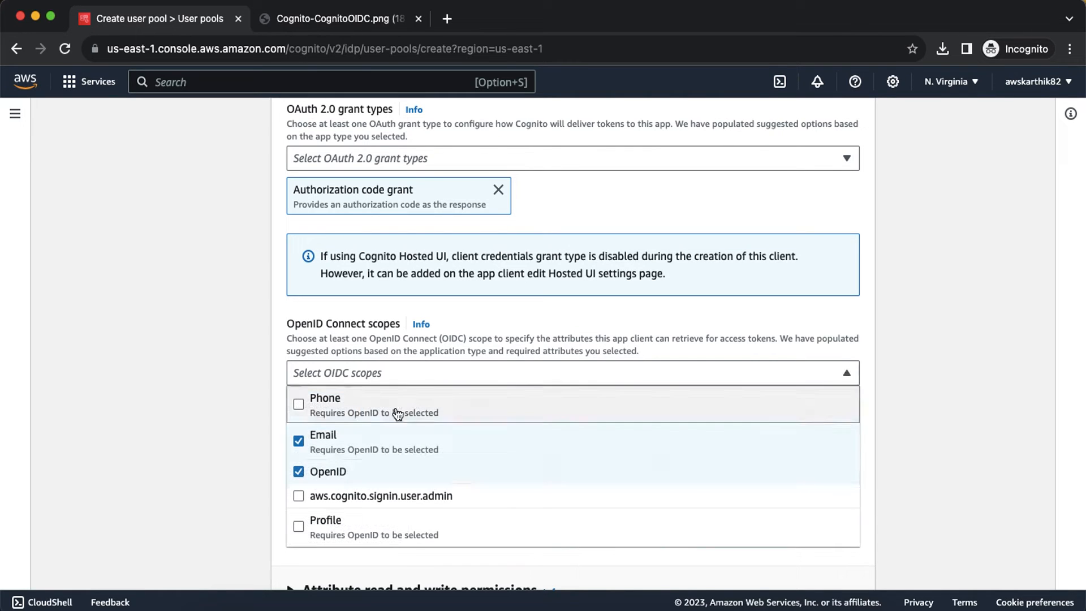
{"action": "left_click", "coordinate": [320, 519]}
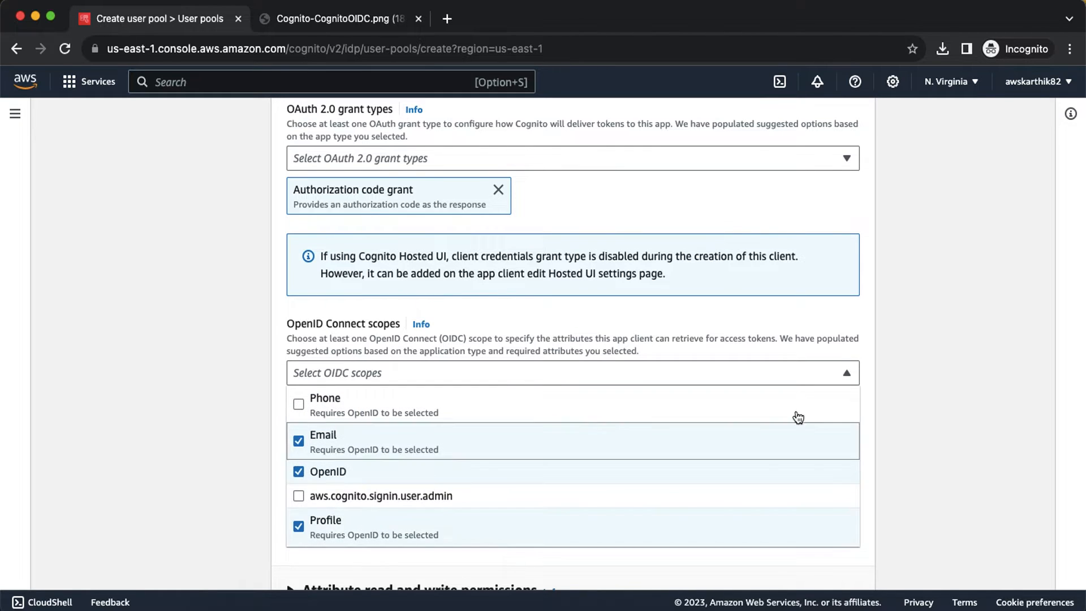
{"action": "left_click", "coordinate": [898, 404]}
{"action": "scroll", "coordinate": [680, 443], "scroll_direction": "down", "scroll_amount": 4}
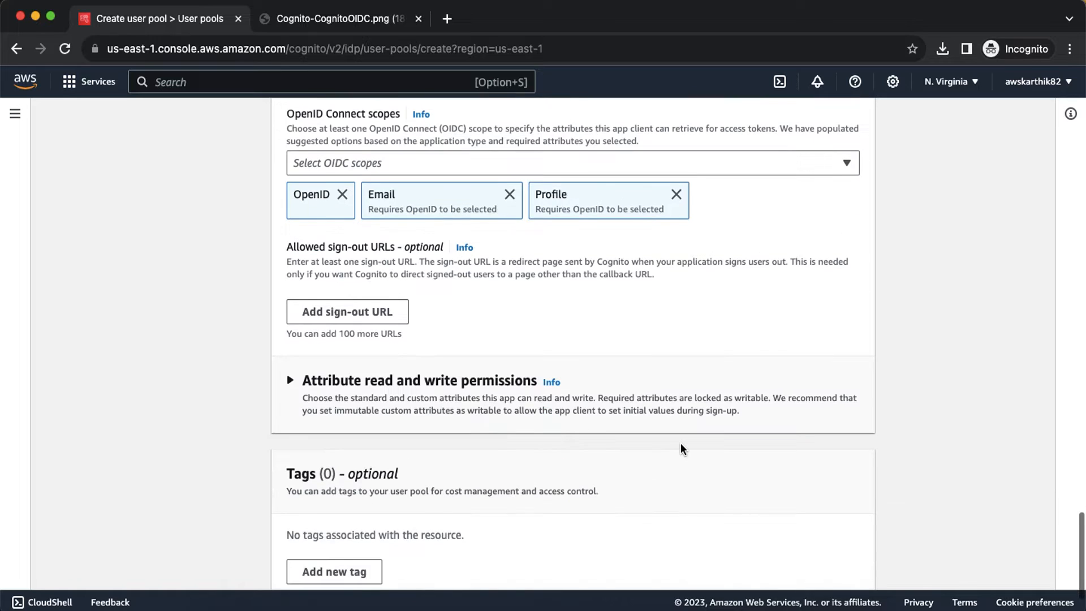
{"action": "scroll", "coordinate": [681, 443], "scroll_direction": "down", "scroll_amount": 2}
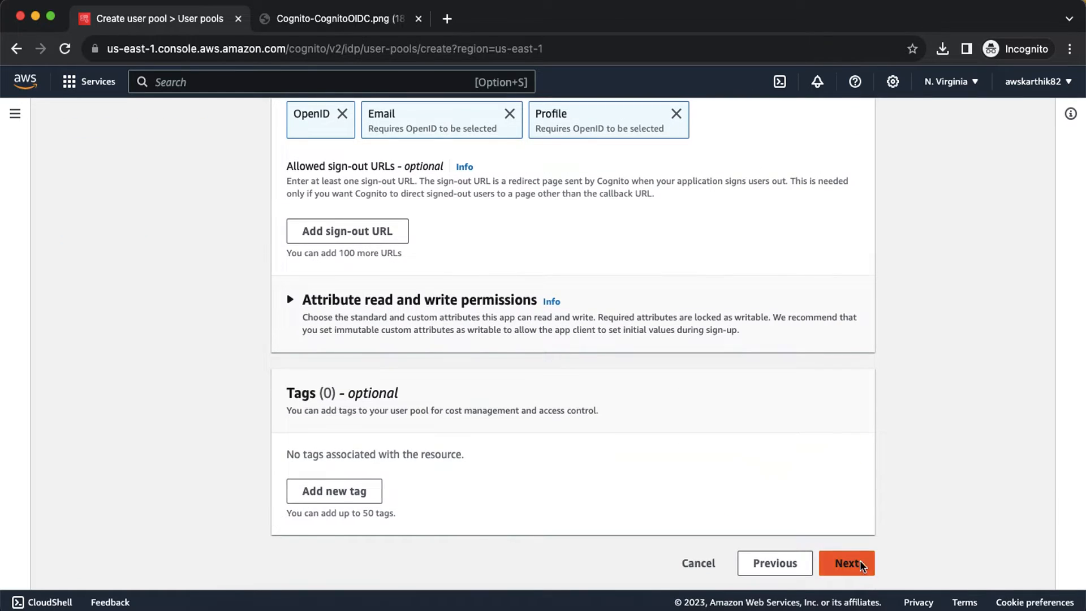
{"action": "left_click", "coordinate": [860, 564]}
Step: Create the userpoolorga user pool from the review page, then view the Cognito-CognitoOIDC.png diagram tab
{"action": "scroll", "coordinate": [745, 382], "scroll_direction": "down", "scroll_amount": 20}
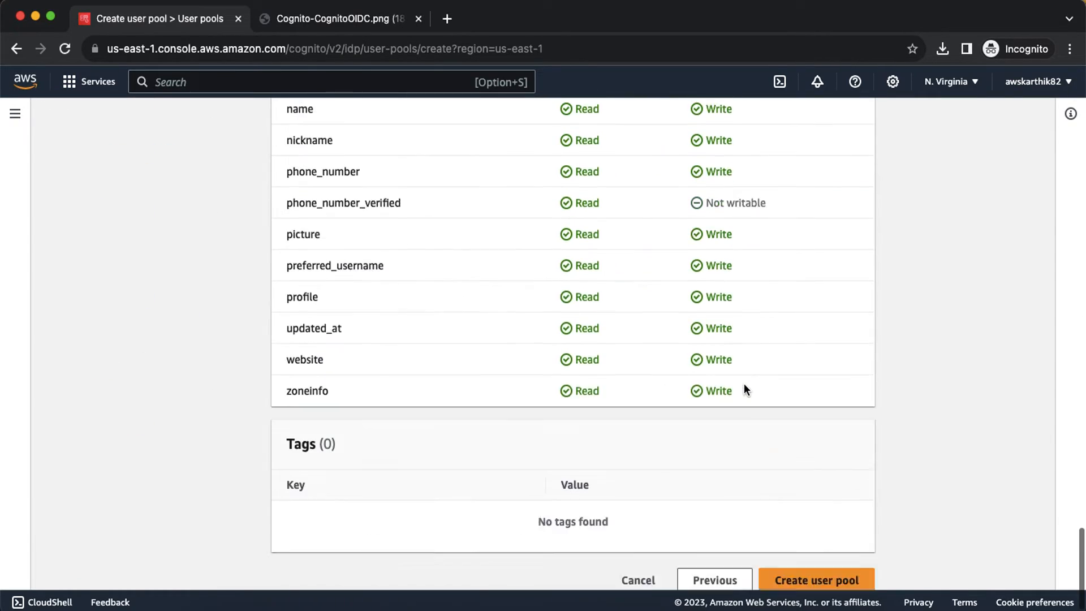
{"action": "scroll", "coordinate": [744, 382], "scroll_direction": "down", "scroll_amount": 1}
{"action": "left_click", "coordinate": [820, 563]}
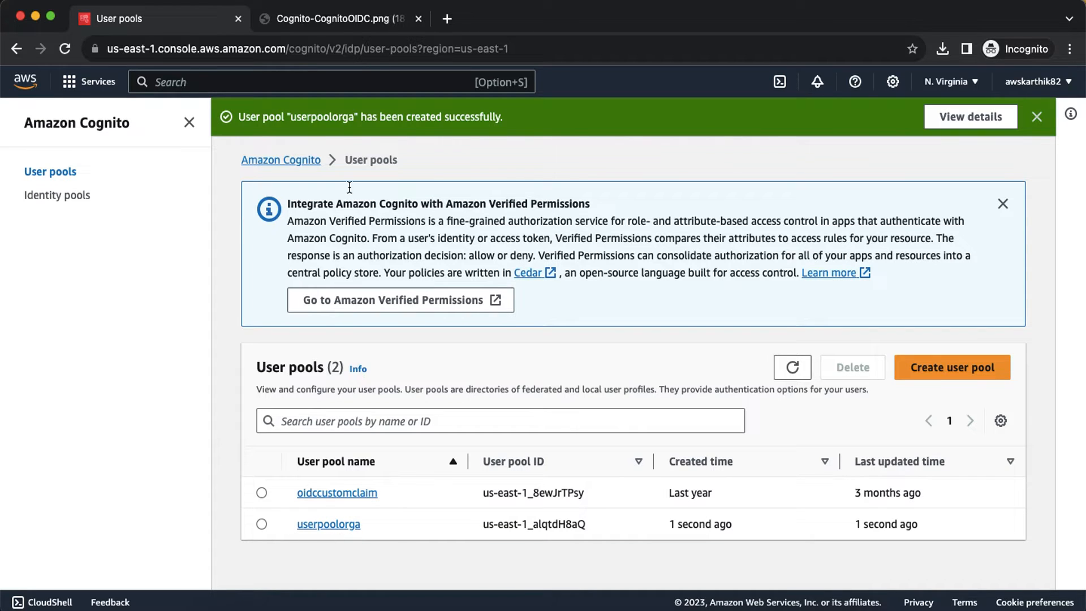
{"action": "left_click", "coordinate": [333, 21]}
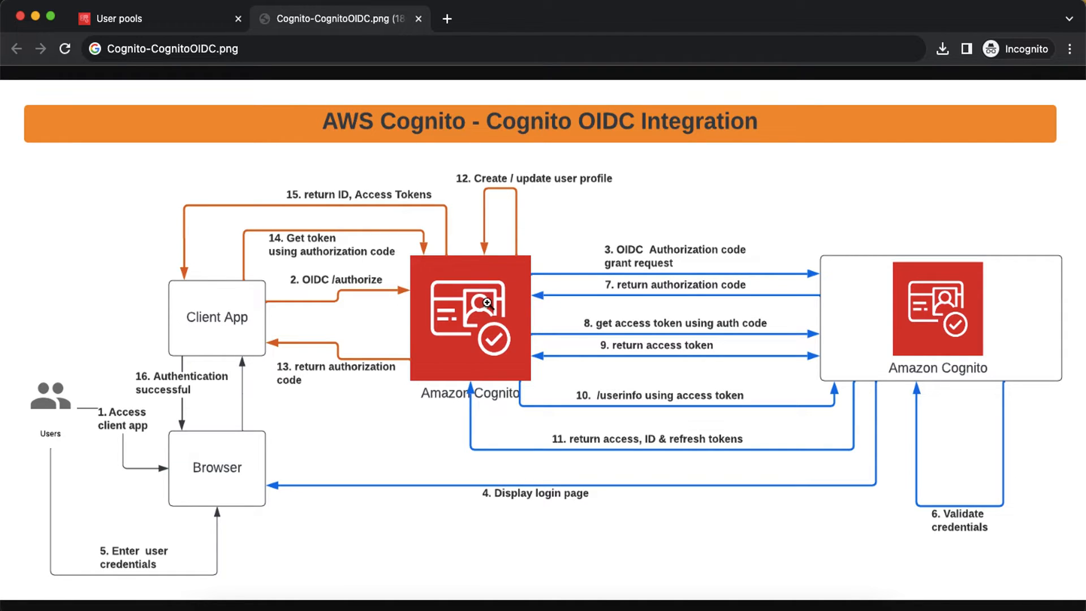
Step: Go back to the User pools tab, then switch to the Firefox window with AWS Console Home
{"action": "left_click", "coordinate": [192, 22]}
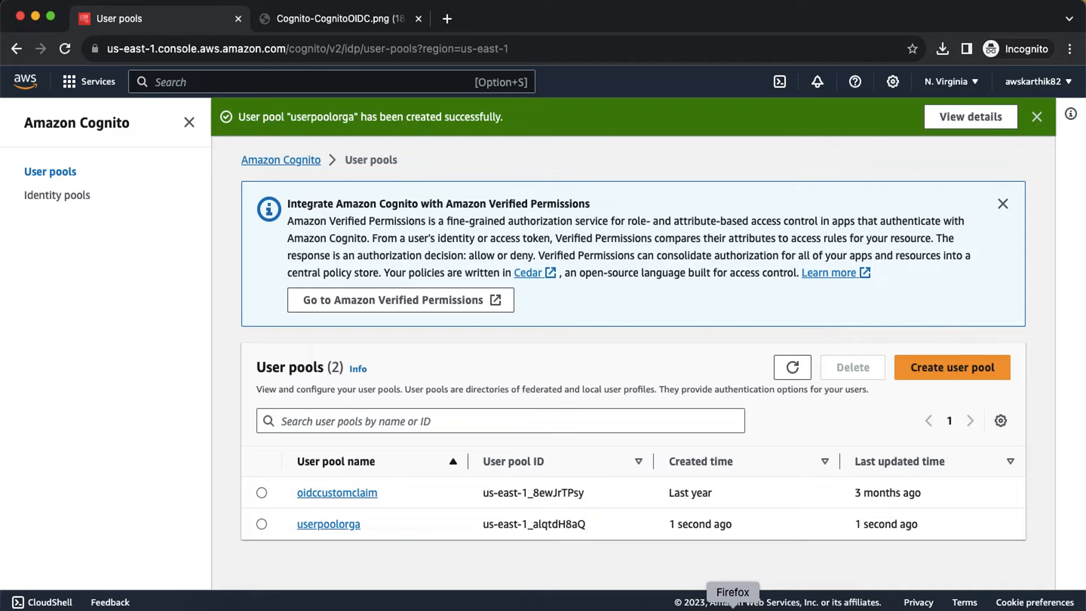
{"action": "left_click", "coordinate": [732, 606]}
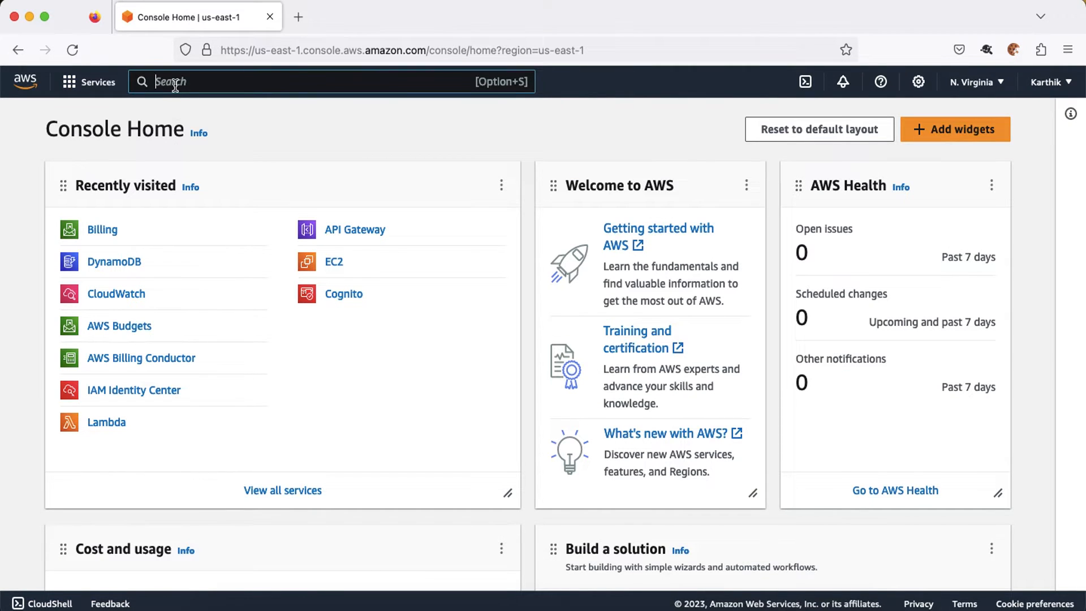
Step: Search 'cognito' in the Firefox console, open Cognito, and begin creating an identity pool
{"action": "type", "text": "cognito"}
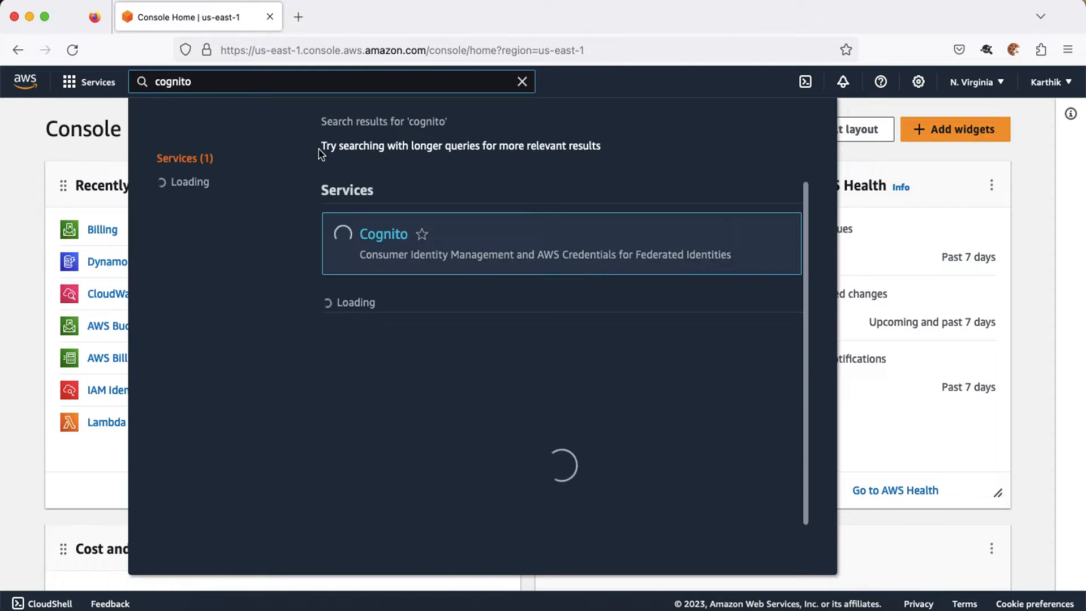
{"action": "left_click", "coordinate": [370, 240]}
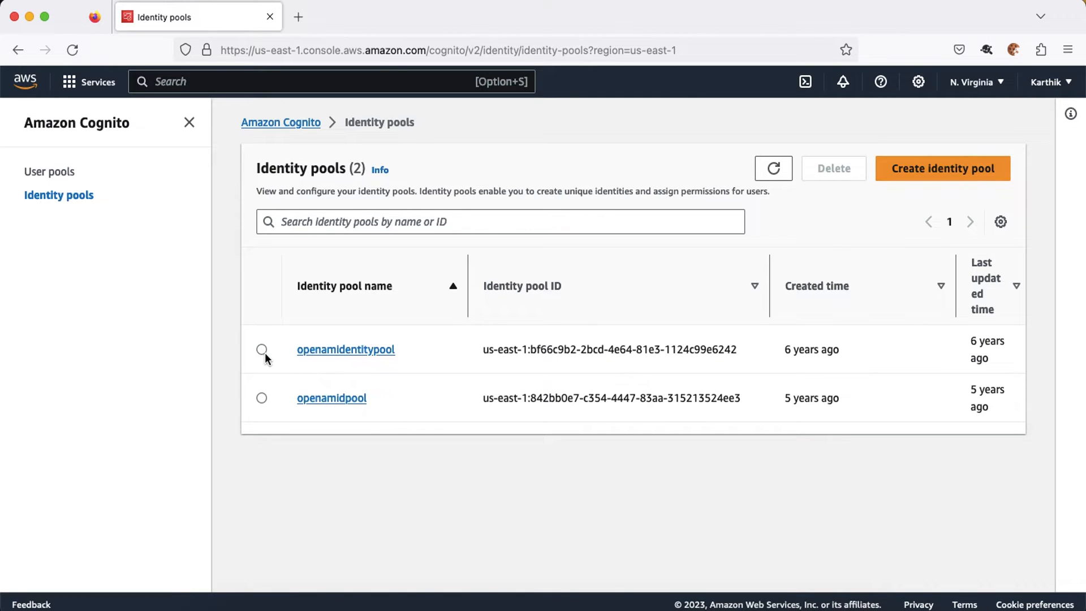
{"action": "left_click", "coordinate": [935, 170]}
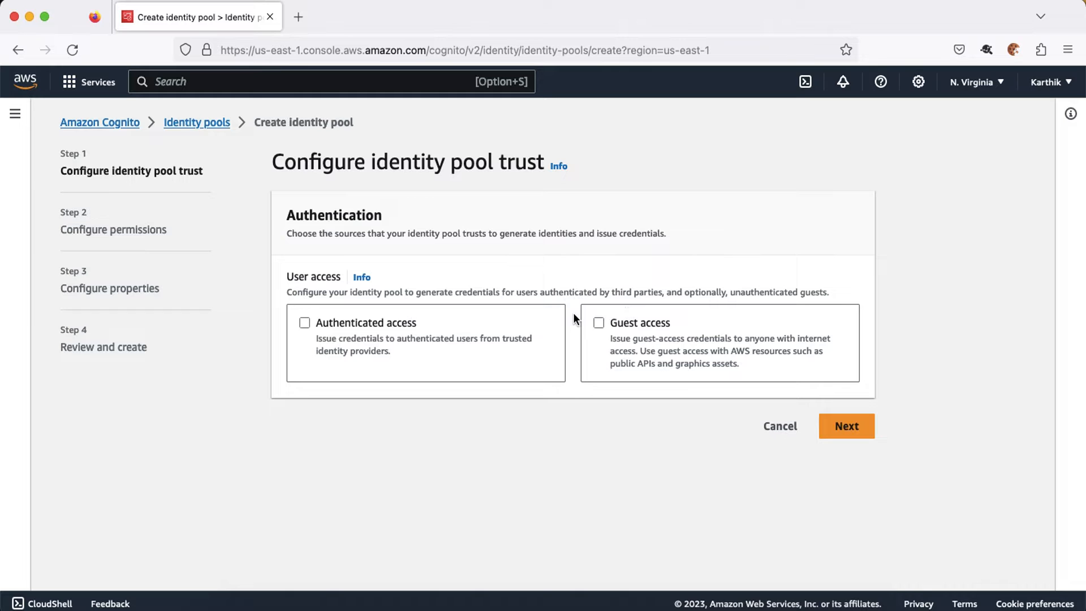
Step: Cancel the identity pool wizard and start a new user pool signing in by user name
{"action": "left_click", "coordinate": [780, 426]}
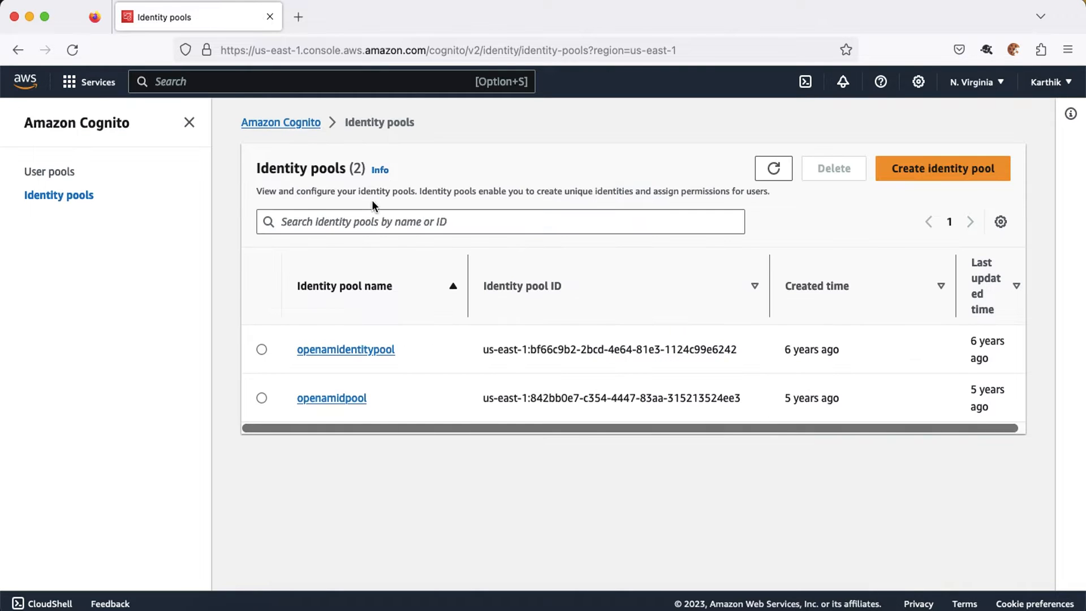
{"action": "left_click", "coordinate": [71, 172]}
{"action": "left_click", "coordinate": [976, 326]}
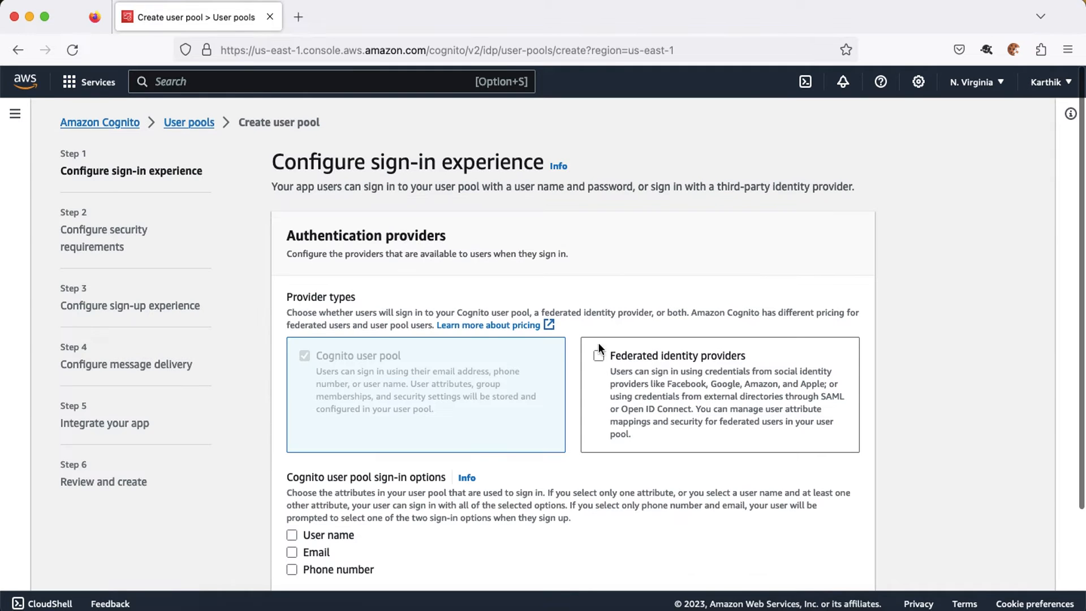
{"action": "scroll", "coordinate": [583, 377], "scroll_direction": "down", "scroll_amount": 5}
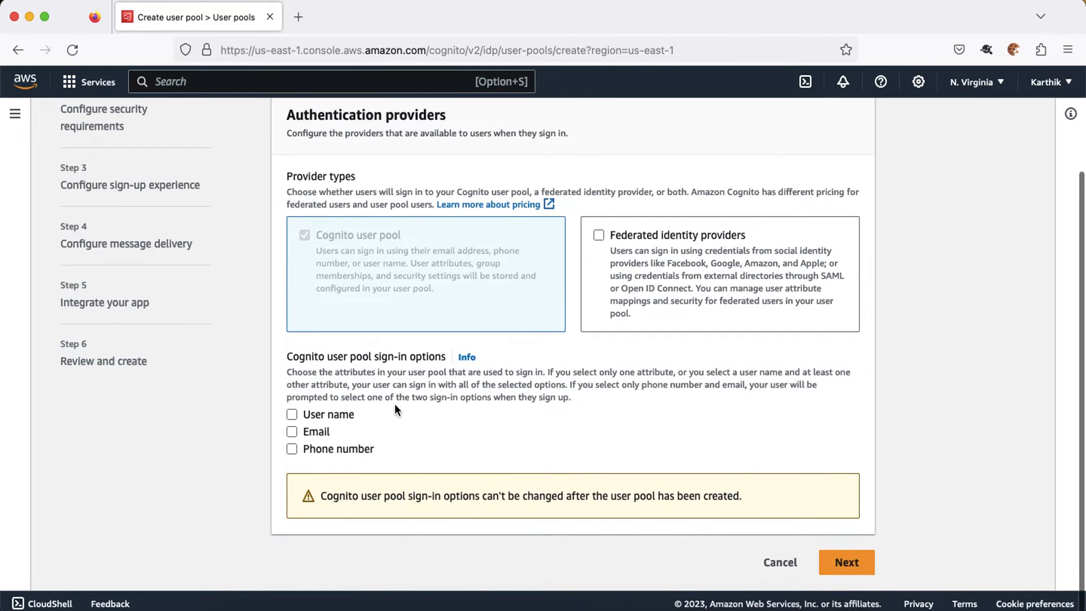
{"action": "left_click", "coordinate": [292, 415]}
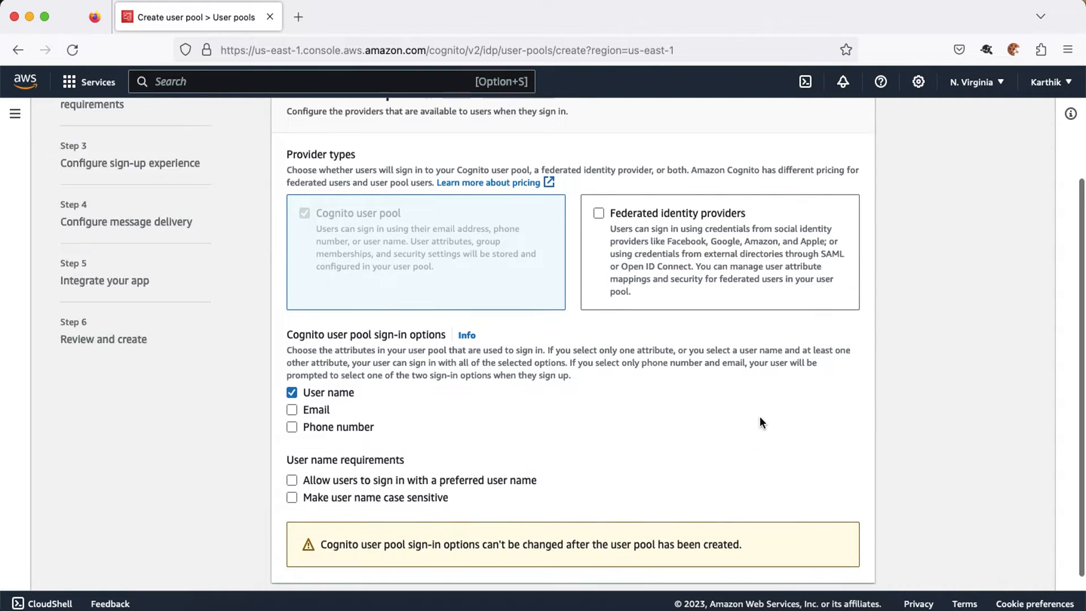
Step: Select No MFA and turn off self-service account recovery
{"action": "scroll", "coordinate": [759, 415], "scroll_direction": "down", "scroll_amount": 3}
{"action": "left_click", "coordinate": [847, 562]}
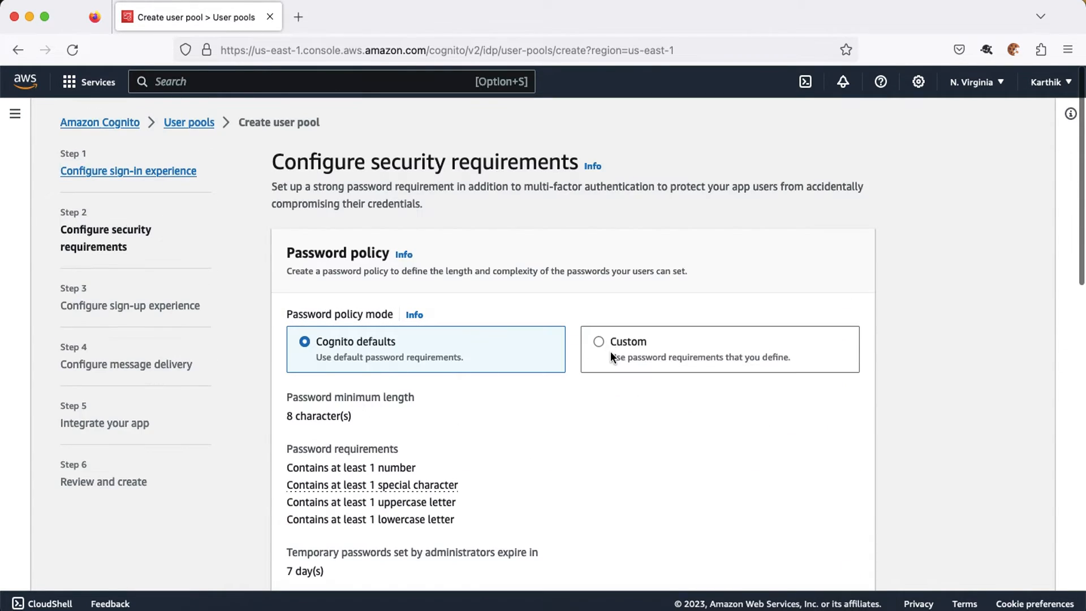
{"action": "scroll", "coordinate": [610, 352], "scroll_direction": "down", "scroll_amount": 8}
{"action": "left_click", "coordinate": [708, 300]}
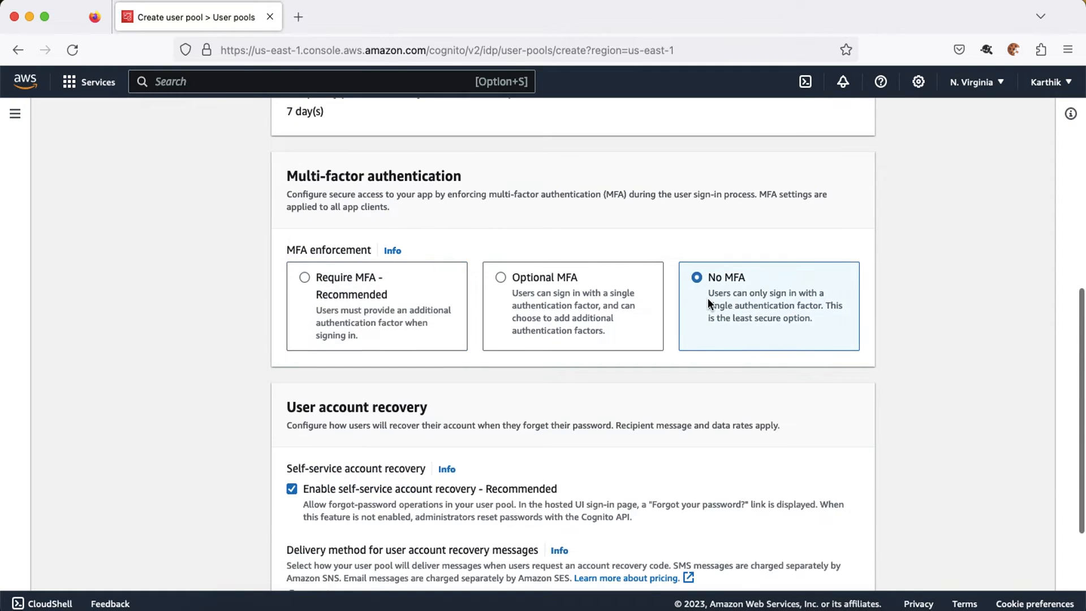
{"action": "scroll", "coordinate": [707, 298], "scroll_direction": "down", "scroll_amount": 5}
{"action": "left_click", "coordinate": [292, 318]}
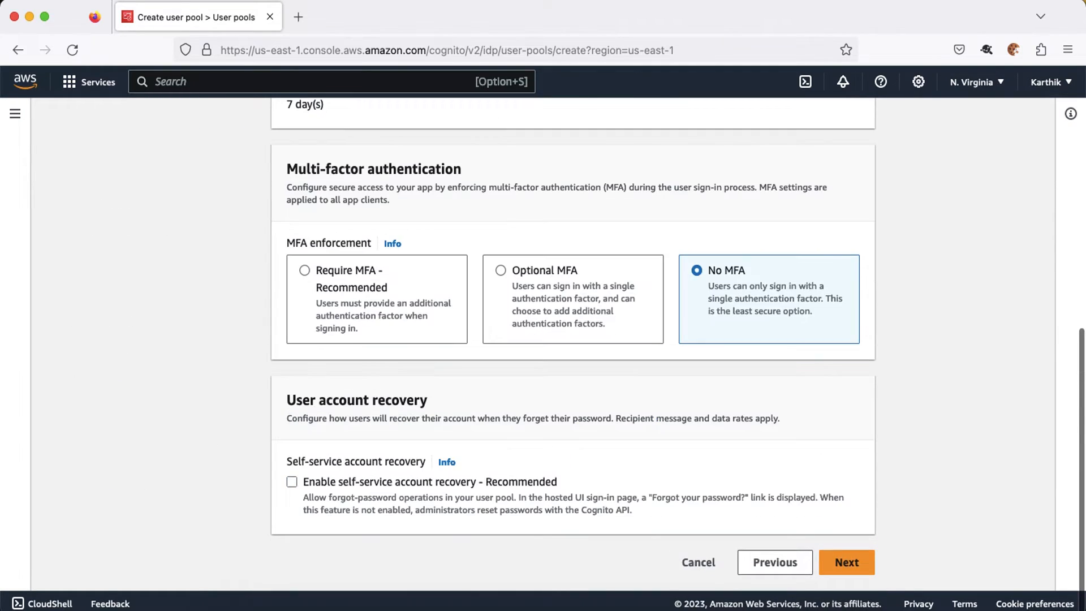
Step: Turn off automatic verification messages on the sign-up experience step
{"action": "left_click", "coordinate": [847, 563]}
{"action": "scroll", "coordinate": [393, 334], "scroll_direction": "down", "scroll_amount": 5}
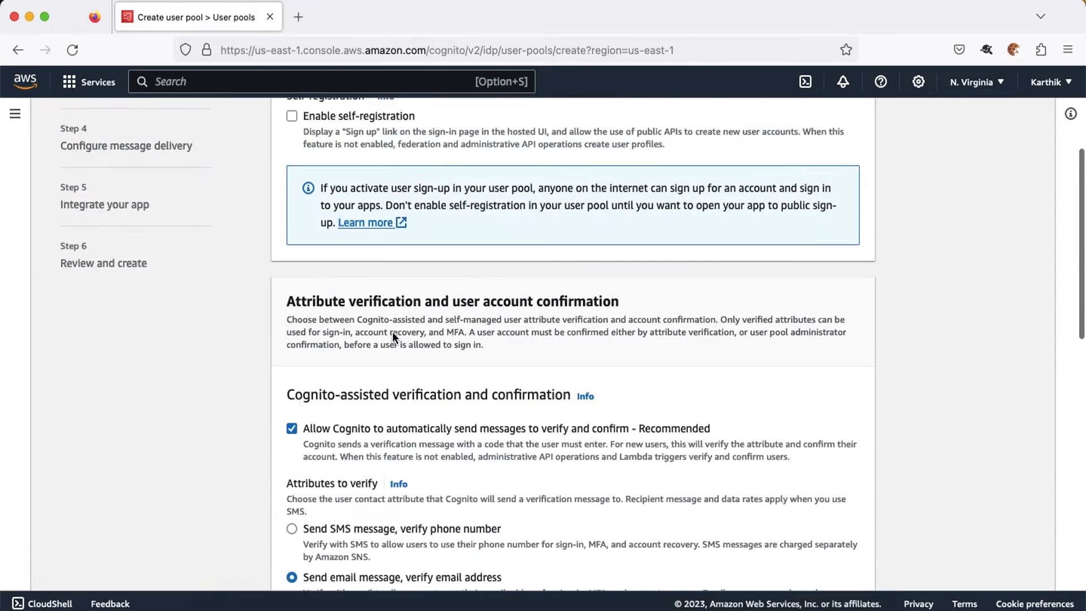
{"action": "left_click", "coordinate": [383, 359]}
{"action": "scroll", "coordinate": [383, 359], "scroll_direction": "down", "scroll_amount": 6}
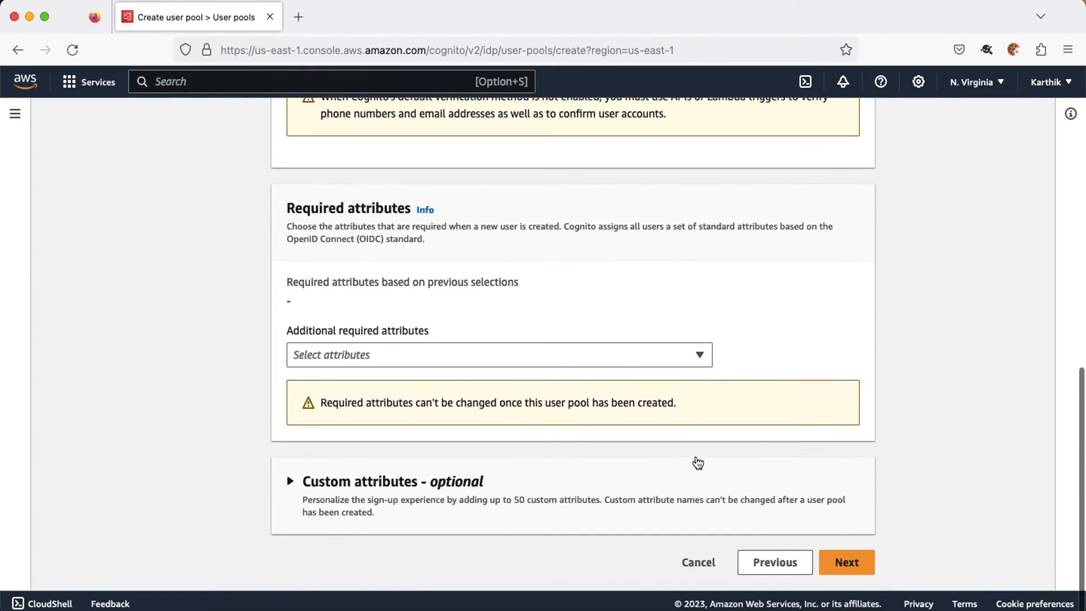
Step: Send user pool email with Cognito and proceed to the app integration step
{"action": "left_click", "coordinate": [844, 557]}
{"action": "left_click", "coordinate": [613, 356]}
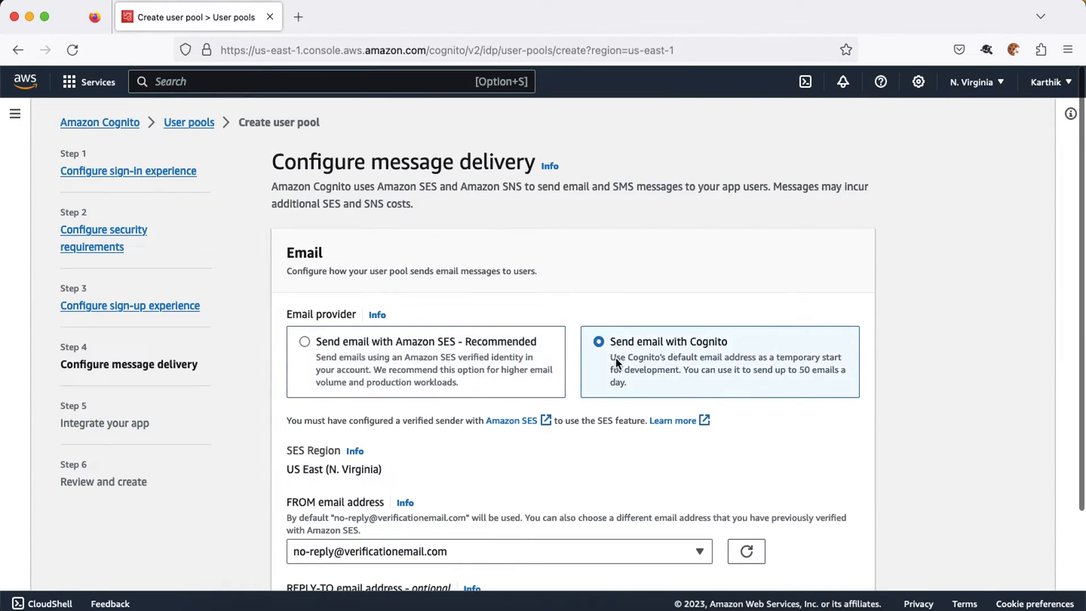
{"action": "scroll", "coordinate": [615, 357], "scroll_direction": "down", "scroll_amount": 3}
{"action": "left_click", "coordinate": [840, 570]}
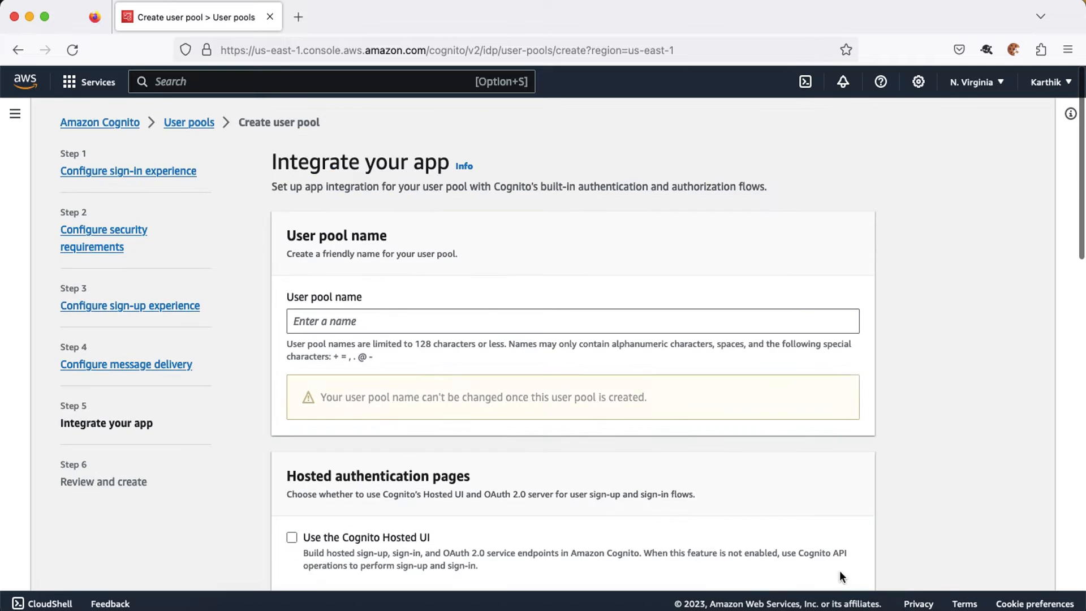
Step: Name the second user pool userpololcustomerA
{"action": "left_click", "coordinate": [338, 319]}
{"action": "type", "text": "c"}
{"action": "key", "text": "BackSpace"}
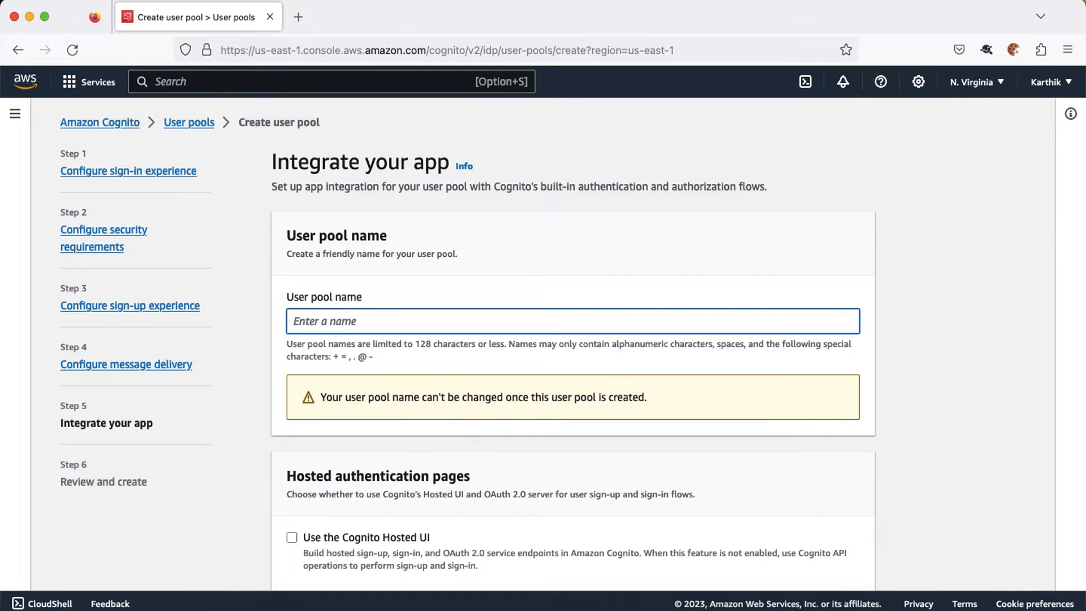
{"action": "type", "text": "userpololcustomerA"}
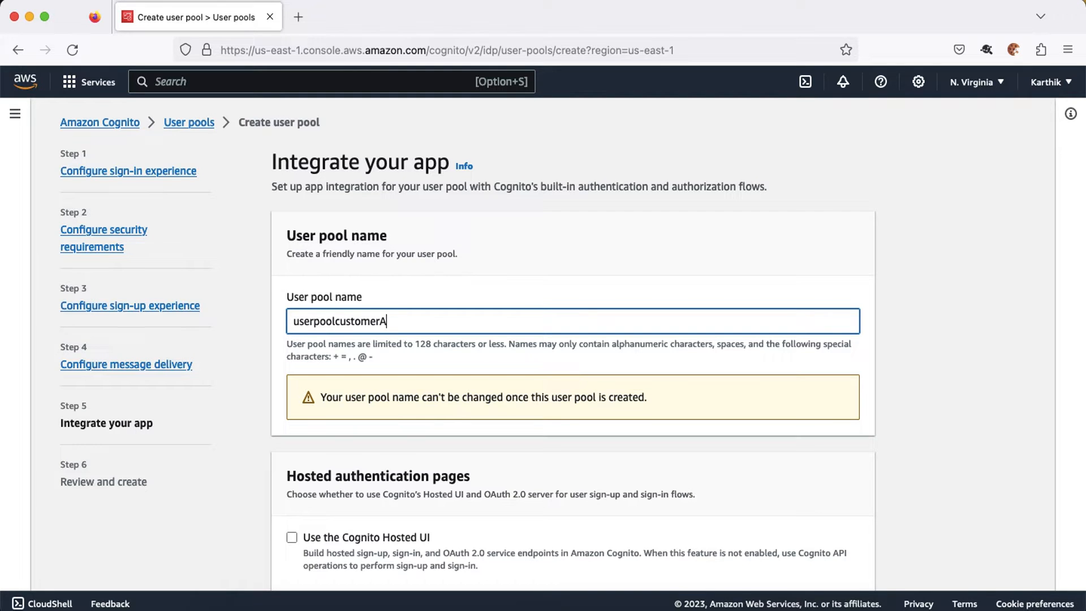
{"action": "scroll", "coordinate": [402, 396], "scroll_direction": "down", "scroll_amount": 7}
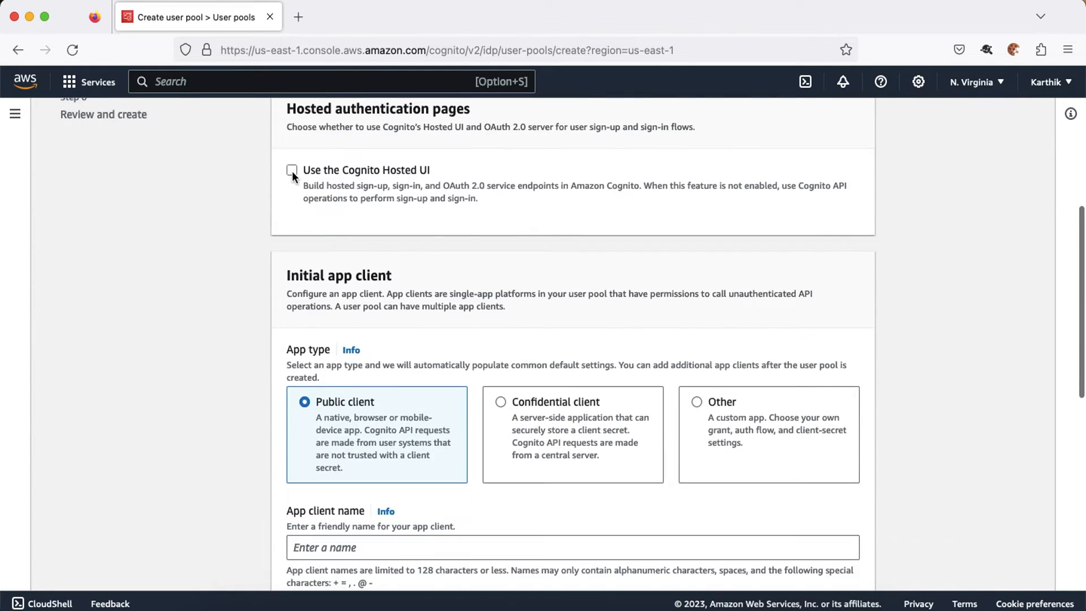
Step: Enable the Cognito Hosted UI with the available Cognito domain prefix upcusta
{"action": "left_click", "coordinate": [292, 170]}
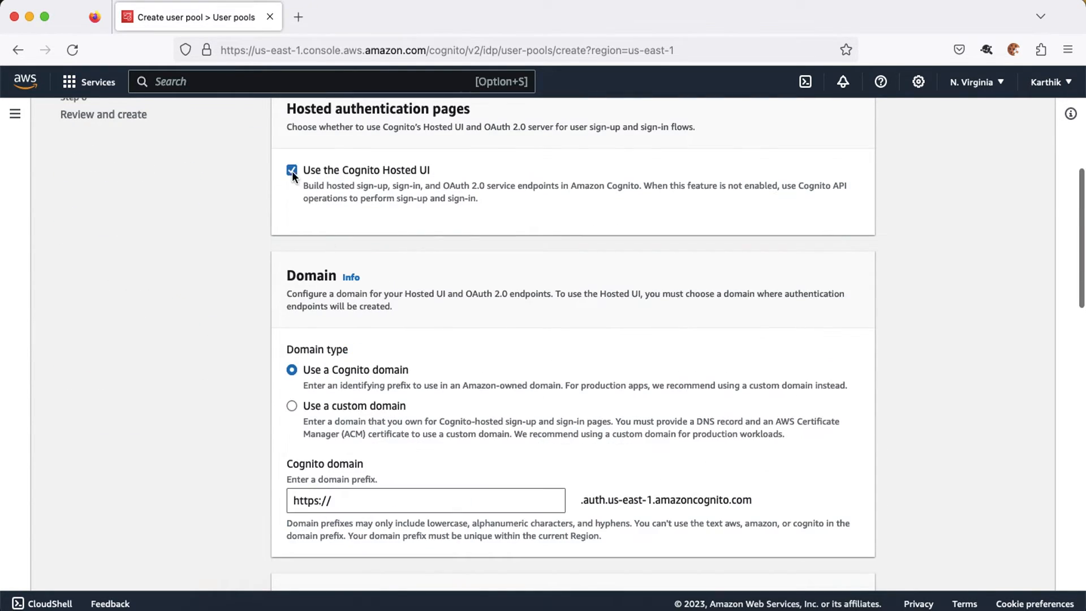
{"action": "left_click", "coordinate": [357, 500]}
{"action": "type", "text": "upcust"}
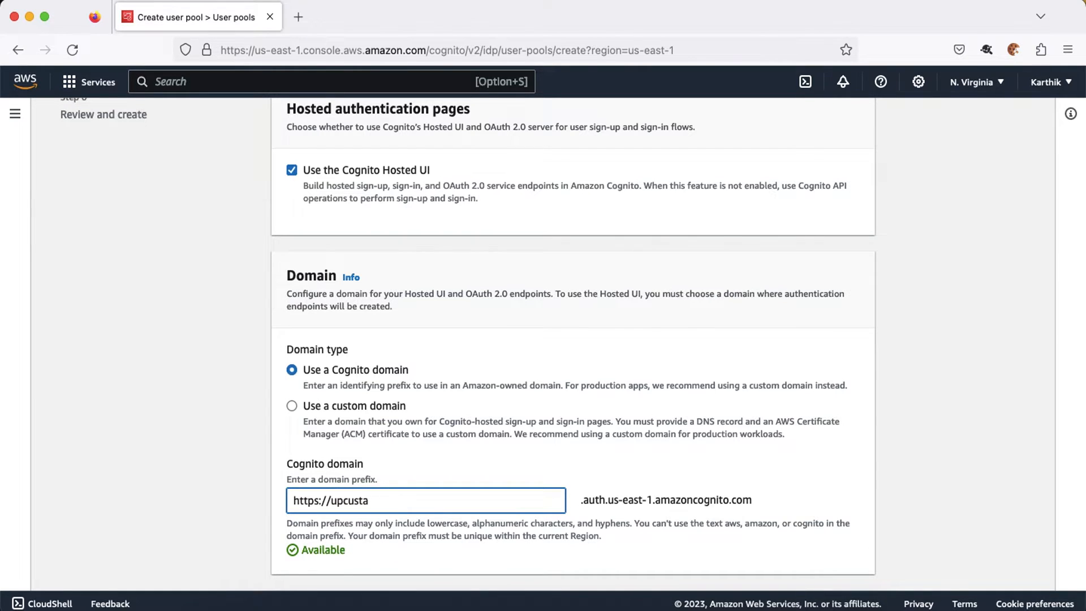
{"action": "type", "text": "a"}
{"action": "scroll", "coordinate": [478, 496], "scroll_direction": "down", "scroll_amount": 5}
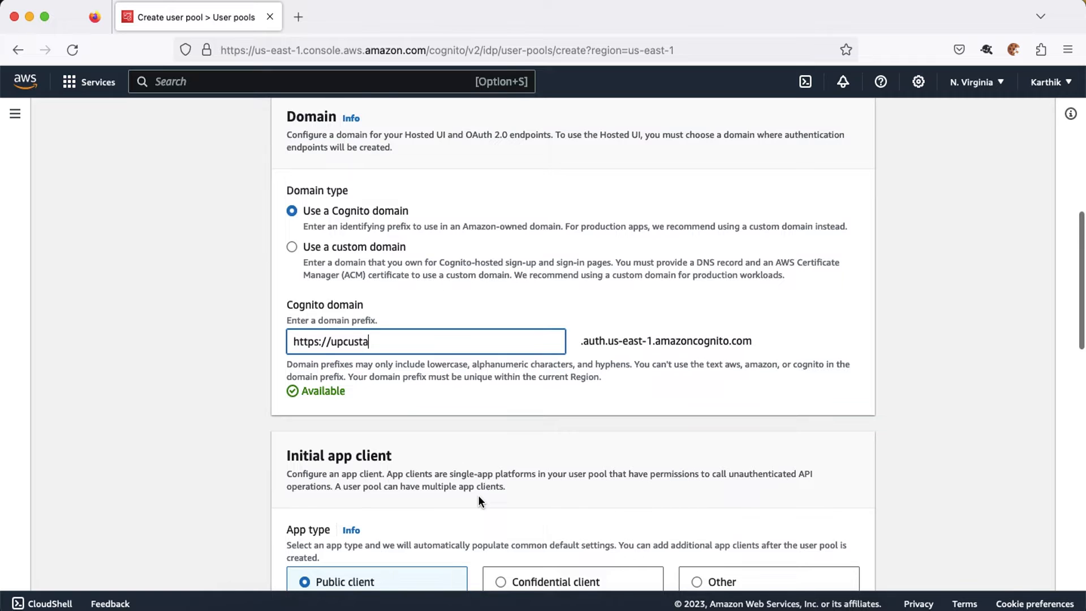
{"action": "scroll", "coordinate": [477, 495], "scroll_direction": "down", "scroll_amount": 5}
{"action": "left_click", "coordinate": [377, 481]}
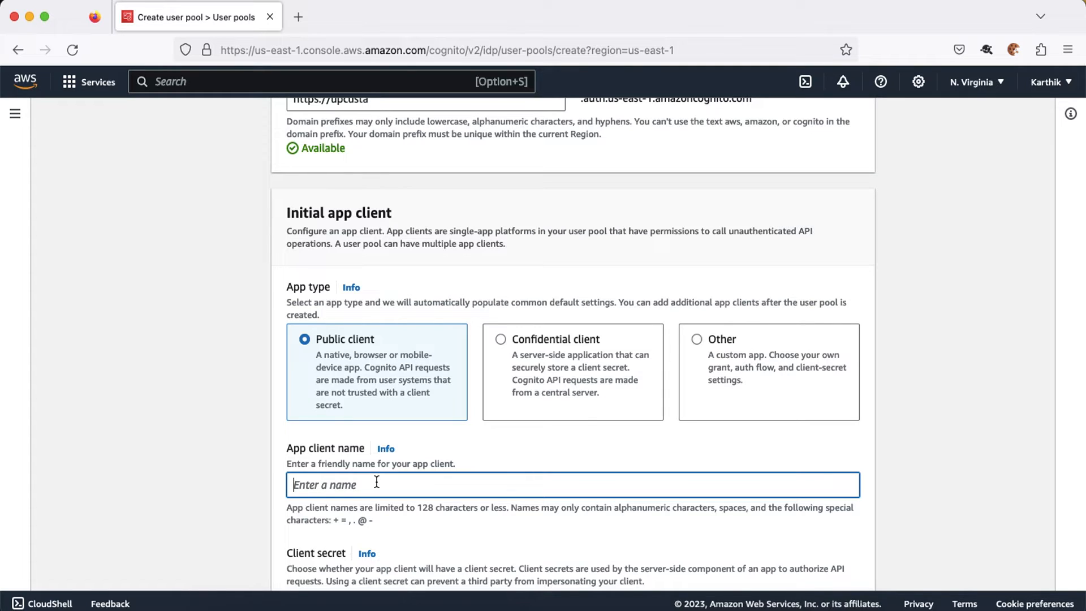
{"action": "type", "text": "orgupclient"}
{"action": "scroll", "coordinate": [572, 339], "scroll_direction": "down", "scroll_amount": 3}
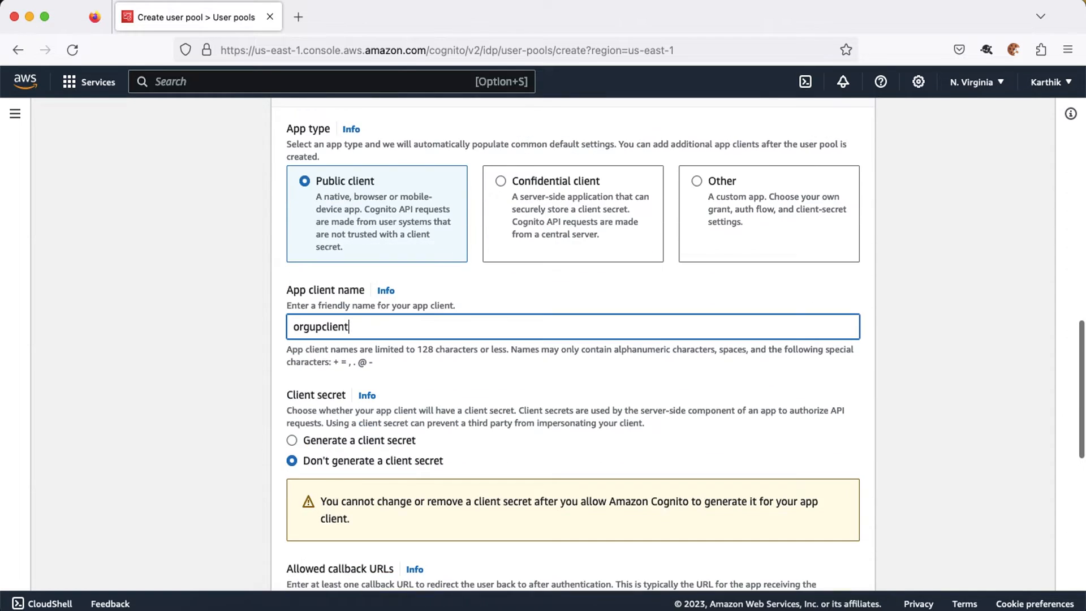
{"action": "left_click", "coordinate": [292, 440]}
{"action": "scroll", "coordinate": [480, 423], "scroll_direction": "down", "scroll_amount": 5}
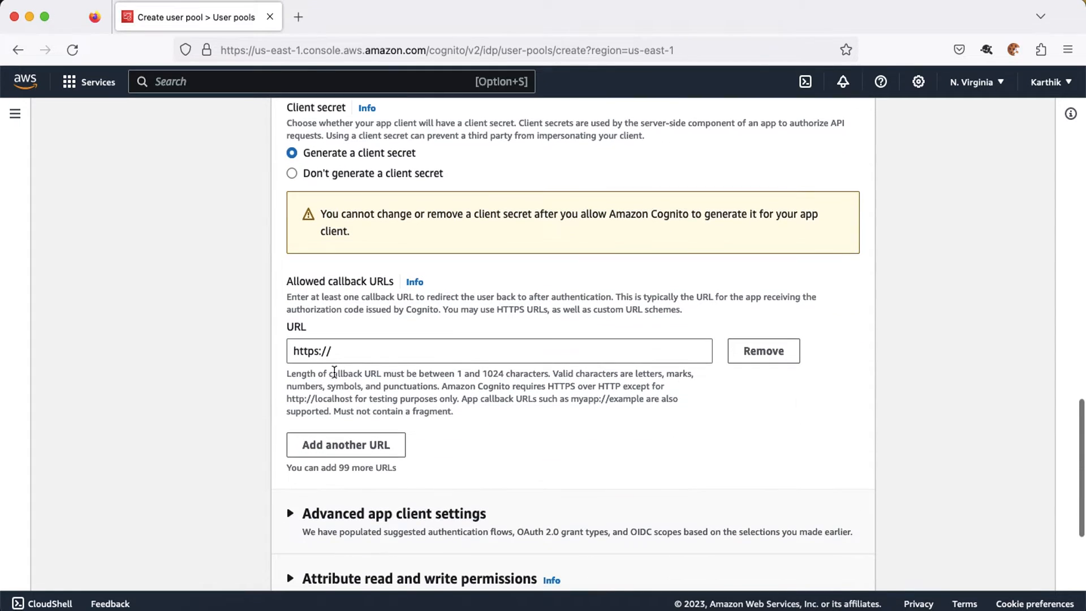
{"action": "left_click", "coordinate": [365, 352]}
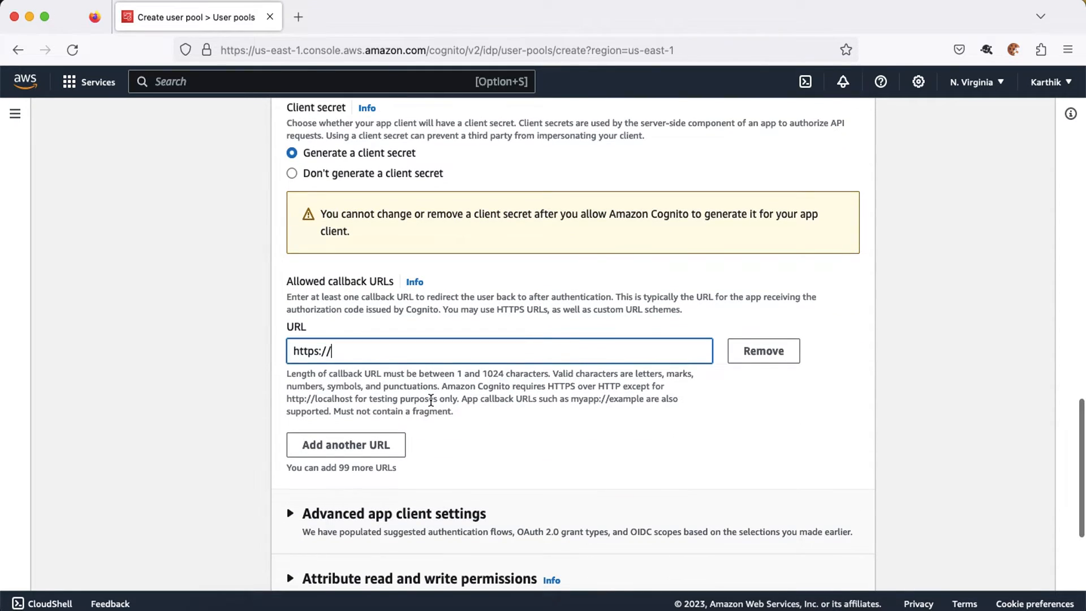
{"action": "type", "text": "exam"}
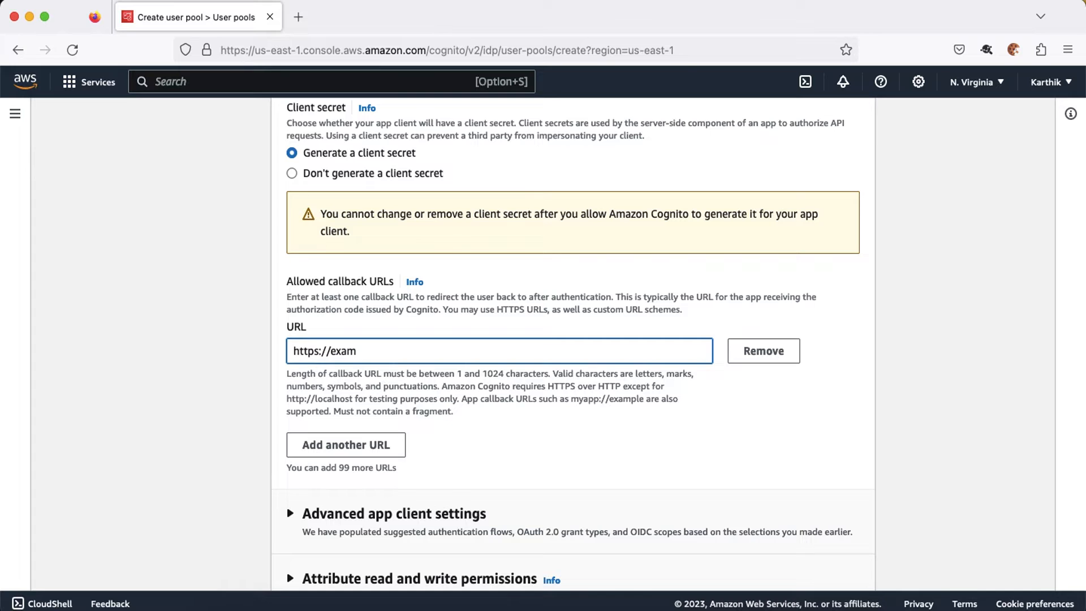
{"action": "type", "text": "ple.com"}
Step: Swap the Phone scope for Profile, keeping OpenID and Email, and continue to review
{"action": "scroll", "coordinate": [534, 341], "scroll_direction": "down", "scroll_amount": 5}
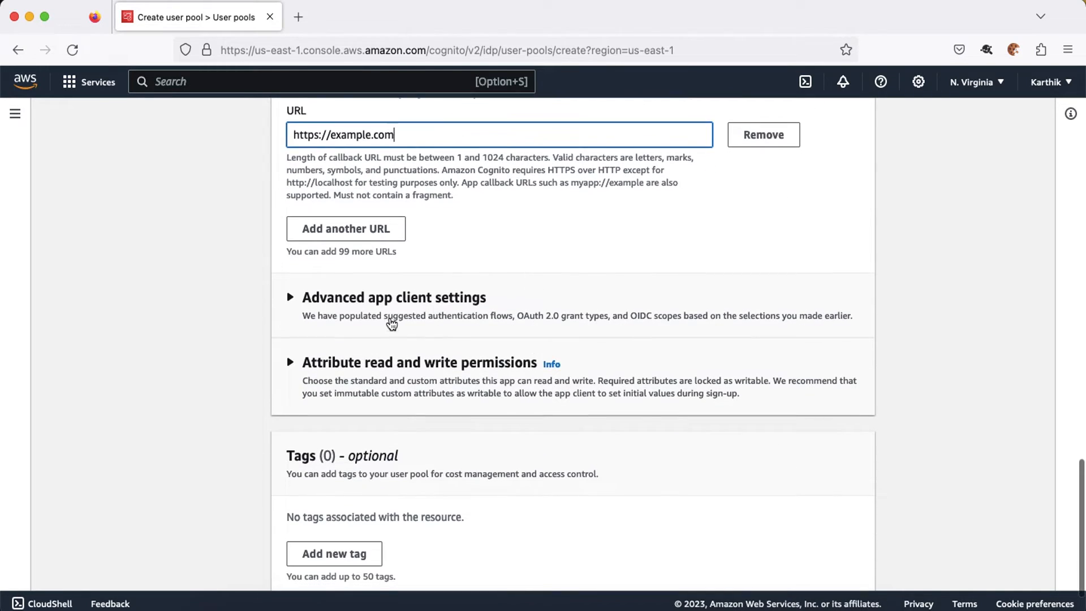
{"action": "left_click", "coordinate": [388, 317]}
{"action": "scroll", "coordinate": [433, 366], "scroll_direction": "down", "scroll_amount": 12}
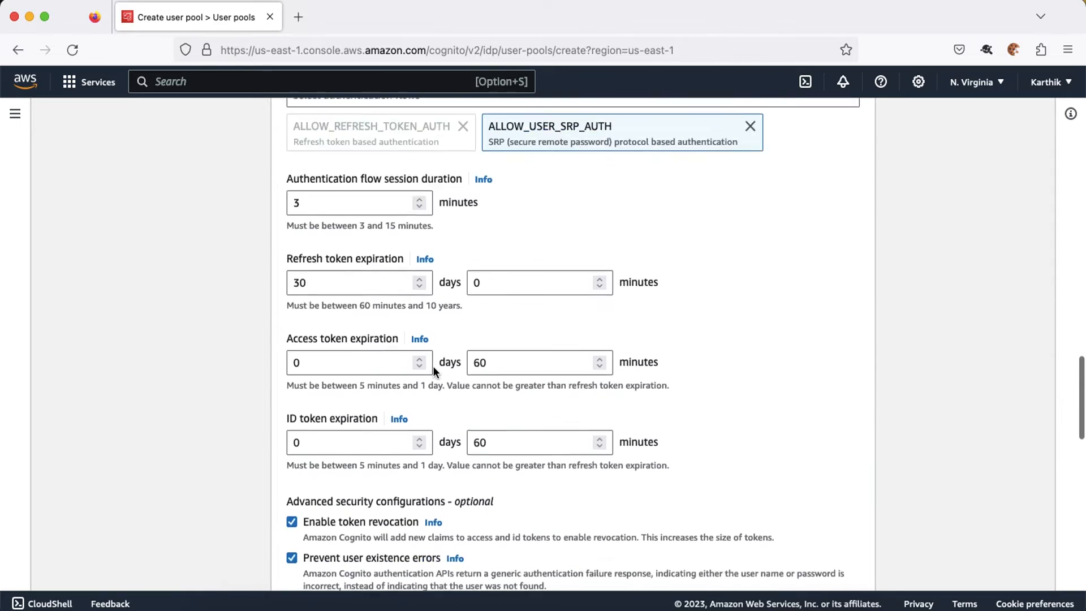
{"action": "scroll", "coordinate": [433, 366], "scroll_direction": "down", "scroll_amount": 8}
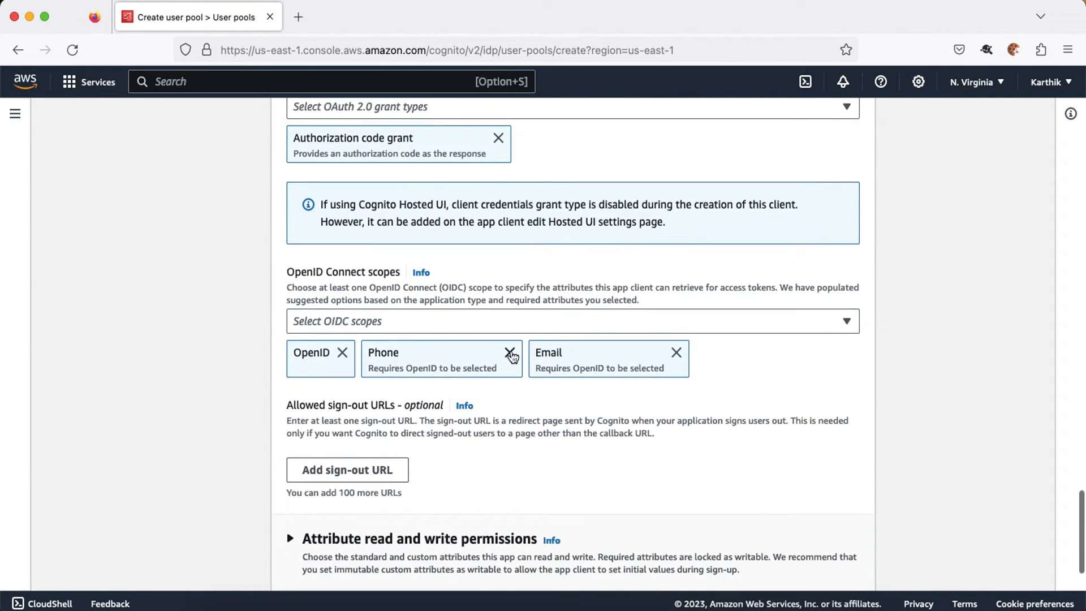
{"action": "left_click", "coordinate": [509, 353]}
{"action": "left_click", "coordinate": [344, 330]}
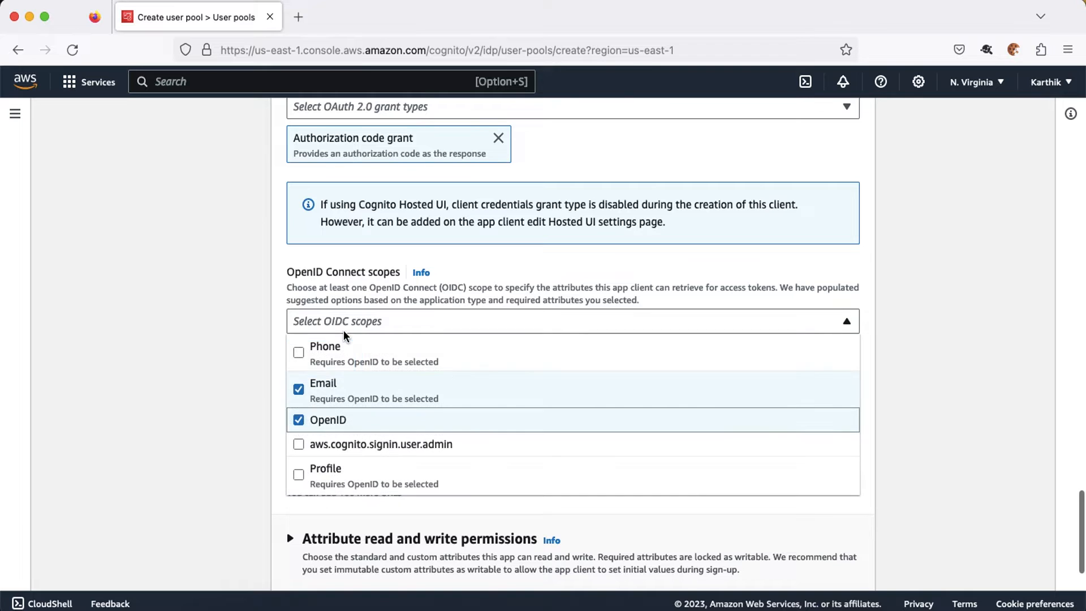
{"action": "left_click", "coordinate": [344, 471]}
{"action": "left_click", "coordinate": [896, 349]}
{"action": "scroll", "coordinate": [897, 351], "scroll_direction": "down", "scroll_amount": 3}
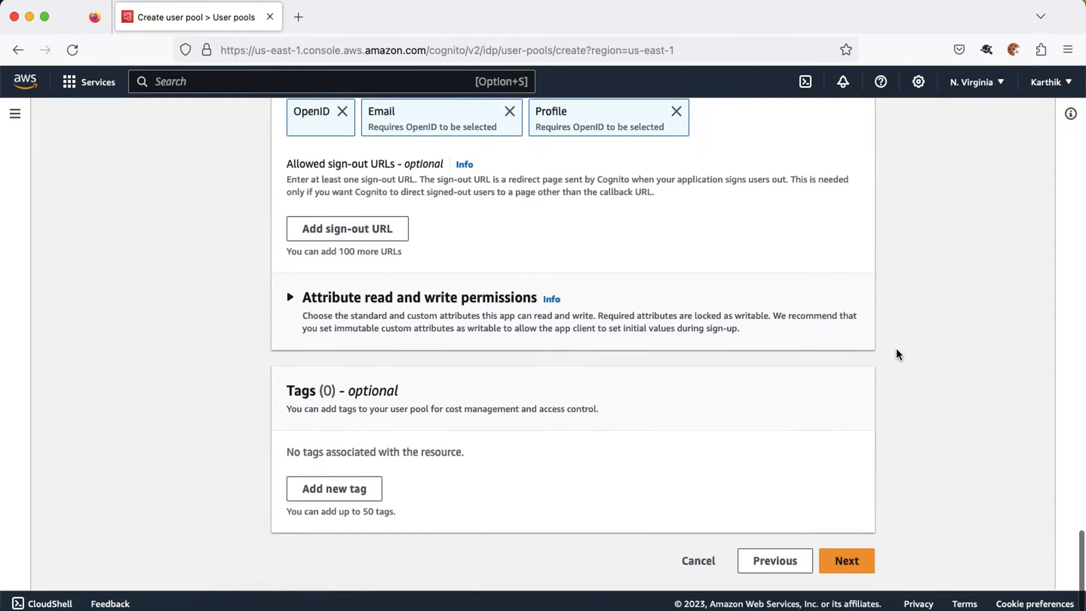
{"action": "left_click", "coordinate": [849, 561]}
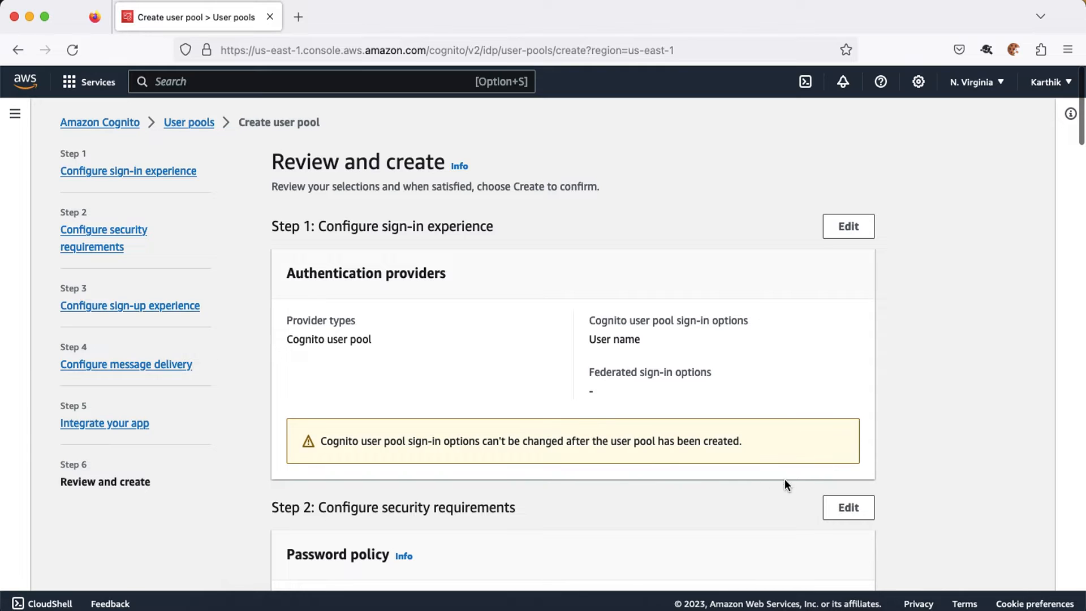
Step: Create userpoolcustomerA from the Review and create page
{"action": "scroll", "coordinate": [808, 484], "scroll_direction": "down", "scroll_amount": 20}
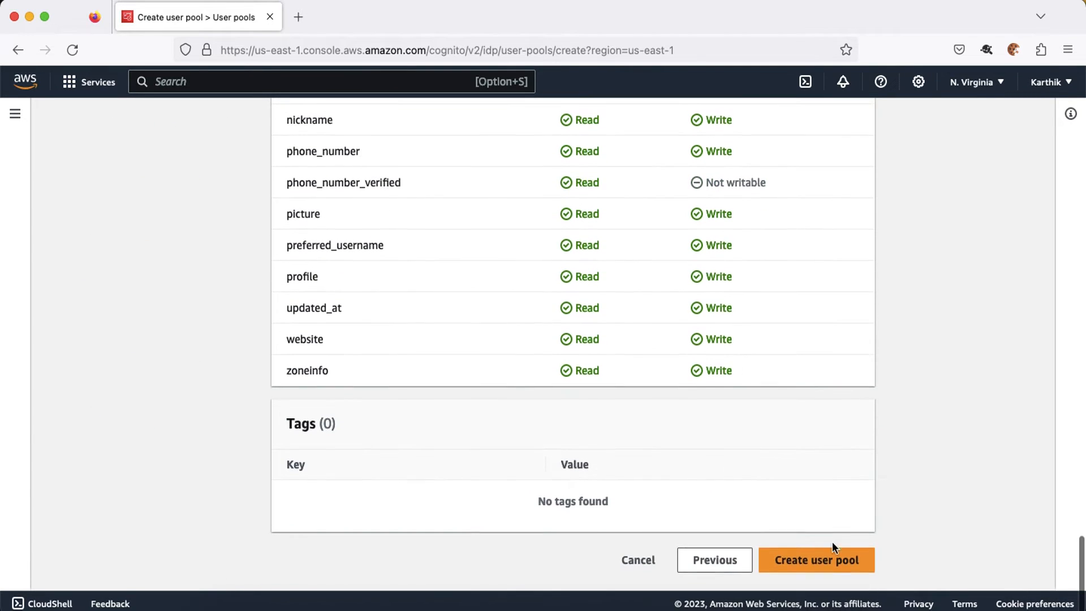
{"action": "left_click", "coordinate": [835, 560]}
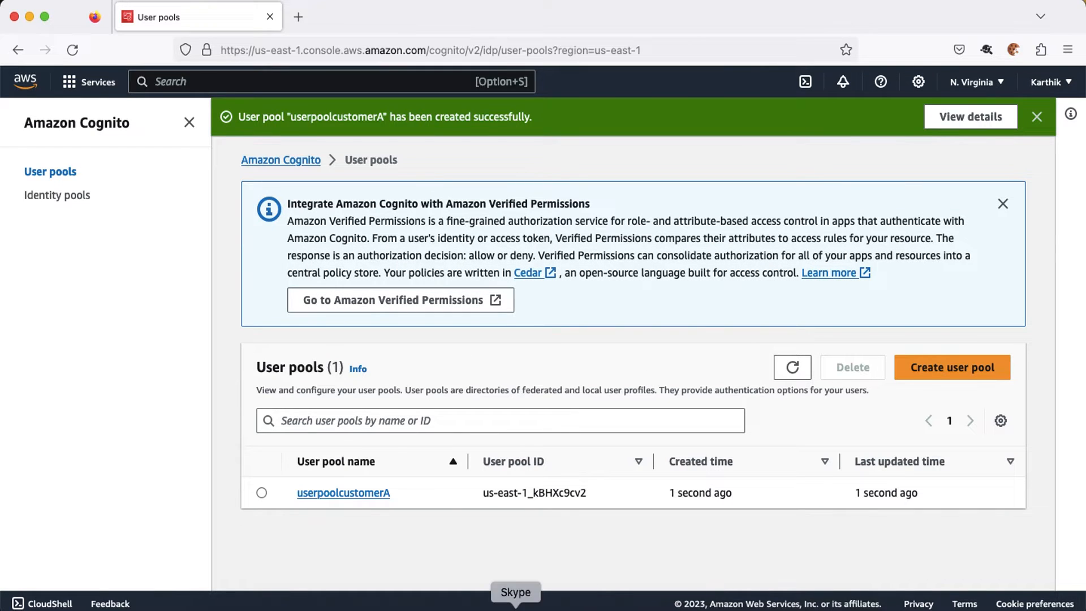
{"action": "left_click", "coordinate": [328, 608]}
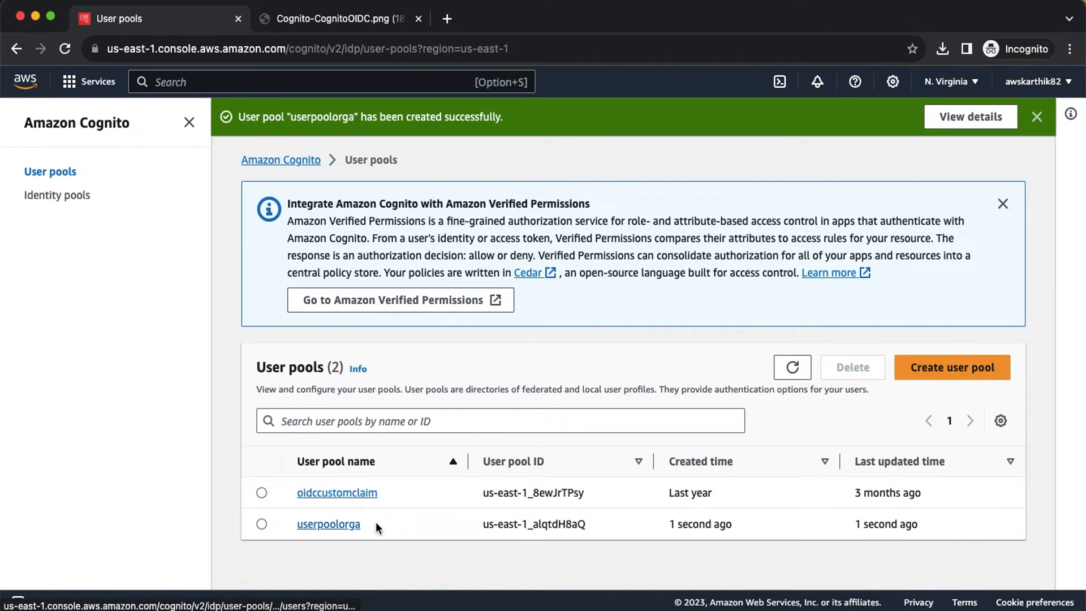
{"action": "left_click_drag", "start_coordinate": [375, 524], "coordinate": [292, 526]}
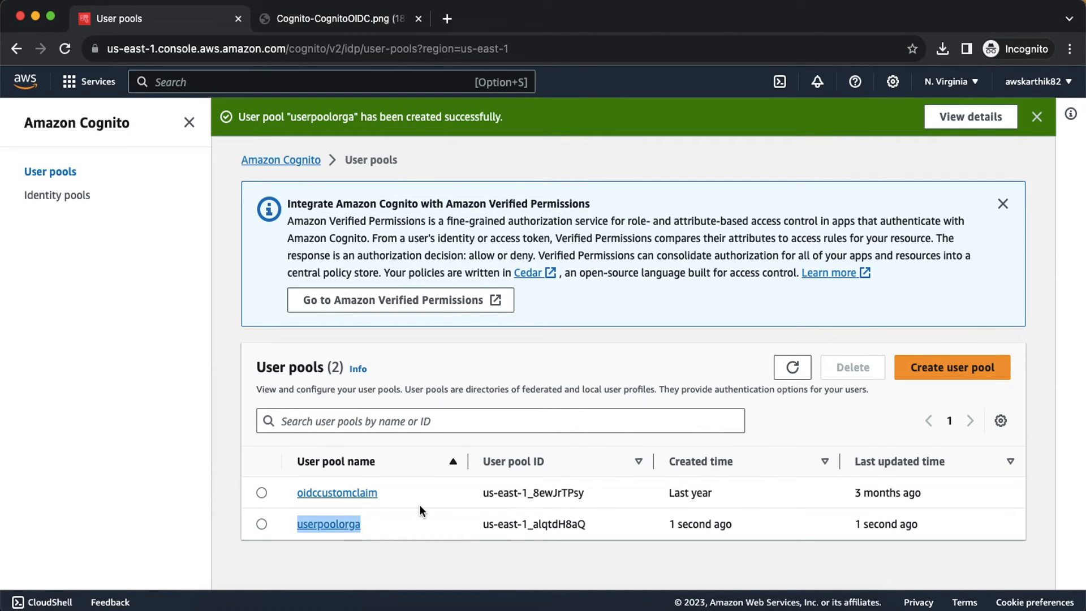
{"action": "key", "text": "super+Tab"}
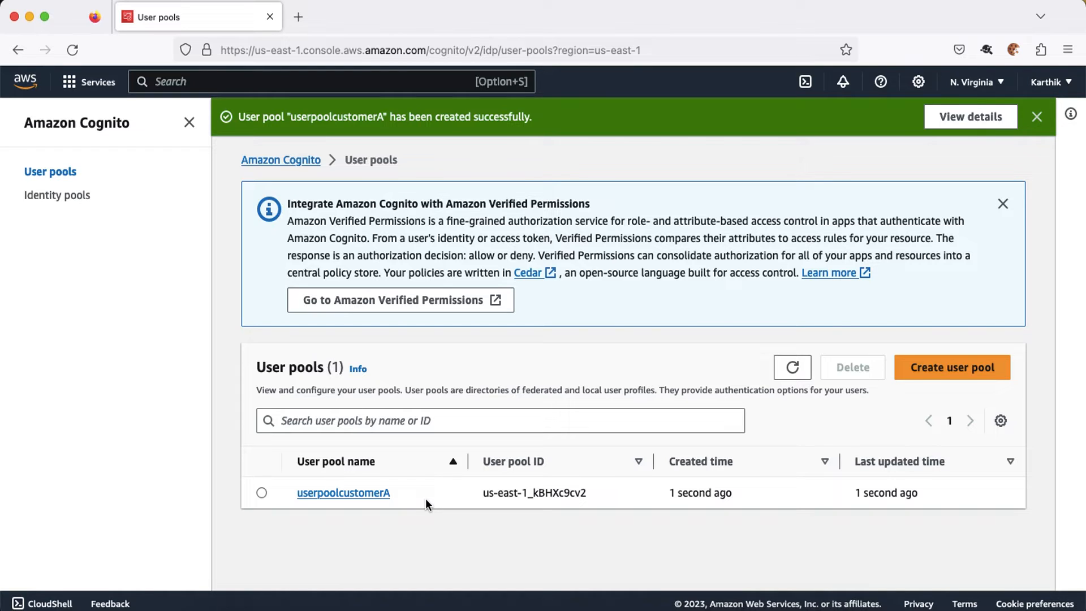
Step: Show userpoolcustomerA's App integration tab down to domain upcusta and app client orgupclient
{"action": "left_click", "coordinate": [366, 497]}
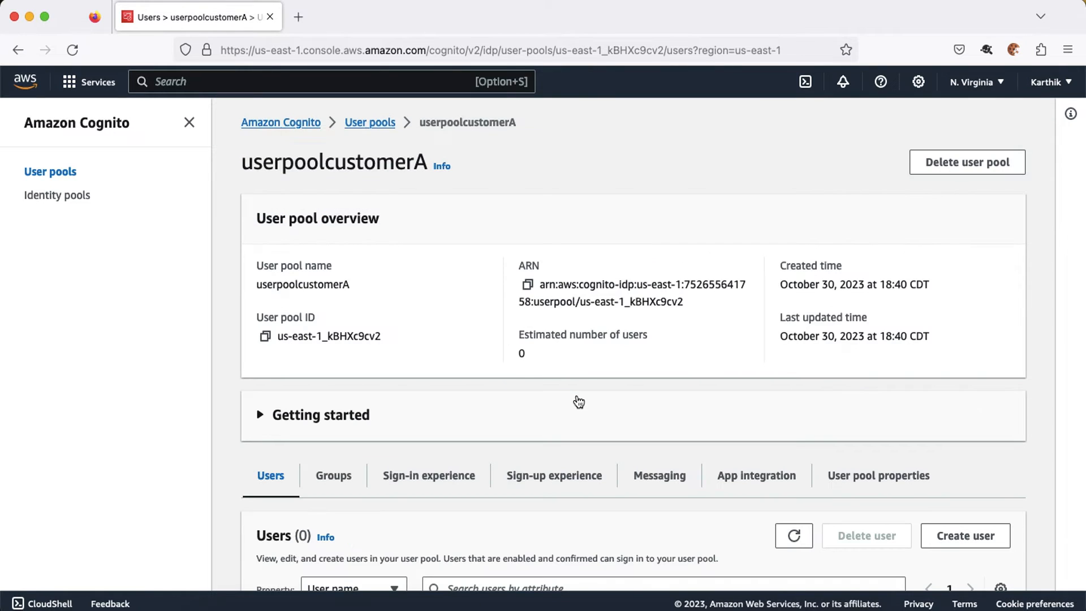
{"action": "scroll", "coordinate": [405, 335], "scroll_direction": "down", "scroll_amount": 5}
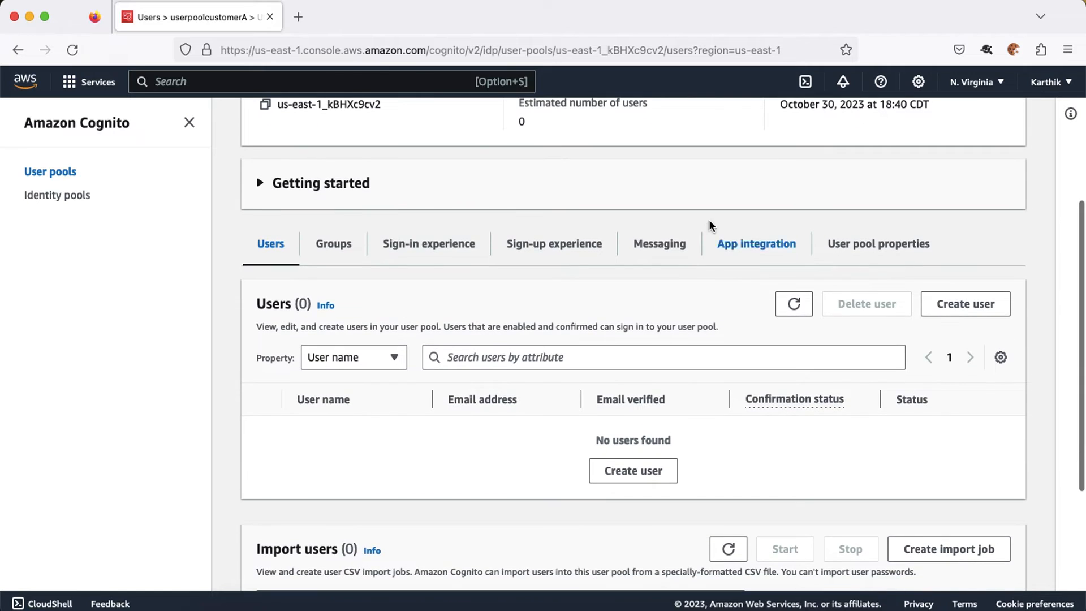
{"action": "left_click", "coordinate": [737, 247]}
{"action": "scroll", "coordinate": [656, 428], "scroll_direction": "down", "scroll_amount": 2}
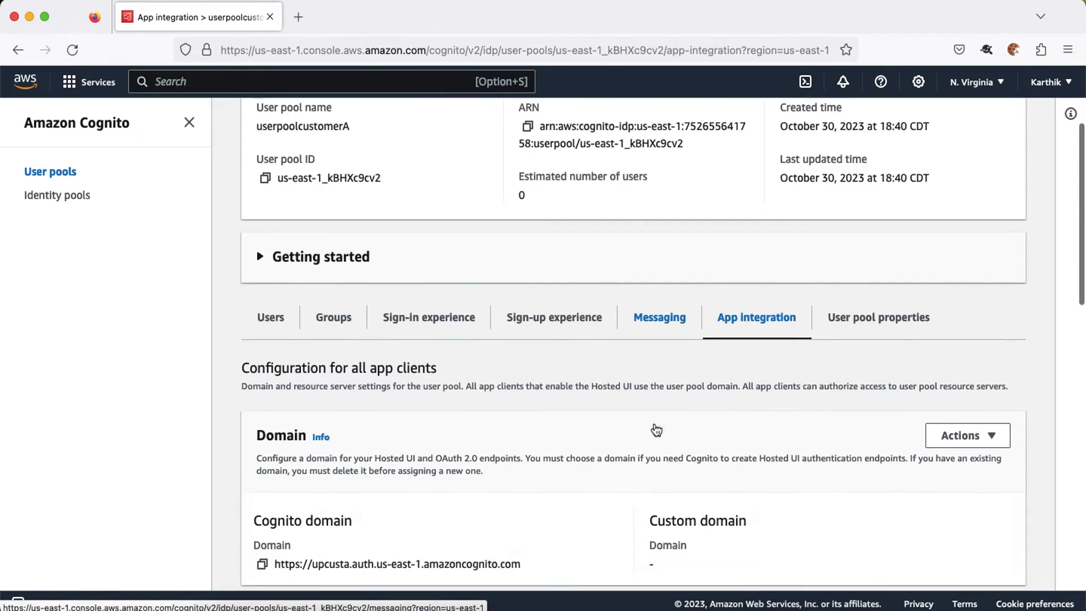
{"action": "scroll", "coordinate": [656, 430], "scroll_direction": "down", "scroll_amount": 3}
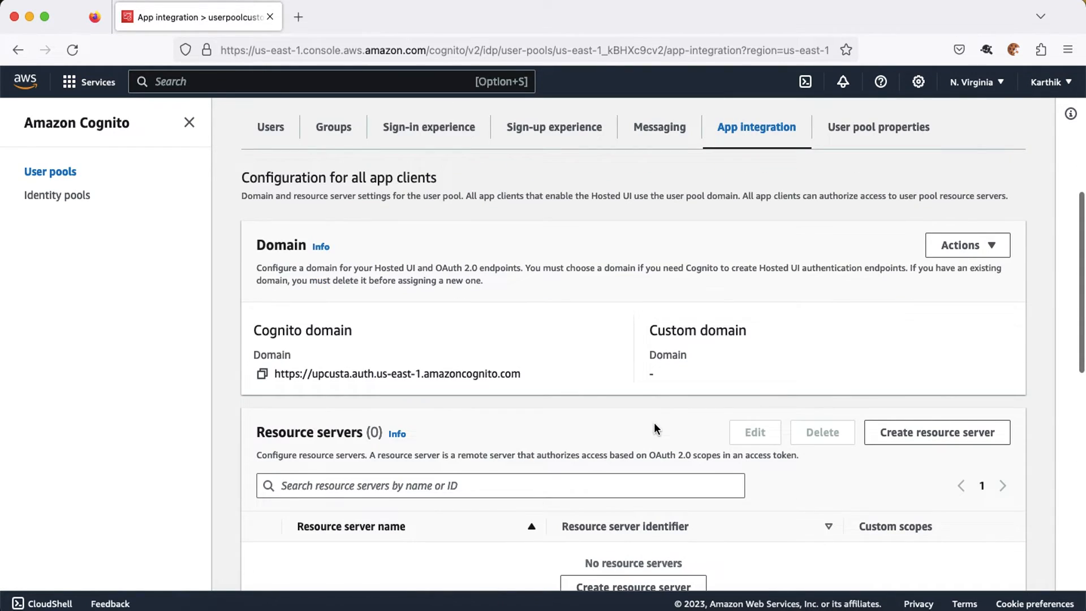
{"action": "scroll", "coordinate": [654, 428], "scroll_direction": "down", "scroll_amount": 12}
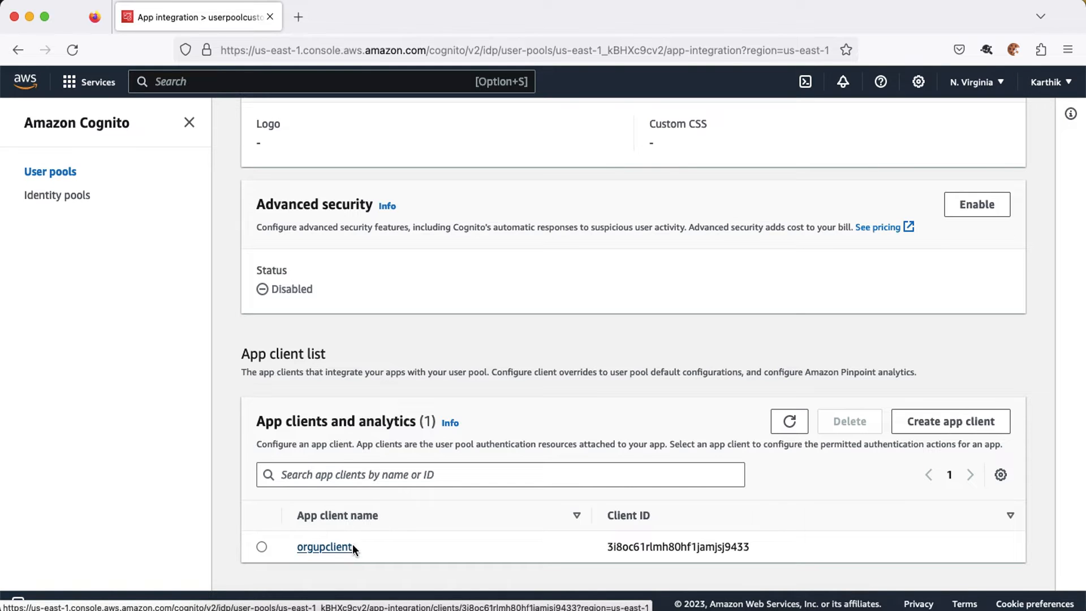
Step: Open orgupclient's Hosted UI edit page, then return to the Chrome User pools list with userpoolorga
{"action": "left_click", "coordinate": [337, 547]}
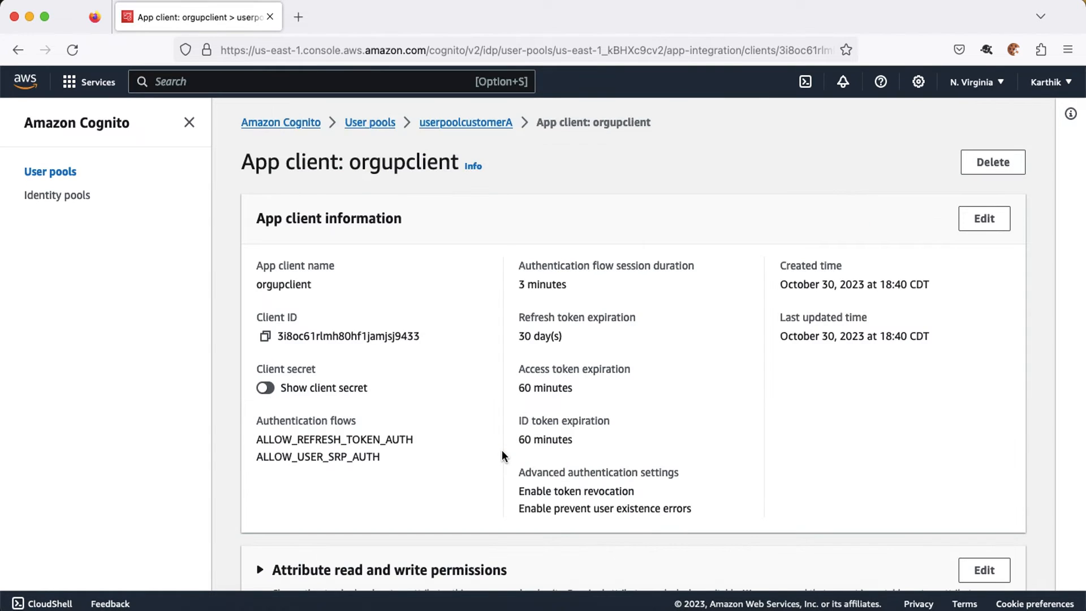
{"action": "scroll", "coordinate": [501, 449], "scroll_direction": "down", "scroll_amount": 3}
{"action": "scroll", "coordinate": [500, 456], "scroll_direction": "up", "scroll_amount": 2}
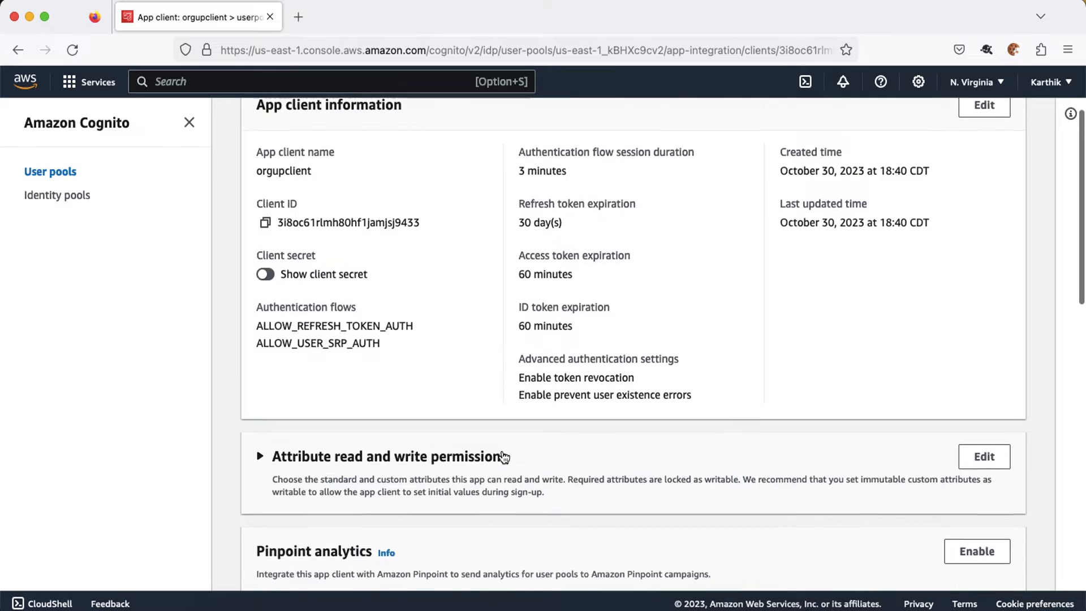
{"action": "scroll", "coordinate": [446, 344], "scroll_direction": "down", "scroll_amount": 4}
{"action": "scroll", "coordinate": [445, 344], "scroll_direction": "down", "scroll_amount": 2}
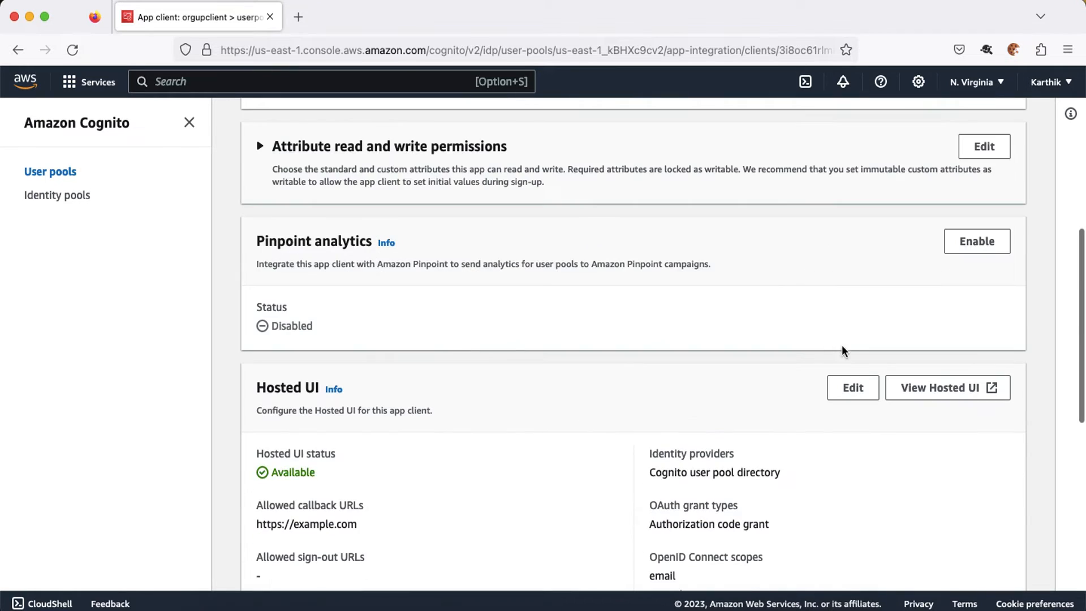
{"action": "scroll", "coordinate": [897, 238], "scroll_direction": "up", "scroll_amount": 7}
{"action": "scroll", "coordinate": [847, 285], "scroll_direction": "down", "scroll_amount": 9}
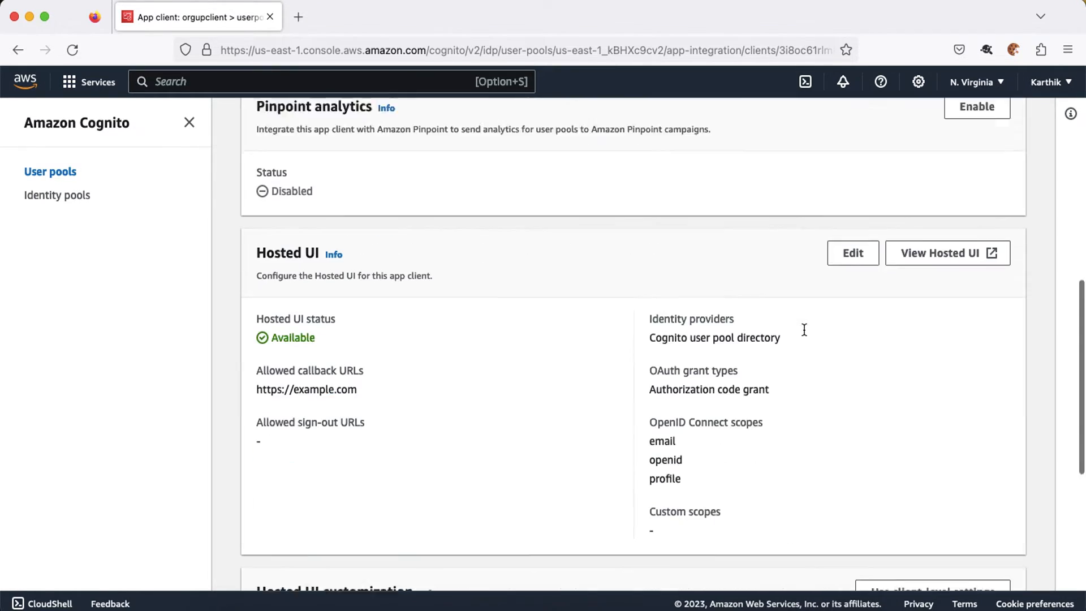
{"action": "scroll", "coordinate": [804, 329], "scroll_direction": "down", "scroll_amount": 2}
{"action": "left_click", "coordinate": [854, 205]}
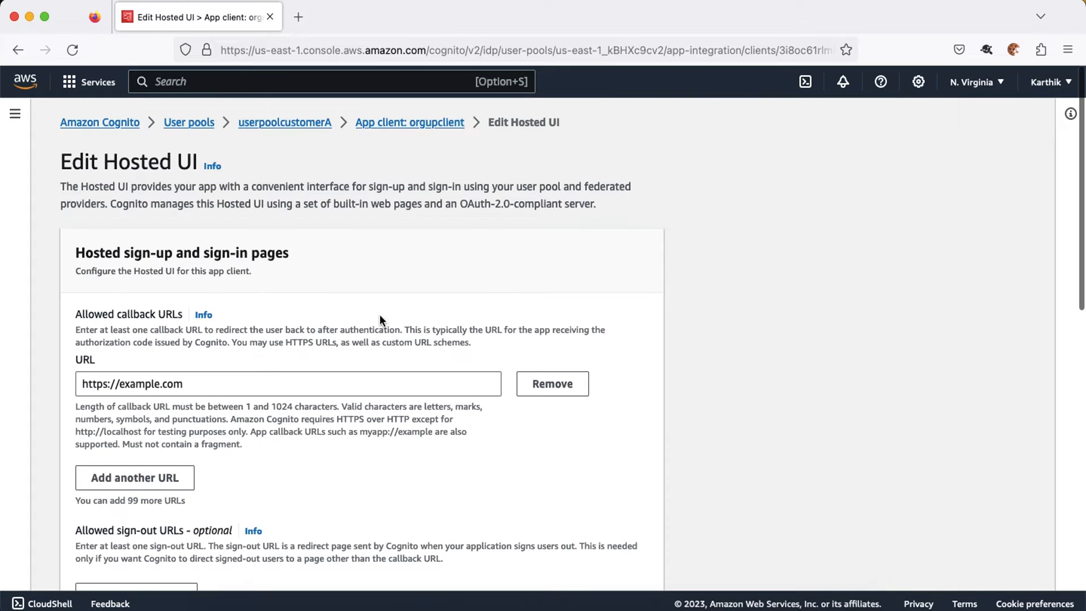
{"action": "scroll", "coordinate": [317, 345], "scroll_direction": "down", "scroll_amount": 1}
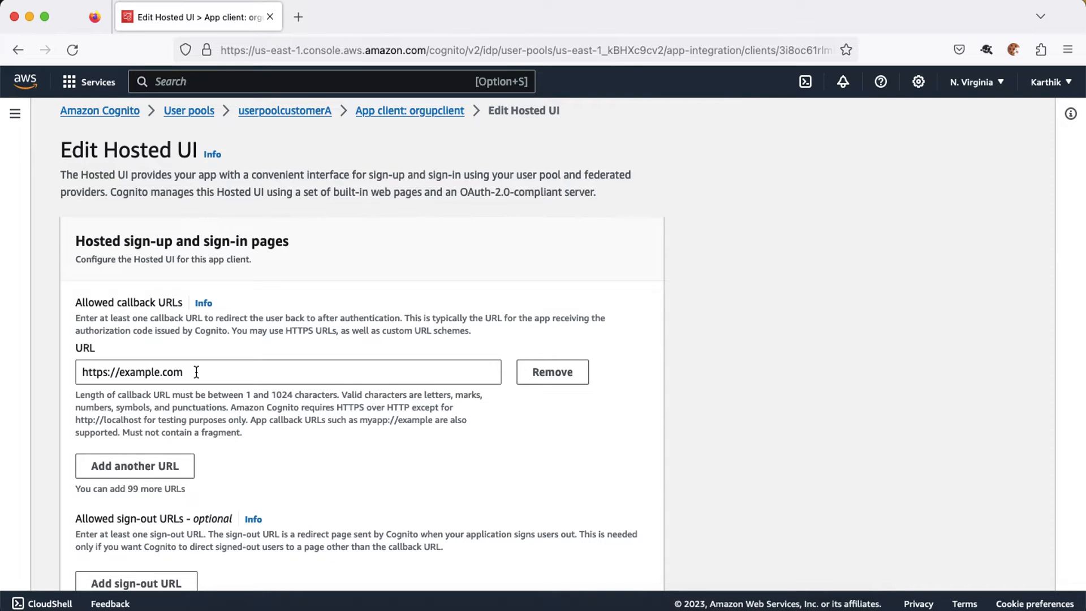
{"action": "key", "text": "super+Tab"}
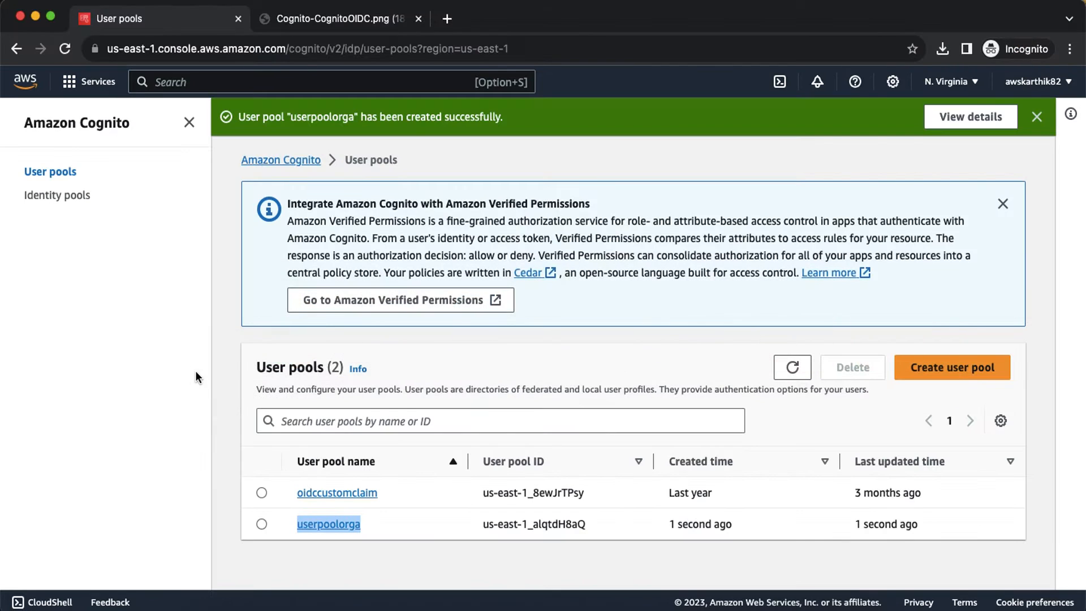
{"action": "left_click", "coordinate": [338, 525]}
{"action": "scroll", "coordinate": [683, 248], "scroll_direction": "down", "scroll_amount": 3}
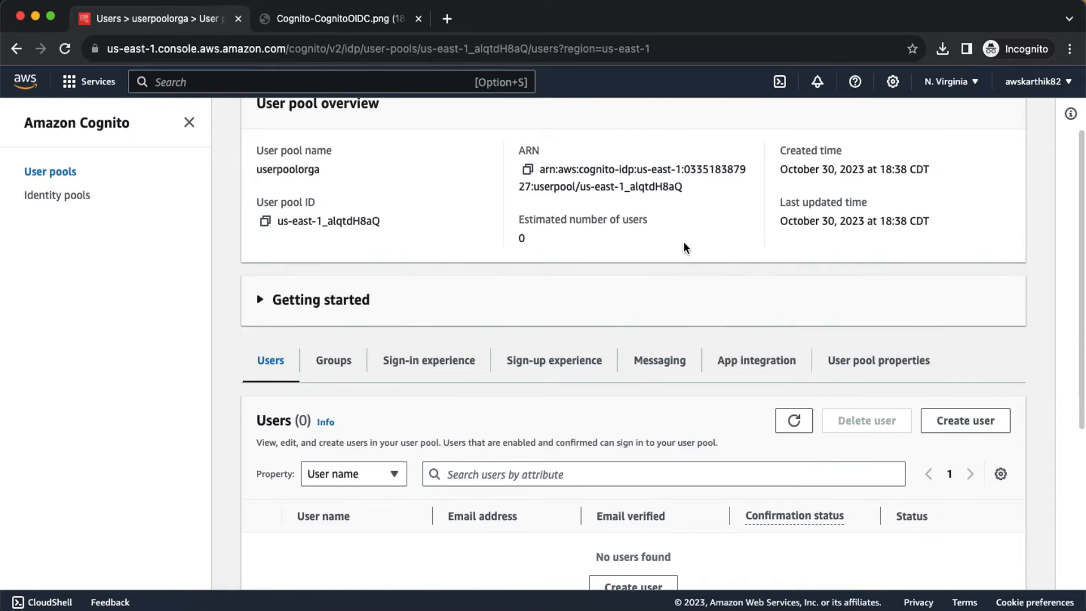
{"action": "scroll", "coordinate": [683, 248], "scroll_direction": "up", "scroll_amount": 4}
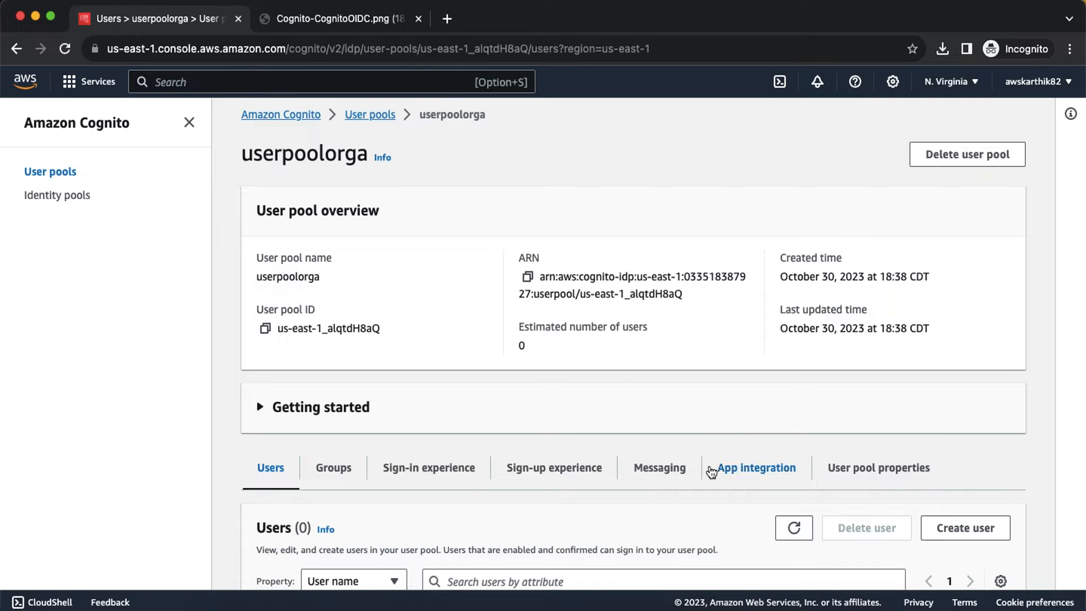
{"action": "left_click", "coordinate": [741, 469]}
{"action": "scroll", "coordinate": [743, 472], "scroll_direction": "down", "scroll_amount": 5}
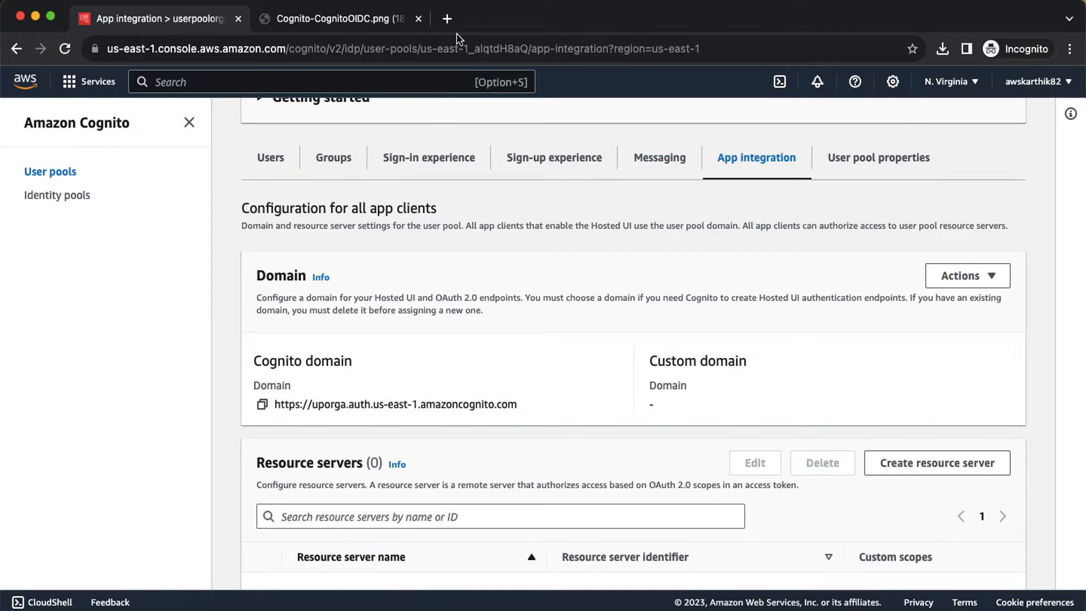
Step: Search the web for 'cognito userpool oidc identity provider' in a new tab
{"action": "left_click", "coordinate": [446, 19]}
{"action": "type", "text": "cognito "}
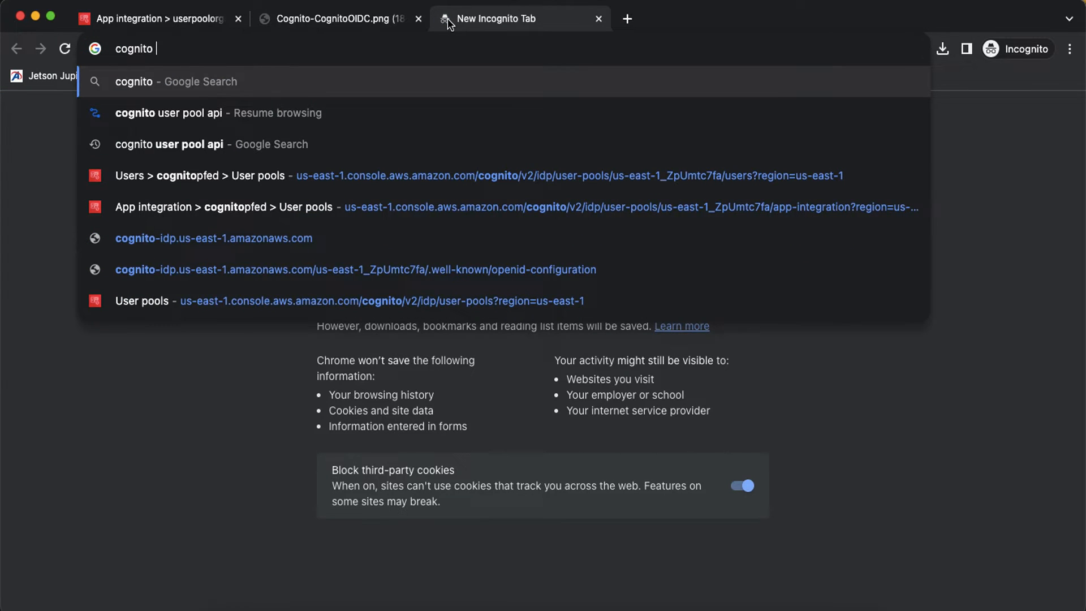
{"action": "type", "text": "userpool"}
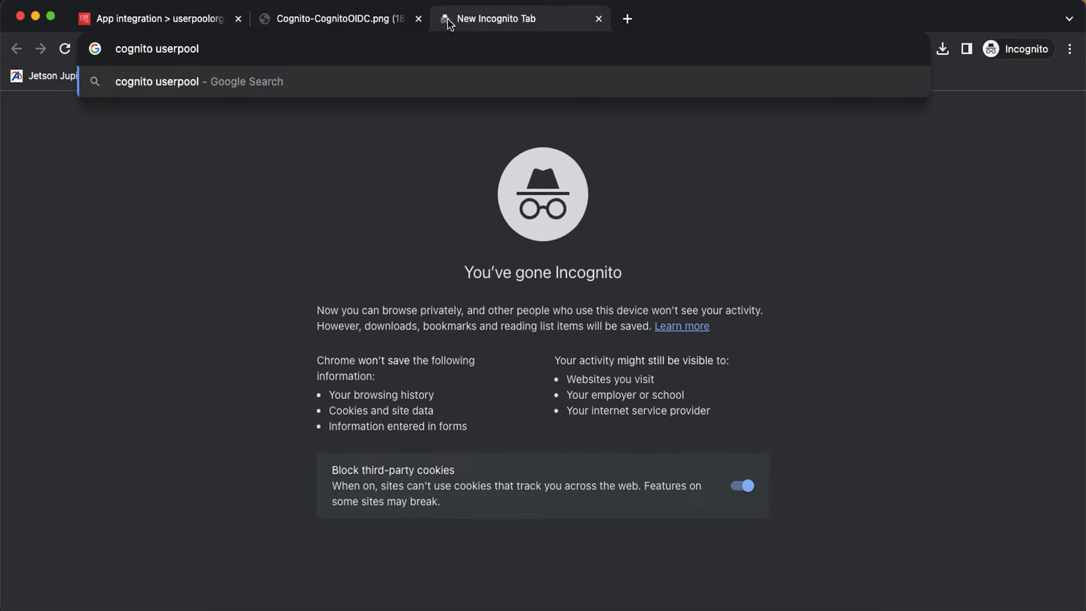
{"action": "type", "text": " oidc i"}
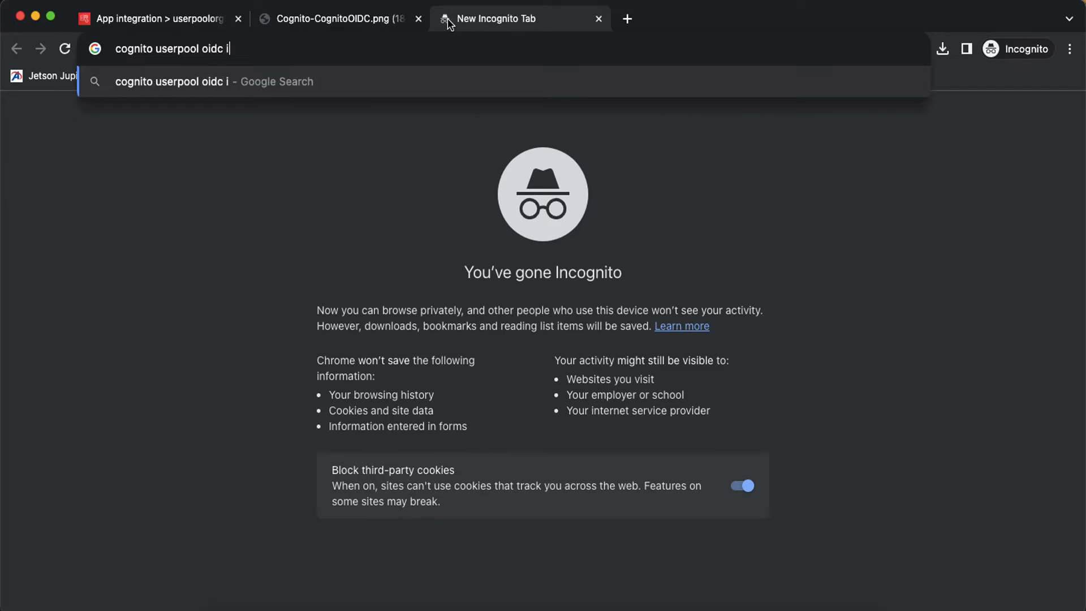
{"action": "type", "text": "dentity provider"}
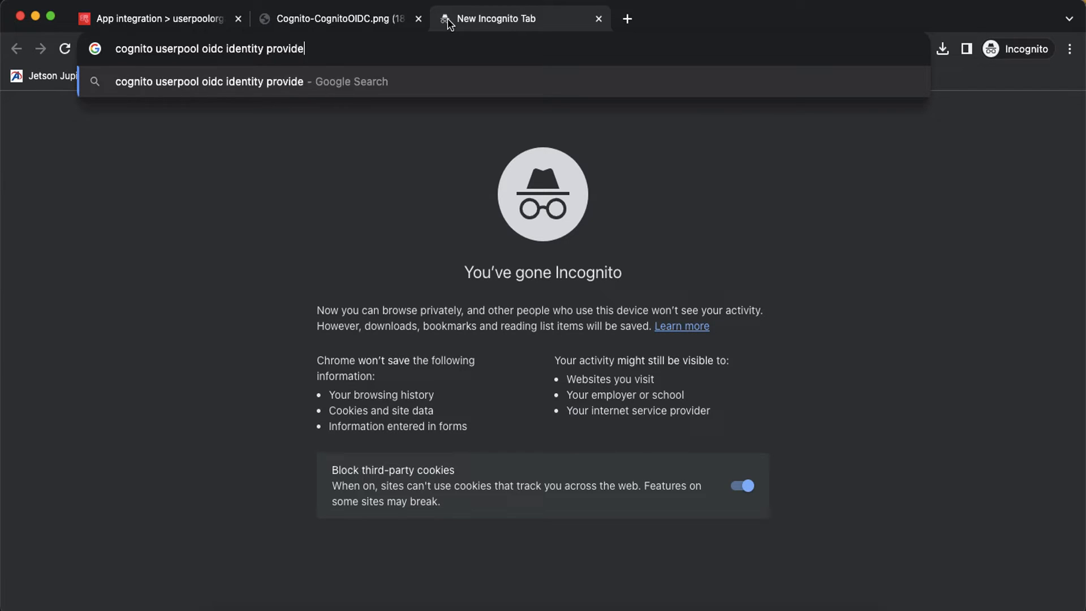
{"action": "key", "text": "Return"}
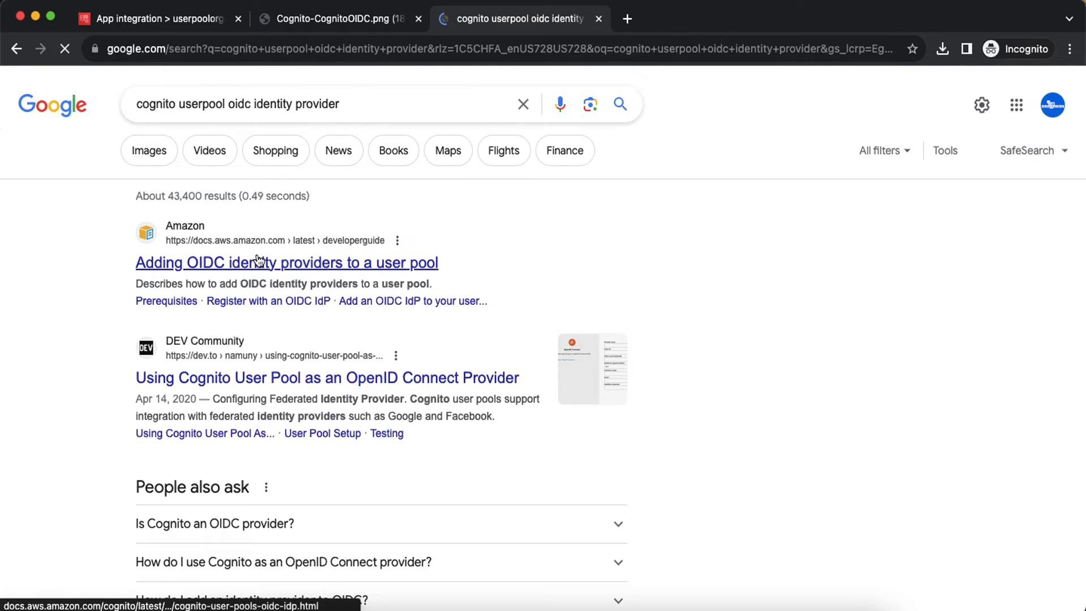
Step: Copy the /oauth2/idpresponse URL template from Step 1 of the AWS OIDC provider guide
{"action": "left_click", "coordinate": [259, 261]}
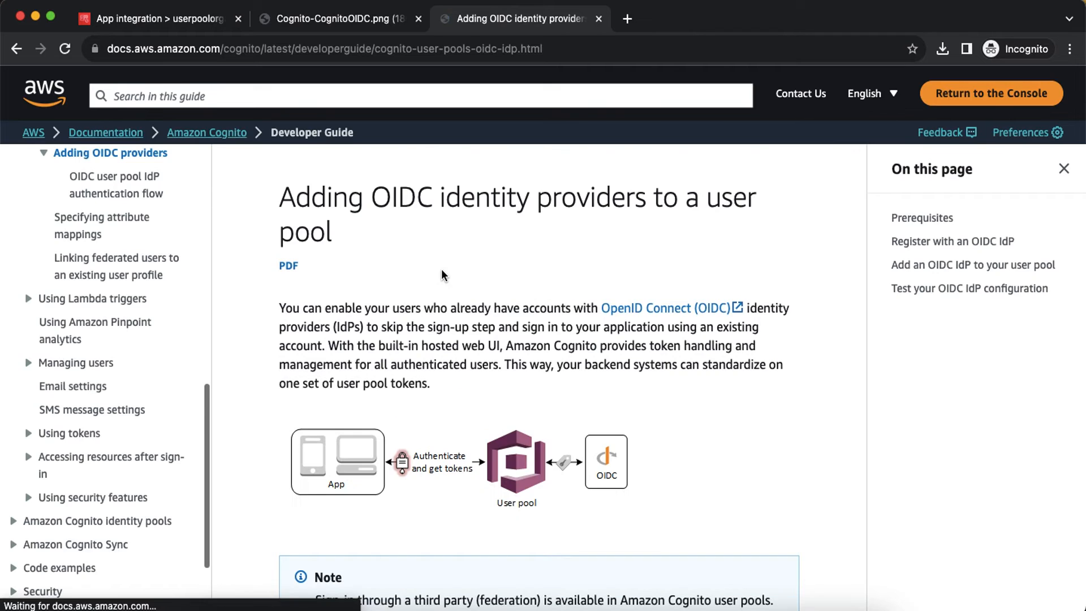
{"action": "scroll", "coordinate": [442, 273], "scroll_direction": "down", "scroll_amount": 5}
{"action": "scroll", "coordinate": [442, 274], "scroll_direction": "down", "scroll_amount": 2}
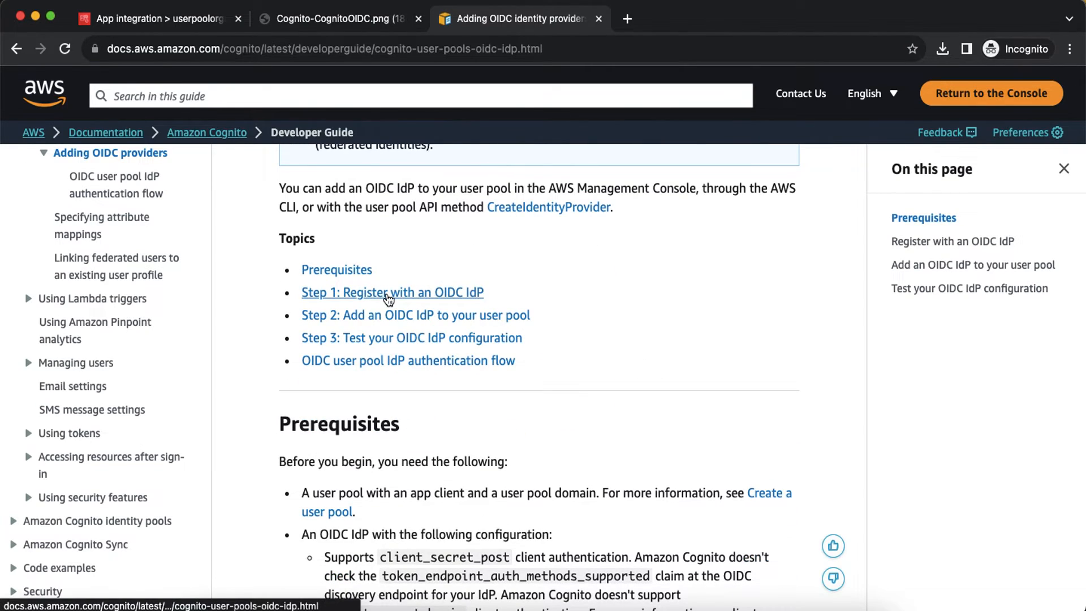
{"action": "left_click", "coordinate": [388, 295]}
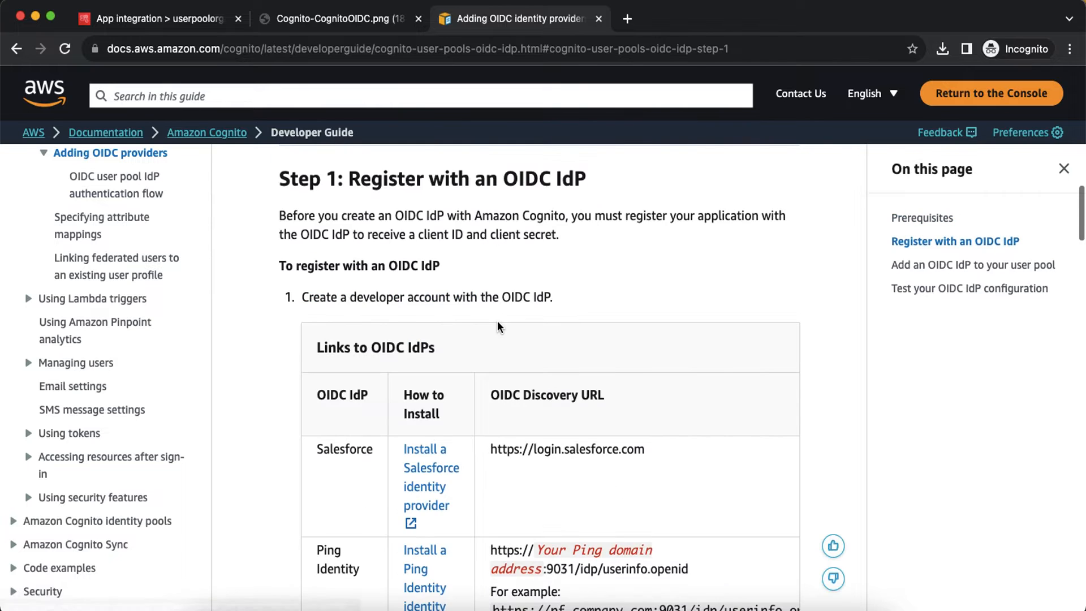
{"action": "scroll", "coordinate": [498, 322], "scroll_direction": "down", "scroll_amount": 8}
{"action": "scroll", "coordinate": [498, 322], "scroll_direction": "up", "scroll_amount": 2}
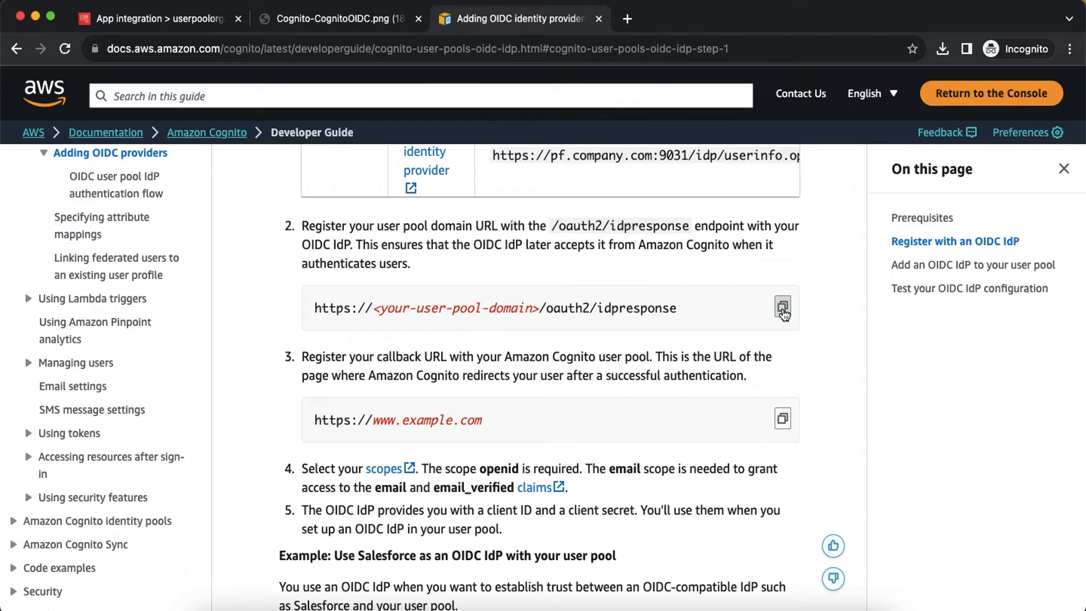
{"action": "left_click", "coordinate": [783, 308]}
{"action": "left_click", "coordinate": [732, 606]}
{"action": "left_click_drag", "start_coordinate": [198, 374], "coordinate": [47, 379]}
{"action": "key", "text": "super+v"}
{"action": "left_click_drag", "start_coordinate": [120, 373], "coordinate": [242, 367]}
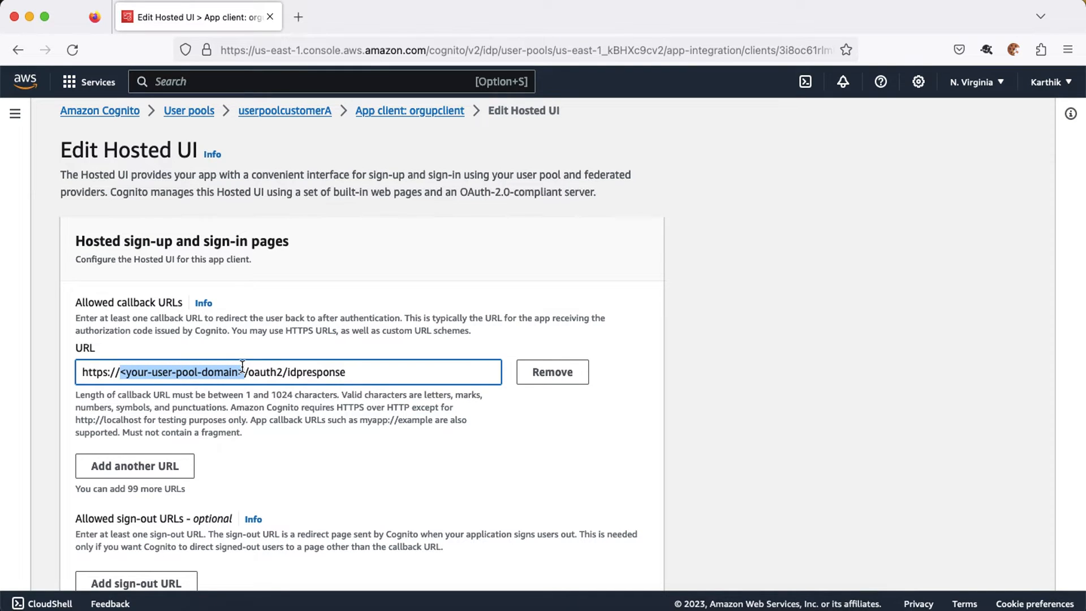
{"action": "left_click", "coordinate": [329, 605]}
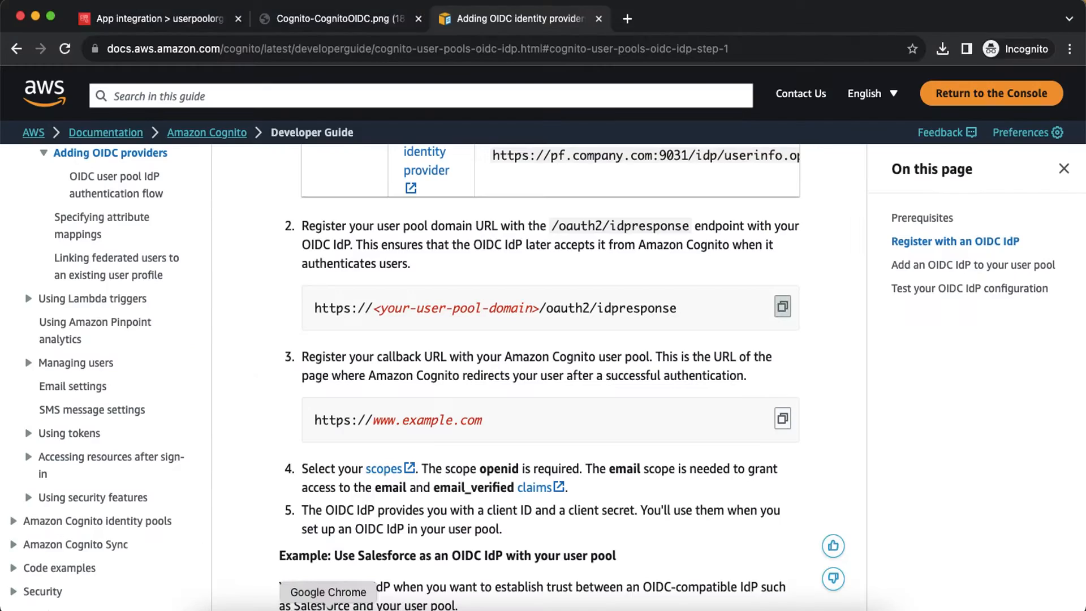
{"action": "left_click", "coordinate": [170, 20]}
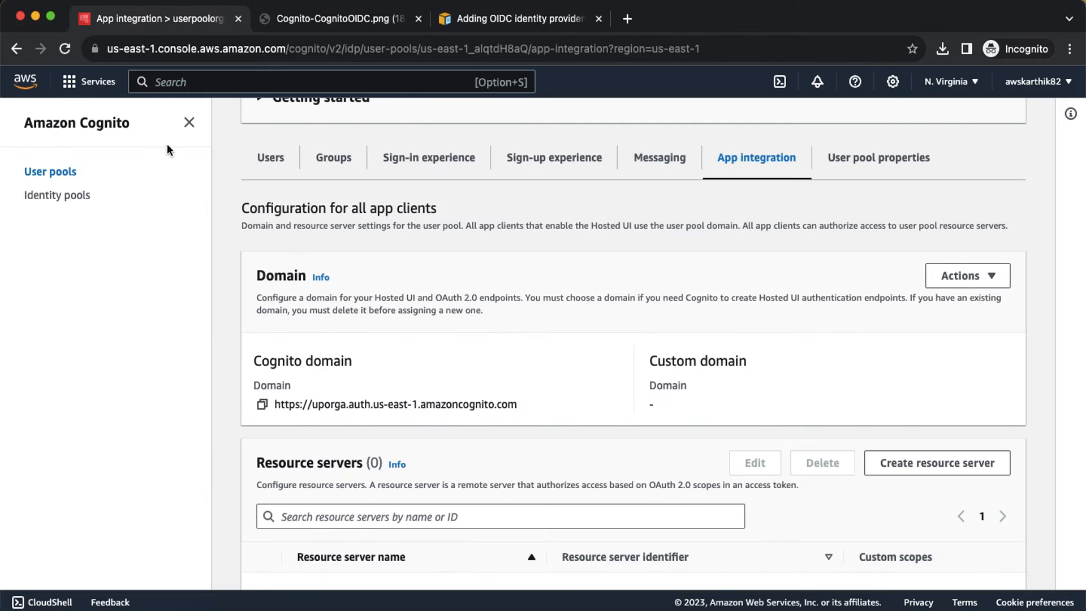
{"action": "left_click", "coordinate": [262, 405]}
{"action": "key", "text": "super+Tab"}
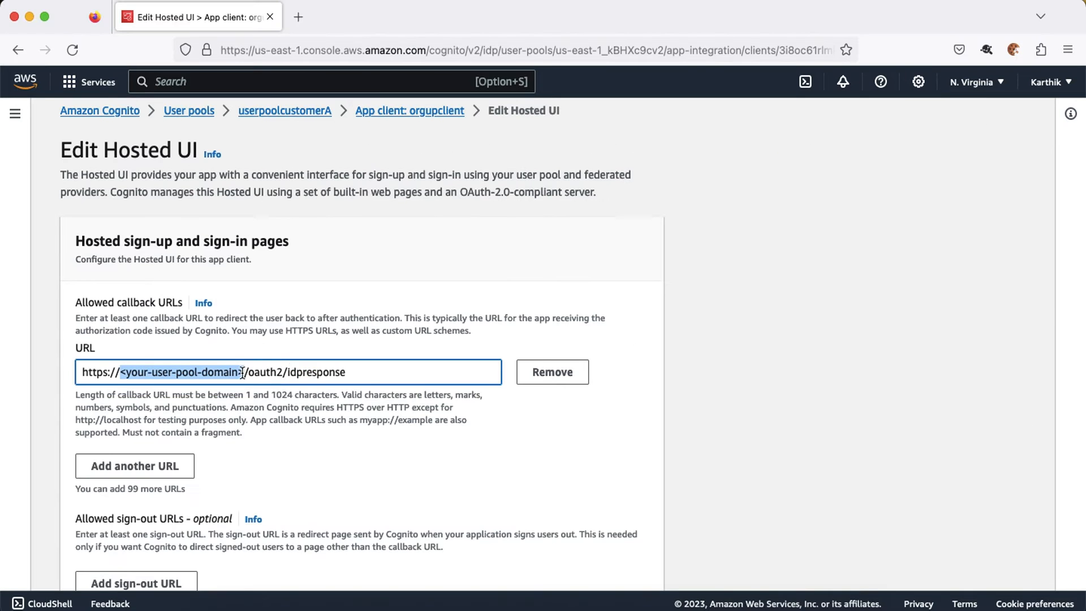
{"action": "left_click_drag", "start_coordinate": [244, 372], "coordinate": [37, 377]}
{"action": "key", "text": "super+v"}
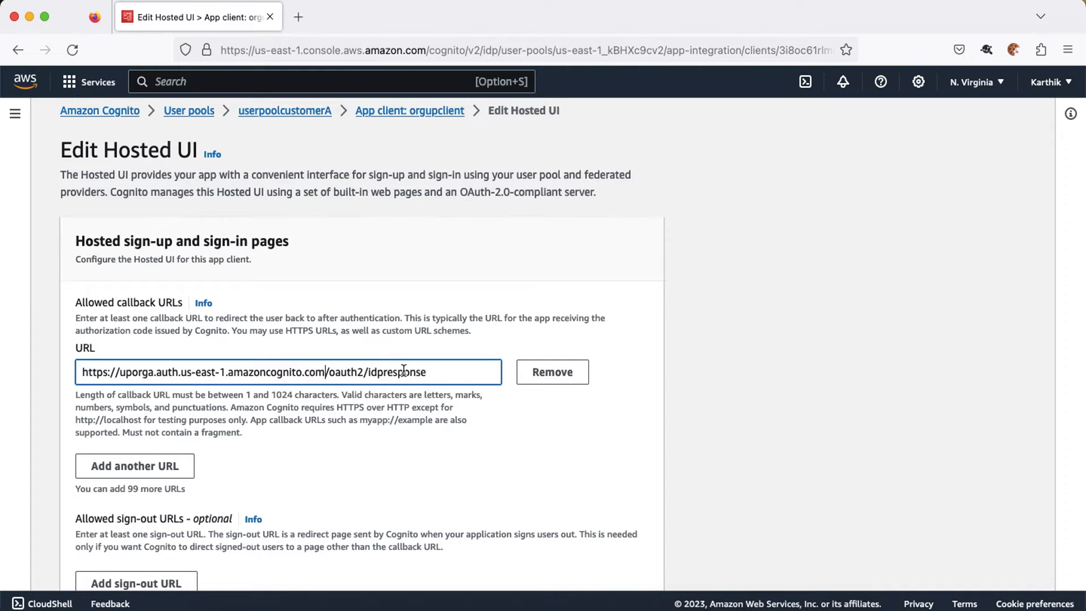
Step: Review the Cognito OIDC integration diagram, then save the orgupclient Hosted UI changes
{"action": "key", "text": "super+Tab"}
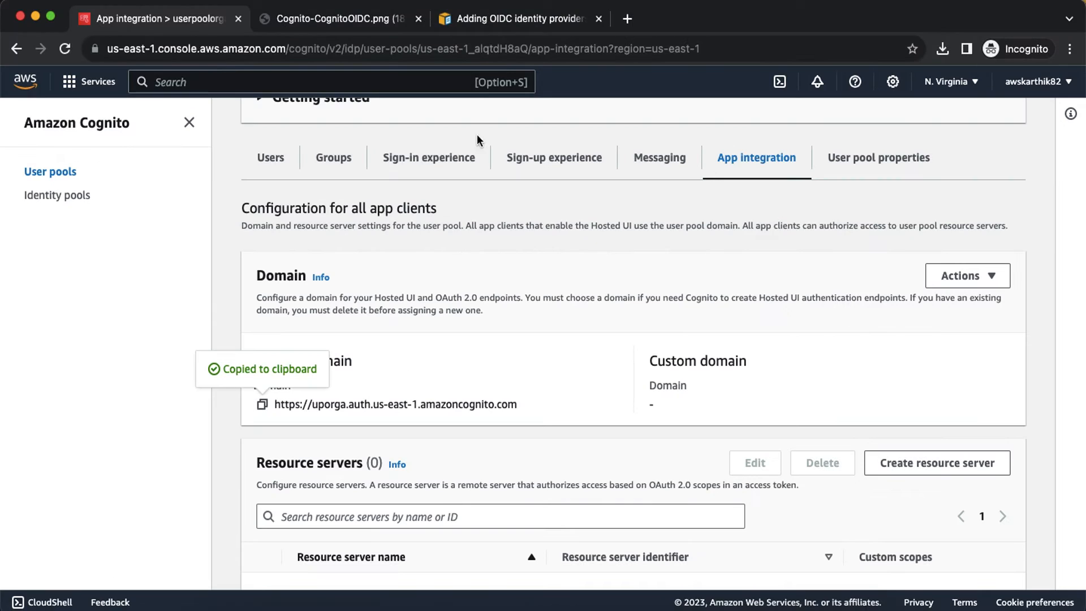
{"action": "left_click", "coordinate": [315, 24]}
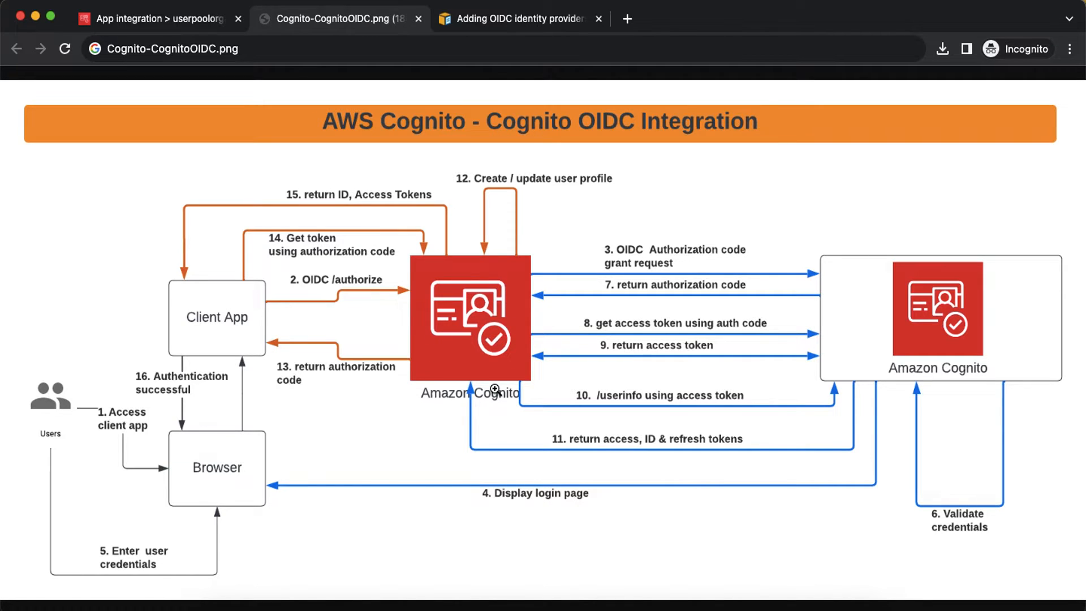
{"action": "key", "text": "super+Tab"}
{"action": "scroll", "coordinate": [374, 415], "scroll_direction": "down", "scroll_amount": 10}
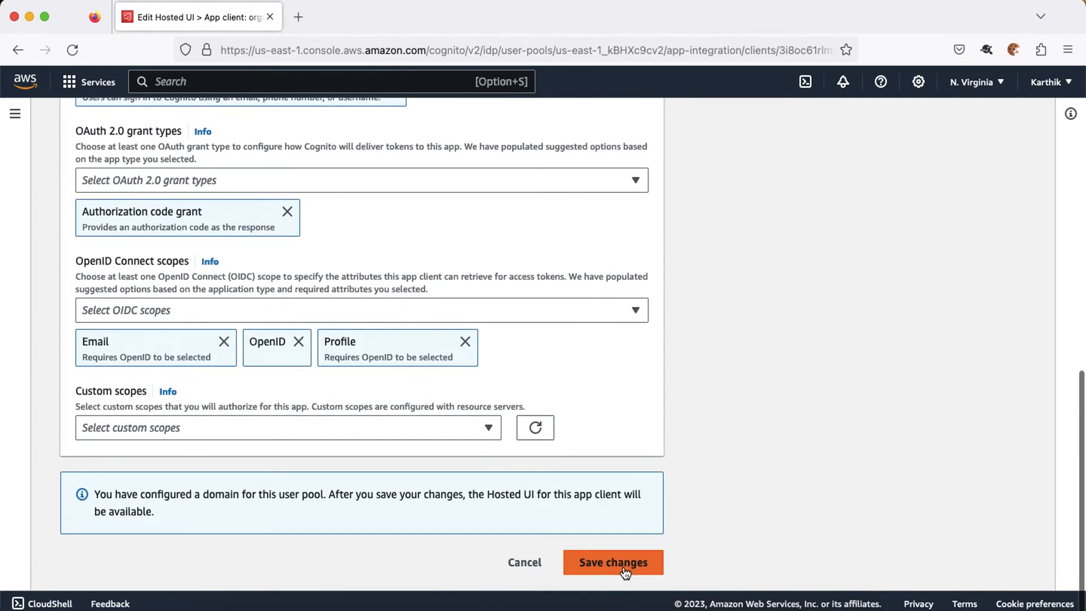
{"action": "left_click", "coordinate": [625, 568]}
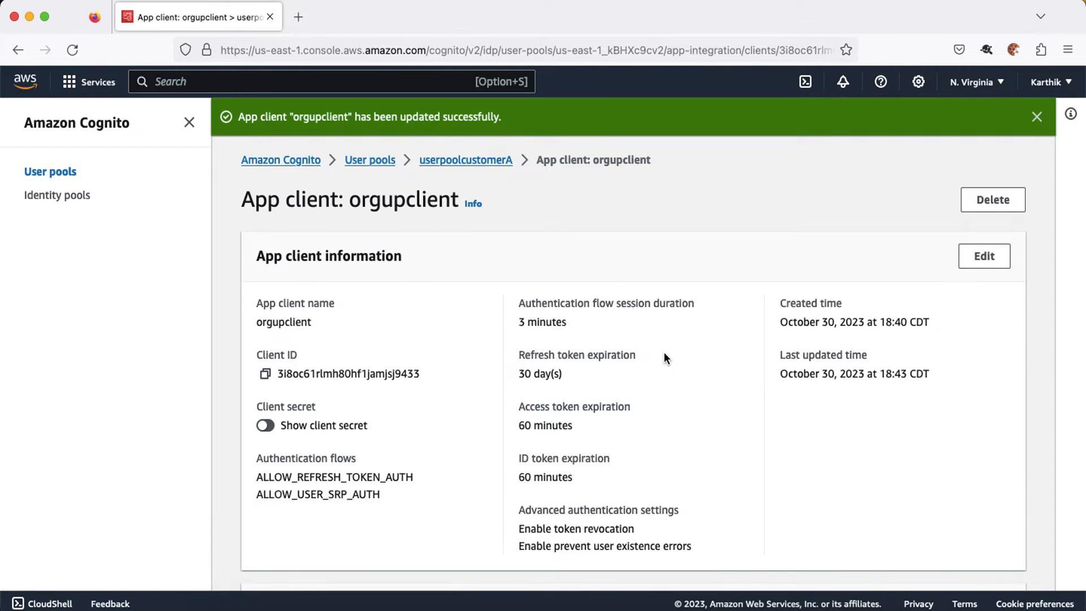
{"action": "scroll", "coordinate": [513, 192], "scroll_direction": "down", "scroll_amount": 10}
Step: From userpoolorga's Sign-in experience settings, start adding a federated identity provider
{"action": "scroll", "coordinate": [514, 192], "scroll_direction": "up", "scroll_amount": 10}
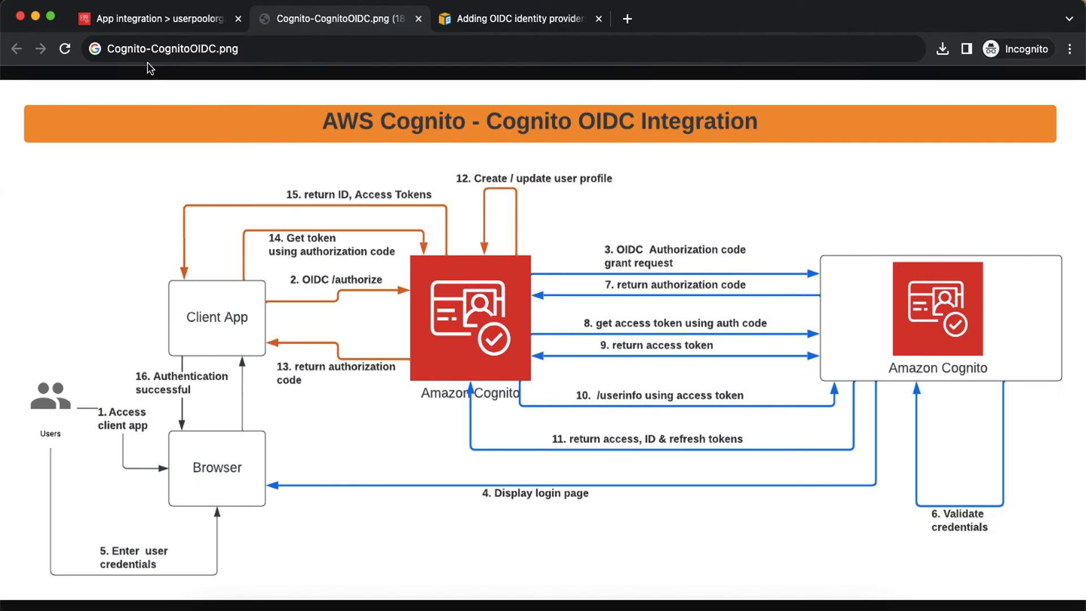
{"action": "left_click", "coordinate": [134, 22]}
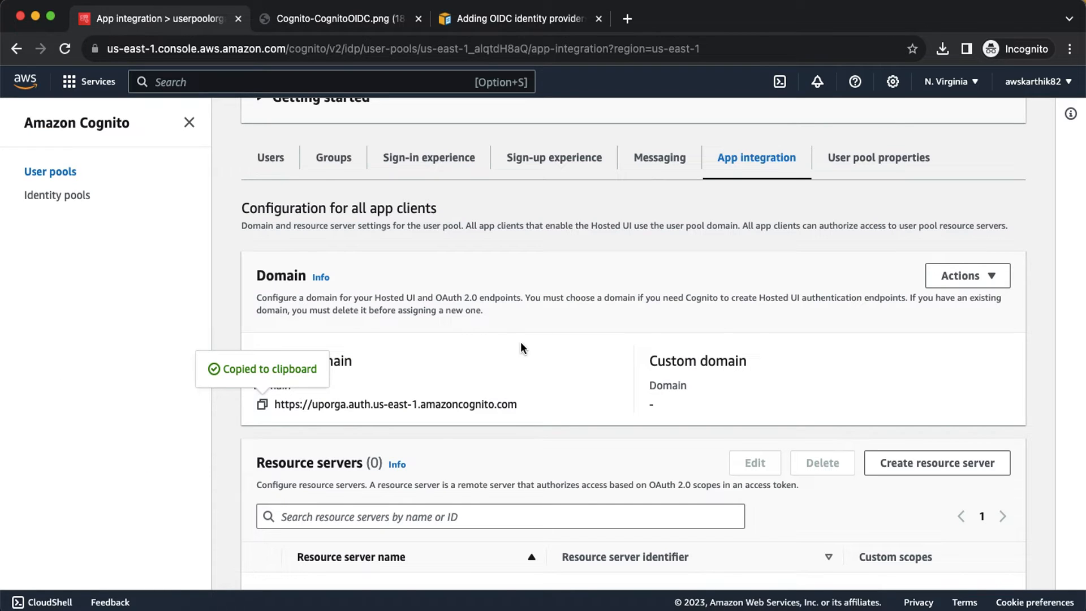
{"action": "left_click", "coordinate": [408, 168]}
{"action": "scroll", "coordinate": [410, 170], "scroll_direction": "down", "scroll_amount": 1}
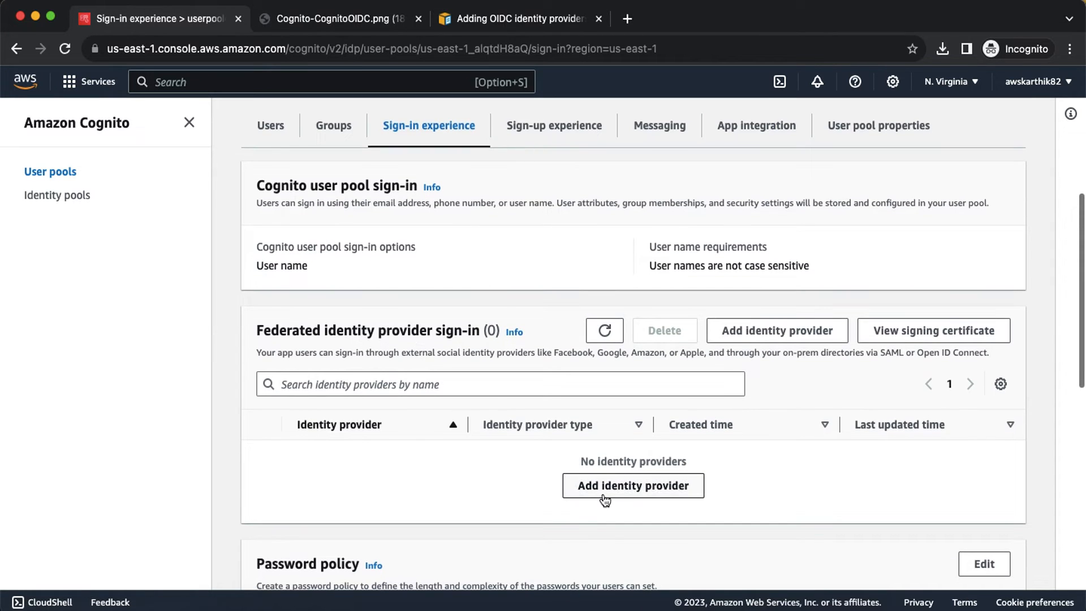
{"action": "left_click", "coordinate": [608, 493]}
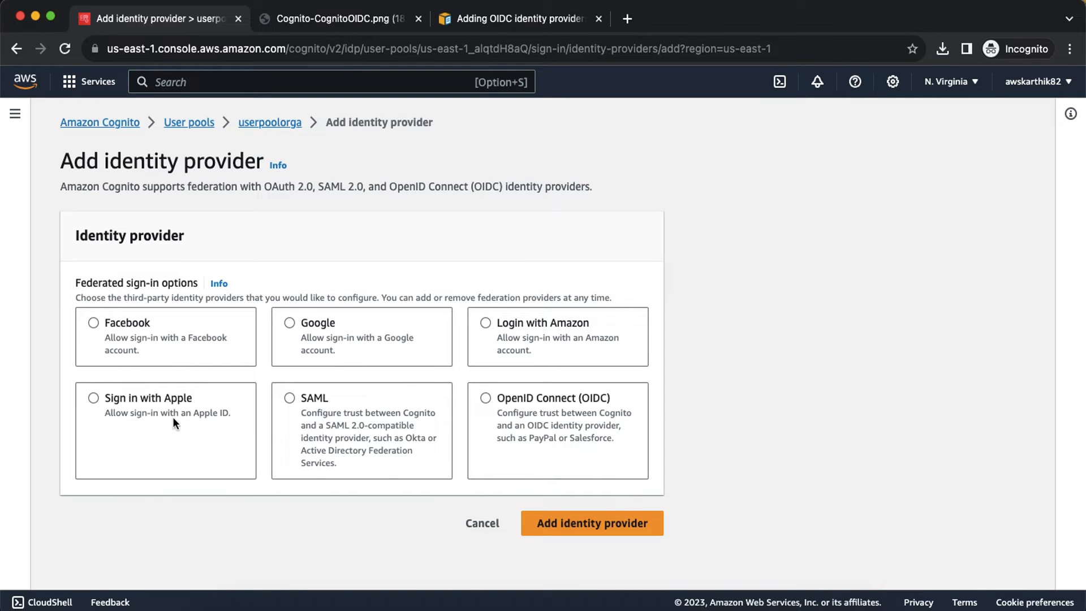
Step: Choose OpenID Connect as the provider type and name the provider orgaidp
{"action": "left_click", "coordinate": [485, 397]}
{"action": "scroll", "coordinate": [680, 384], "scroll_direction": "down", "scroll_amount": 5}
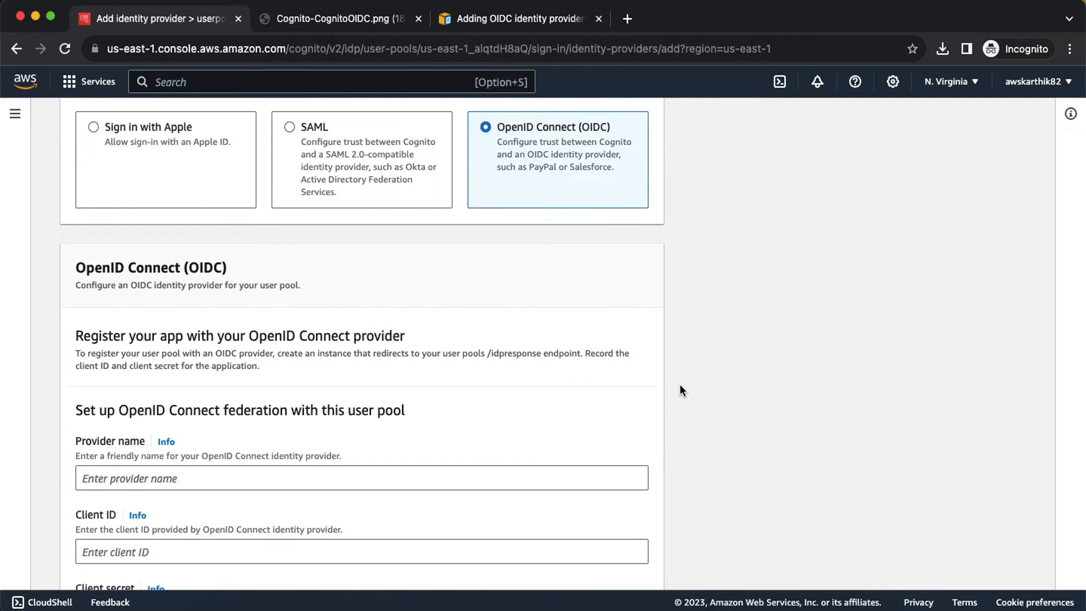
{"action": "scroll", "coordinate": [680, 391], "scroll_direction": "down", "scroll_amount": 3}
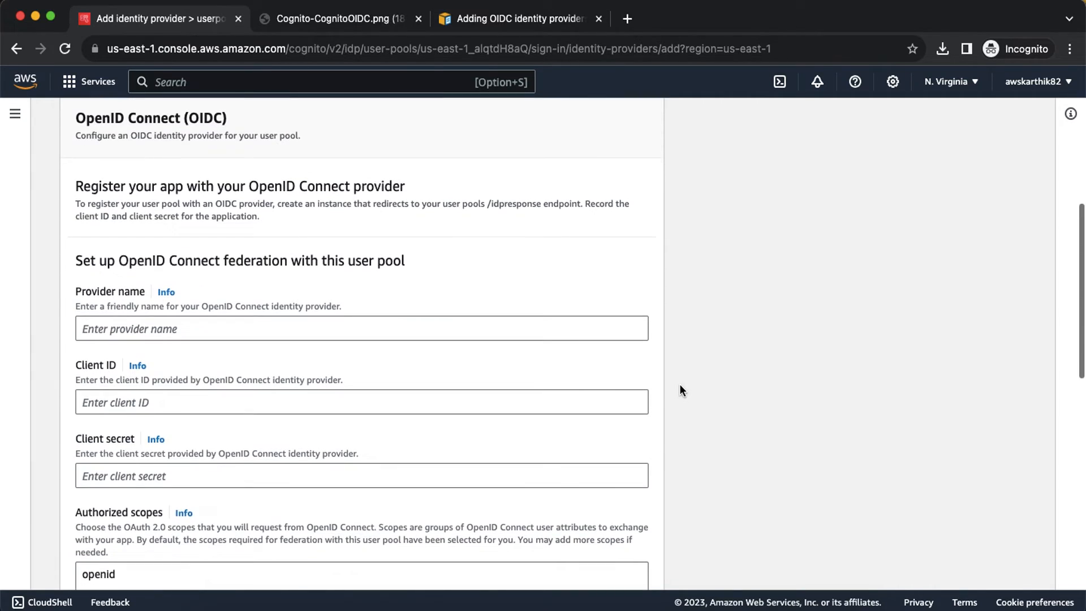
{"action": "left_click", "coordinate": [109, 333]}
{"action": "type", "text": "orga"}
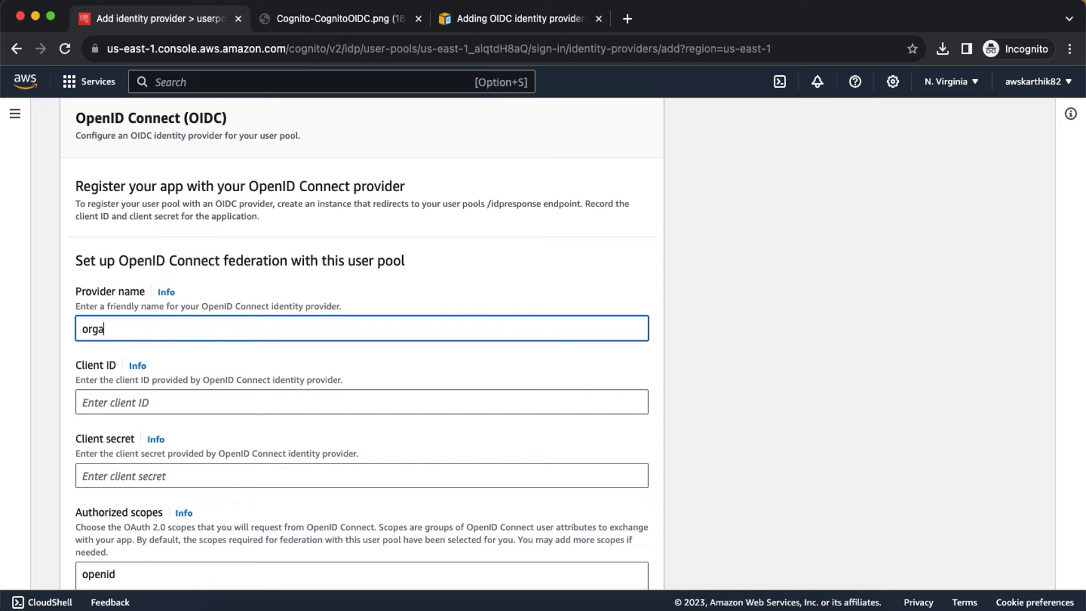
{"action": "type", "text": "userpool"}
{"action": "key", "text": "super+a"}
{"action": "type", "text": "OrgA"}
{"action": "key", "text": "BackSpace"}
{"action": "key", "text": "BackSpace"}
{"action": "key", "text": "BackSpace"}
{"action": "type", "text": "or"}
{"action": "key", "text": "BackSpace"}
{"action": "type", "text": "orgaidp"}
{"action": "scroll", "coordinate": [136, 410], "scroll_direction": "down", "scroll_amount": 2}
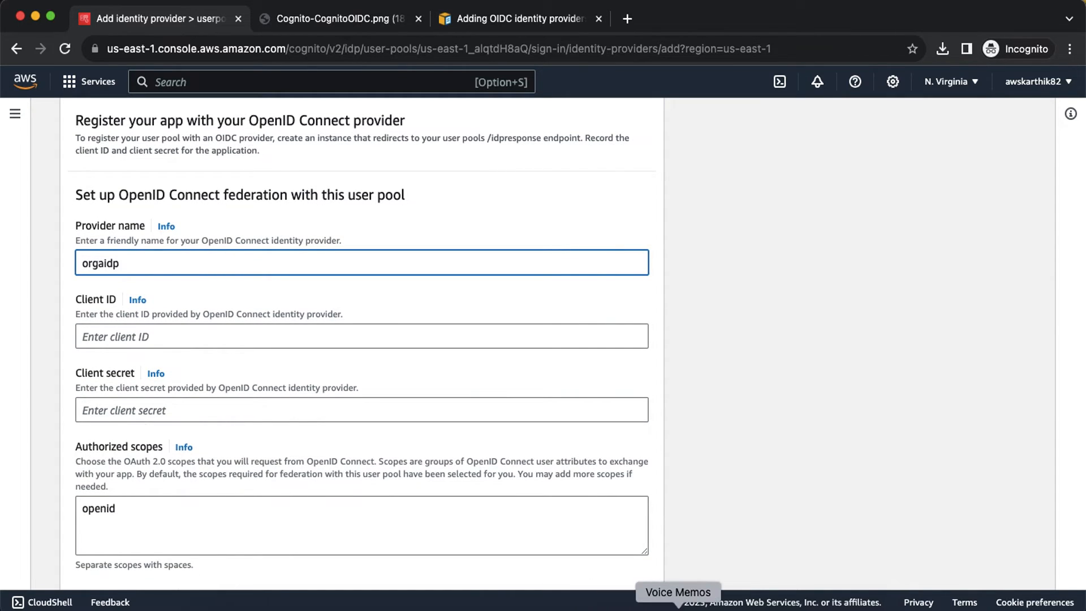
Step: Fill the provider's Client ID with orgupclient's client ID
{"action": "left_click", "coordinate": [733, 607]}
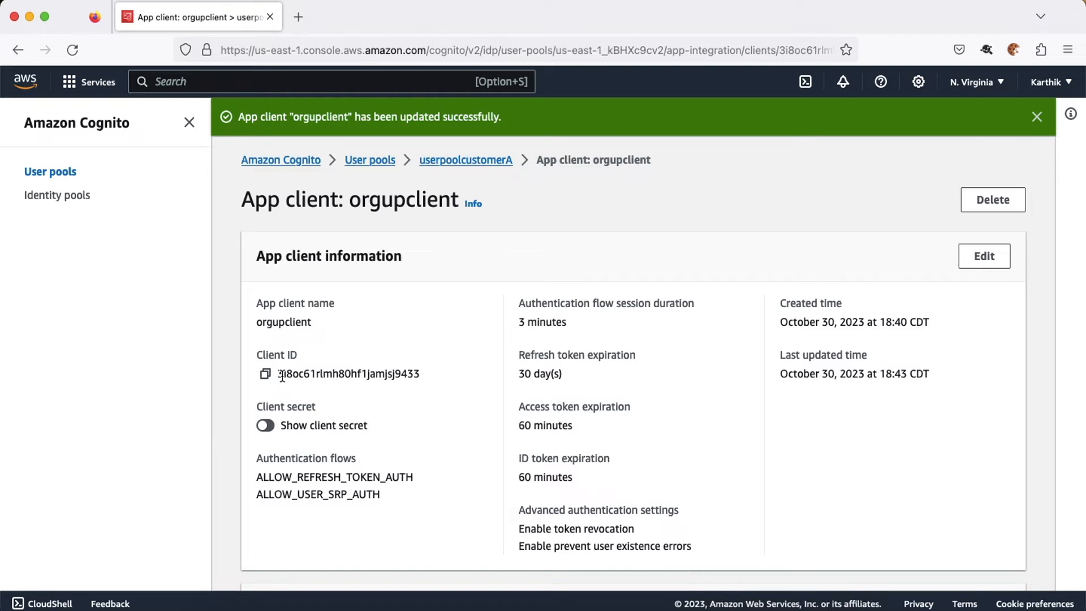
{"action": "left_click", "coordinate": [265, 375]}
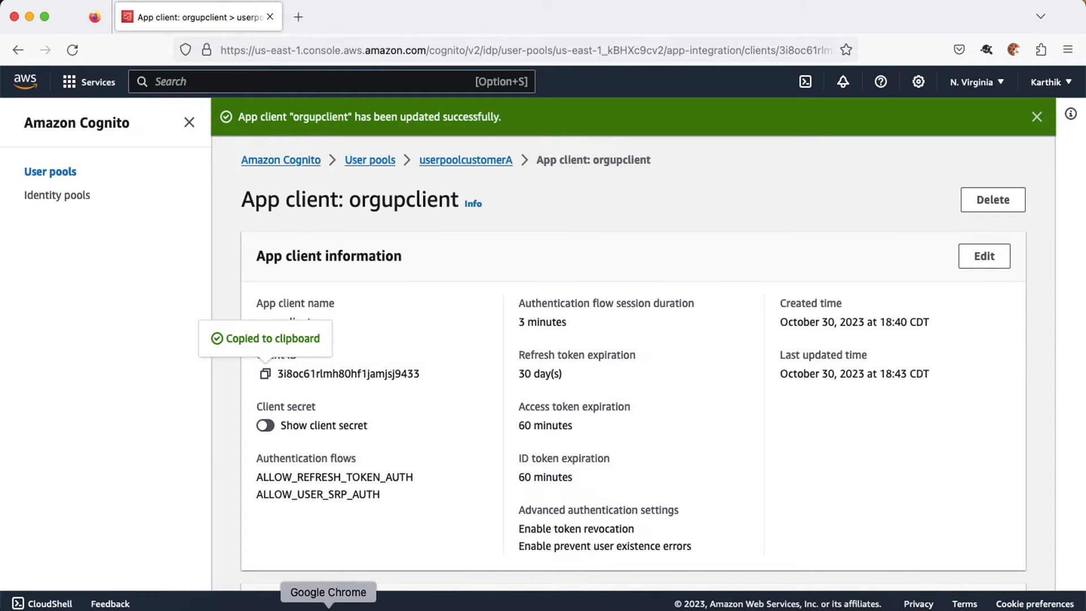
{"action": "left_click", "coordinate": [332, 604]}
{"action": "left_click", "coordinate": [222, 334]}
{"action": "key", "text": "super+v"}
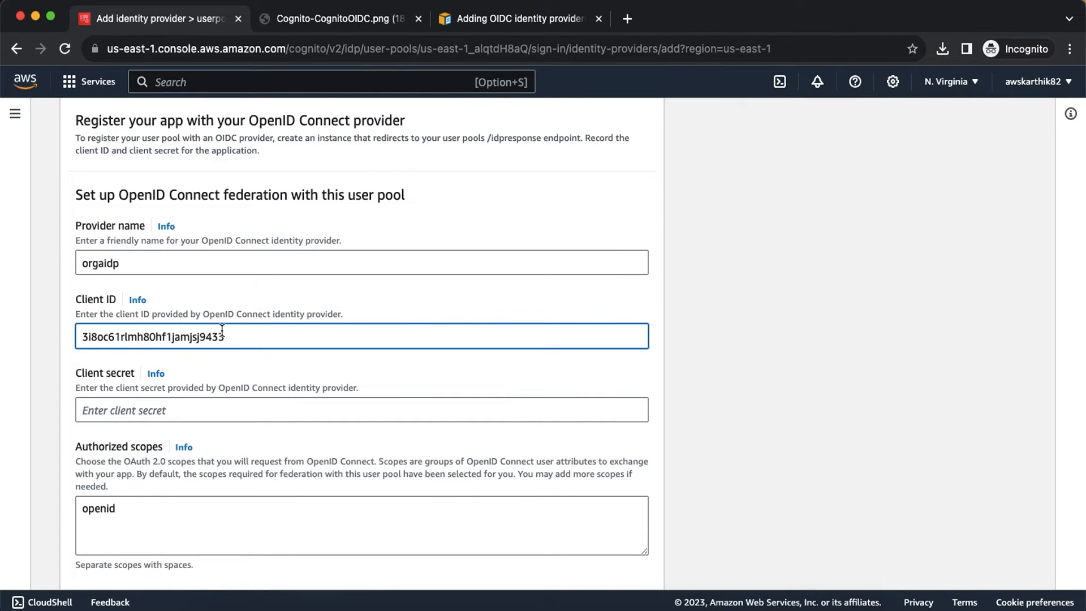
Step: Fill the provider's Client secret with orgupclient's revealed client secret
{"action": "key", "text": "super+Tab"}
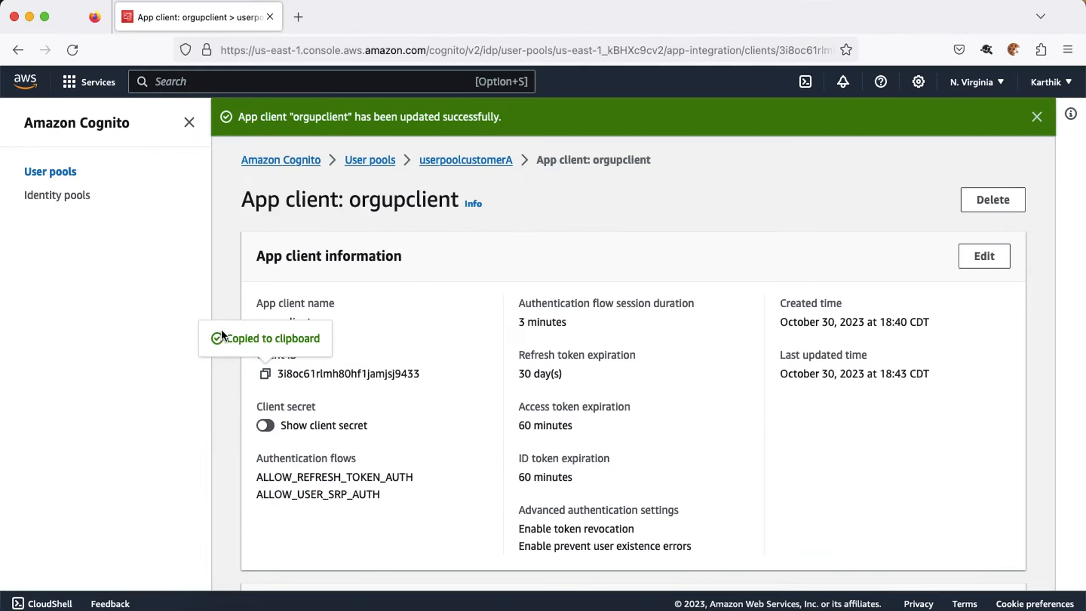
{"action": "left_click", "coordinate": [270, 424]}
{"action": "left_click", "coordinate": [265, 451]}
{"action": "key", "text": "super+Tab"}
{"action": "left_click", "coordinate": [184, 401]}
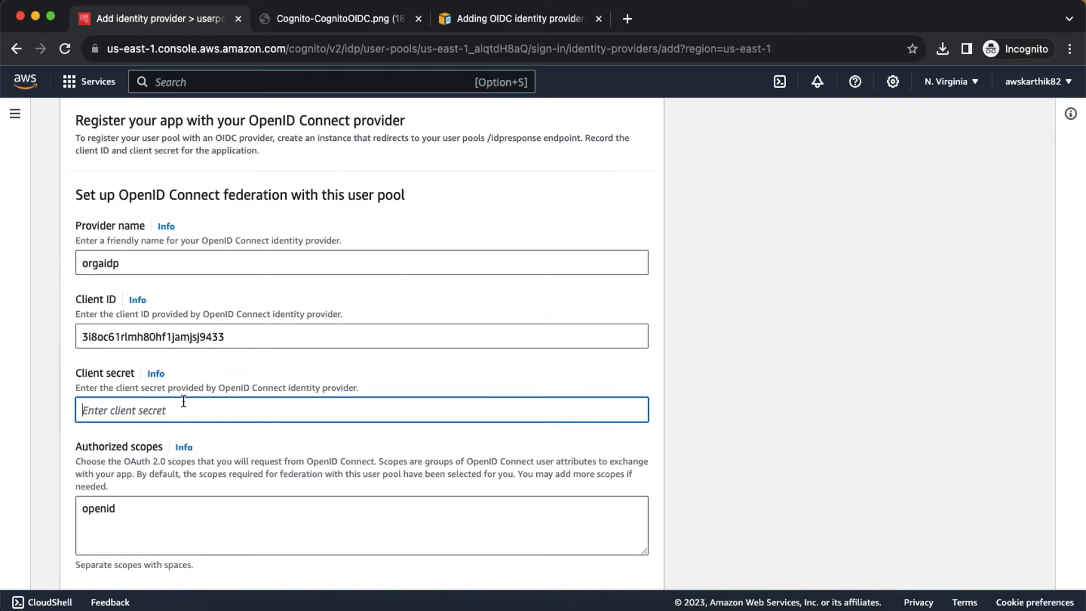
{"action": "key", "text": "super+v"}
Step: Add 'profile email' to the authorized scopes and set the attribute request method to POST
{"action": "left_click", "coordinate": [173, 524]}
{"action": "type", "text": "prof"}
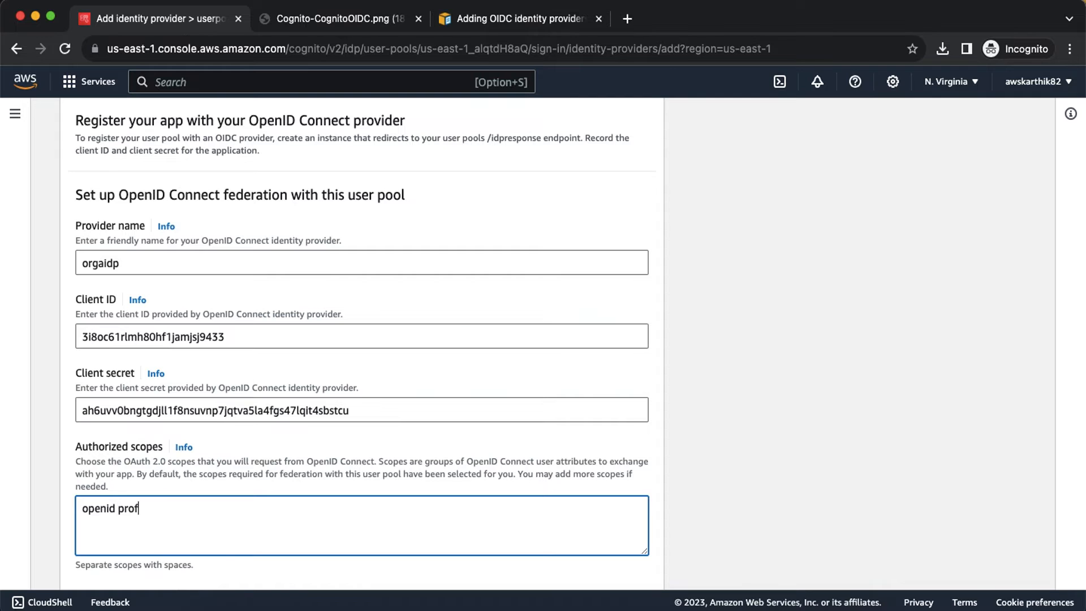
{"action": "type", "text": "ile email"}
{"action": "scroll", "coordinate": [80, 454], "scroll_direction": "down", "scroll_amount": 4}
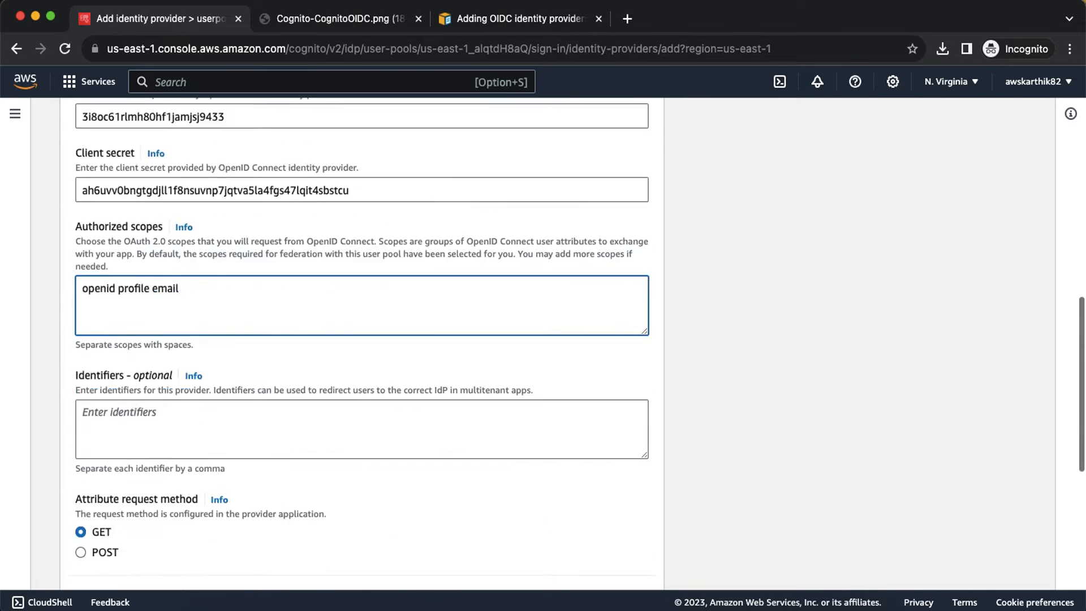
{"action": "scroll", "coordinate": [80, 453], "scroll_direction": "down", "scroll_amount": 3}
{"action": "scroll", "coordinate": [79, 454], "scroll_direction": "down", "scroll_amount": 2}
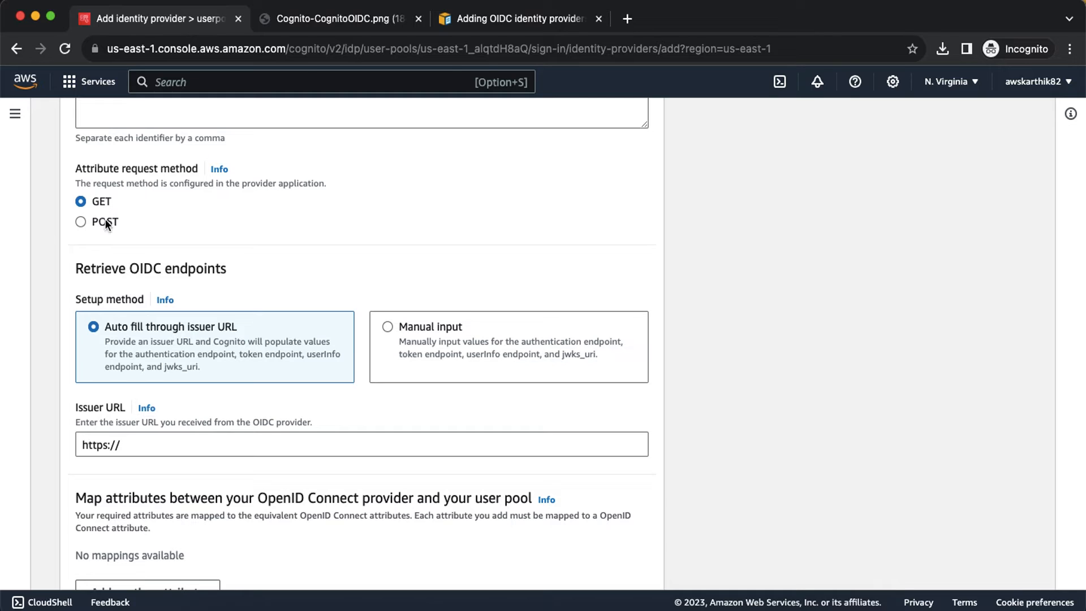
{"action": "left_click", "coordinate": [80, 221]}
{"action": "scroll", "coordinate": [249, 246], "scroll_direction": "up", "scroll_amount": 3}
{"action": "scroll", "coordinate": [176, 379], "scroll_direction": "down", "scroll_amount": 3}
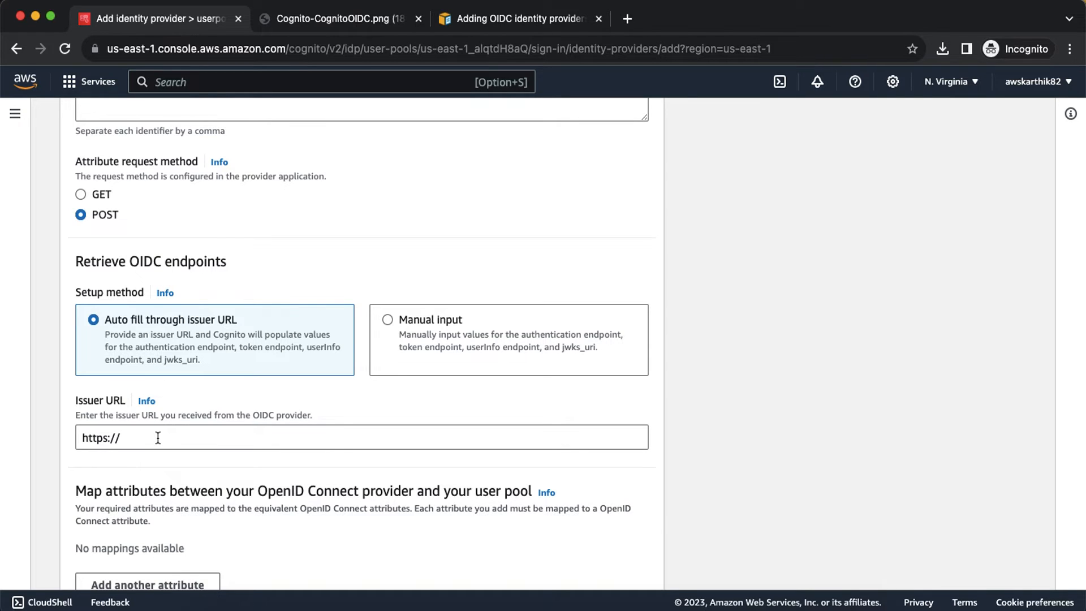
{"action": "scroll", "coordinate": [157, 438], "scroll_direction": "down", "scroll_amount": 2}
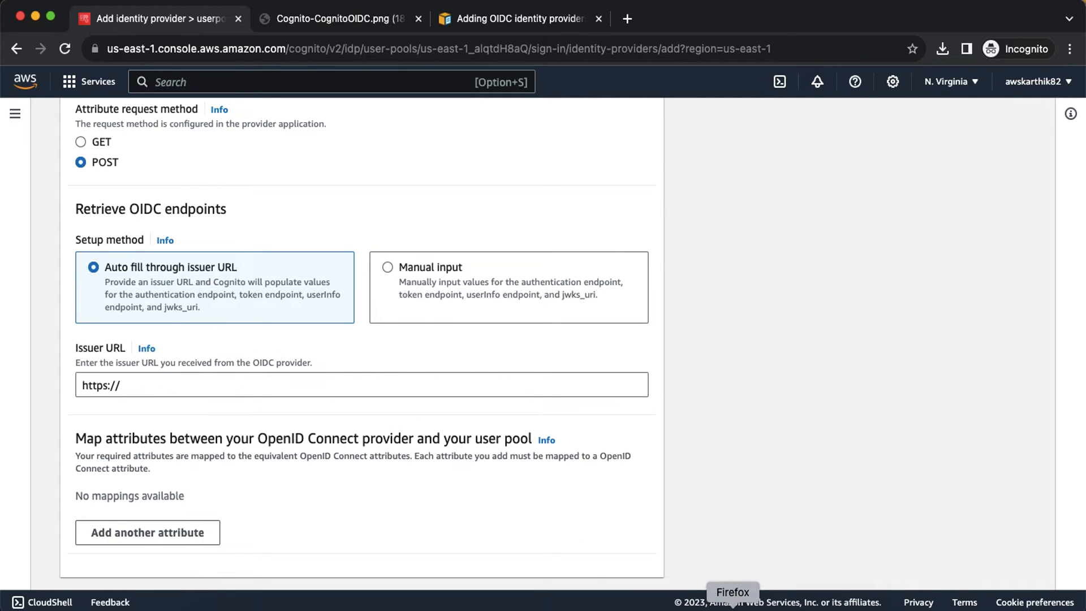
{"action": "left_click", "coordinate": [733, 609]}
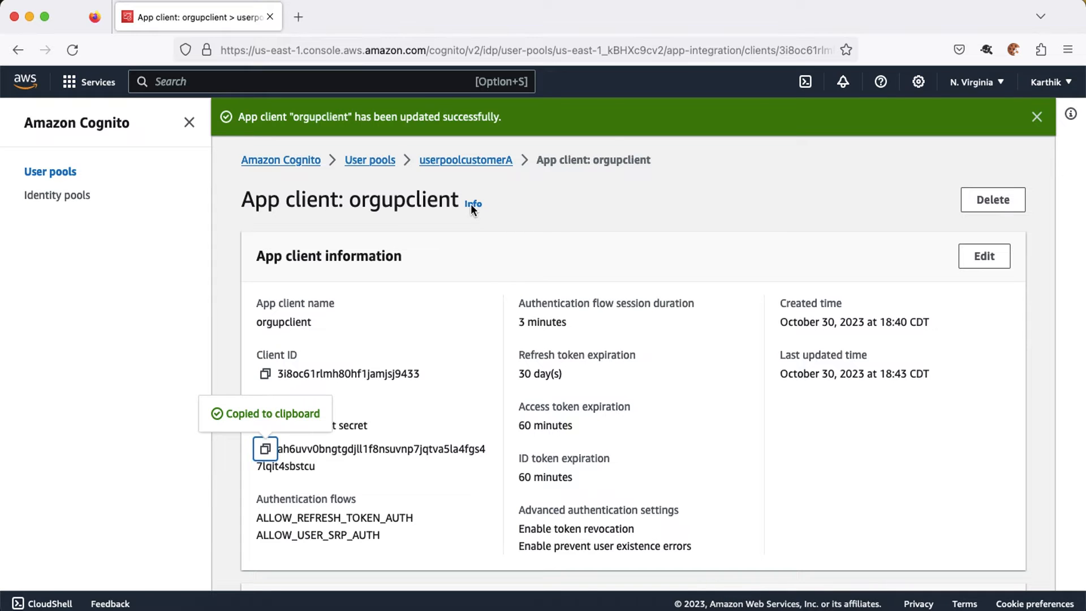
Step: Open the userpoolcustomerA pool page and briefly search 'cognito federation endpoint' in a new tab
{"action": "left_click", "coordinate": [465, 160]}
{"action": "scroll", "coordinate": [623, 378], "scroll_direction": "down", "scroll_amount": 3}
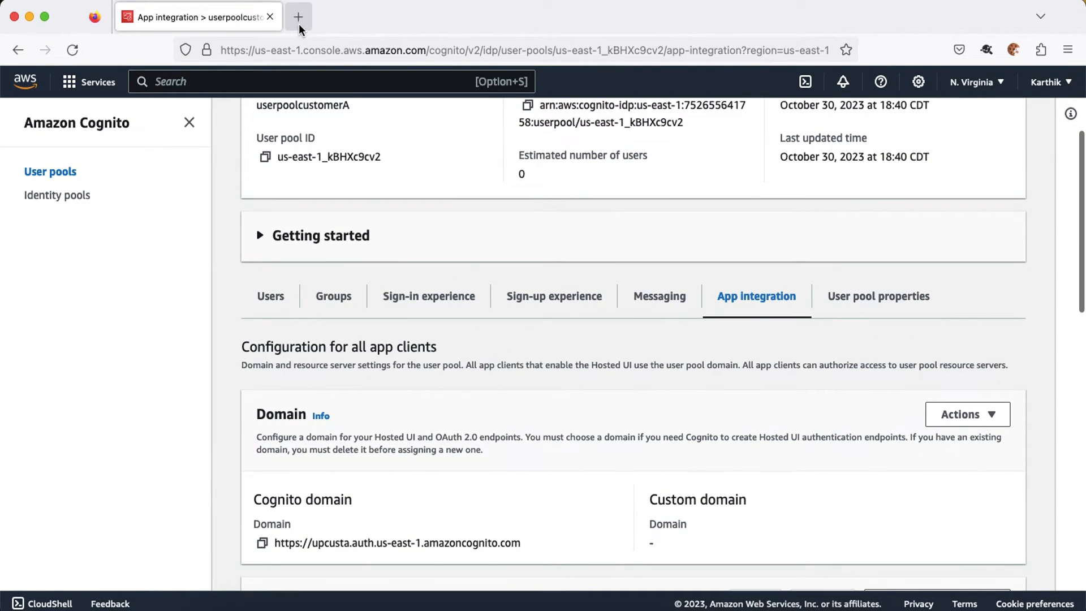
{"action": "left_click", "coordinate": [298, 22]}
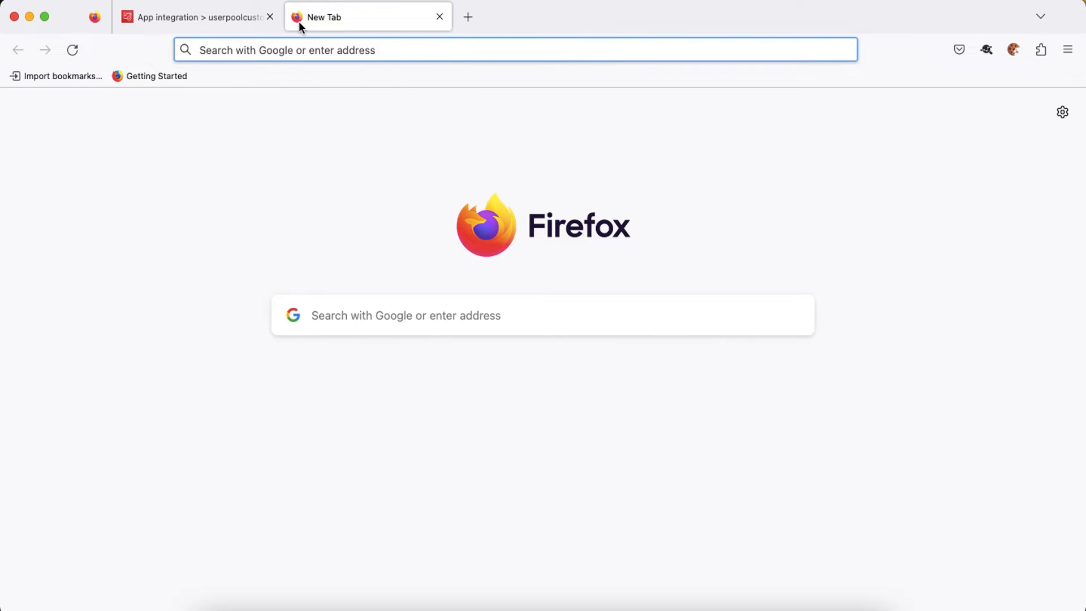
{"action": "type", "text": "cognito "}
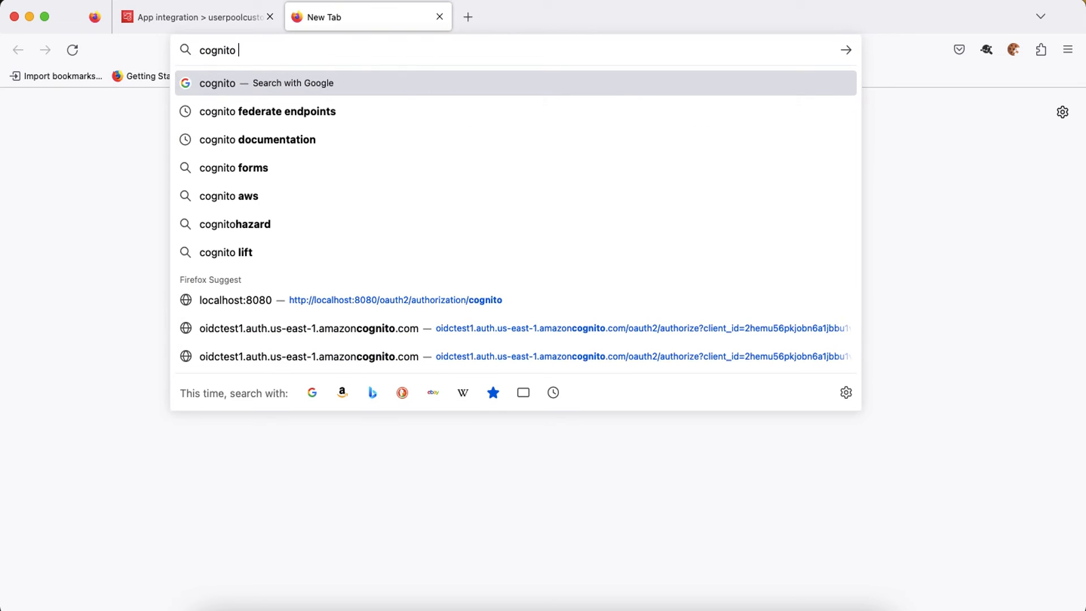
{"action": "type", "text": "federation"}
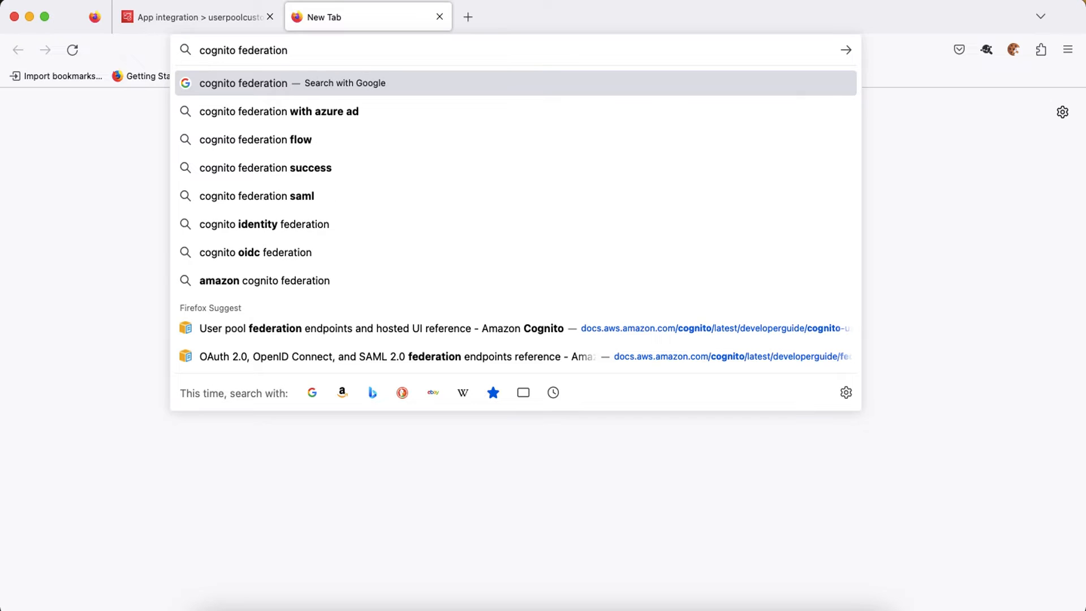
{"action": "type", "text": " endpoint"}
{"action": "key", "text": "Return"}
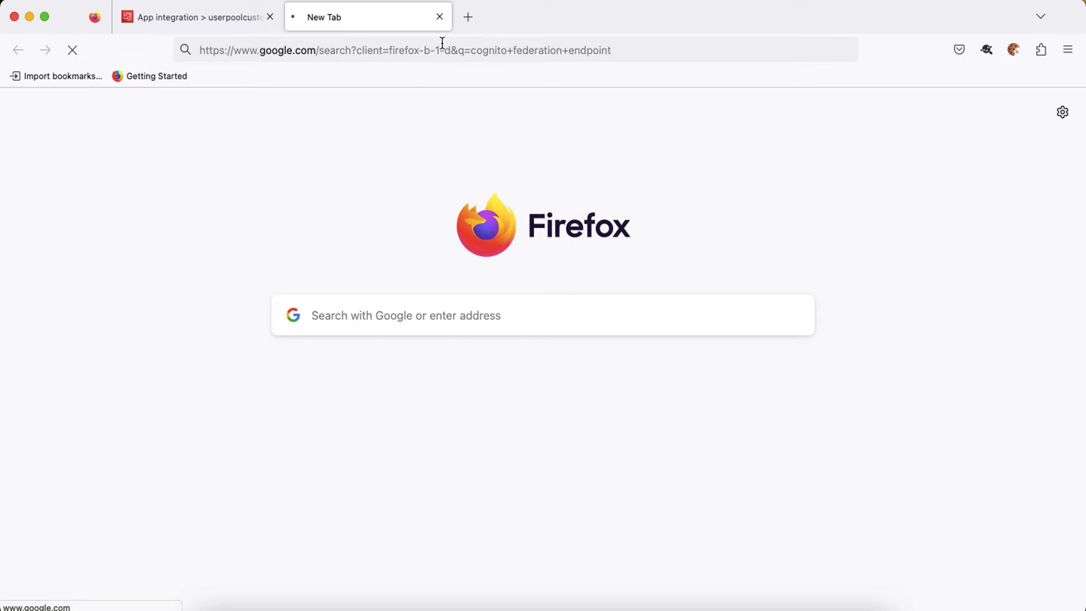
{"action": "left_click", "coordinate": [440, 17]}
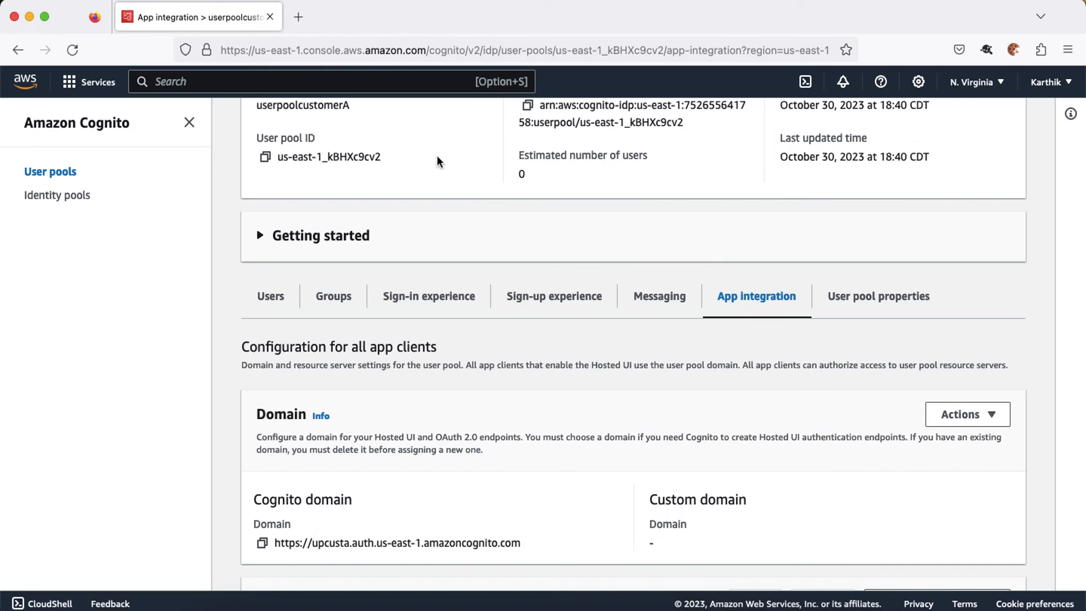
Step: In a new incognito tab, search 'cognito federation endpoints' and open the AWS reference page
{"action": "left_click", "coordinate": [328, 605]}
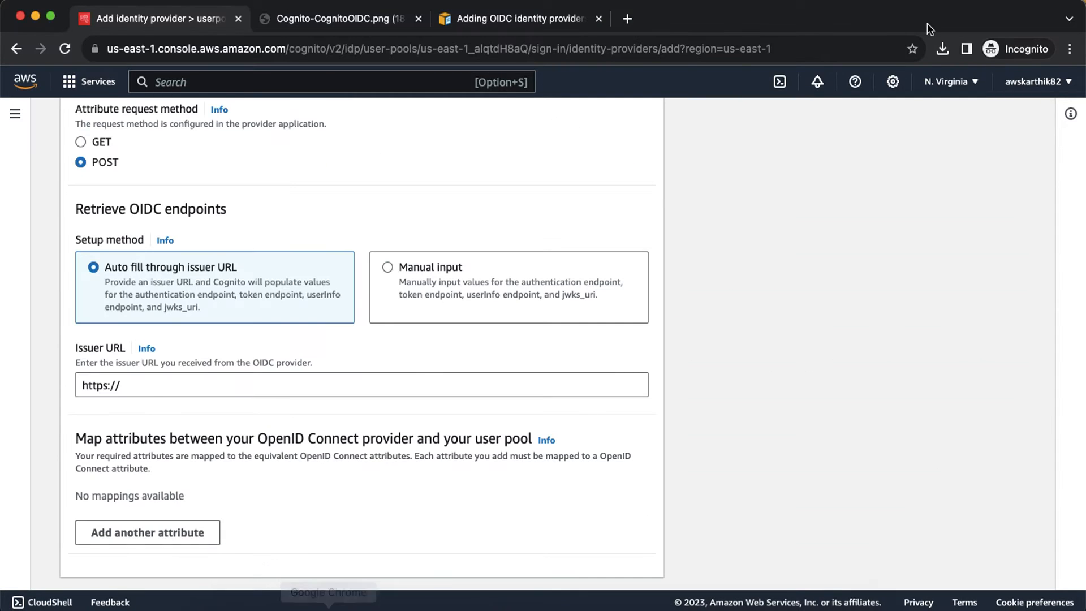
{"action": "left_click", "coordinate": [632, 19]}
{"action": "type", "text": "cogni"}
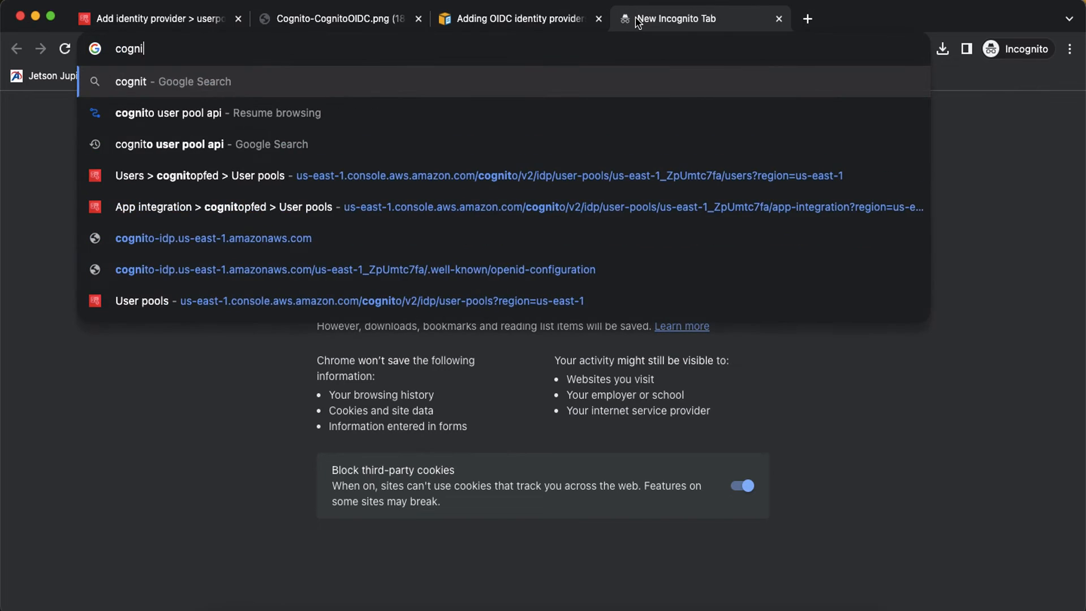
{"action": "type", "text": "to federation en"}
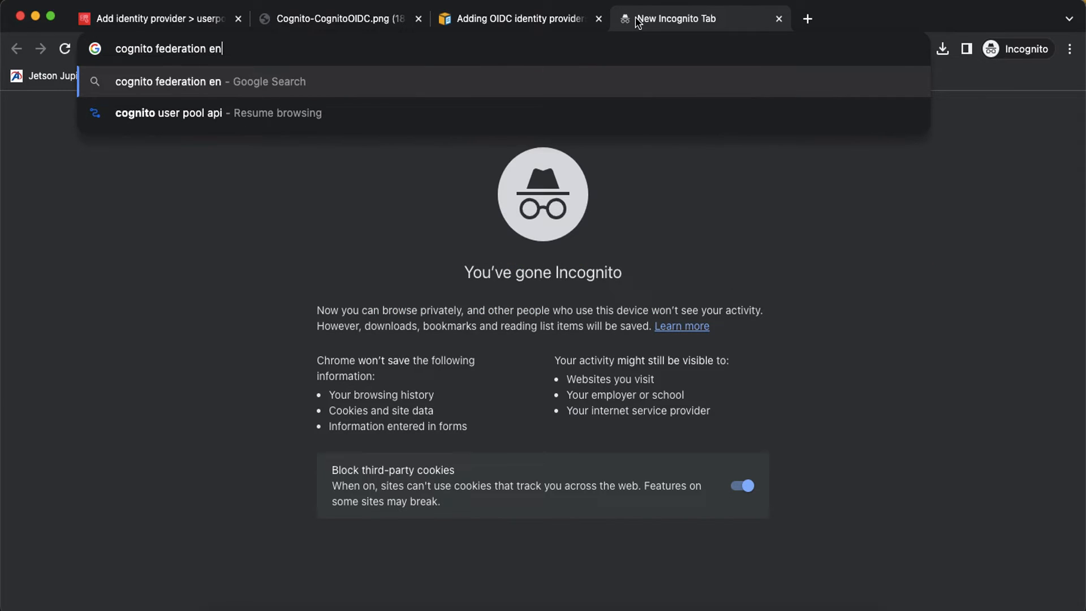
{"action": "type", "text": "dpoints"}
{"action": "key", "text": "Return"}
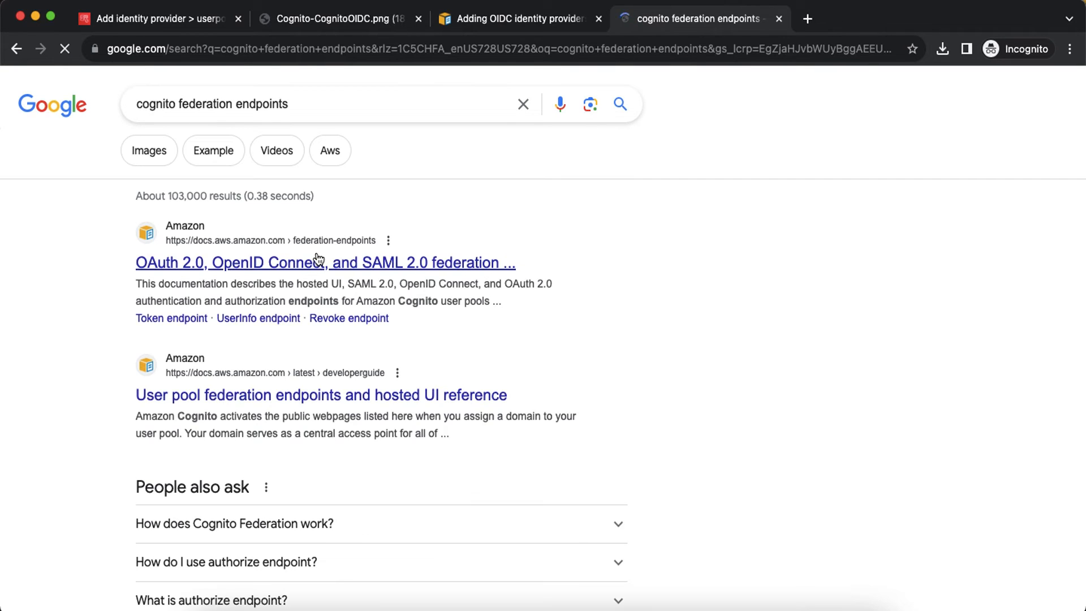
{"action": "left_click", "coordinate": [278, 267]}
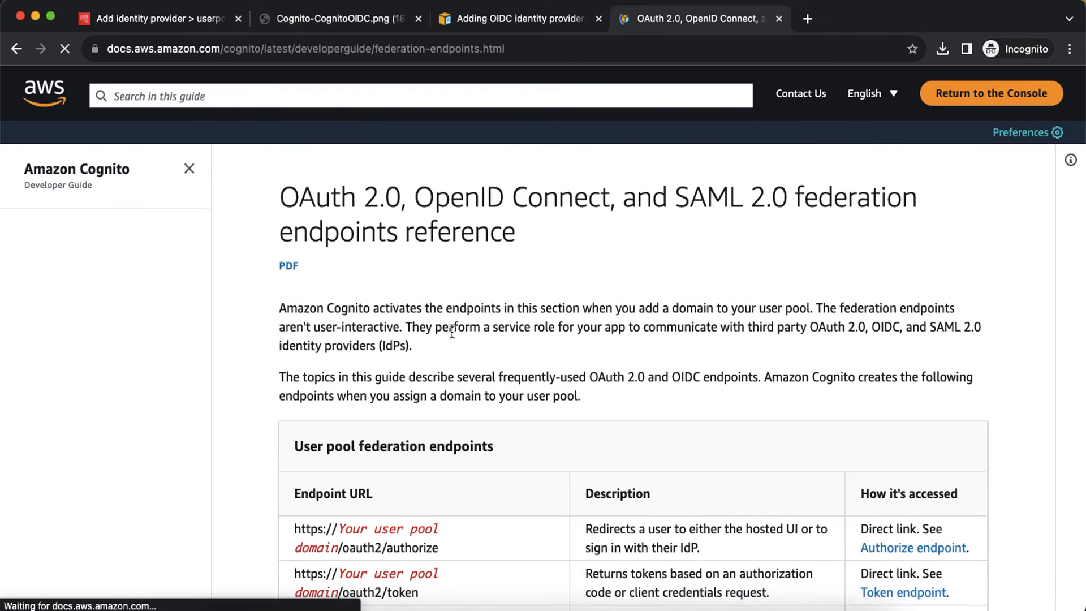
Step: Load the openid-configuration endpoint pattern into another incognito tab and select its Region placeholder
{"action": "scroll", "coordinate": [452, 331], "scroll_direction": "down", "scroll_amount": 3}
{"action": "scroll", "coordinate": [452, 331], "scroll_direction": "down", "scroll_amount": 3}
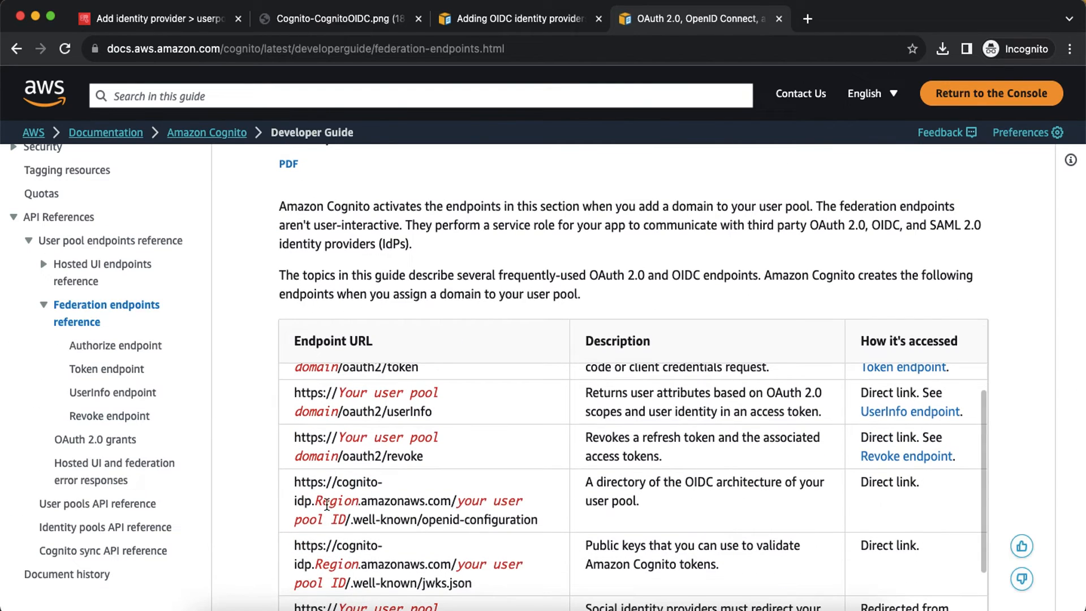
{"action": "left_click_drag", "start_coordinate": [293, 482], "coordinate": [544, 524]}
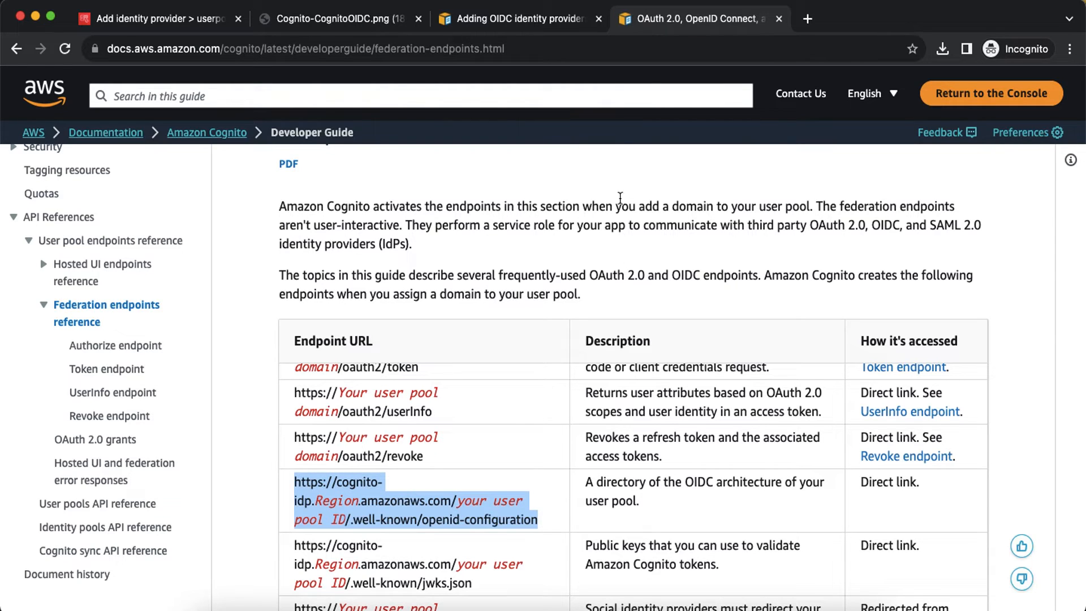
{"action": "left_click", "coordinate": [807, 19]}
{"action": "key", "text": "super+v"}
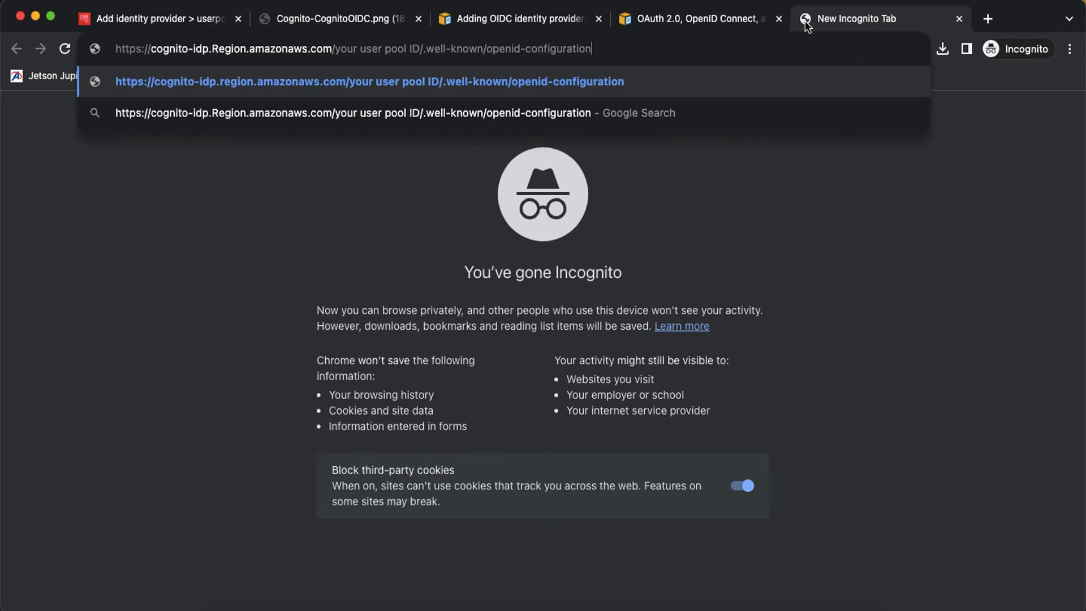
{"action": "double_click", "coordinate": [224, 49]}
Step: Copy the user pool ID and paste it into the openid-configuration URL template
{"action": "left_click", "coordinate": [733, 604]}
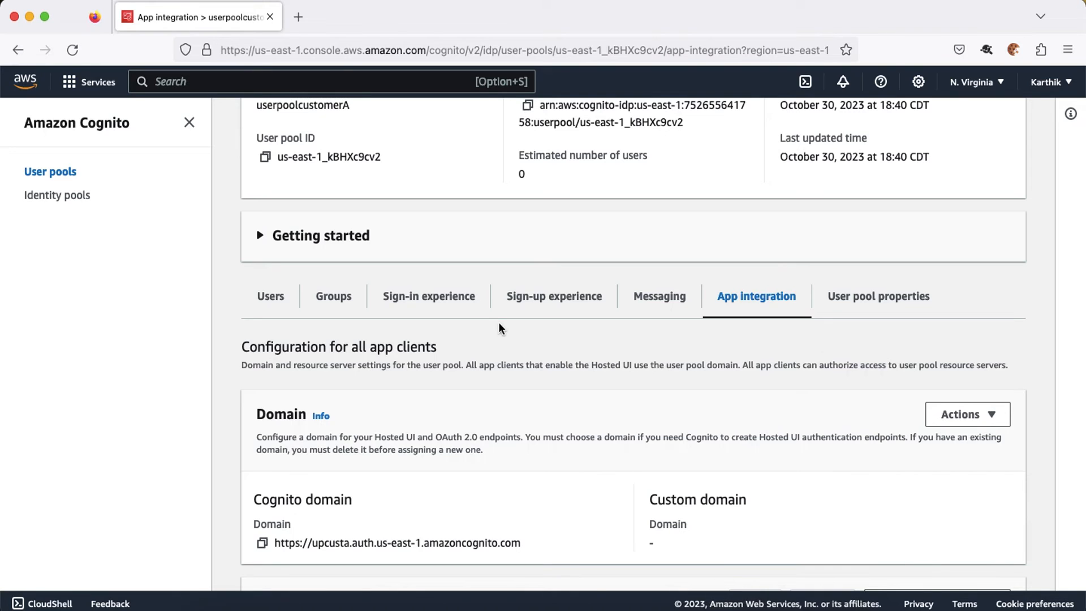
{"action": "scroll", "coordinate": [497, 322], "scroll_direction": "up", "scroll_amount": 3}
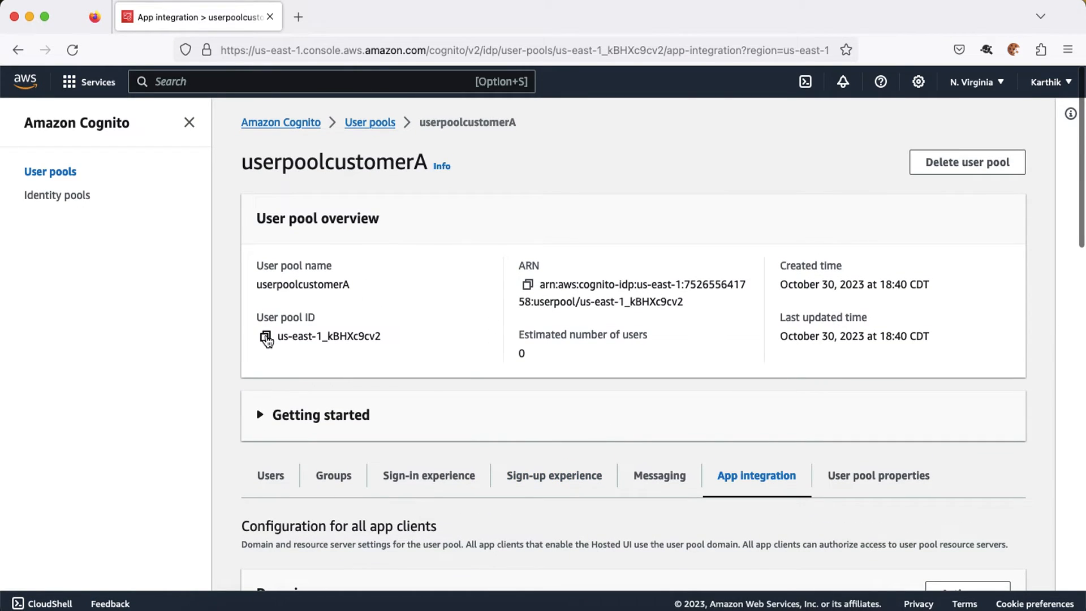
{"action": "left_click", "coordinate": [266, 338]}
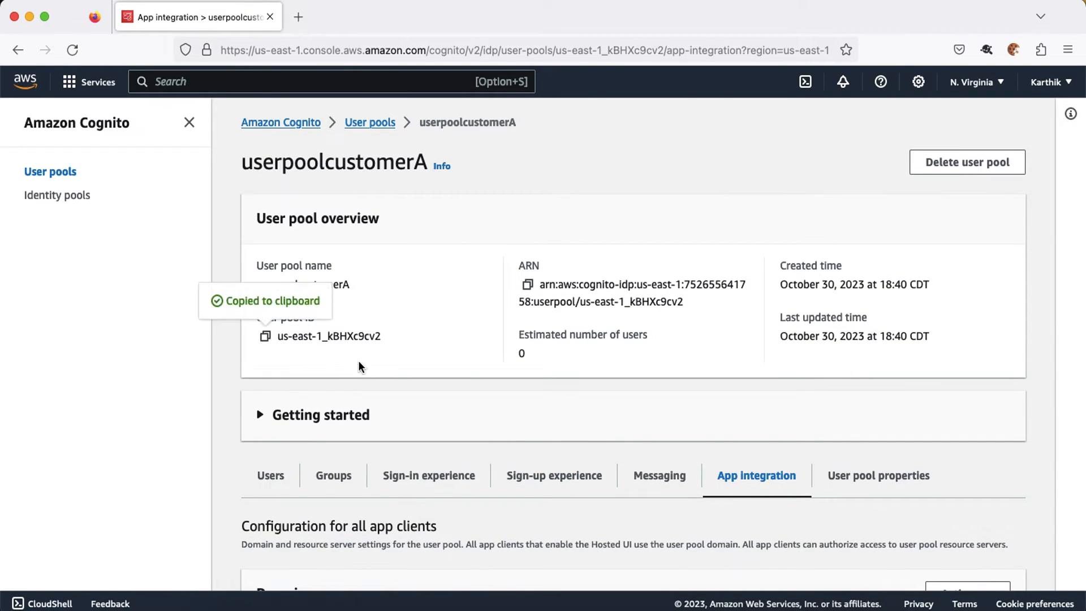
{"action": "key", "text": "super+Tab"}
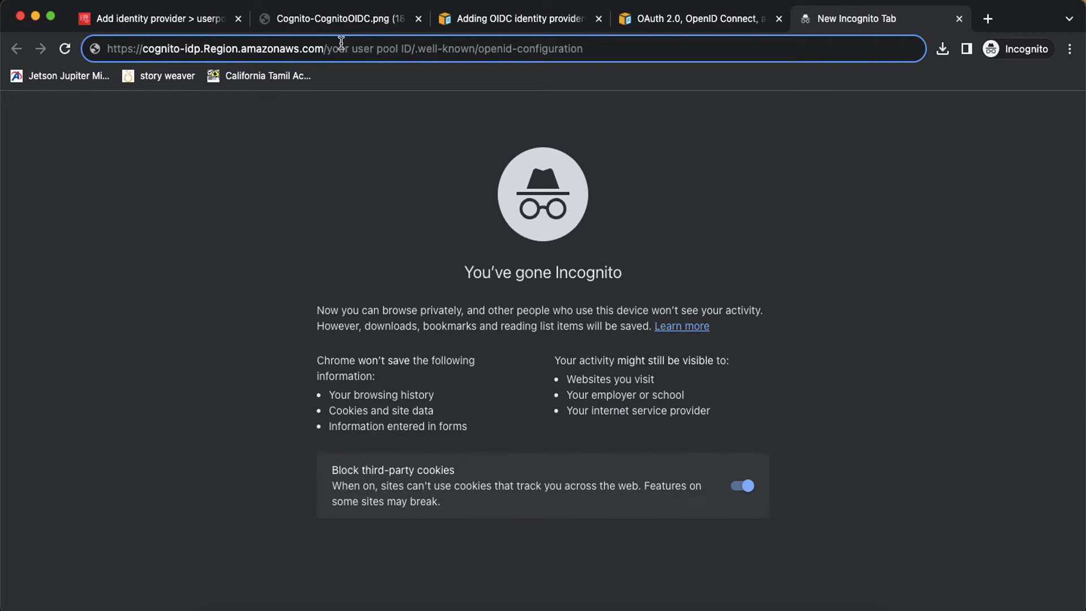
{"action": "left_click_drag", "start_coordinate": [327, 49], "coordinate": [412, 50]}
{"action": "key", "text": "super+v"}
Step: Set the URL's Region to us-east-1, load the discovery document, and select the issuer URL
{"action": "double_click", "coordinate": [224, 49]}
{"action": "type", "text": "u"}
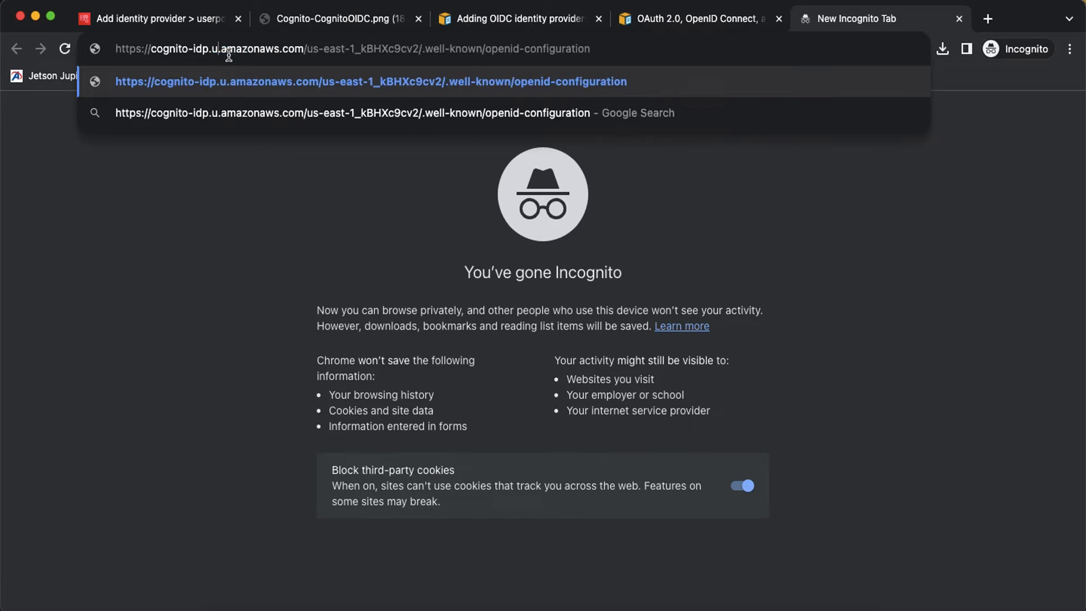
{"action": "type", "text": "s-east-1"}
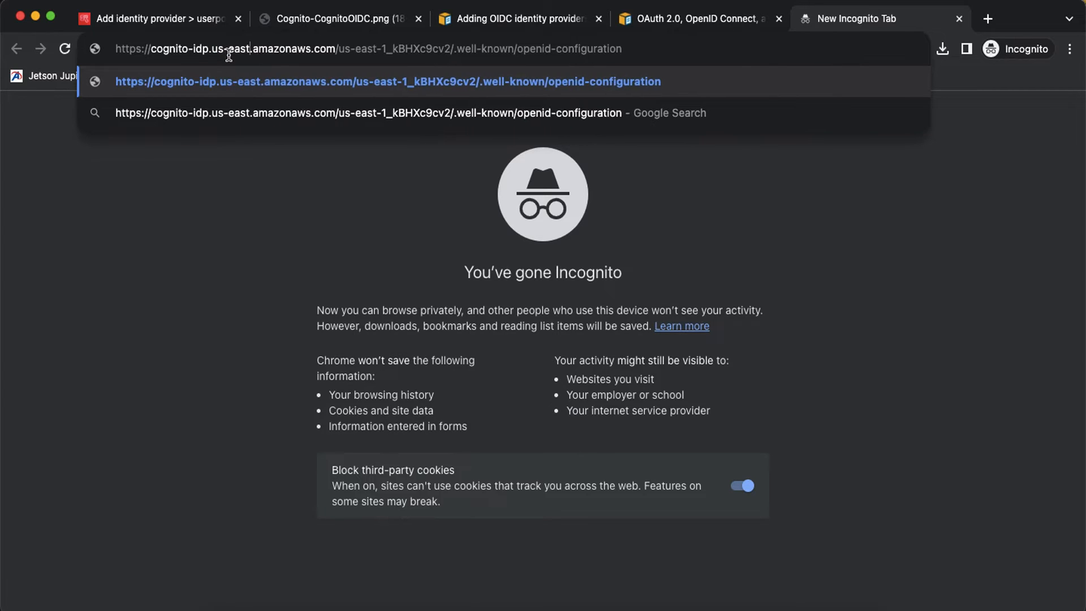
{"action": "left_click", "coordinate": [298, 270]}
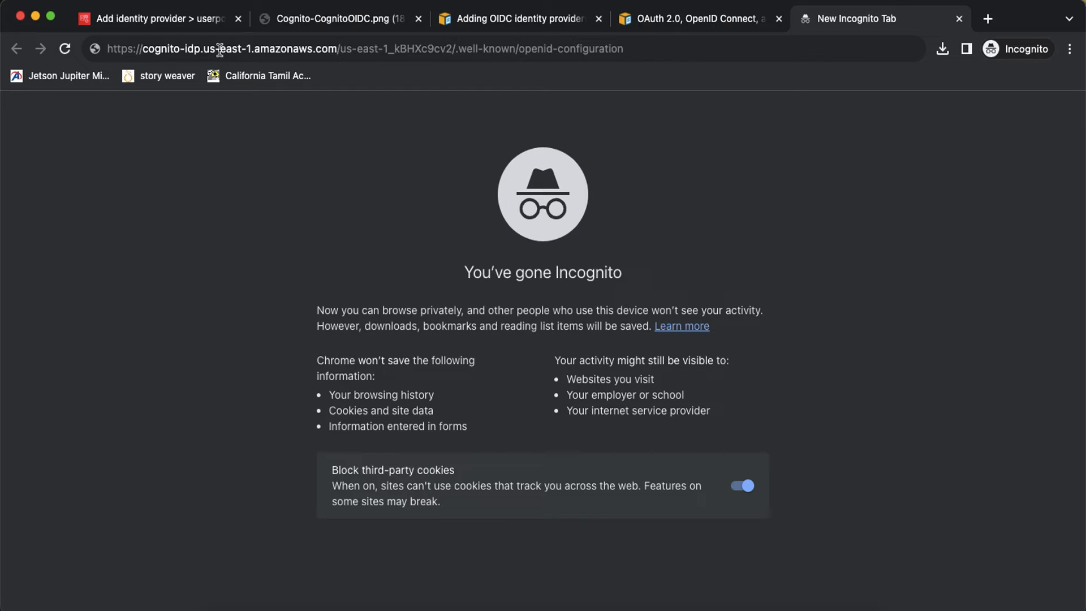
{"action": "left_click", "coordinate": [400, 50]}
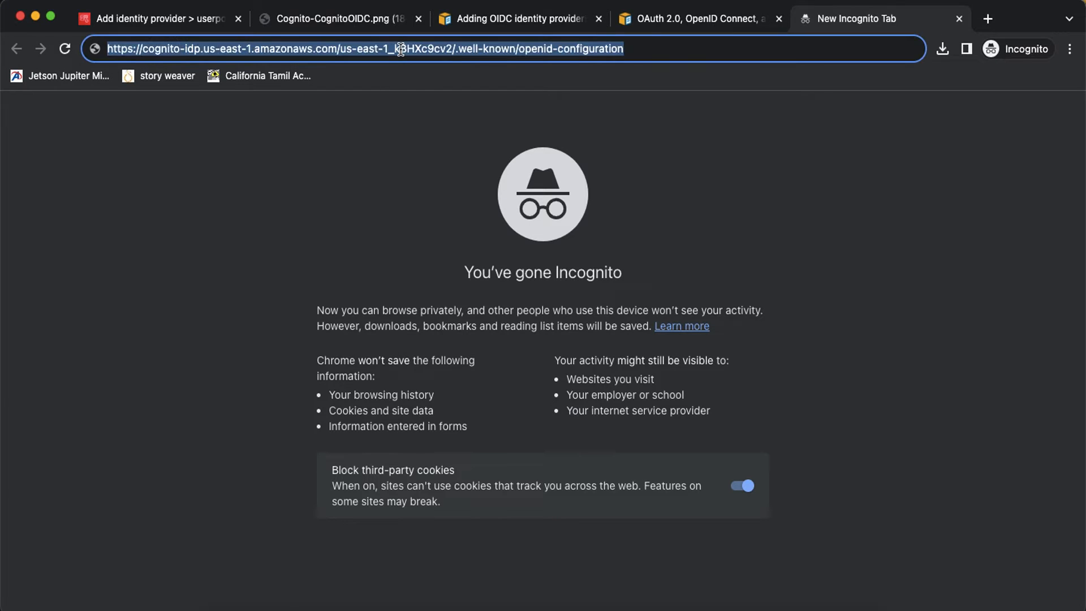
{"action": "key", "text": "Return"}
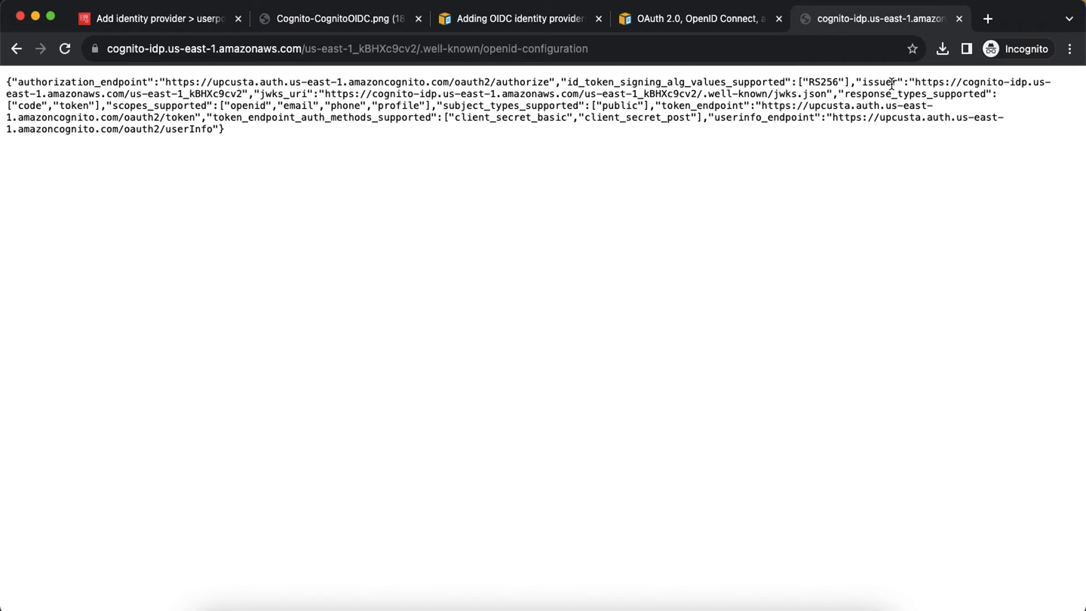
{"action": "left_click_drag", "start_coordinate": [915, 82], "coordinate": [932, 83]}
{"action": "left_click_drag", "start_coordinate": [247, 94], "coordinate": [245, 93]}
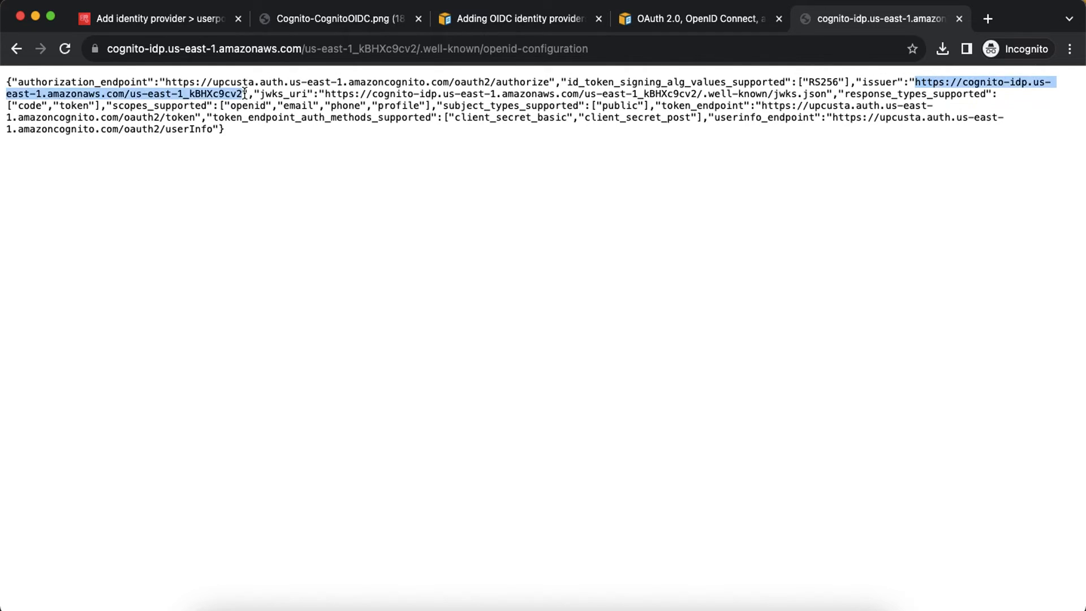
{"action": "left_click", "coordinate": [172, 24]}
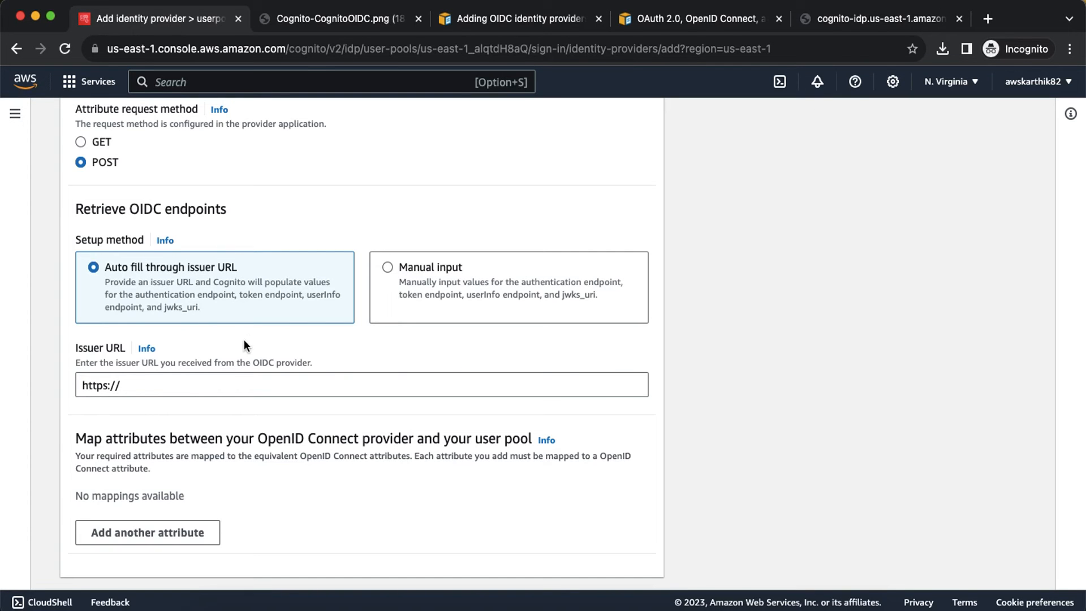
{"action": "triple_click", "coordinate": [189, 382]}
{"action": "key", "text": "super+v"}
{"action": "scroll", "coordinate": [276, 428], "scroll_direction": "down", "scroll_amount": 2}
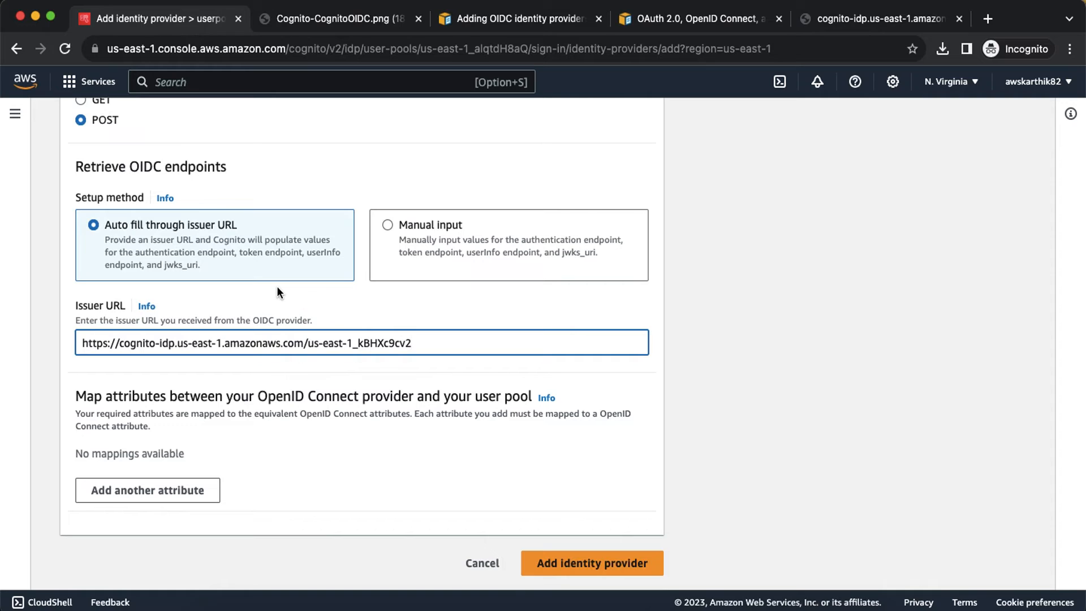
{"action": "left_click", "coordinate": [886, 19]}
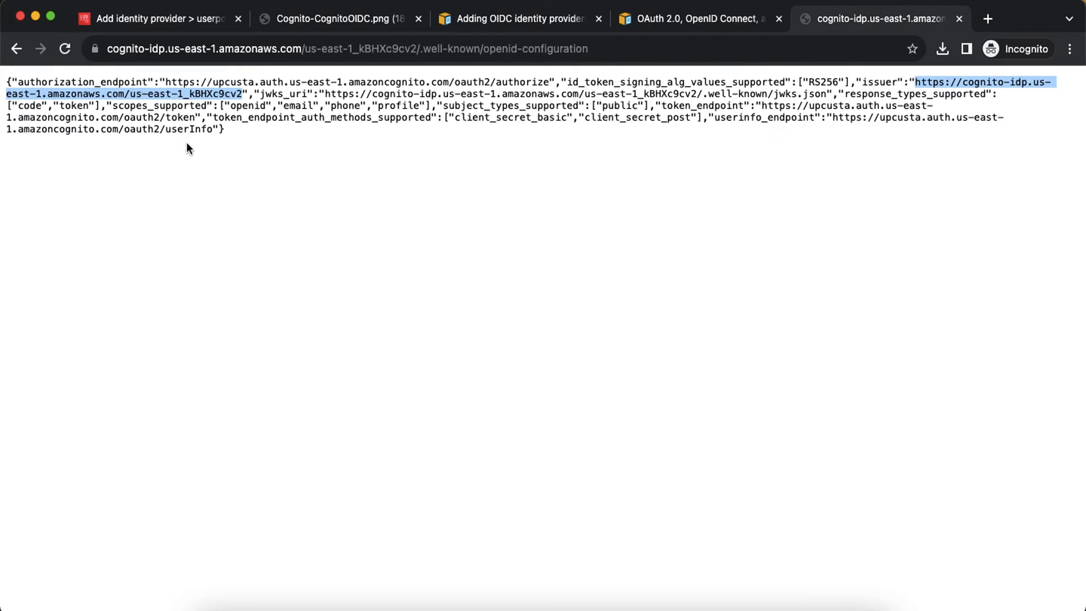
{"action": "double_click", "coordinate": [95, 80]}
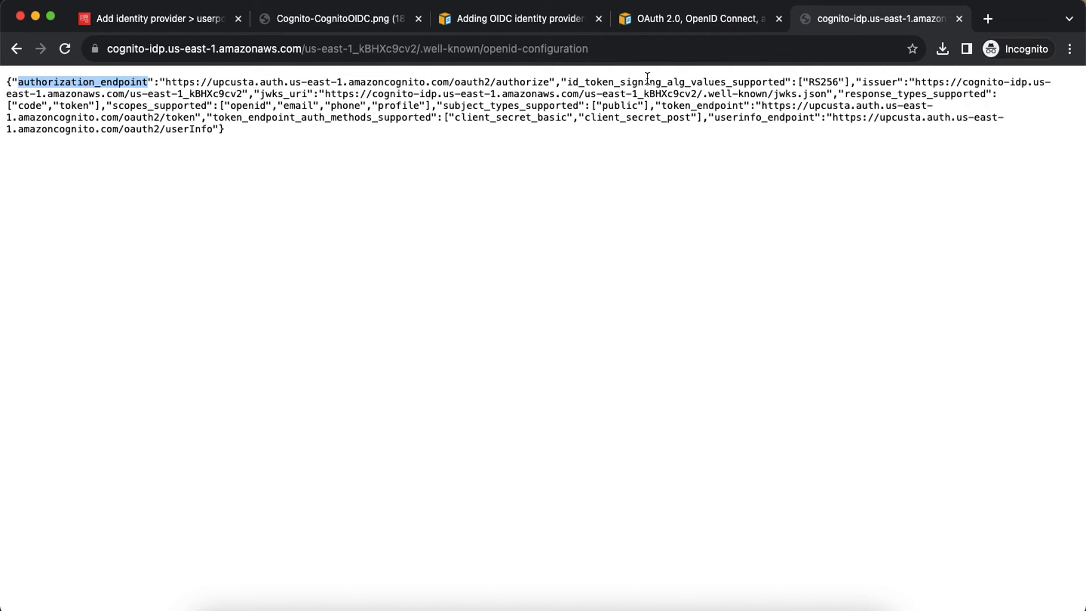
{"action": "left_click", "coordinate": [165, 20]}
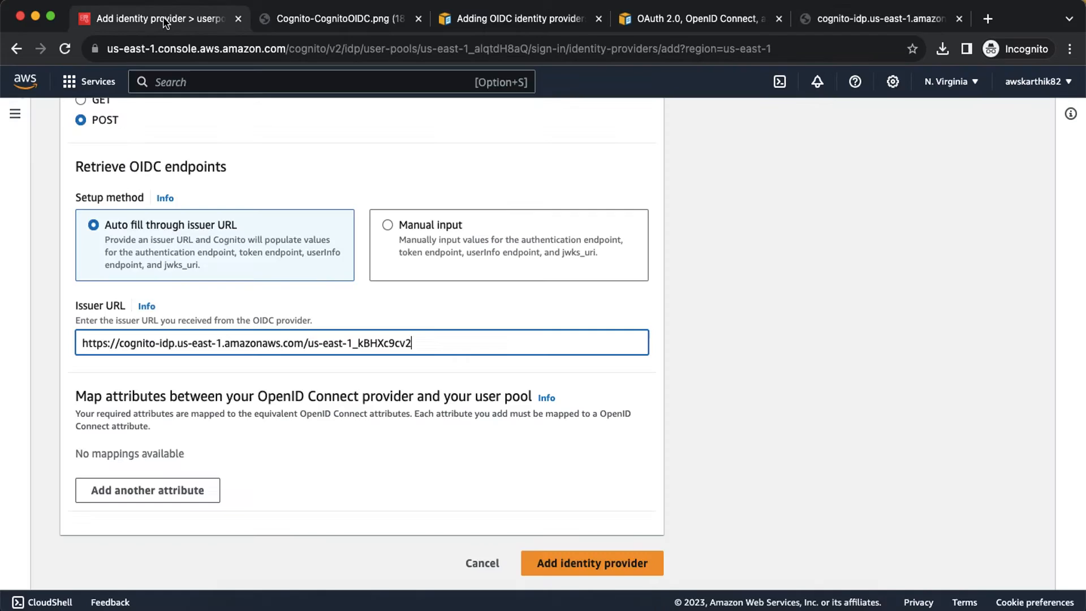
{"action": "left_click_drag", "start_coordinate": [414, 344], "coordinate": [7, 364]}
{"action": "key", "text": "super+v"}
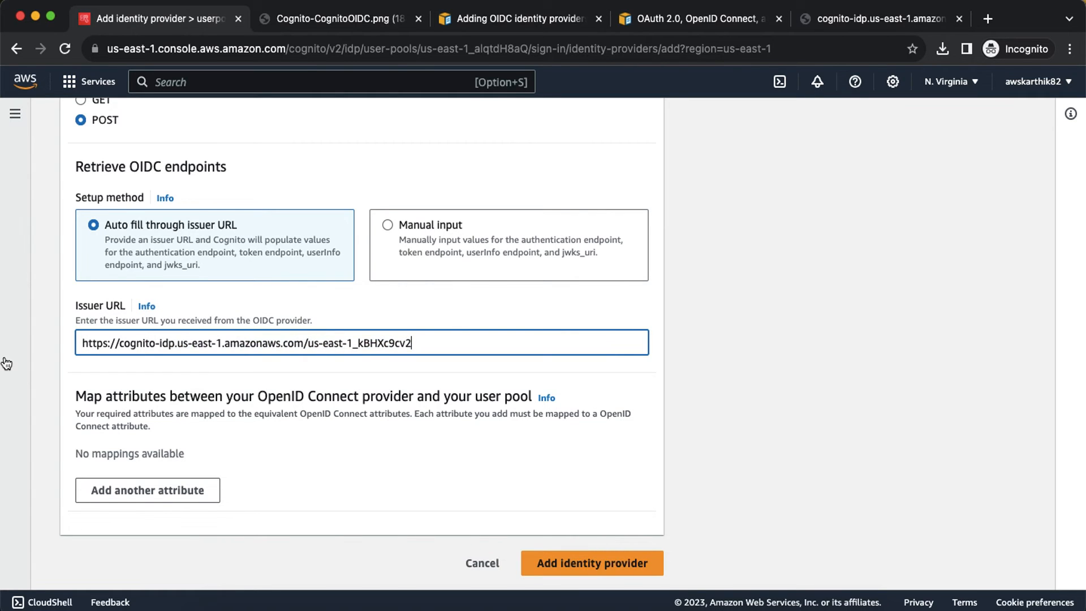
Step: Map the email and name user pool attributes to OpenID Connect attributes email and name
{"action": "left_click", "coordinate": [186, 496]}
{"action": "scroll", "coordinate": [186, 492], "scroll_direction": "down", "scroll_amount": 1}
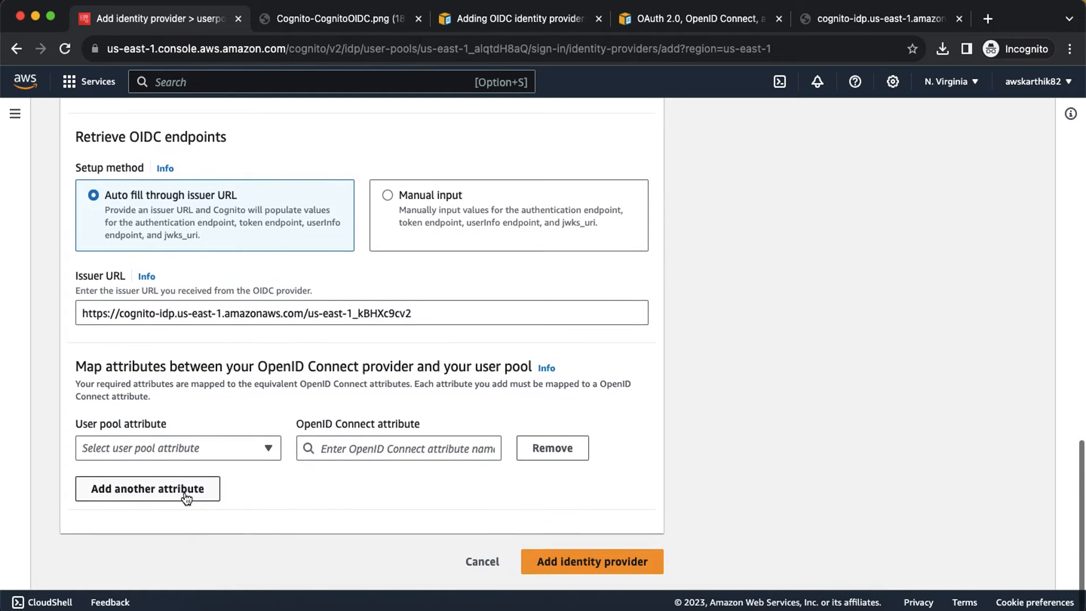
{"action": "left_click", "coordinate": [239, 450]}
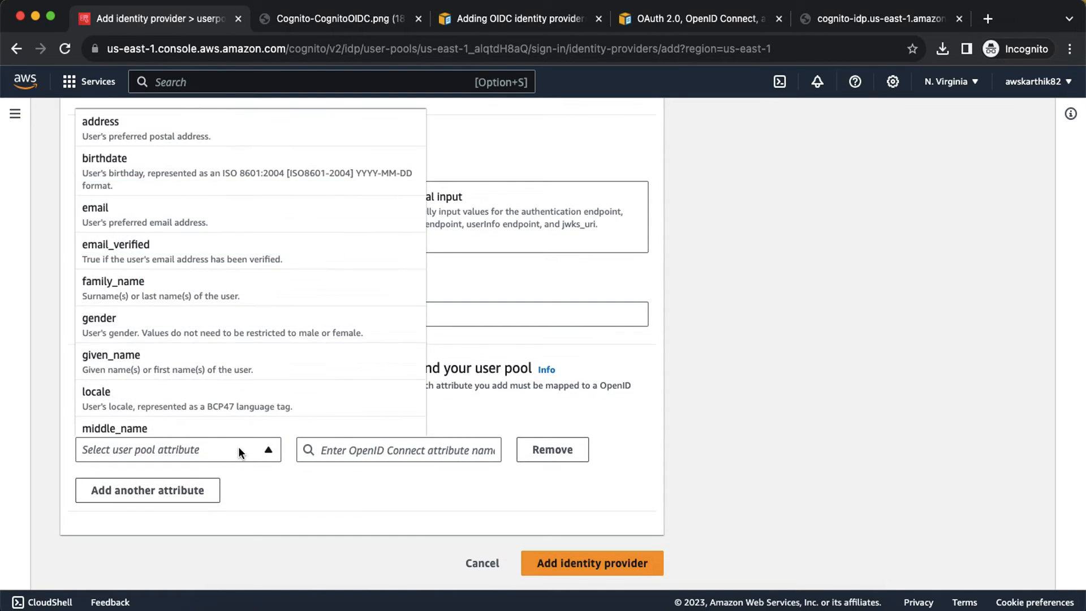
{"action": "left_click", "coordinate": [160, 215]}
{"action": "left_click", "coordinate": [351, 451]}
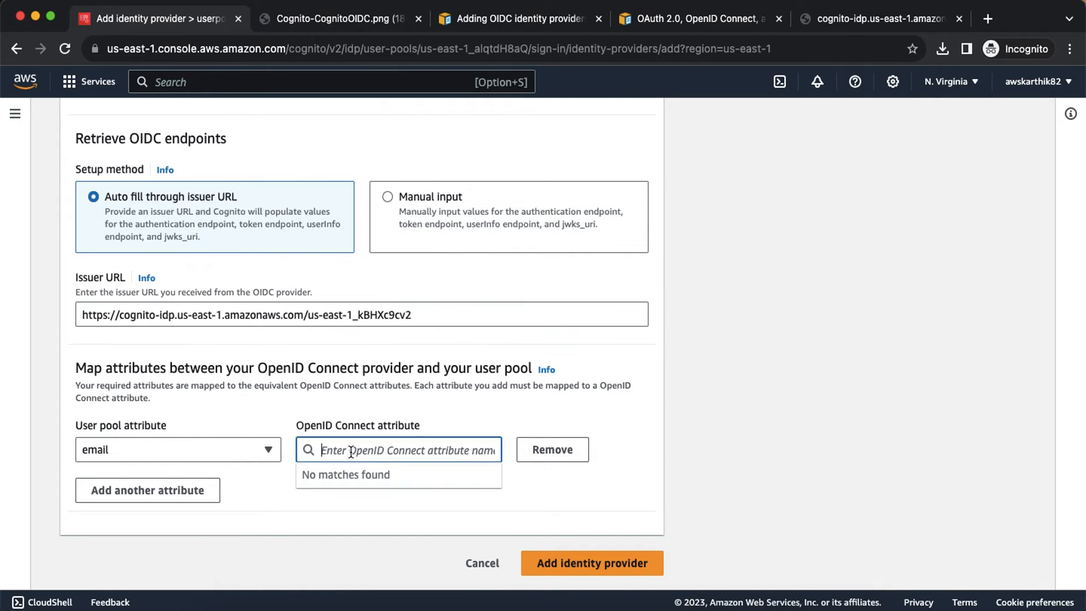
{"action": "type", "text": "email"}
{"action": "left_click", "coordinate": [181, 491]}
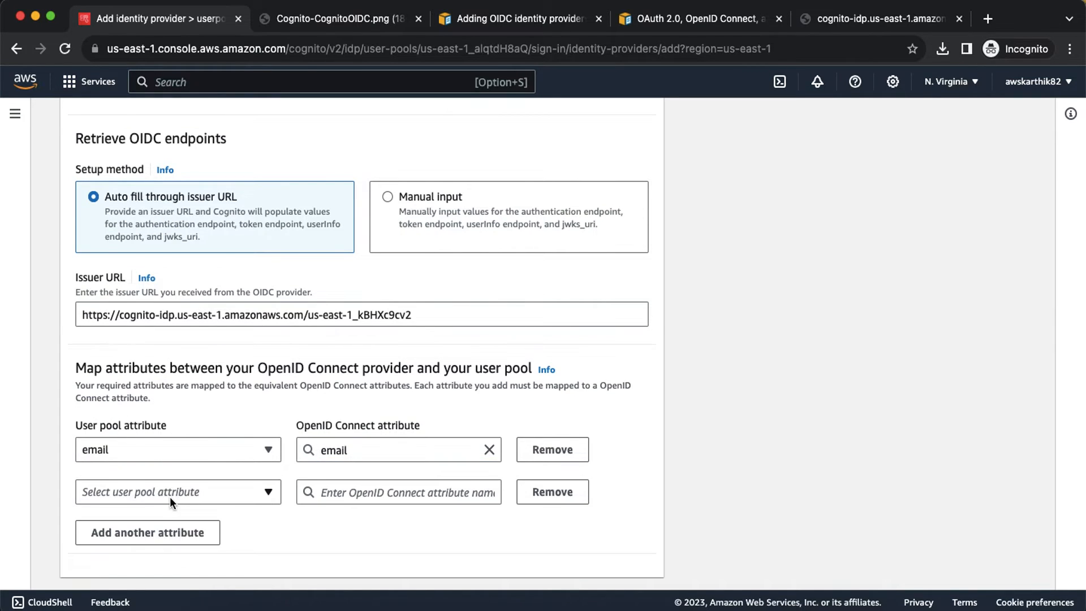
{"action": "left_click", "coordinate": [164, 492]}
{"action": "left_click", "coordinate": [162, 465]}
{"action": "left_click", "coordinate": [351, 492]}
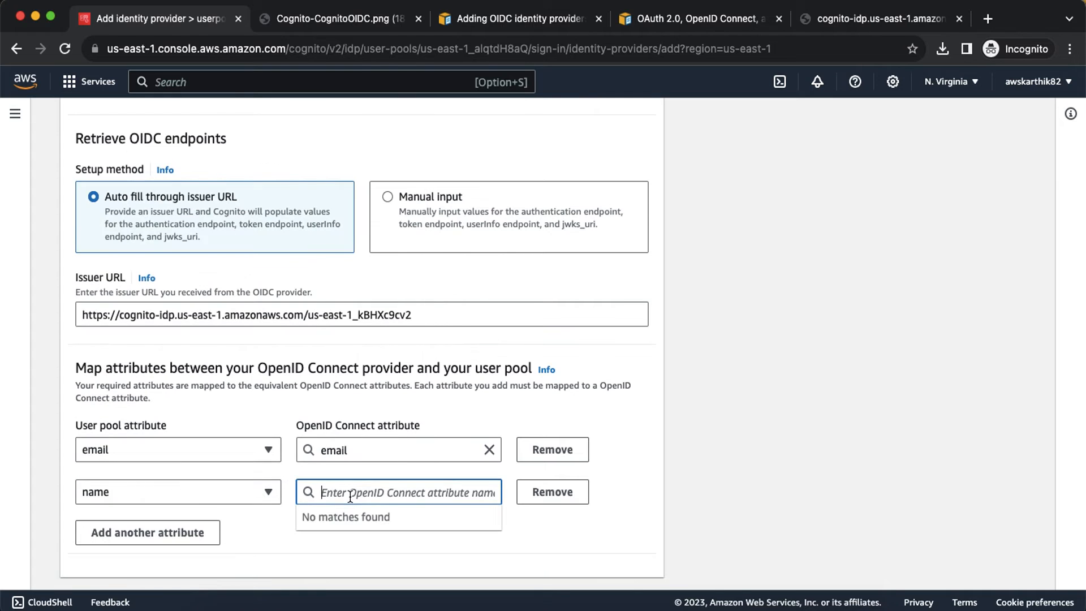
{"action": "type", "text": "name"}
Step: Map family_name and given_name to the same-named OIDC attributes and save the orgaidp provider
{"action": "left_click", "coordinate": [192, 533]}
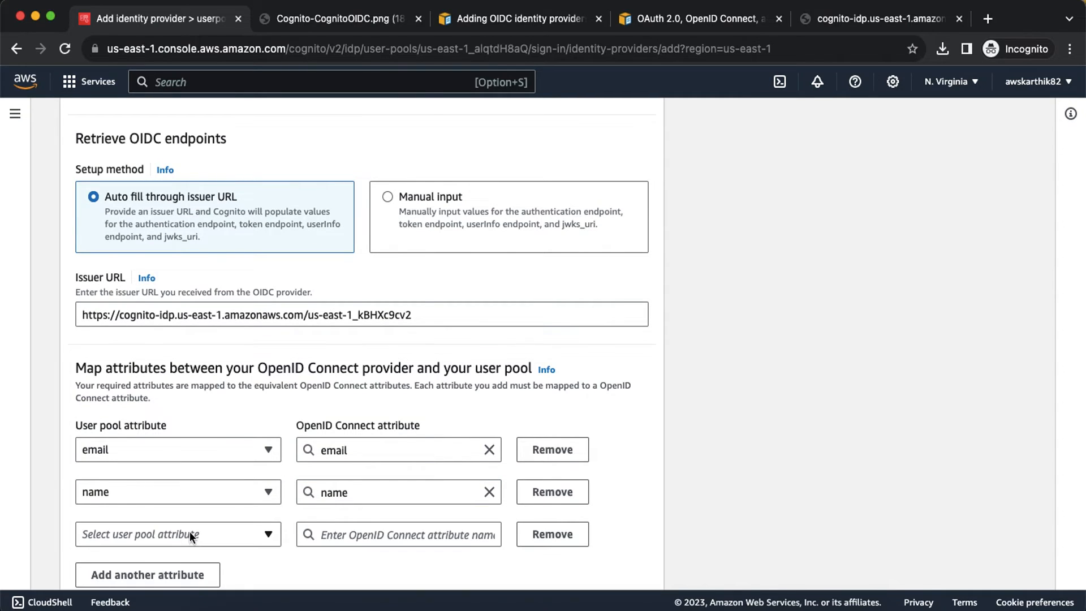
{"action": "left_click", "coordinate": [189, 532]}
{"action": "left_click", "coordinate": [113, 274]}
{"action": "left_click", "coordinate": [351, 535]}
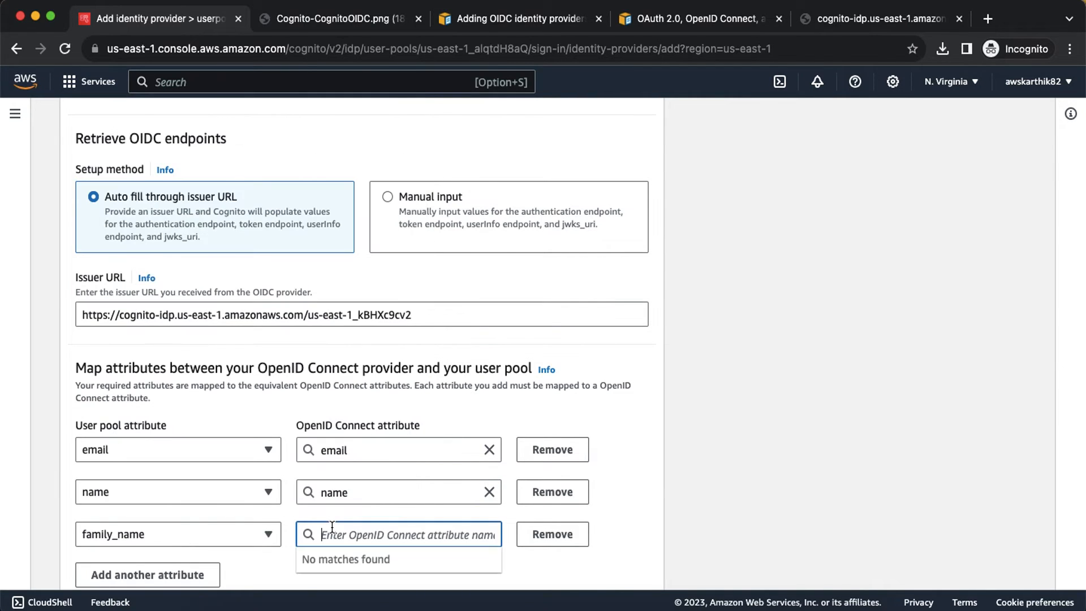
{"action": "type", "text": "family_name"}
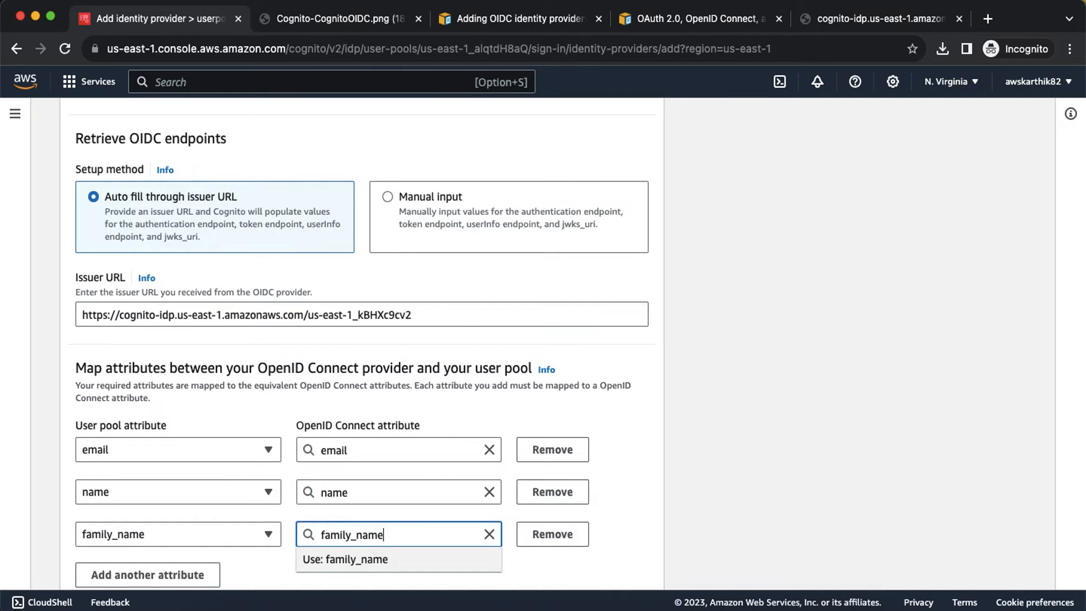
{"action": "left_click", "coordinate": [138, 572]}
{"action": "left_click", "coordinate": [137, 568]}
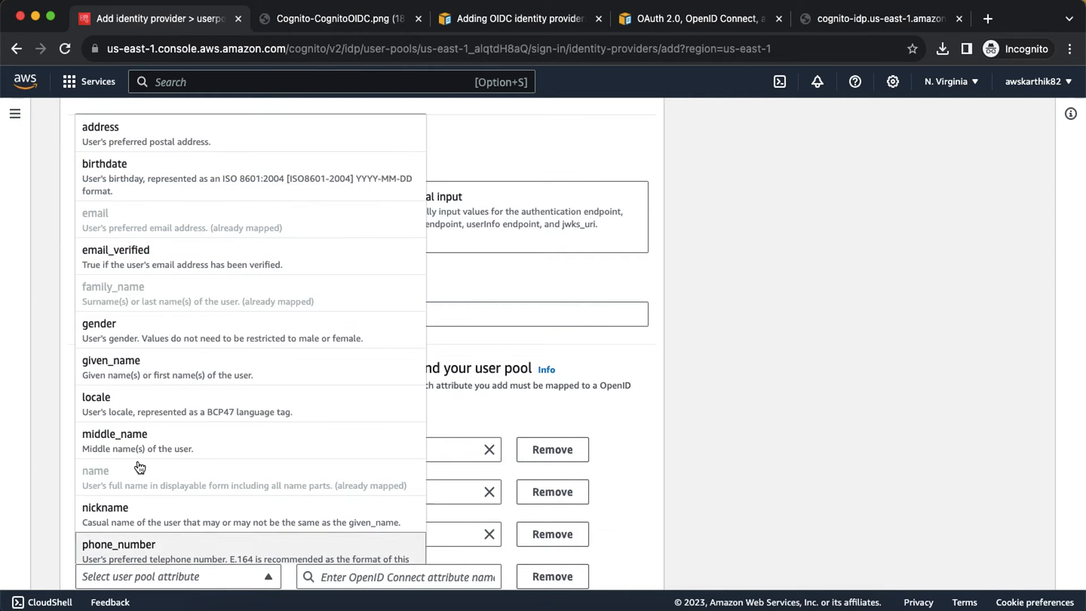
{"action": "left_click", "coordinate": [129, 375]}
{"action": "scroll", "coordinate": [342, 473], "scroll_direction": "down", "scroll_amount": 3}
{"action": "left_click", "coordinate": [346, 445]}
{"action": "type", "text": "g"}
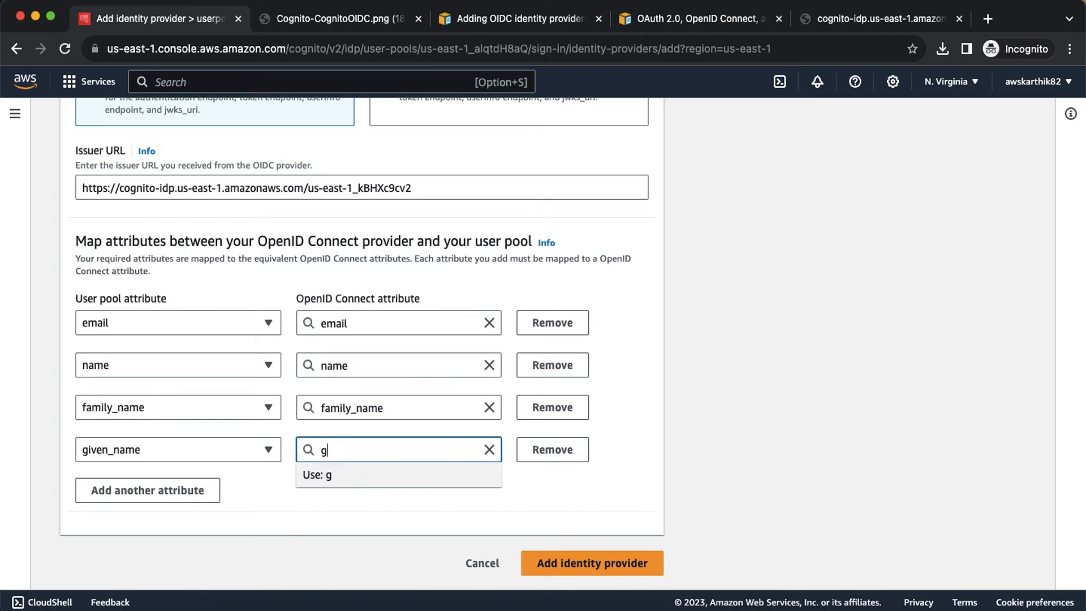
{"action": "type", "text": "iven_name"}
{"action": "left_click", "coordinate": [352, 508]}
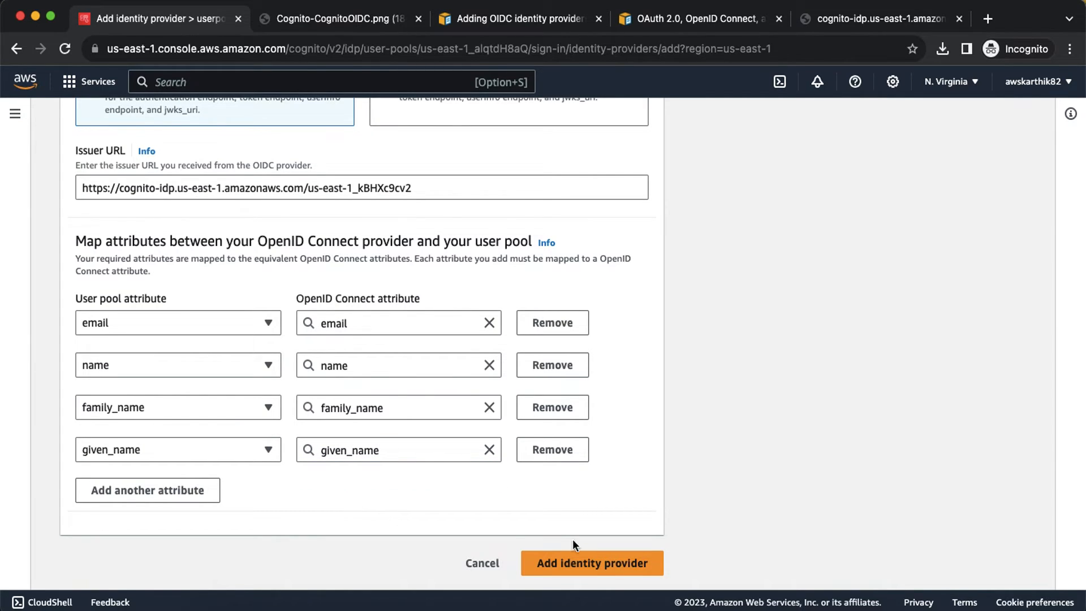
{"action": "left_click", "coordinate": [593, 558]}
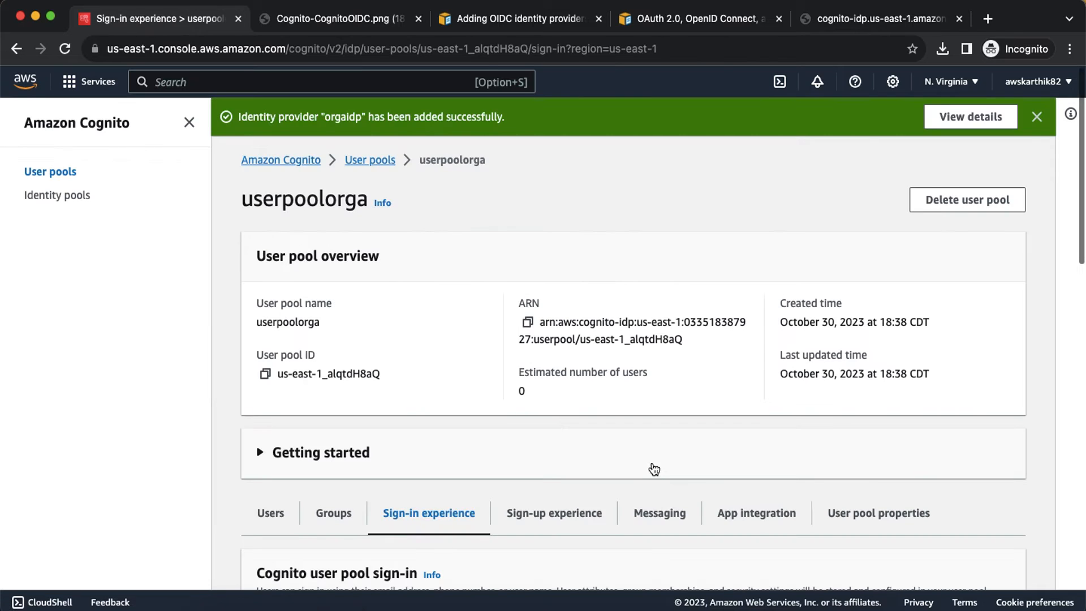
Step: Open userpoolorga's App integration tab and scroll to the producta app client
{"action": "scroll", "coordinate": [650, 468], "scroll_direction": "down", "scroll_amount": 7}
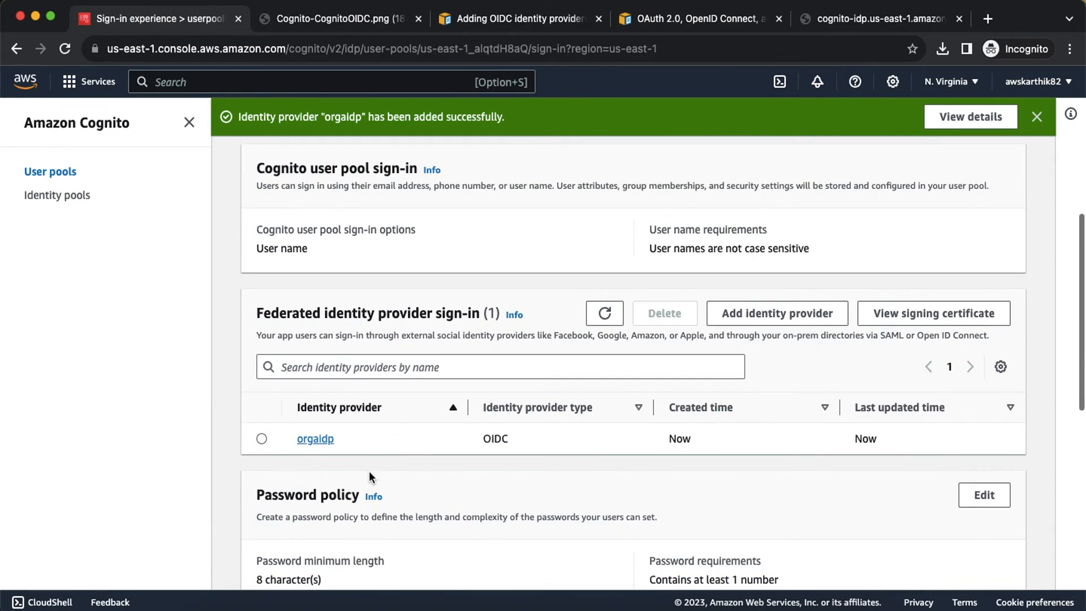
{"action": "scroll", "coordinate": [331, 438], "scroll_direction": "up", "scroll_amount": 2}
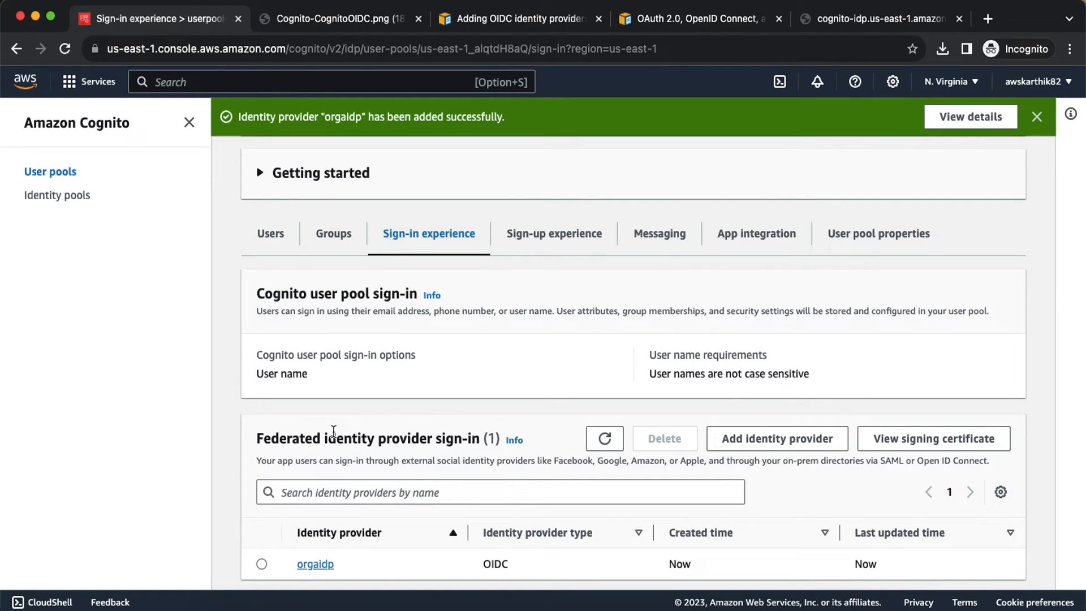
{"action": "left_click", "coordinate": [735, 243]}
{"action": "scroll", "coordinate": [751, 367], "scroll_direction": "down", "scroll_amount": 10}
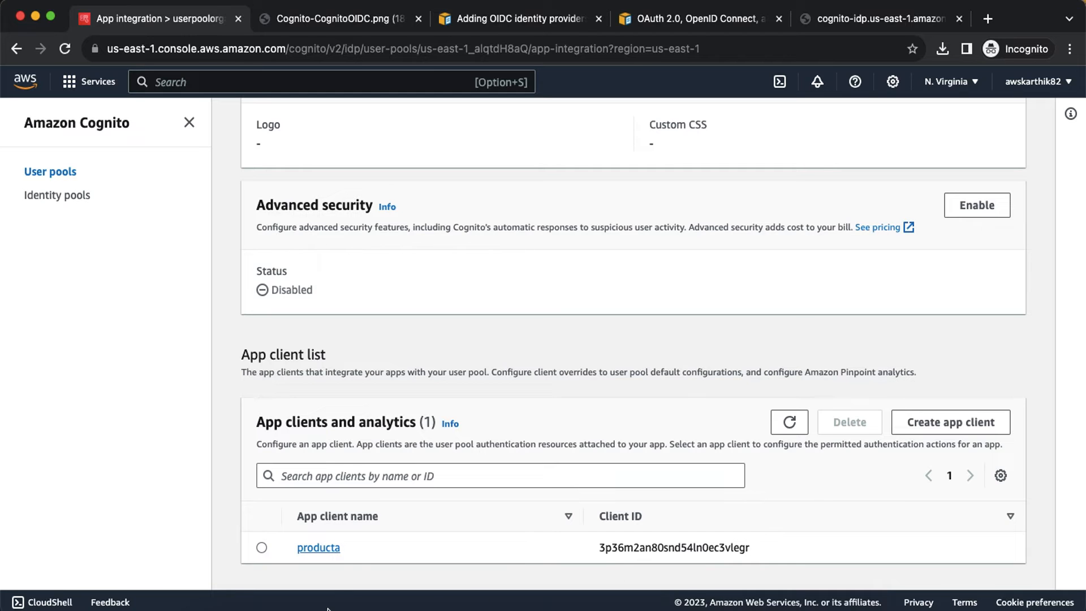
Step: Show the Users list of userpoolcustomerA
{"action": "left_click", "coordinate": [732, 608]}
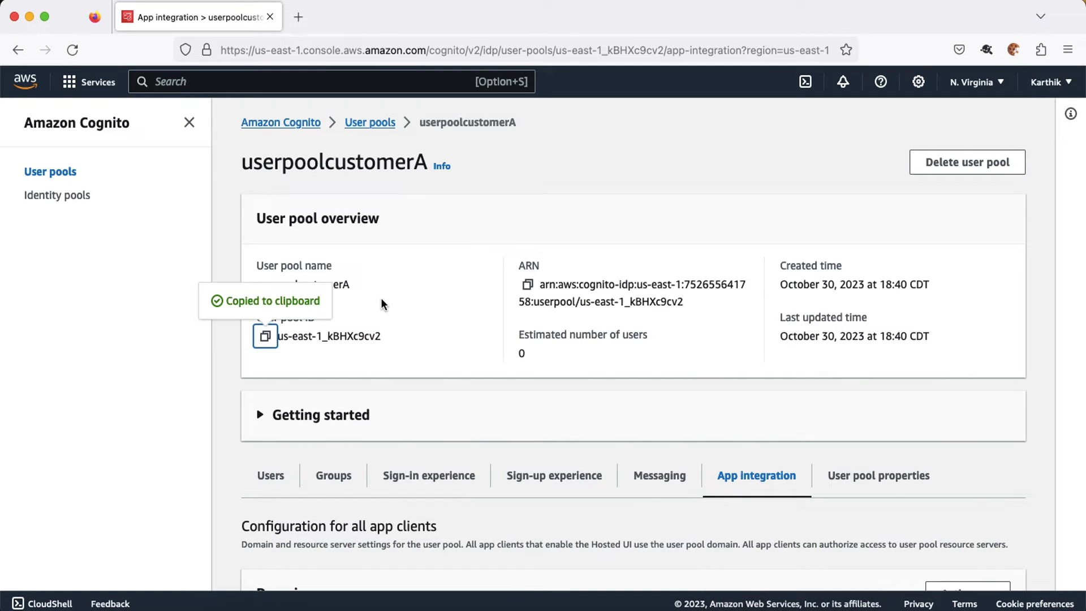
{"action": "scroll", "coordinate": [381, 299], "scroll_direction": "up", "scroll_amount": 2}
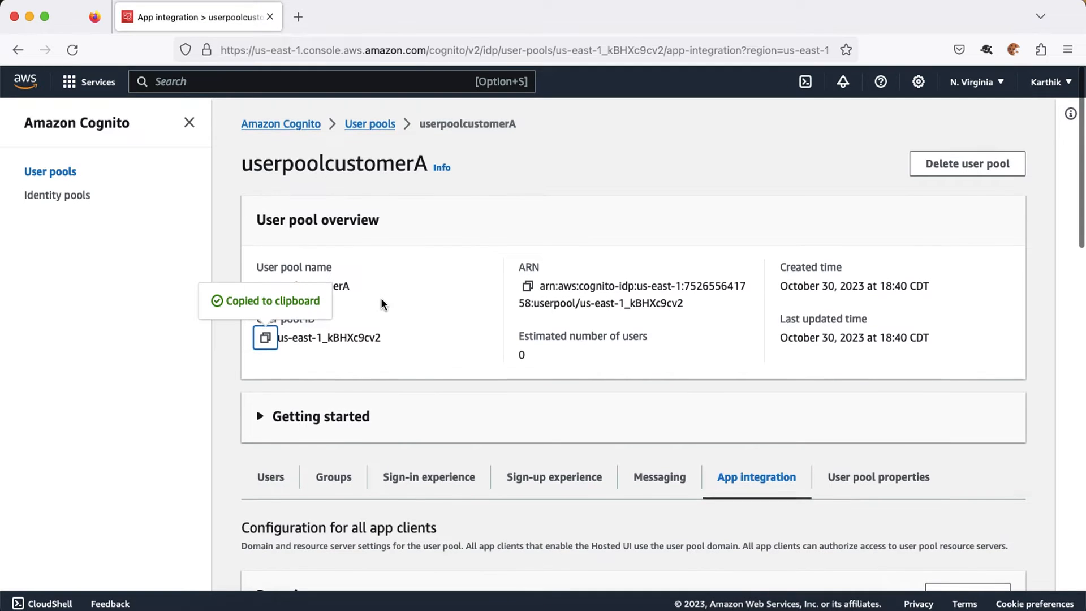
{"action": "left_click", "coordinate": [268, 477]}
{"action": "scroll", "coordinate": [545, 374], "scroll_direction": "down", "scroll_amount": 5}
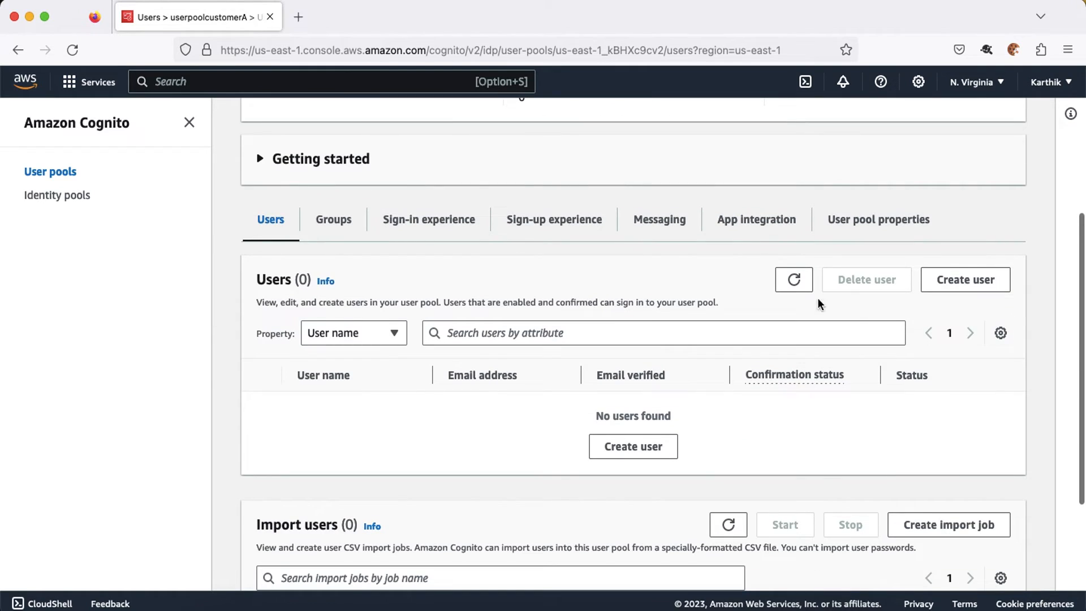
Step: Create user testorguser1 with a temporary password
{"action": "left_click", "coordinate": [965, 280]}
{"action": "left_click", "coordinate": [125, 469]}
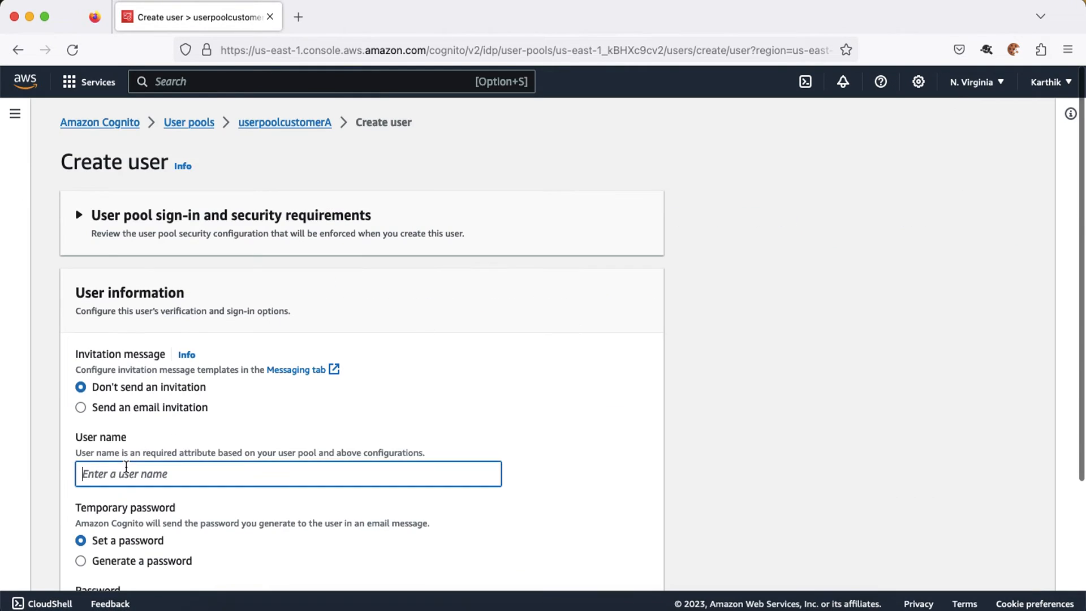
{"action": "type", "text": "org"}
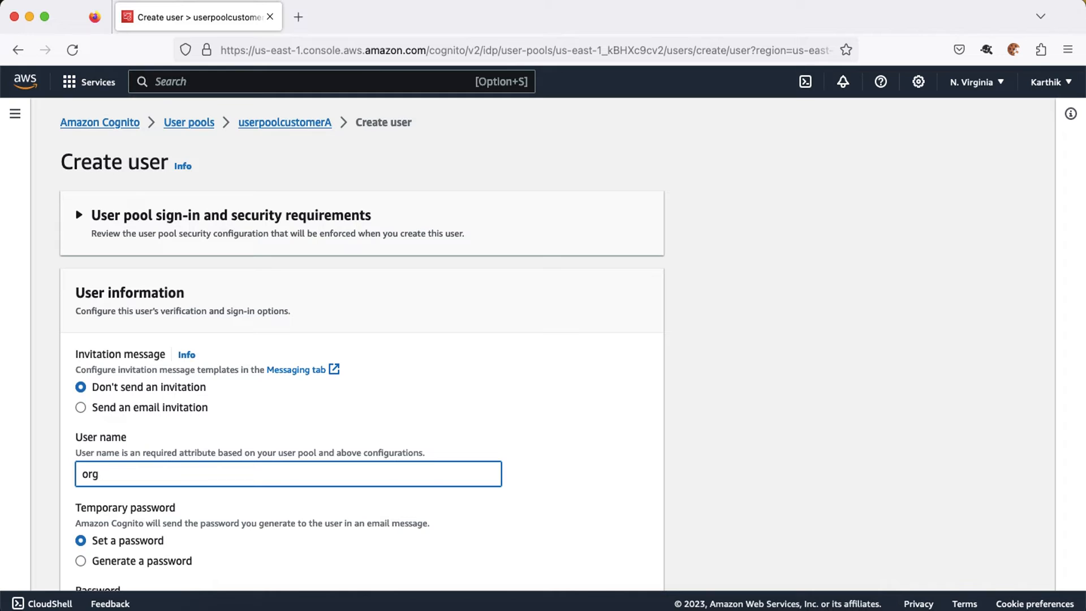
{"action": "key", "text": "BackSpace"}
{"action": "key", "text": "BackSpace"}
{"action": "type", "text": "test"}
{"action": "scroll", "coordinate": [72, 398], "scroll_direction": "down", "scroll_amount": 3}
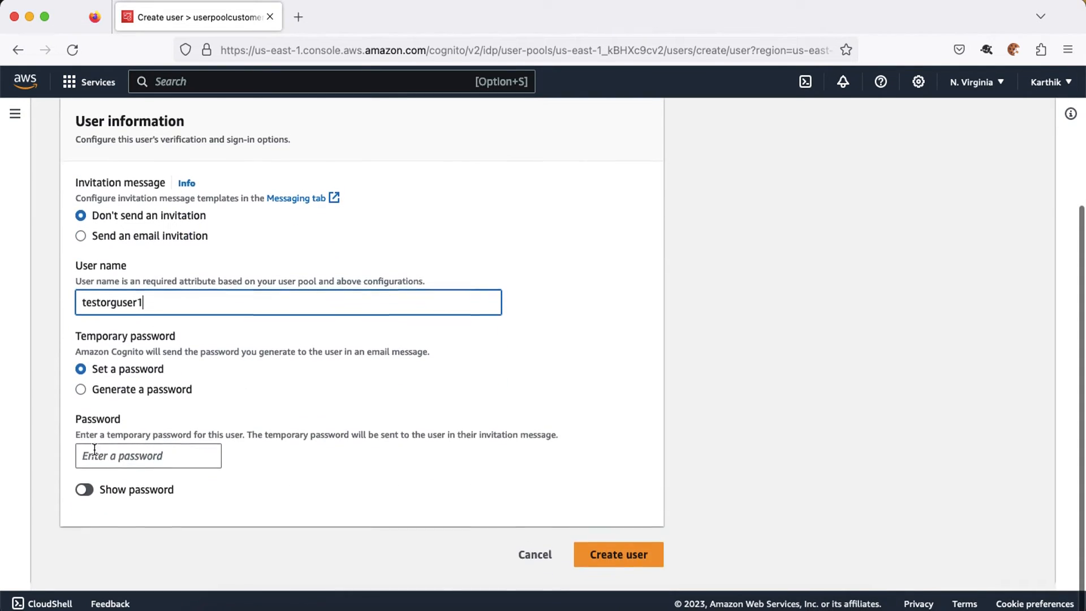
{"action": "left_click", "coordinate": [100, 459]}
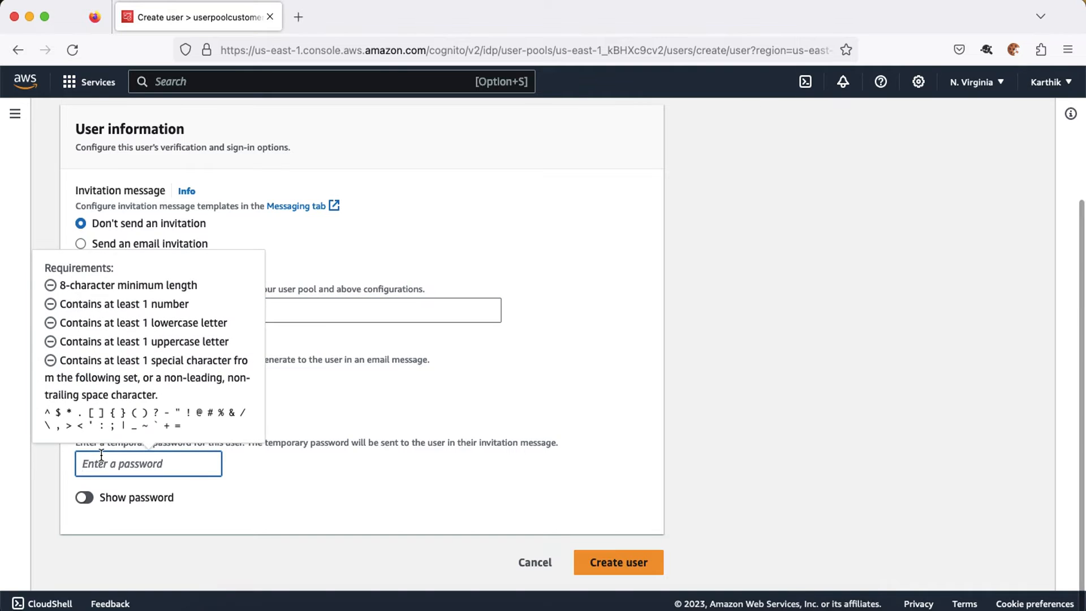
{"action": "type", "text": "••"}
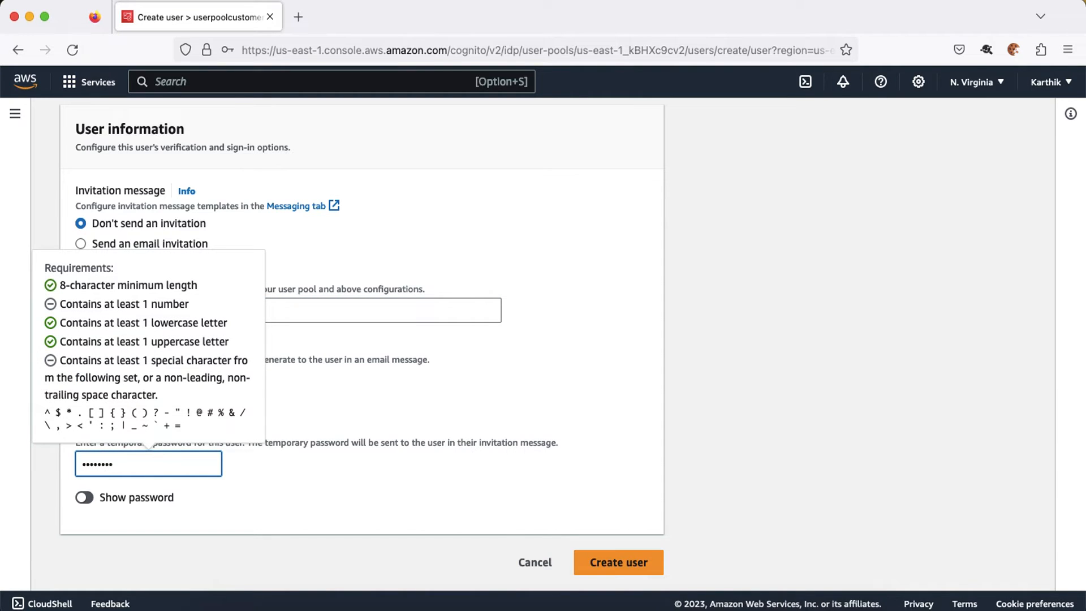
{"action": "left_click", "coordinate": [586, 560]}
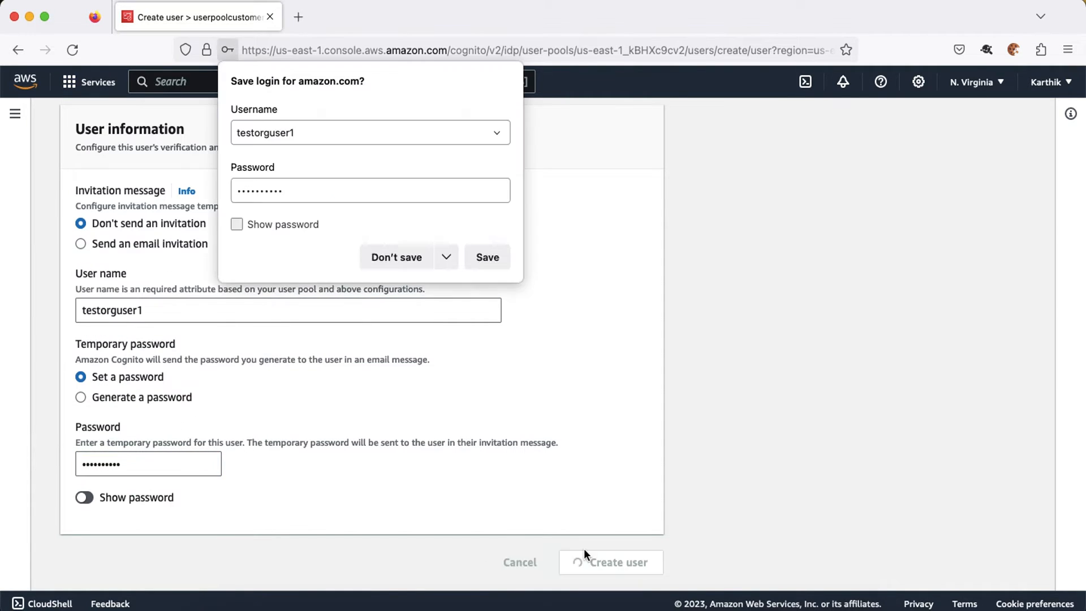
Step: Save the login in the browser and open testorguser1's details page
{"action": "left_click", "coordinate": [490, 258]}
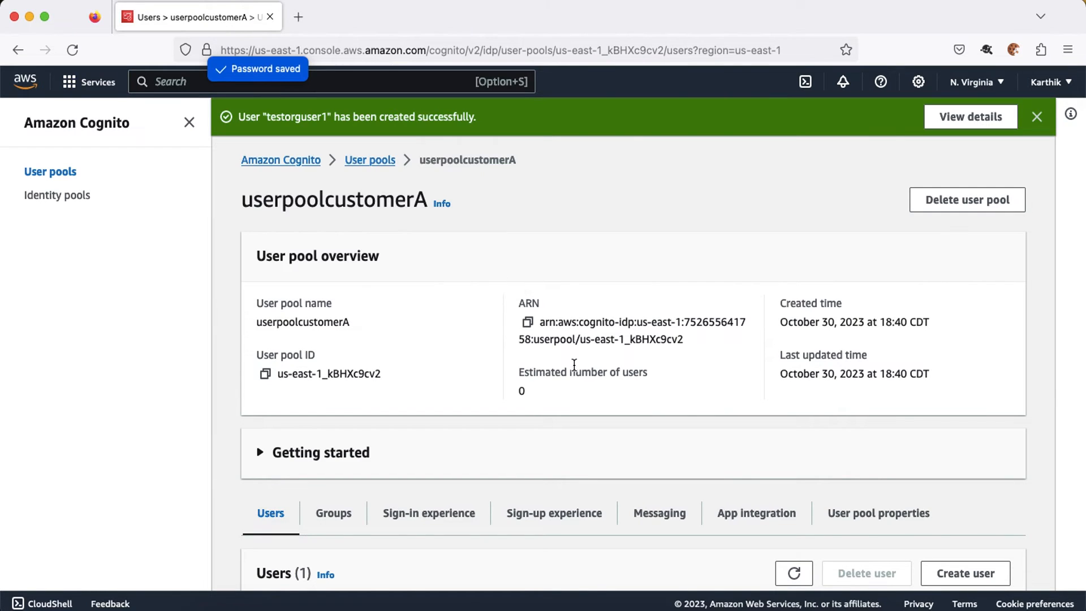
{"action": "scroll", "coordinate": [575, 371], "scroll_direction": "down", "scroll_amount": 4}
{"action": "left_click", "coordinate": [342, 509]}
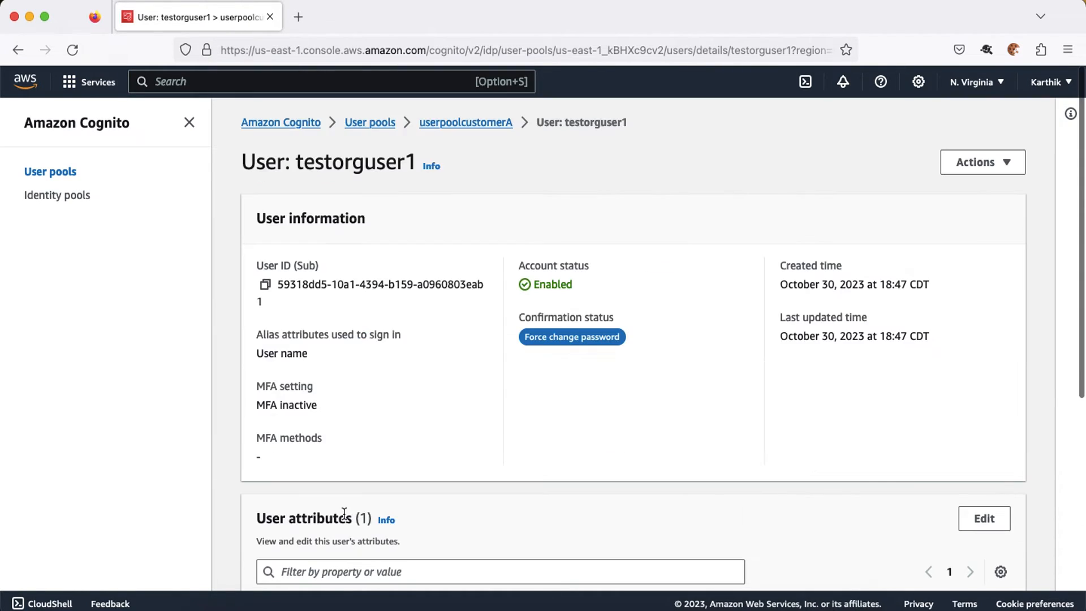
{"action": "scroll", "coordinate": [345, 509], "scroll_direction": "down", "scroll_amount": 3}
Step: Edit testorguser1's attributes and enter the user's email address
{"action": "left_click", "coordinate": [1002, 395]}
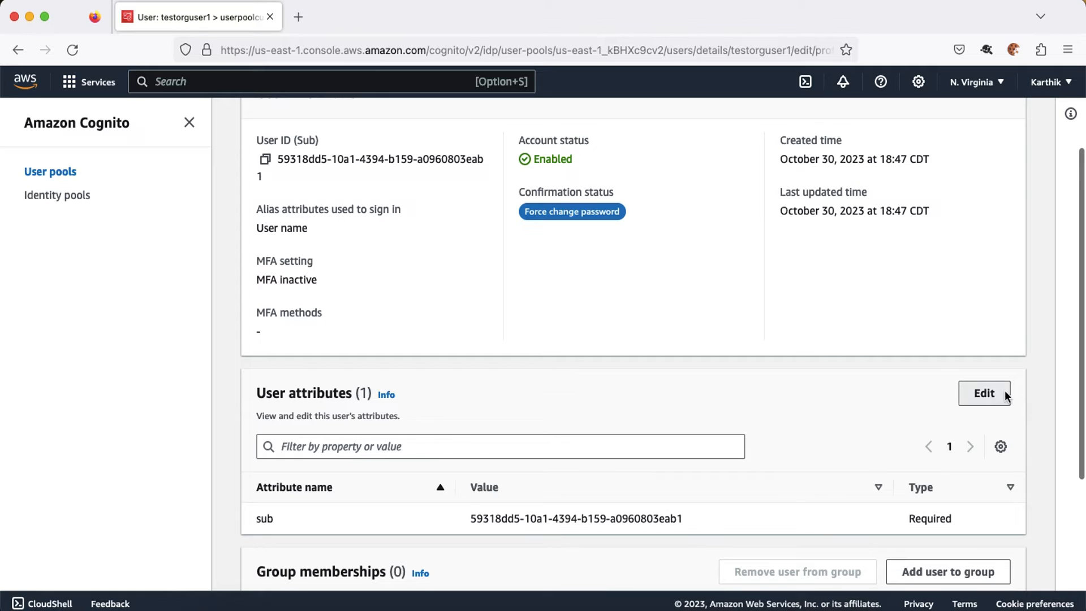
{"action": "scroll", "coordinate": [145, 419], "scroll_direction": "down", "scroll_amount": 3}
{"action": "left_click", "coordinate": [135, 389]}
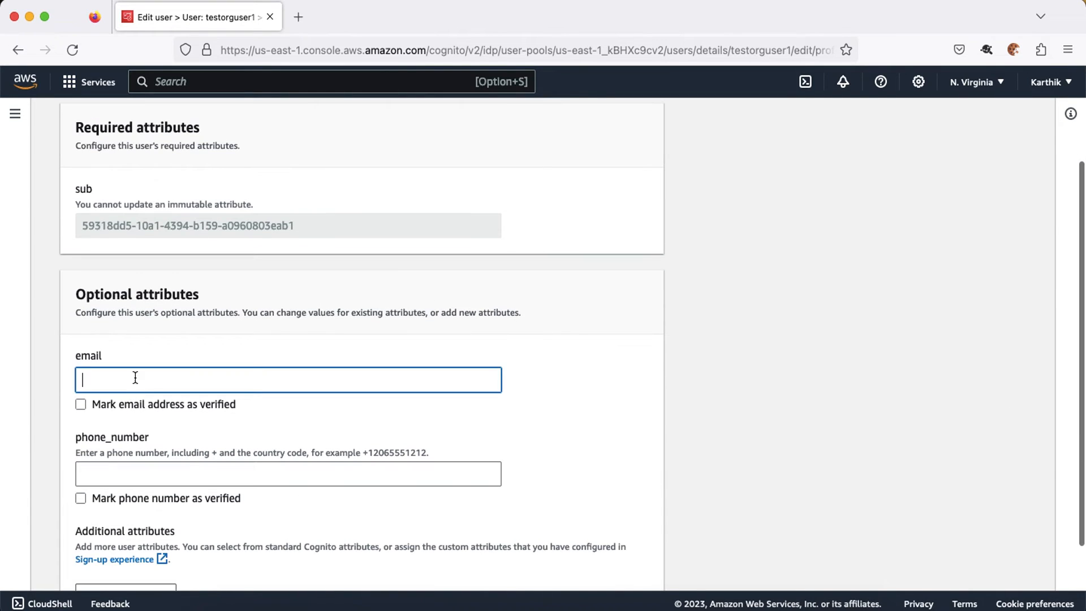
{"action": "scroll", "coordinate": [154, 179], "scroll_direction": "up", "scroll_amount": 3}
{"action": "scroll", "coordinate": [120, 351], "scroll_direction": "down", "scroll_amount": 4}
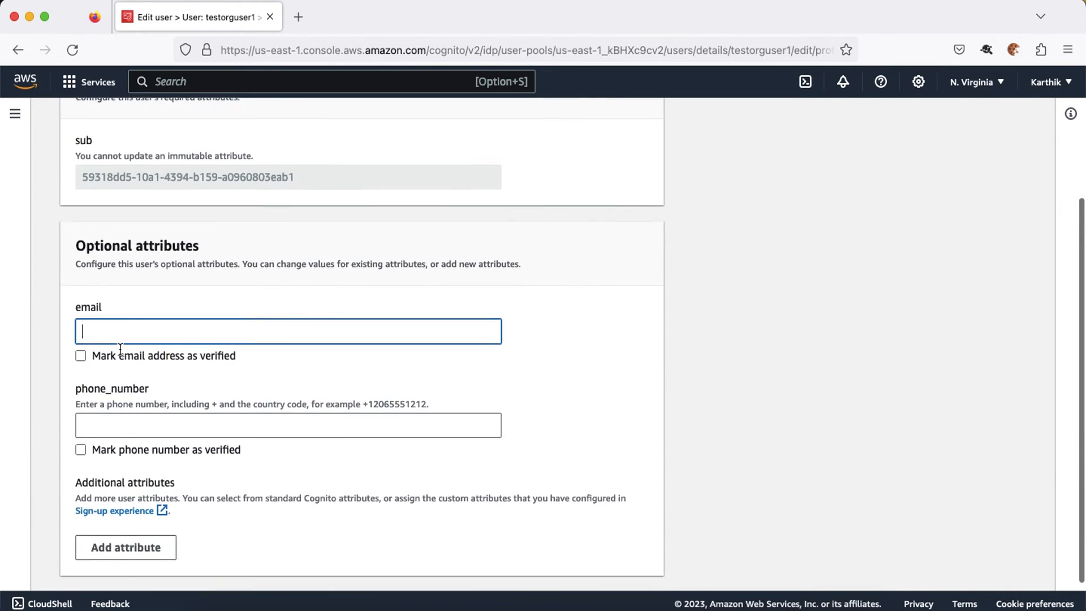
{"action": "scroll", "coordinate": [141, 368], "scroll_direction": "up", "scroll_amount": 4}
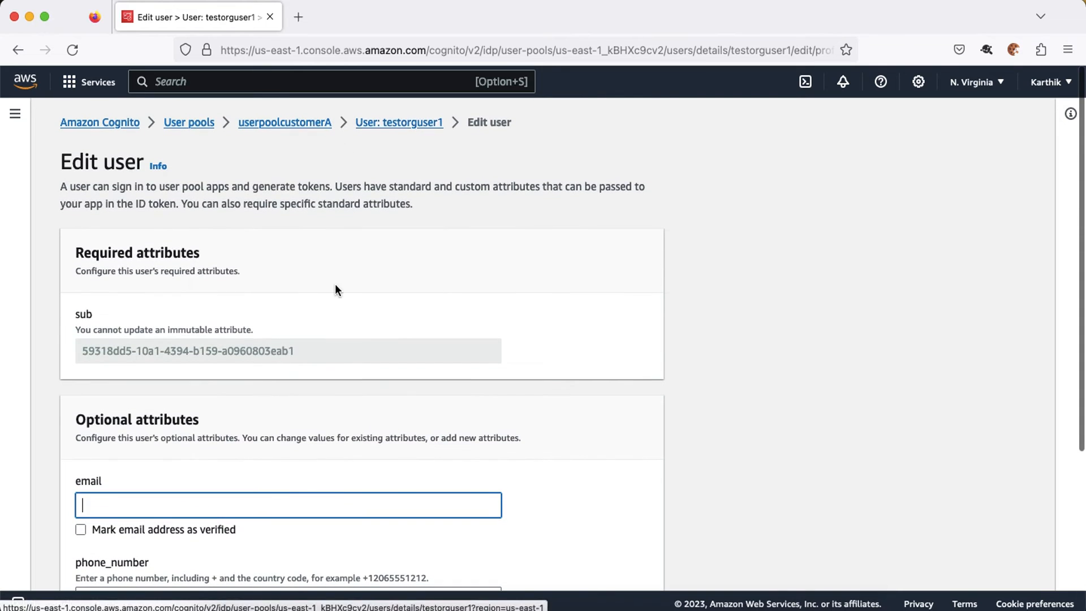
{"action": "type", "text": "testorgu"}
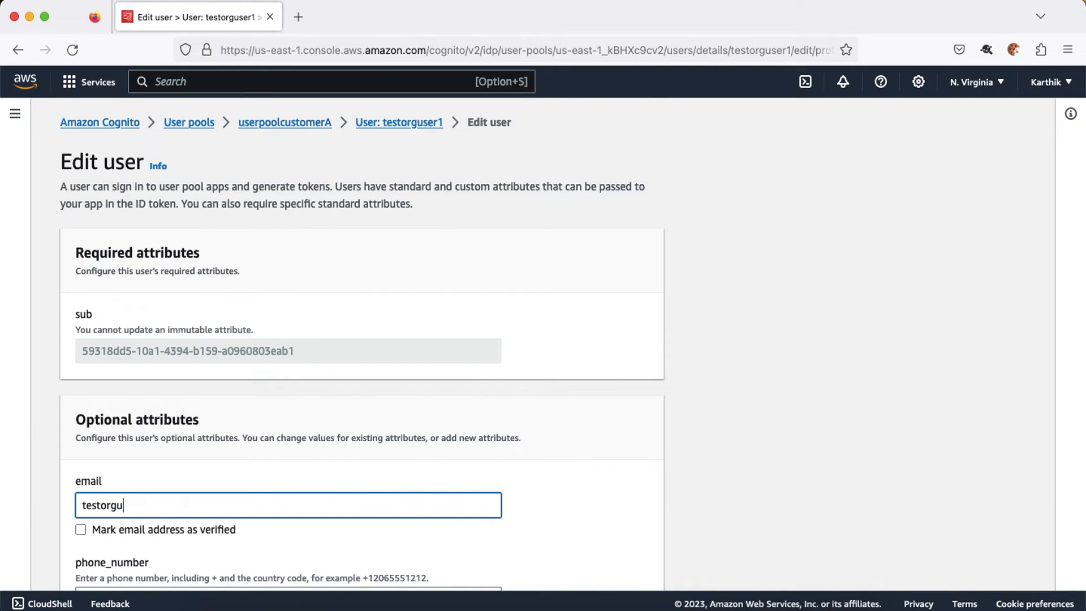
{"action": "type", "text": "ser1@example.com"}
{"action": "scroll", "coordinate": [362, 340], "scroll_direction": "down", "scroll_amount": 4}
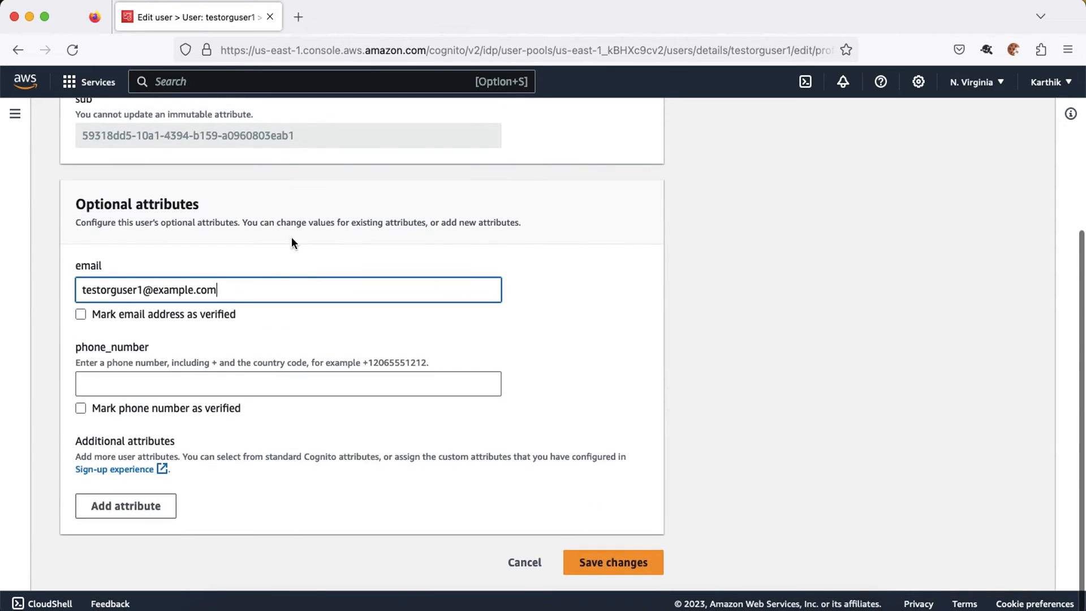
Step: Add given_name 'Test' and a family_name attribute for the user
{"action": "left_click", "coordinate": [154, 501]}
{"action": "scroll", "coordinate": [150, 498], "scroll_direction": "down", "scroll_amount": 2}
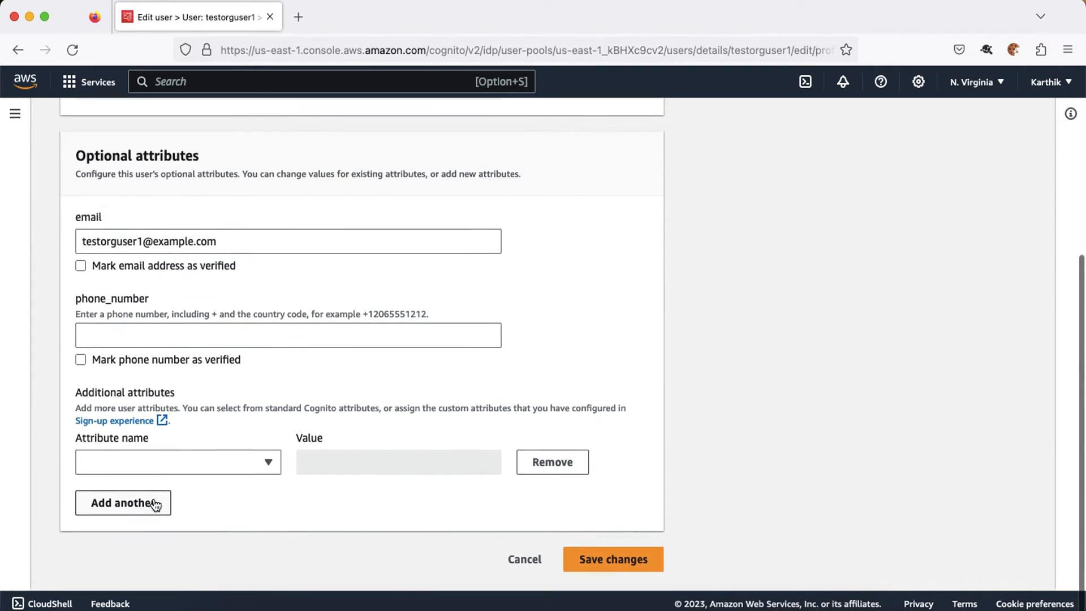
{"action": "left_click", "coordinate": [178, 467]}
{"action": "left_click", "coordinate": [146, 164]}
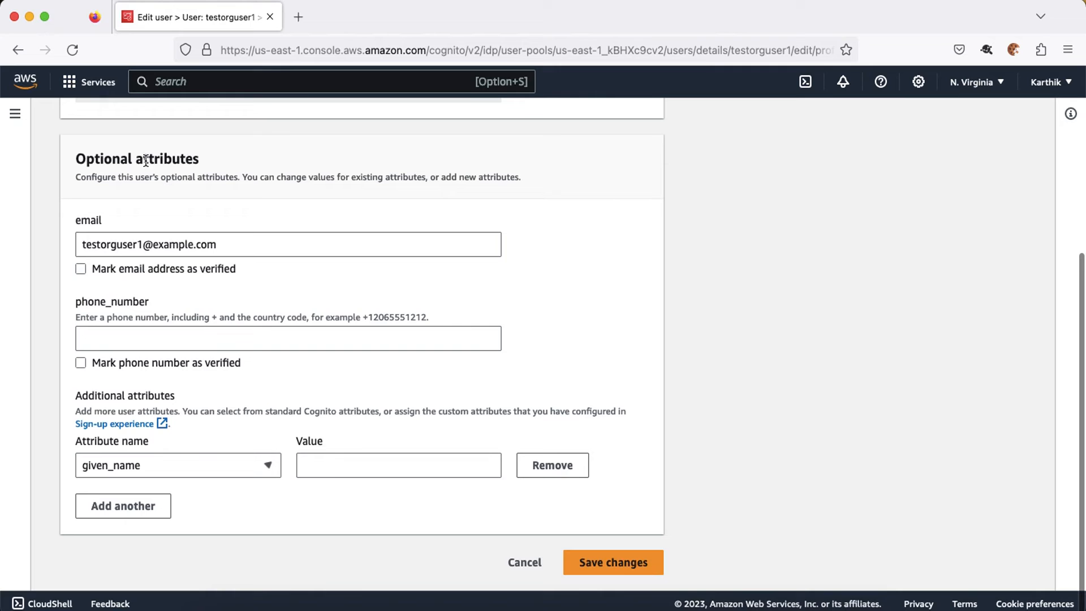
{"action": "left_click", "coordinate": [335, 470]}
{"action": "type", "text": "Test"}
{"action": "left_click", "coordinate": [125, 505]}
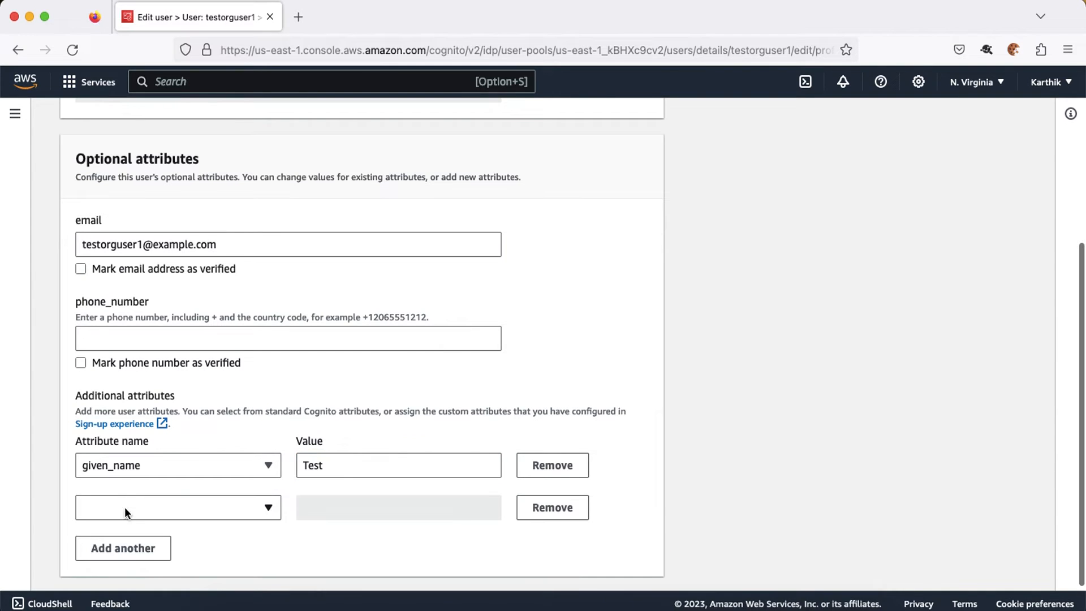
{"action": "left_click", "coordinate": [127, 510]}
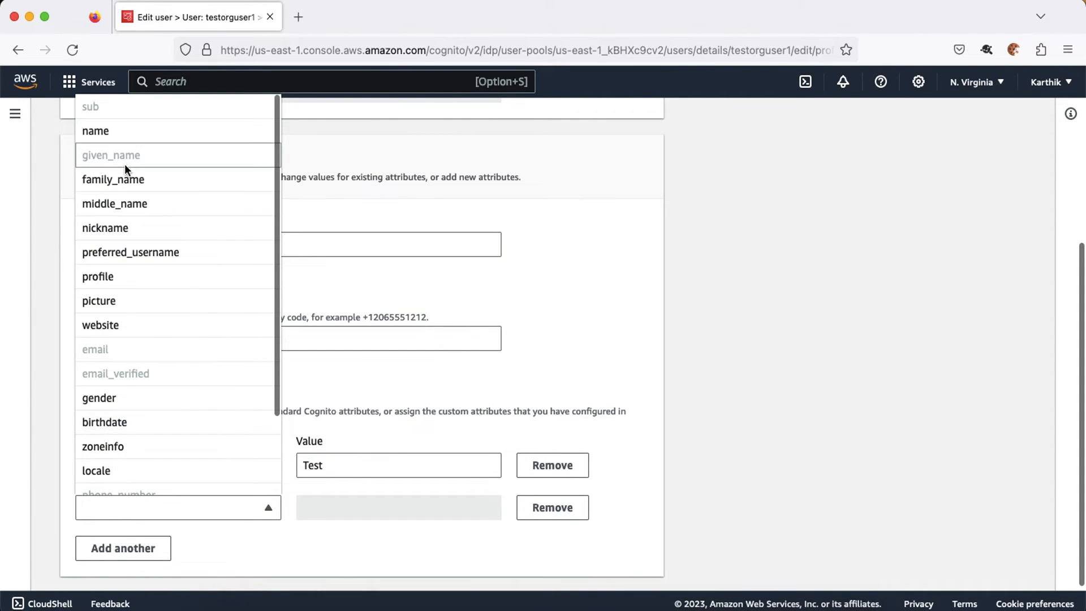
{"action": "left_click", "coordinate": [124, 179]}
{"action": "left_click", "coordinate": [315, 508]}
{"action": "type", "text": "Org user 1"}
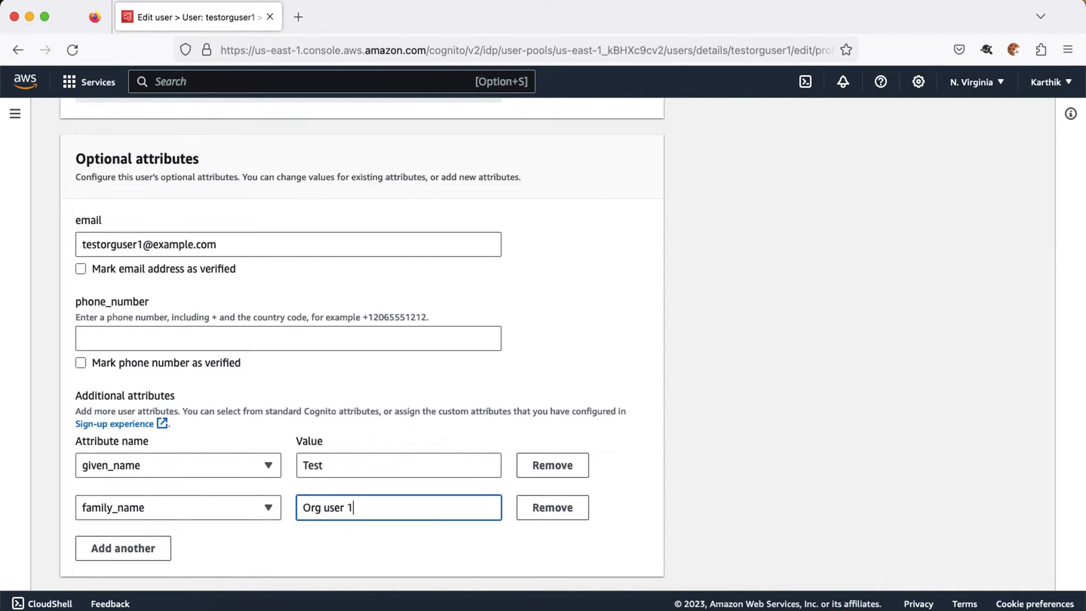
Step: Add name 'Test Org User 1' and save the user's attribute changes
{"action": "left_click", "coordinate": [112, 550]}
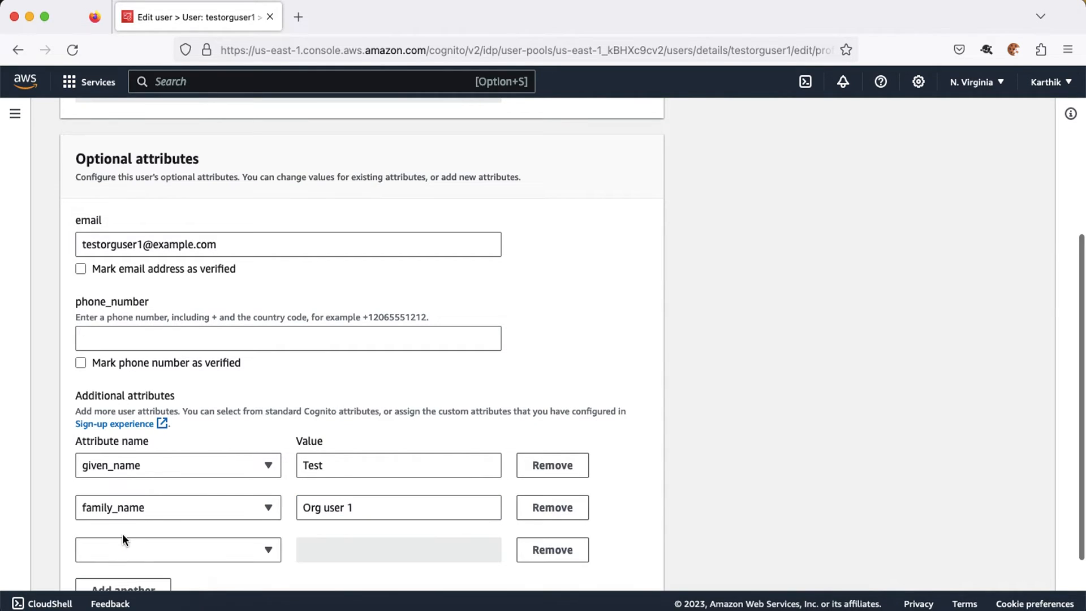
{"action": "left_click", "coordinate": [124, 546]}
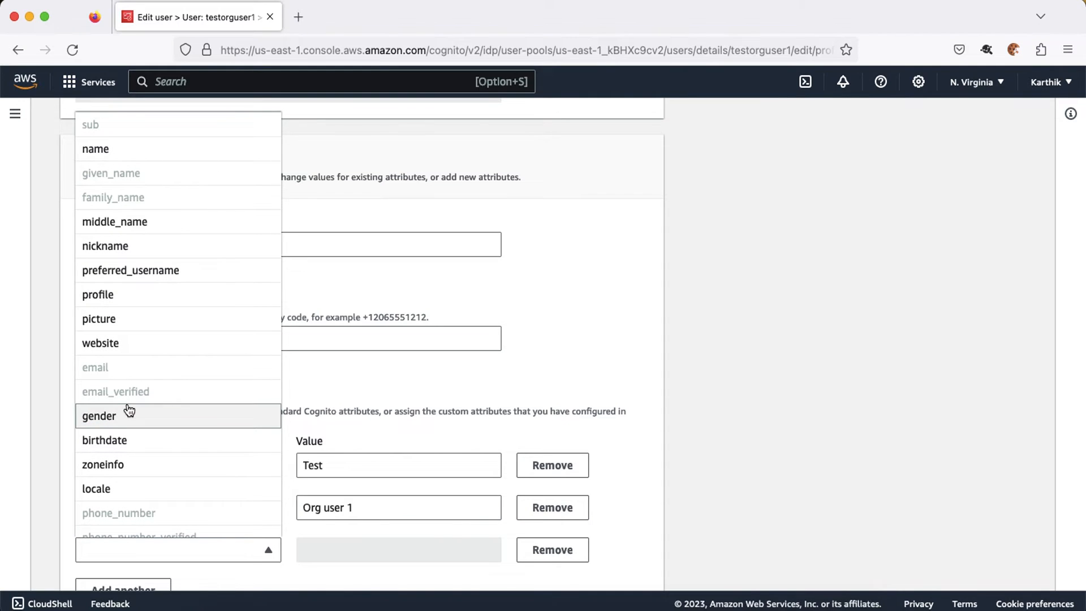
{"action": "left_click", "coordinate": [126, 149]}
{"action": "left_click", "coordinate": [357, 549]}
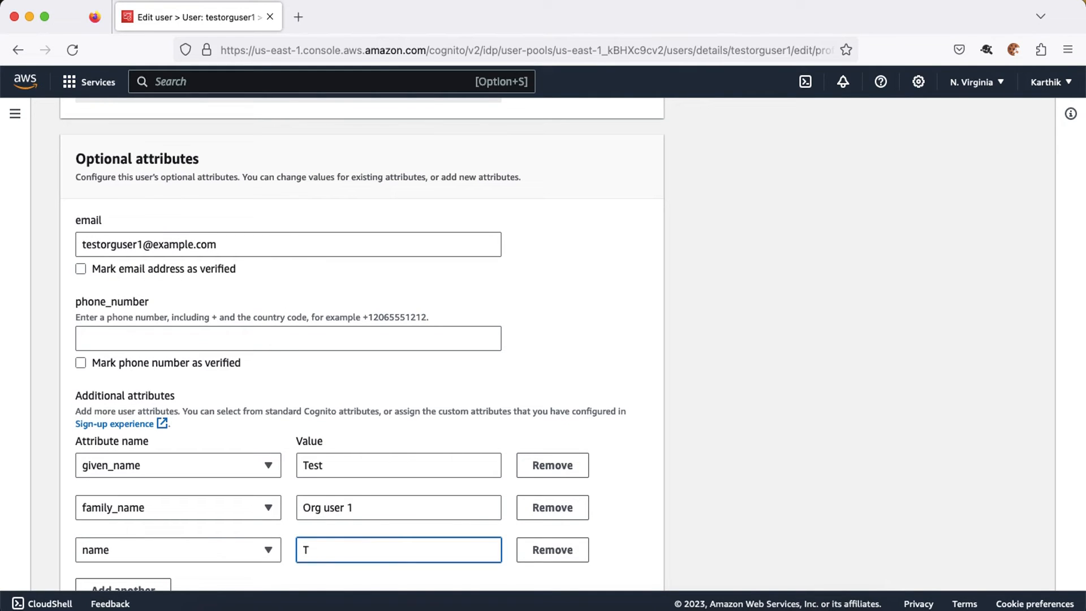
{"action": "type", "text": "Test Org User 1"}
{"action": "scroll", "coordinate": [717, 559], "scroll_direction": "down", "scroll_amount": 3}
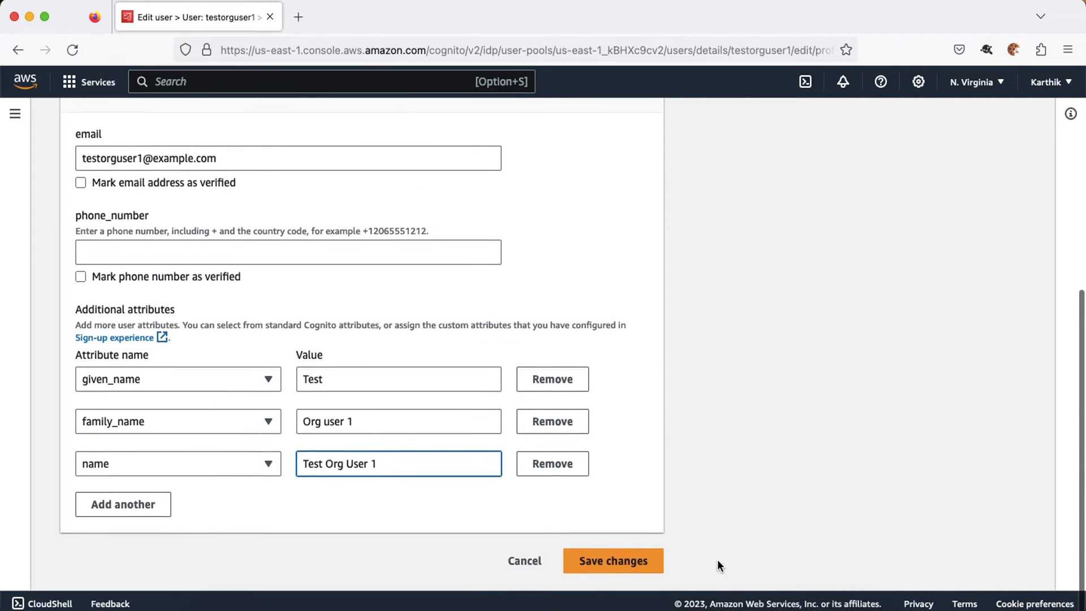
{"action": "left_click", "coordinate": [642, 563]}
{"action": "scroll", "coordinate": [668, 371], "scroll_direction": "down", "scroll_amount": 10}
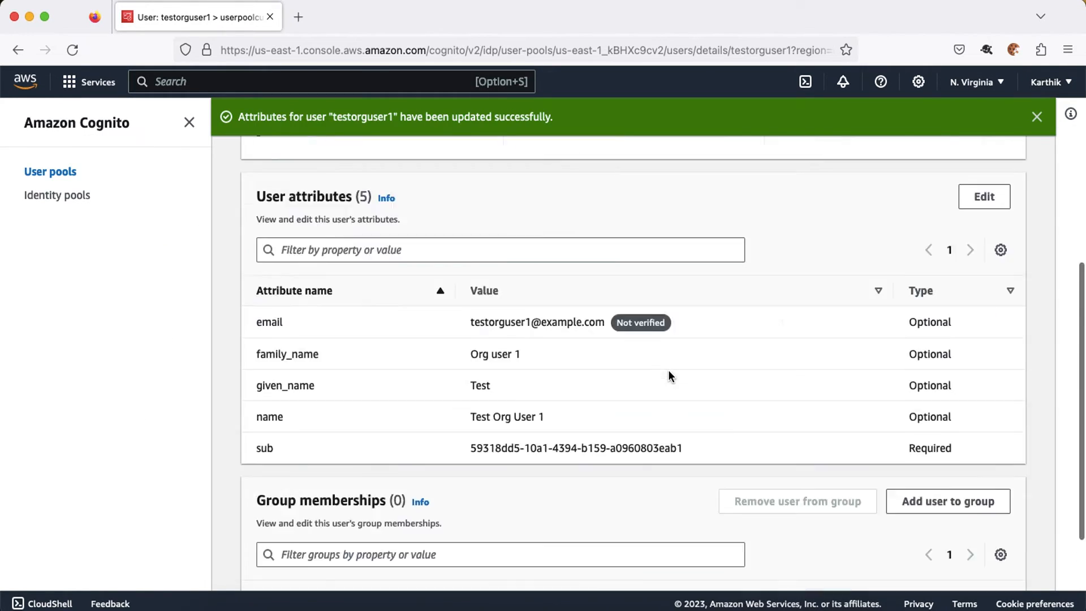
{"action": "scroll", "coordinate": [347, 459], "scroll_direction": "up", "scroll_amount": 3}
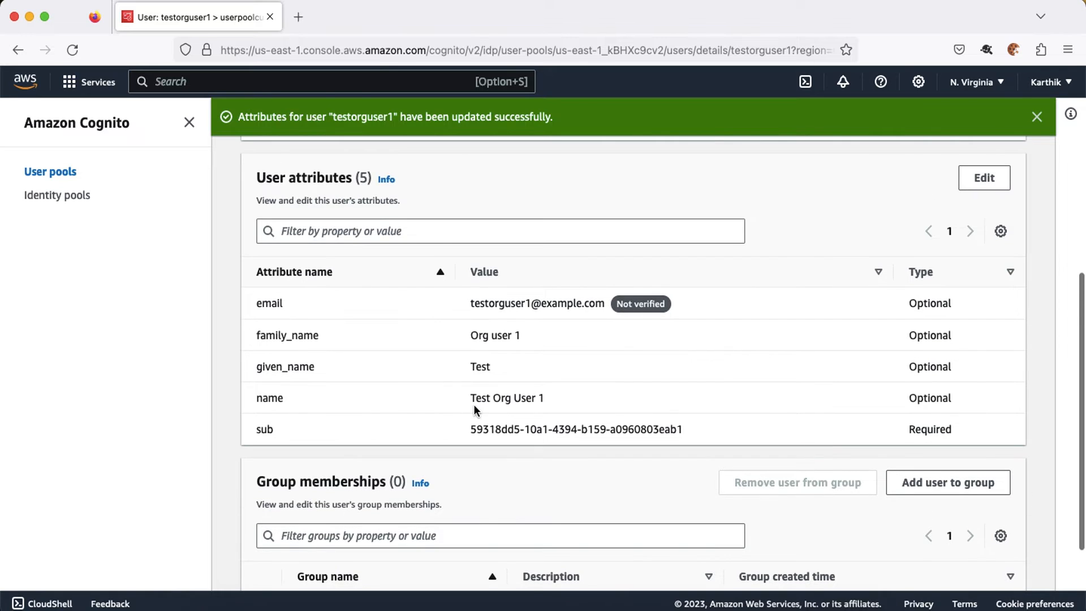
{"action": "scroll", "coordinate": [462, 397], "scroll_direction": "up", "scroll_amount": 10}
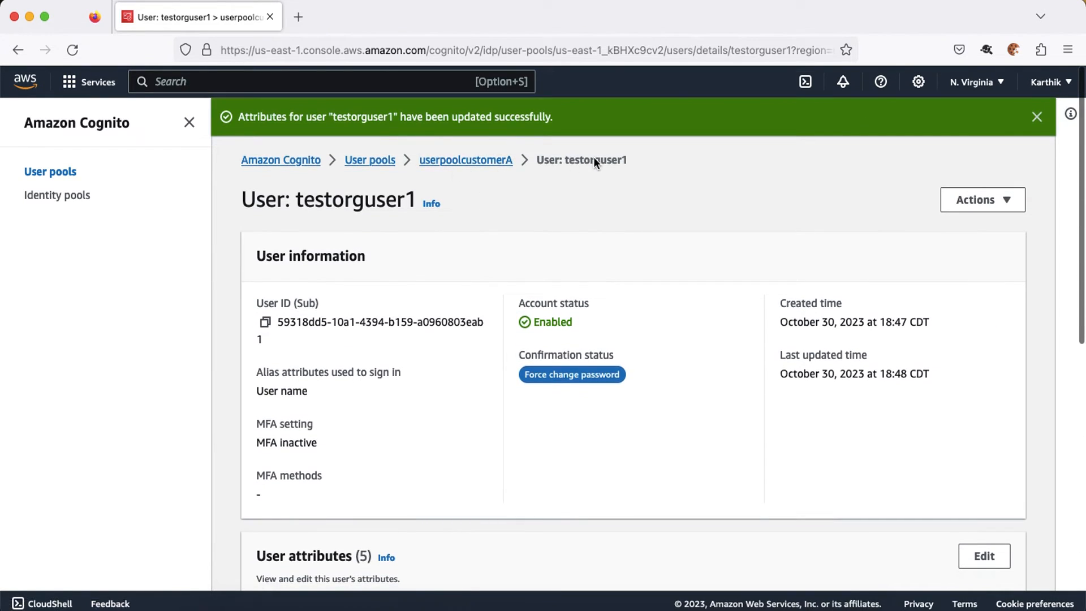
{"action": "scroll", "coordinate": [433, 227], "scroll_direction": "down", "scroll_amount": 10}
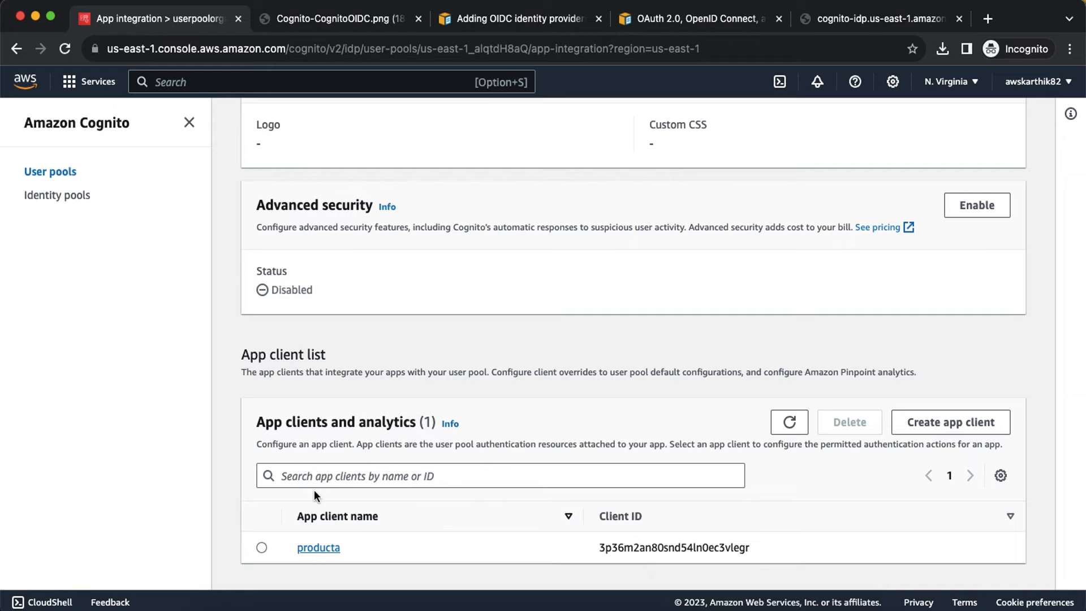
Step: Open the producta app client and edit its Hosted UI settings
{"action": "left_click", "coordinate": [321, 548]}
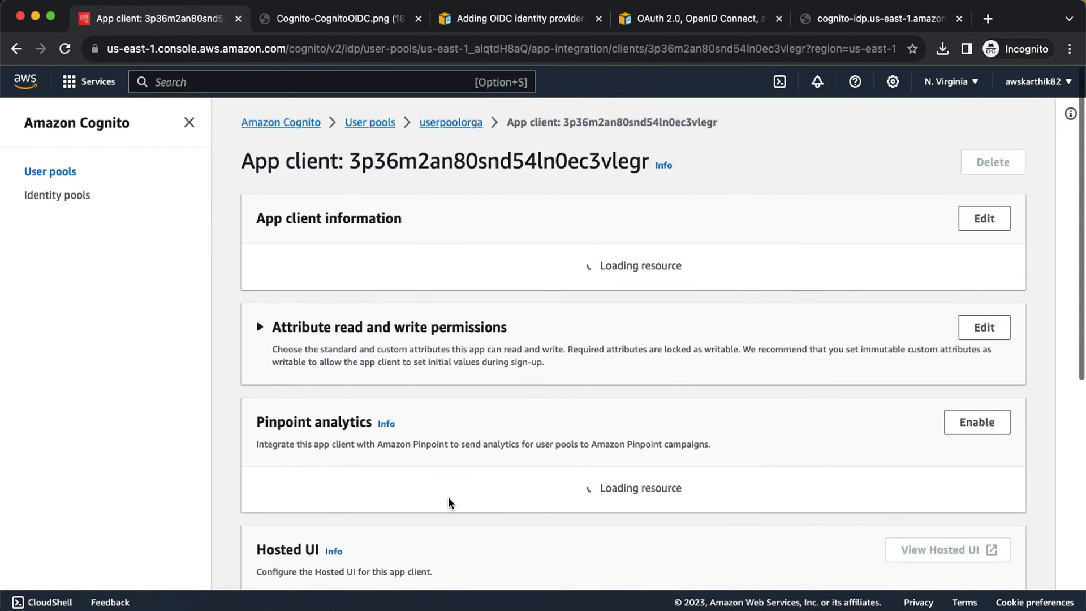
{"action": "scroll", "coordinate": [448, 502], "scroll_direction": "down", "scroll_amount": 9}
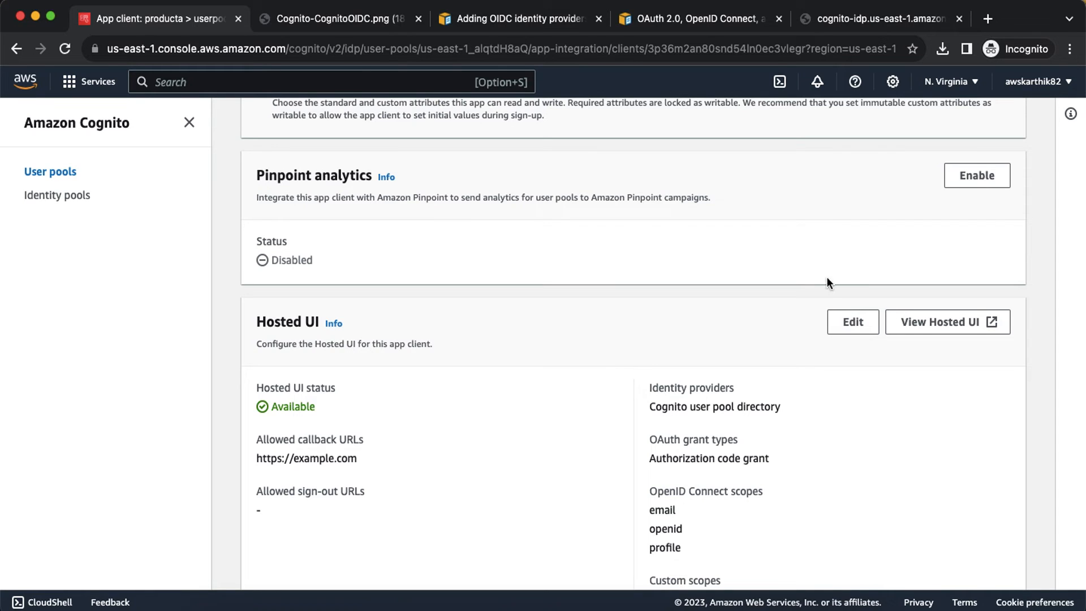
{"action": "left_click", "coordinate": [853, 322]}
Step: Select orgaidp alongside Cognito user pool as Hosted UI identity providers and save
{"action": "scroll", "coordinate": [424, 429], "scroll_direction": "down", "scroll_amount": 5}
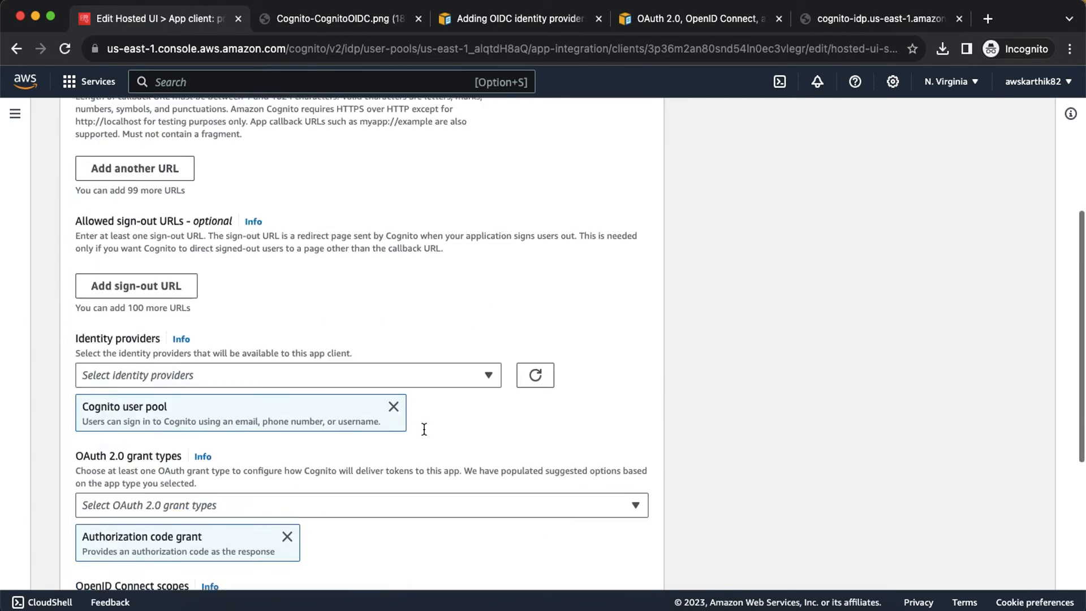
{"action": "scroll", "coordinate": [424, 429], "scroll_direction": "down", "scroll_amount": 2}
{"action": "left_click", "coordinate": [247, 260]}
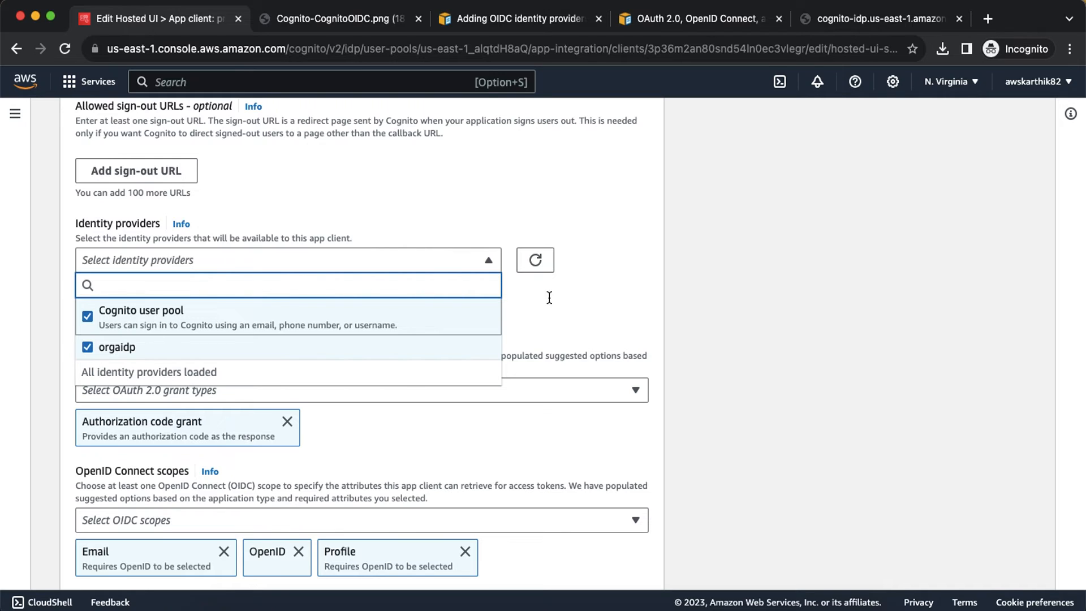
{"action": "left_click", "coordinate": [604, 297]}
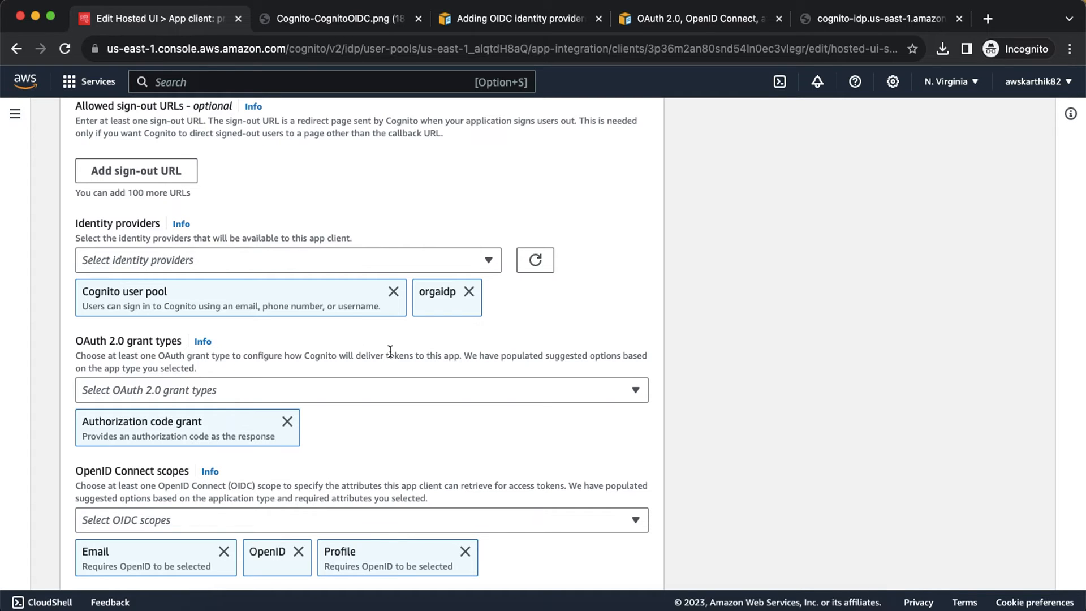
{"action": "scroll", "coordinate": [390, 352], "scroll_direction": "down", "scroll_amount": 5}
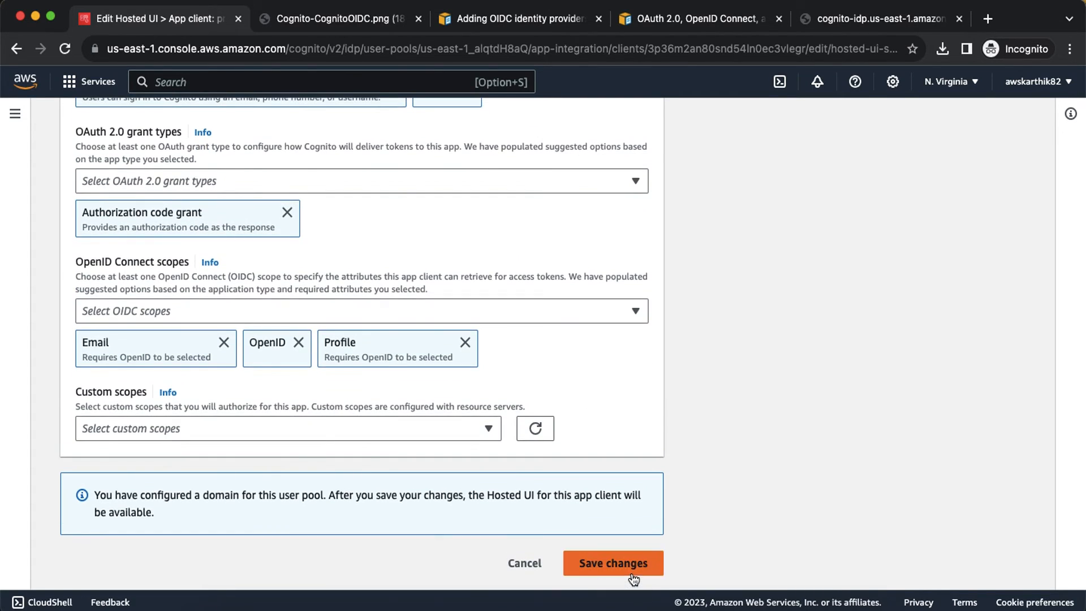
{"action": "left_click", "coordinate": [631, 570]}
{"action": "scroll", "coordinate": [643, 479], "scroll_direction": "down", "scroll_amount": 7}
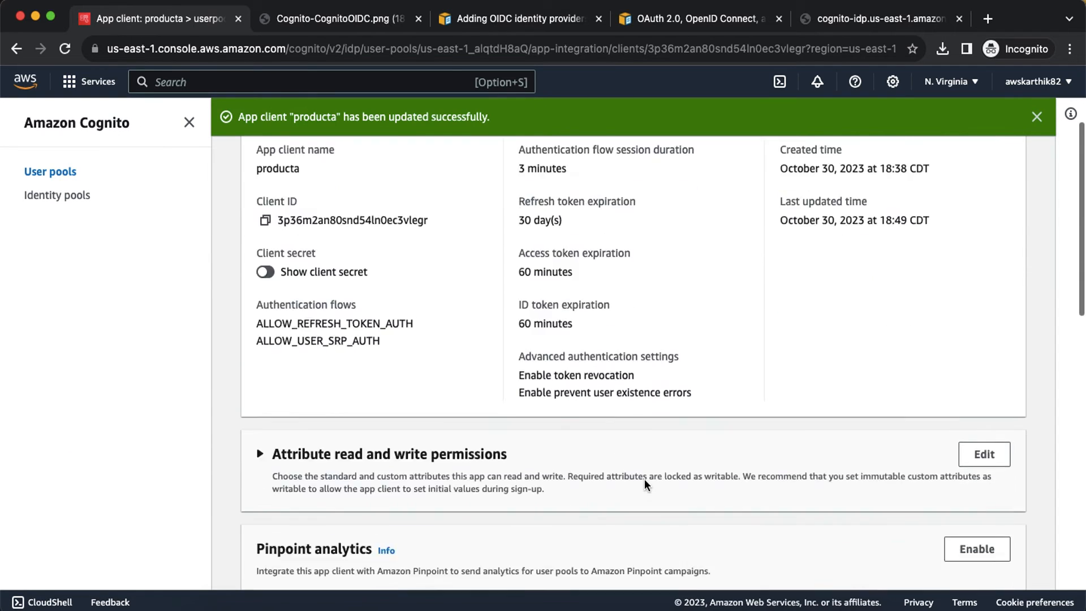
{"action": "scroll", "coordinate": [645, 484], "scroll_direction": "down", "scroll_amount": 3}
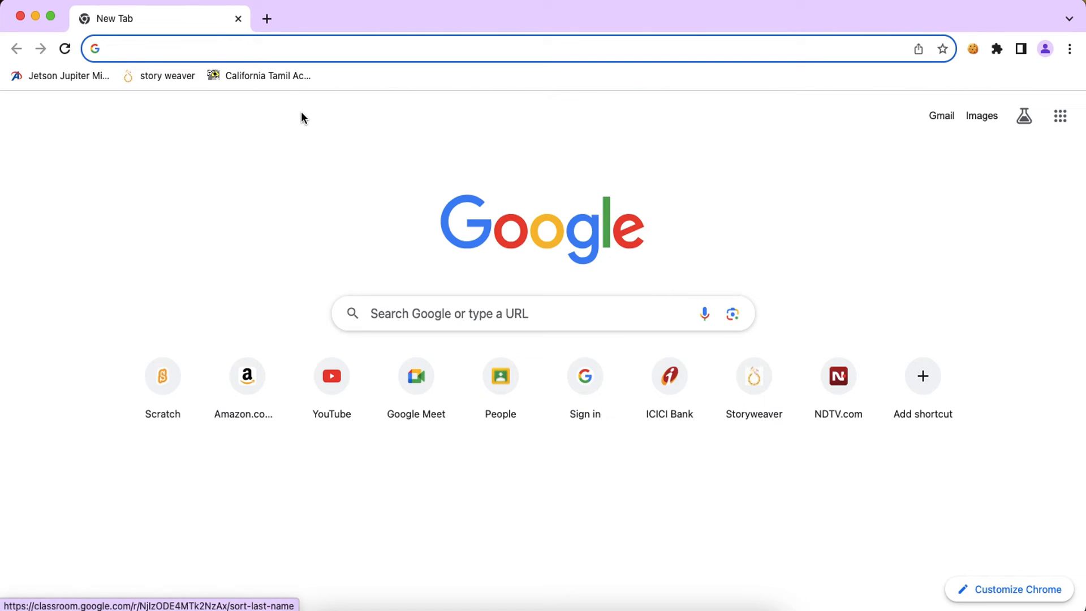
{"action": "type", "text": "o"}
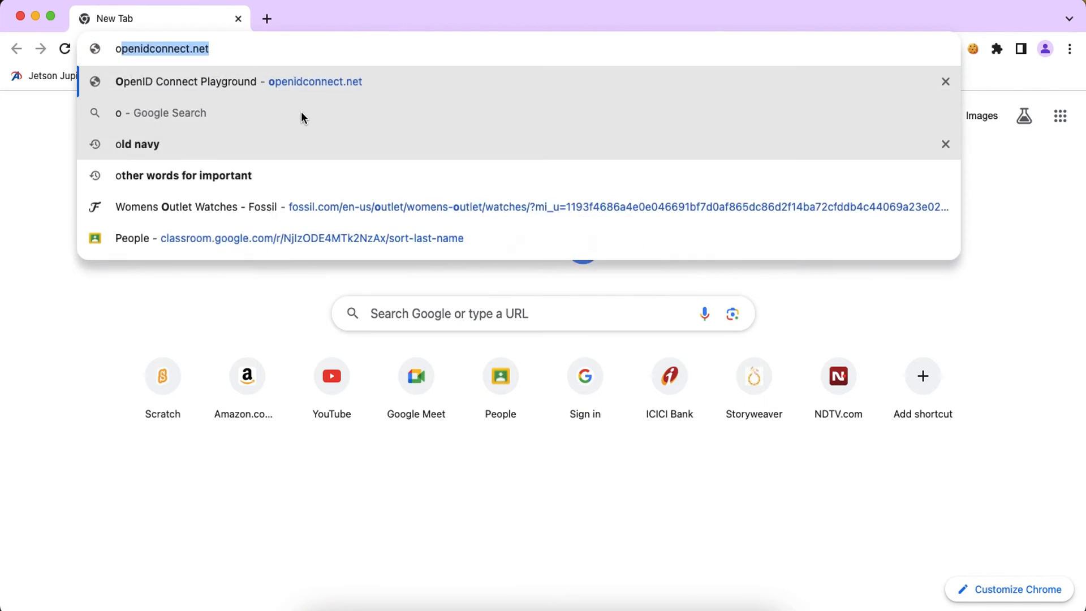
{"action": "type", "text": "idc playground"}
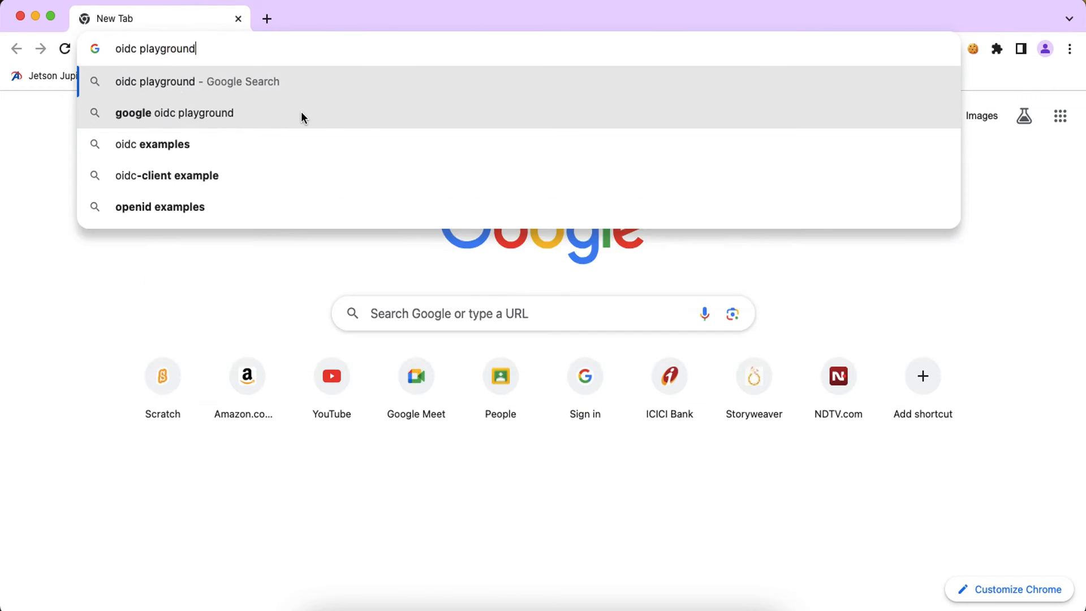
{"action": "key", "text": "Return"}
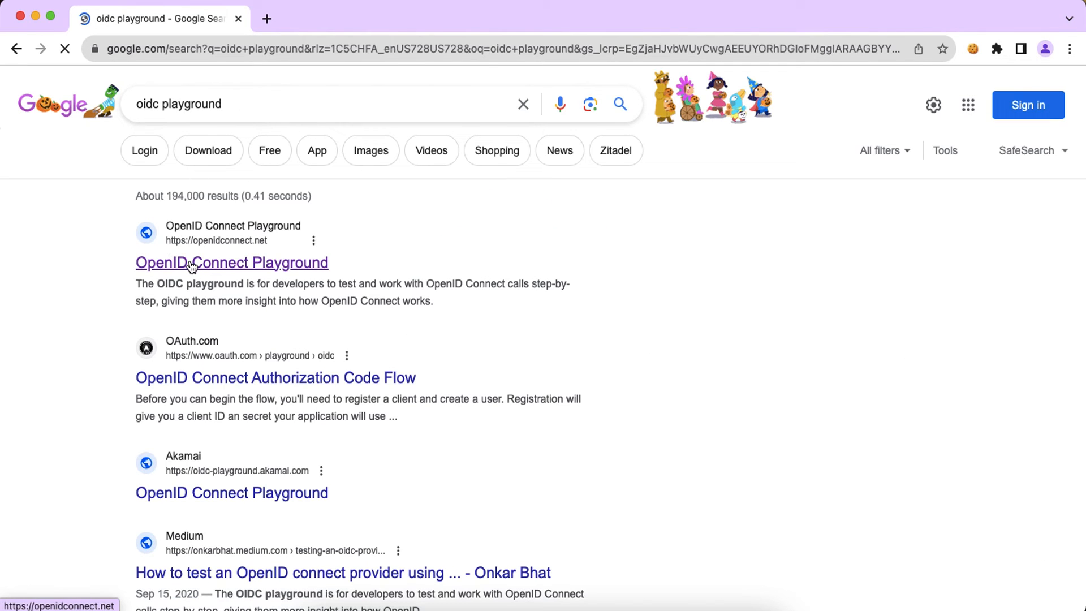
{"action": "left_click", "coordinate": [192, 263]}
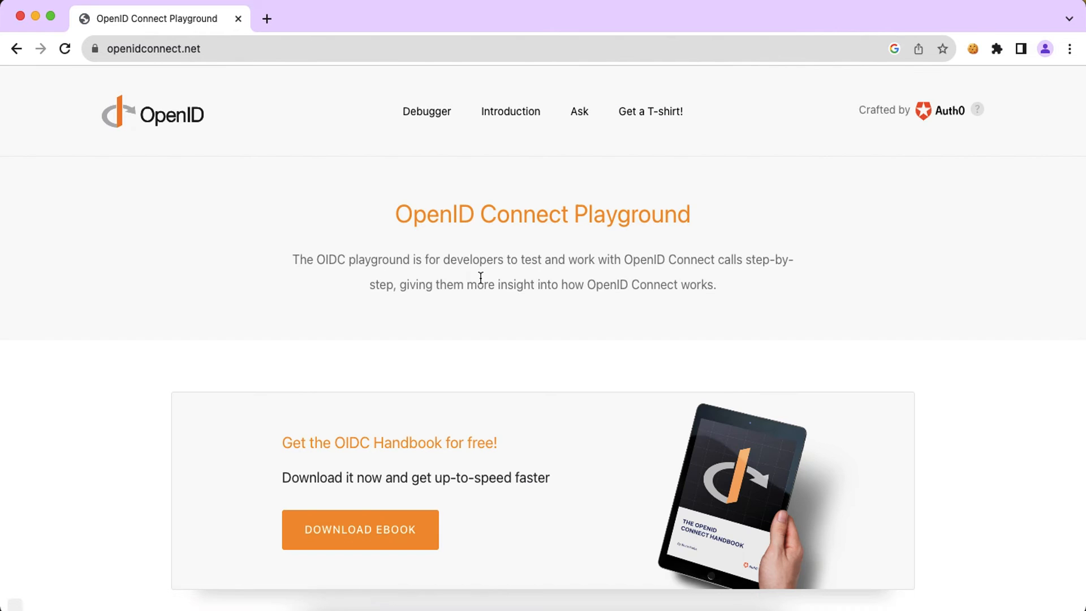
{"action": "scroll", "coordinate": [477, 276], "scroll_direction": "down", "scroll_amount": 5}
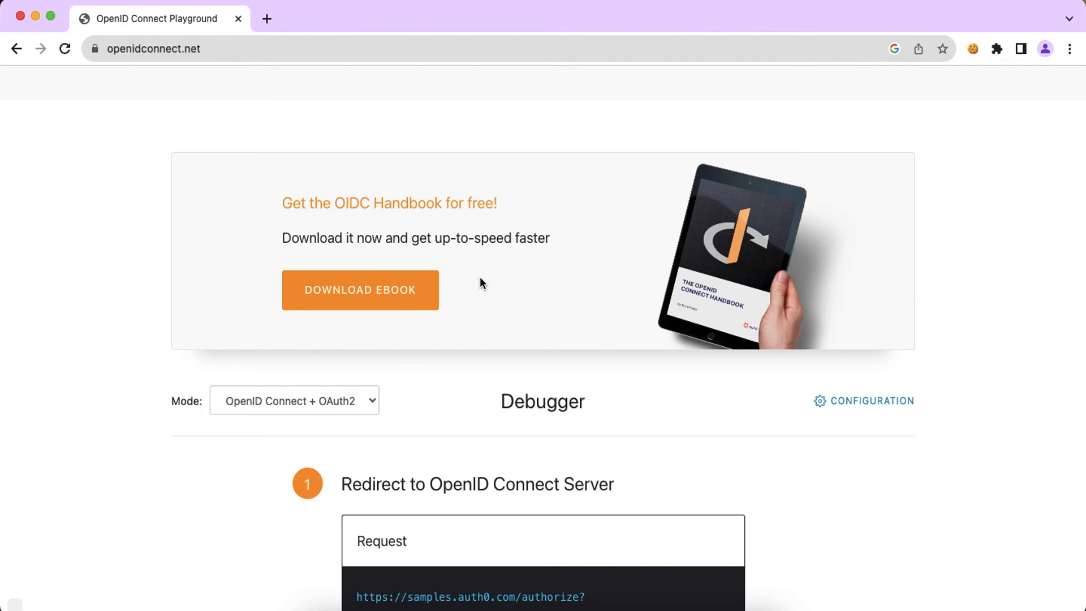
{"action": "scroll", "coordinate": [480, 277], "scroll_direction": "down", "scroll_amount": 3}
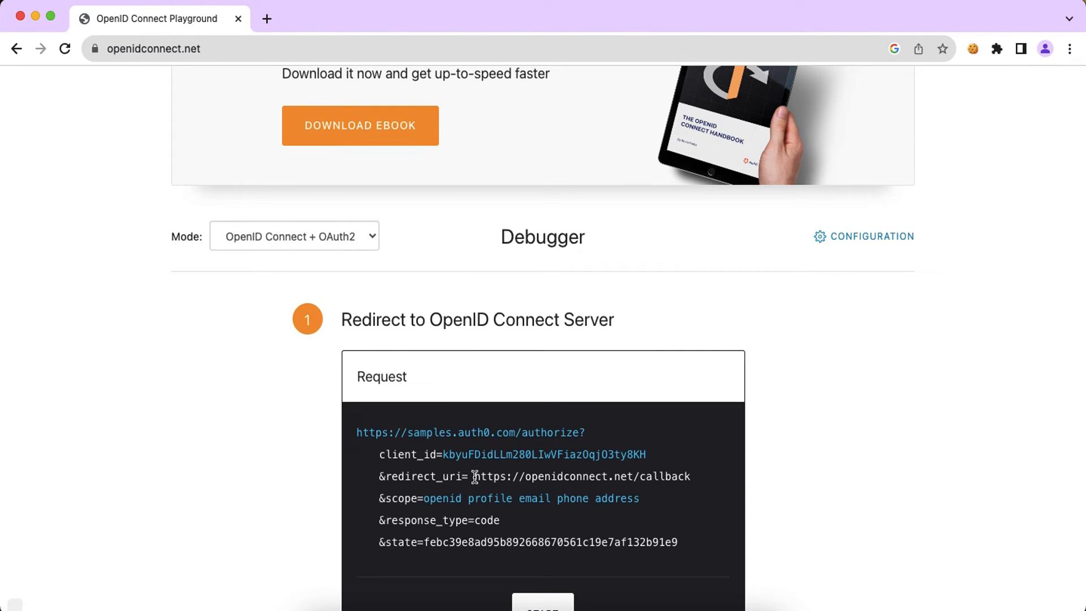
{"action": "left_click_drag", "start_coordinate": [474, 477], "coordinate": [691, 478]}
{"action": "key", "text": "super+c"}
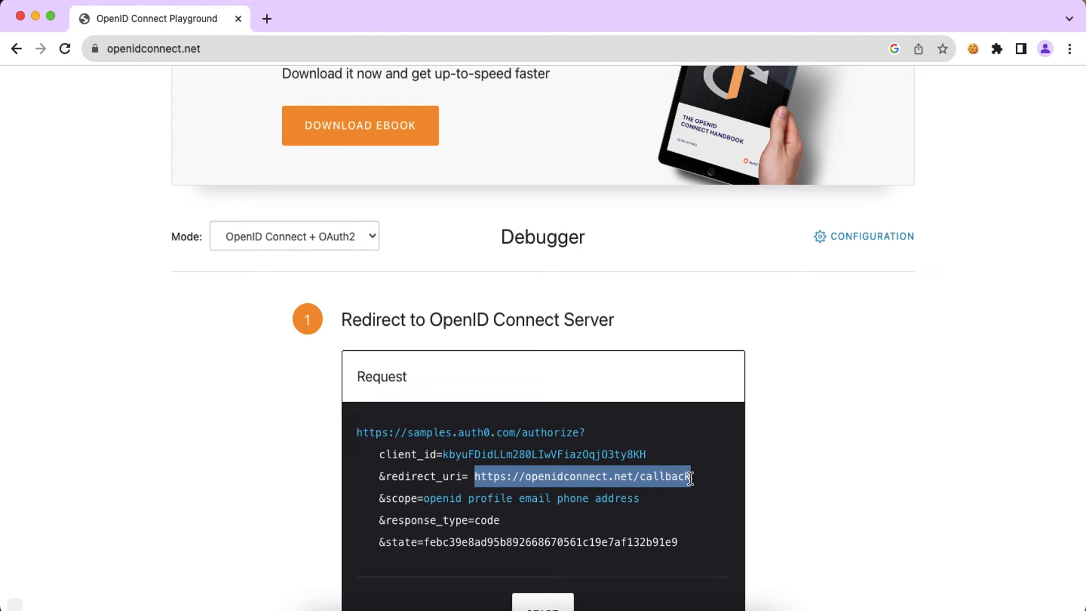
{"action": "key", "text": "super+grave"}
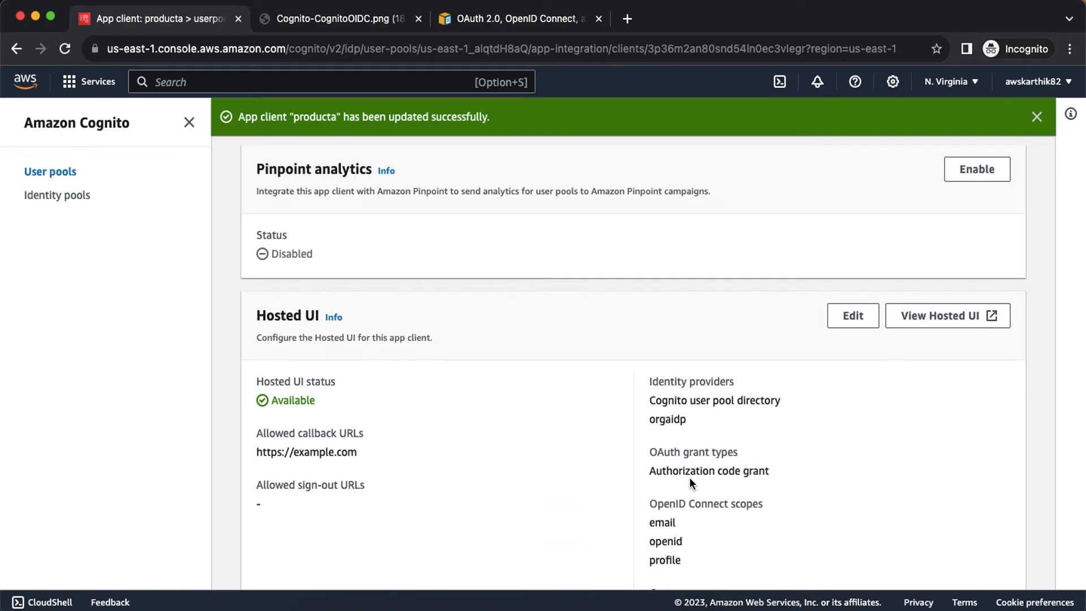
{"action": "scroll", "coordinate": [690, 477], "scroll_direction": "down", "scroll_amount": 3}
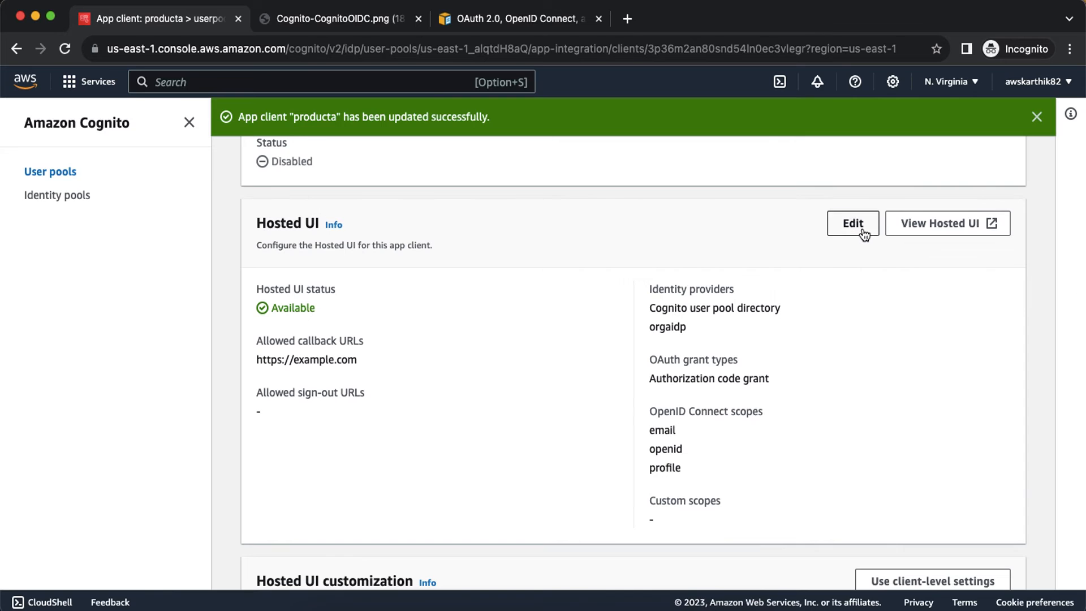
{"action": "left_click", "coordinate": [853, 224]}
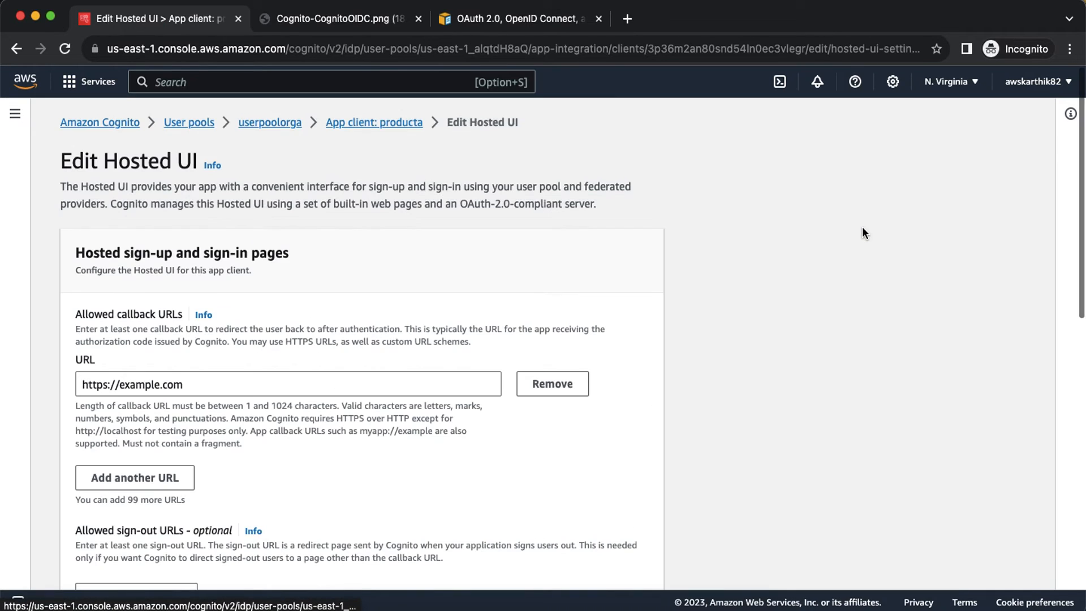
{"action": "left_click_drag", "start_coordinate": [225, 382], "coordinate": [66, 390]}
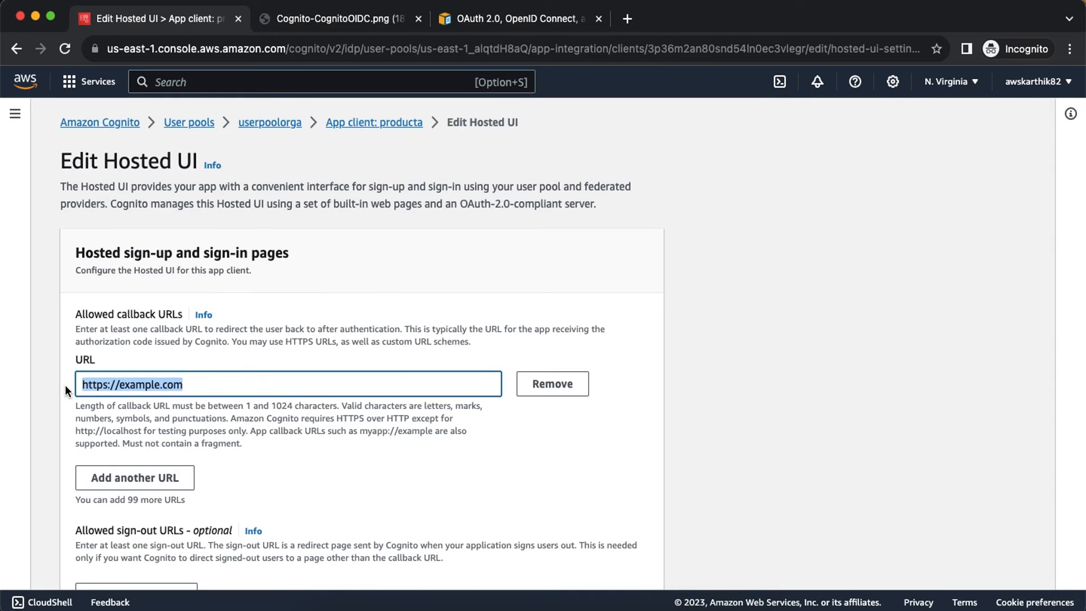
{"action": "key", "text": "super+v"}
{"action": "scroll", "coordinate": [444, 362], "scroll_direction": "down", "scroll_amount": 10}
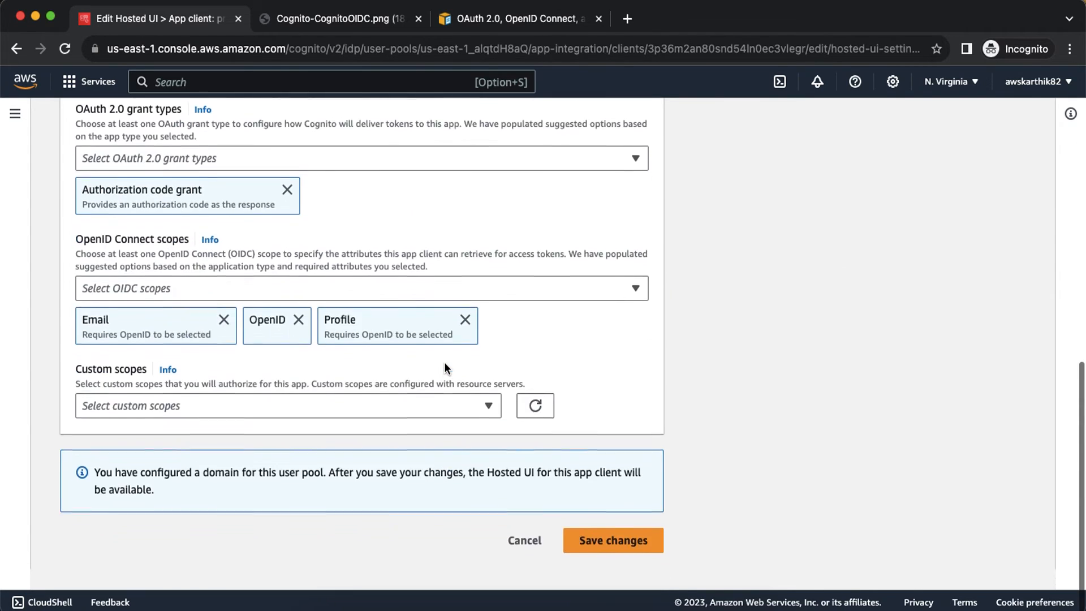
{"action": "left_click", "coordinate": [608, 540]}
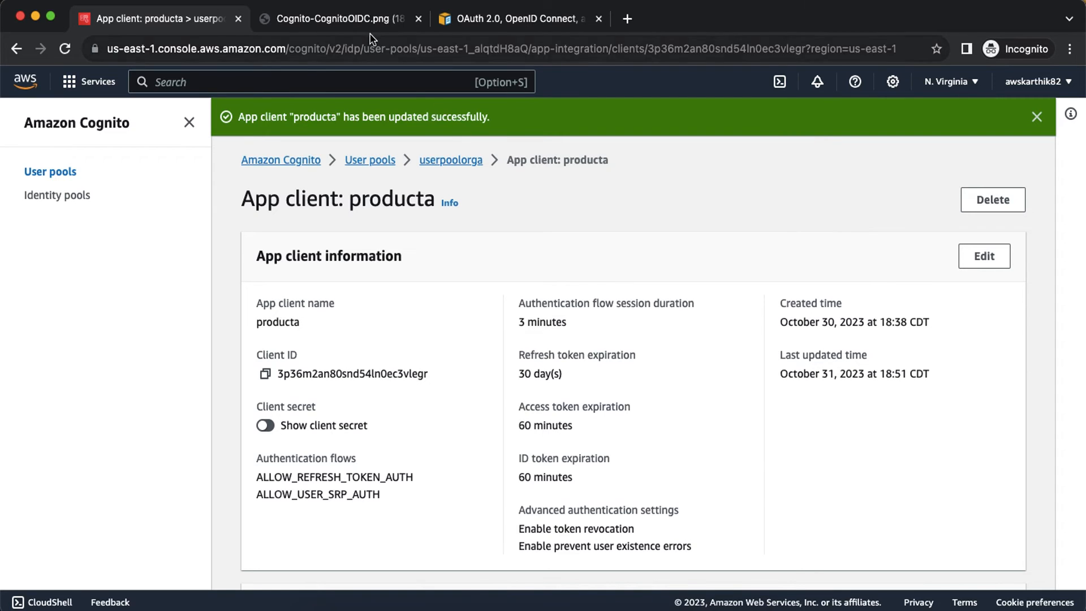
Step: Review the Cognito OIDC integration diagram, then return to the OpenID Connect Playground
{"action": "left_click", "coordinate": [340, 18]}
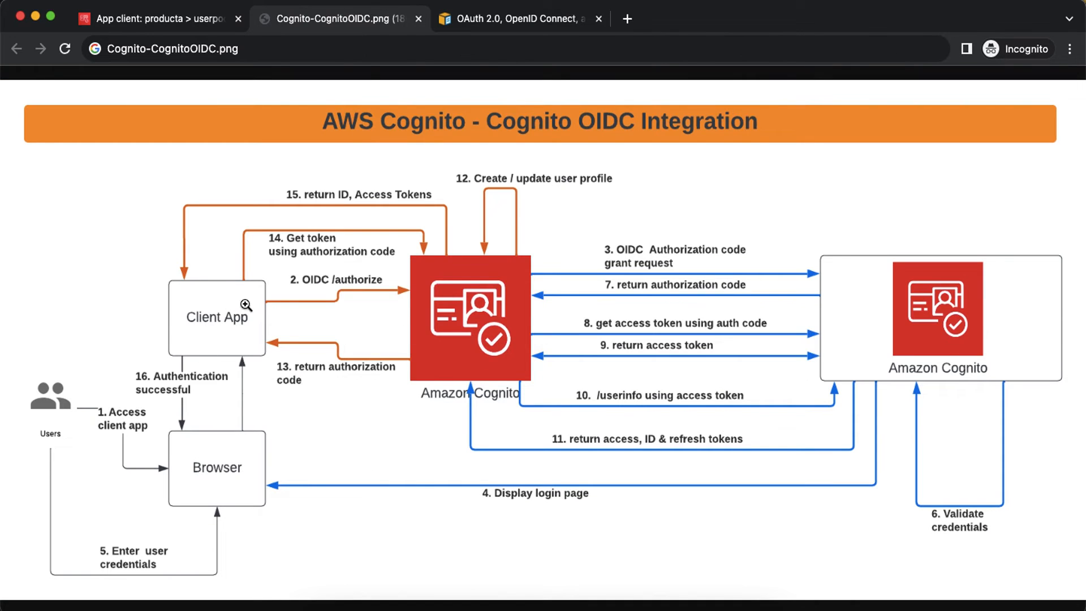
{"action": "key", "text": "super+grave"}
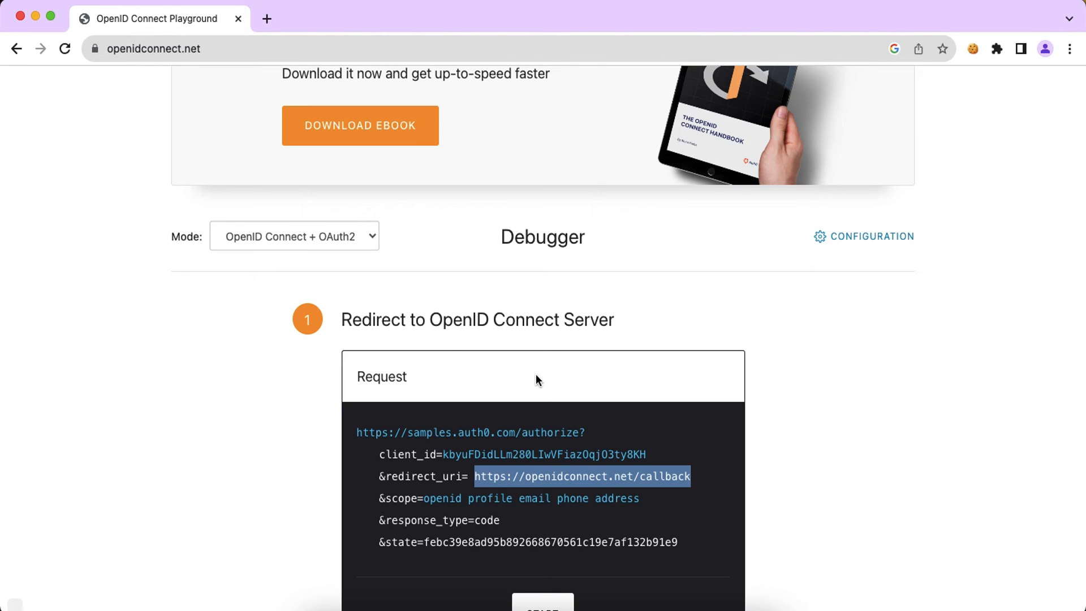
{"action": "key", "text": "super+grave"}
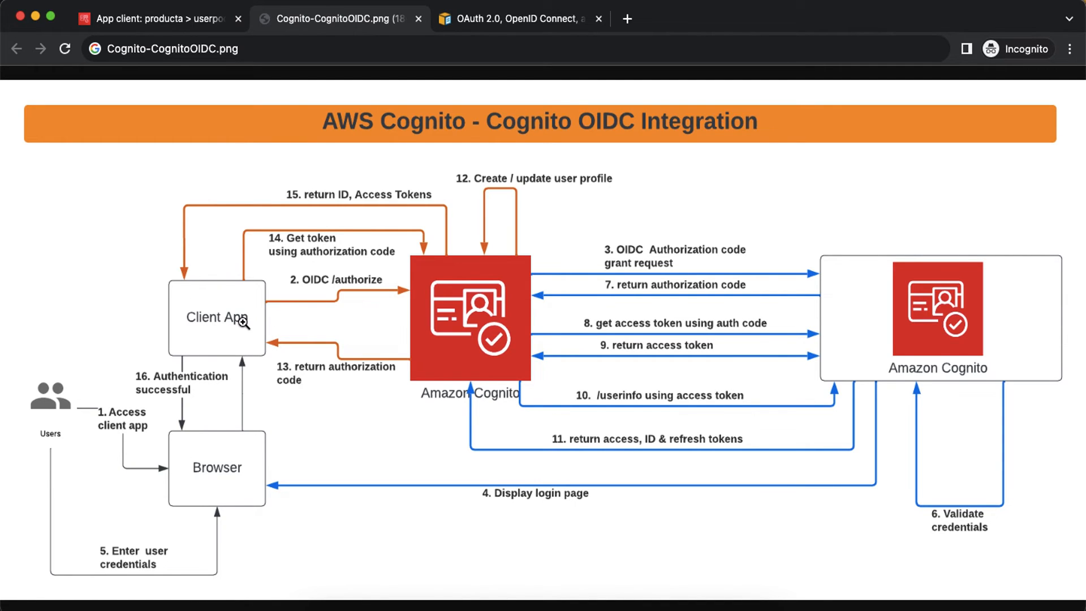
{"action": "left_click", "coordinate": [175, 22]}
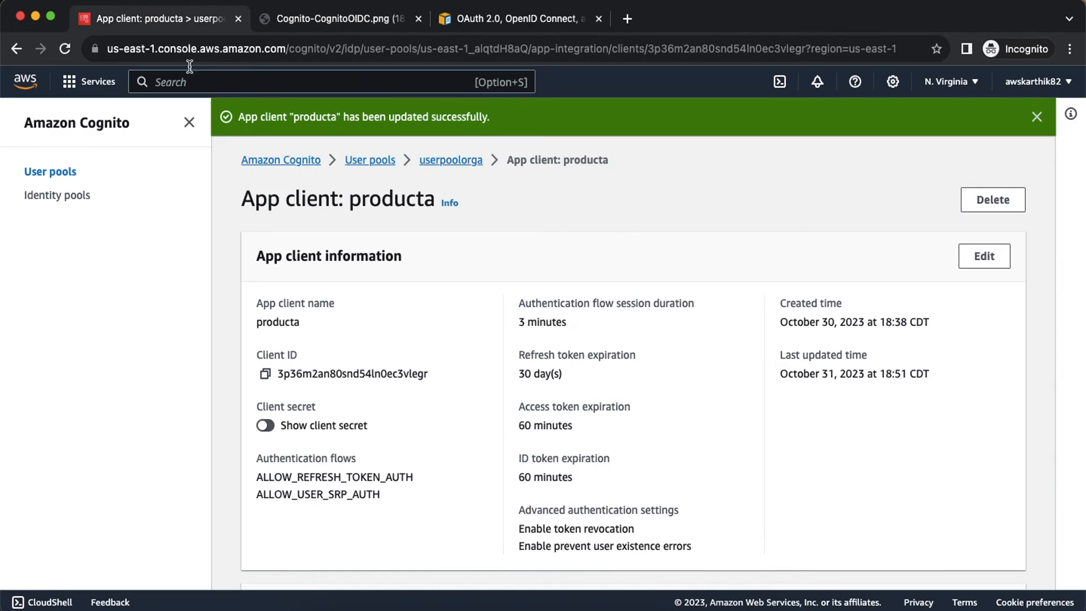
{"action": "scroll", "coordinate": [355, 347], "scroll_direction": "down", "scroll_amount": 10}
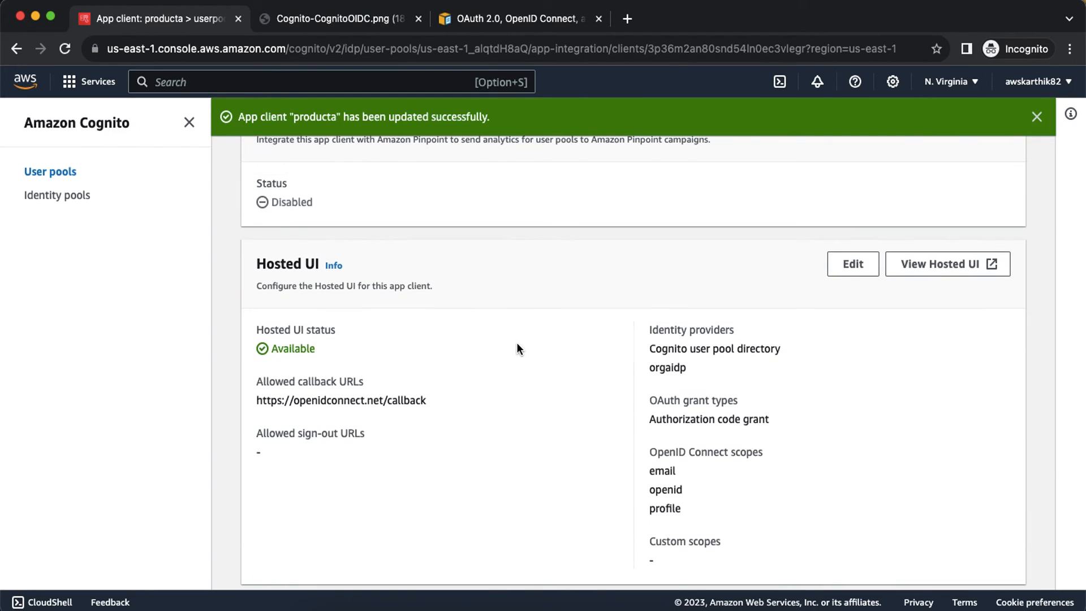
{"action": "key", "text": "super+grave"}
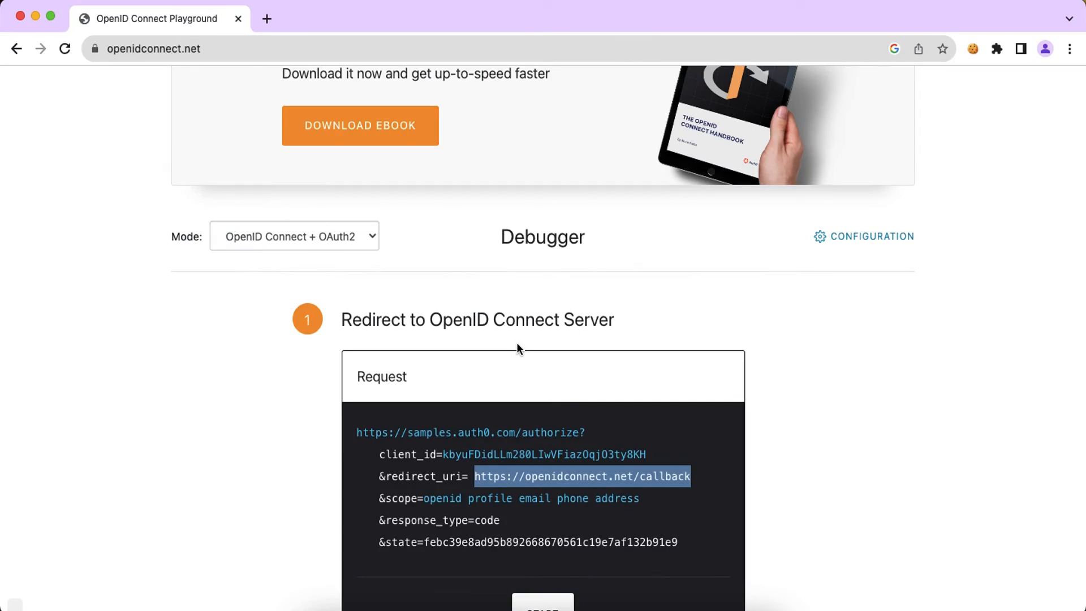
Step: Open the playground's OpenID Connect configuration and choose the Custom server template
{"action": "left_click", "coordinate": [851, 237]}
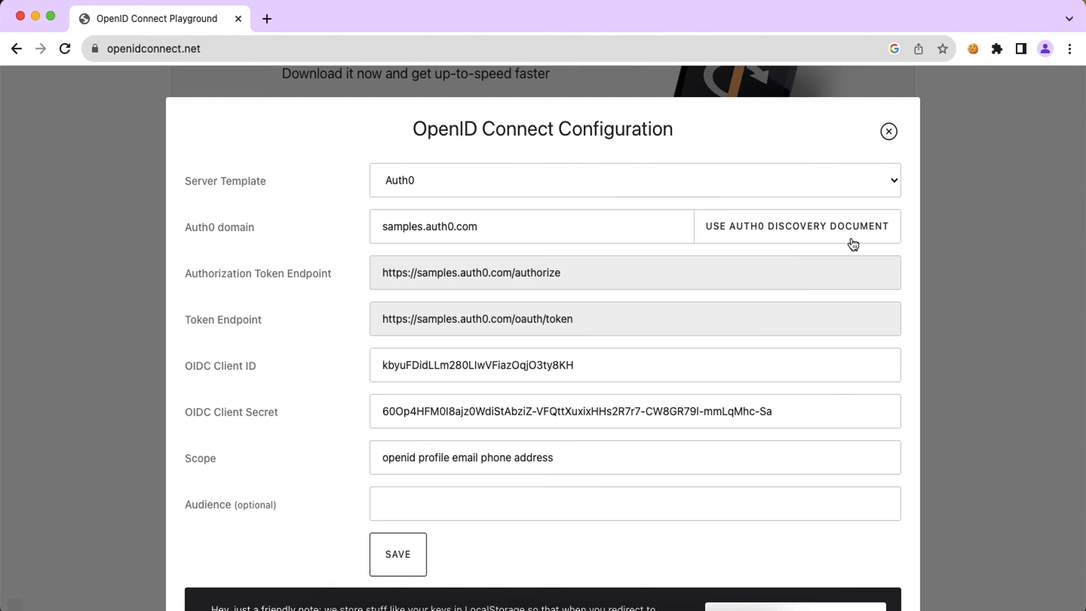
{"action": "left_click", "coordinate": [598, 178]}
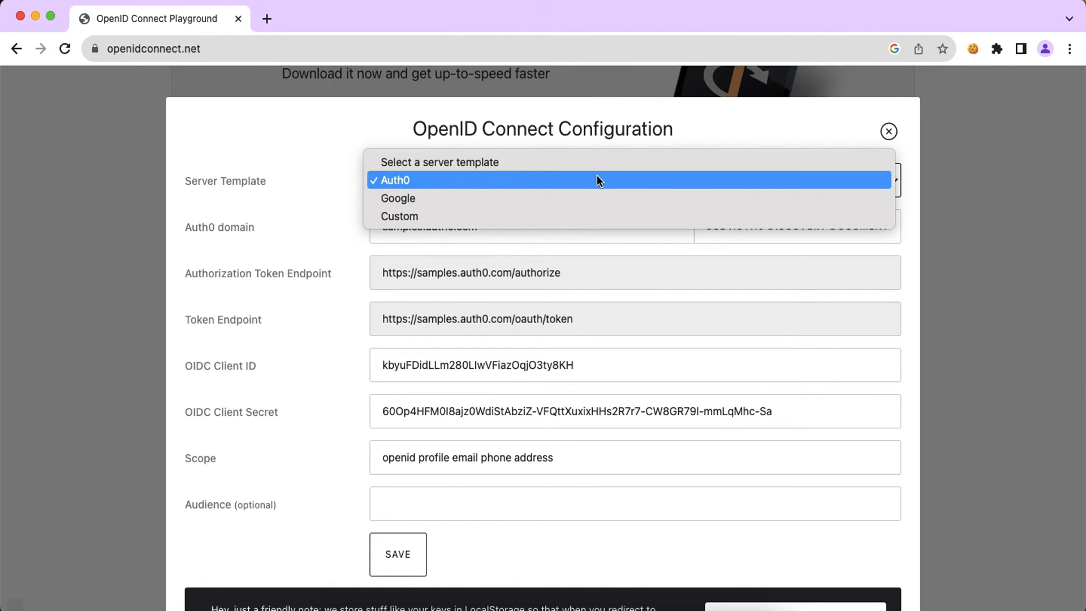
{"action": "left_click", "coordinate": [536, 216]}
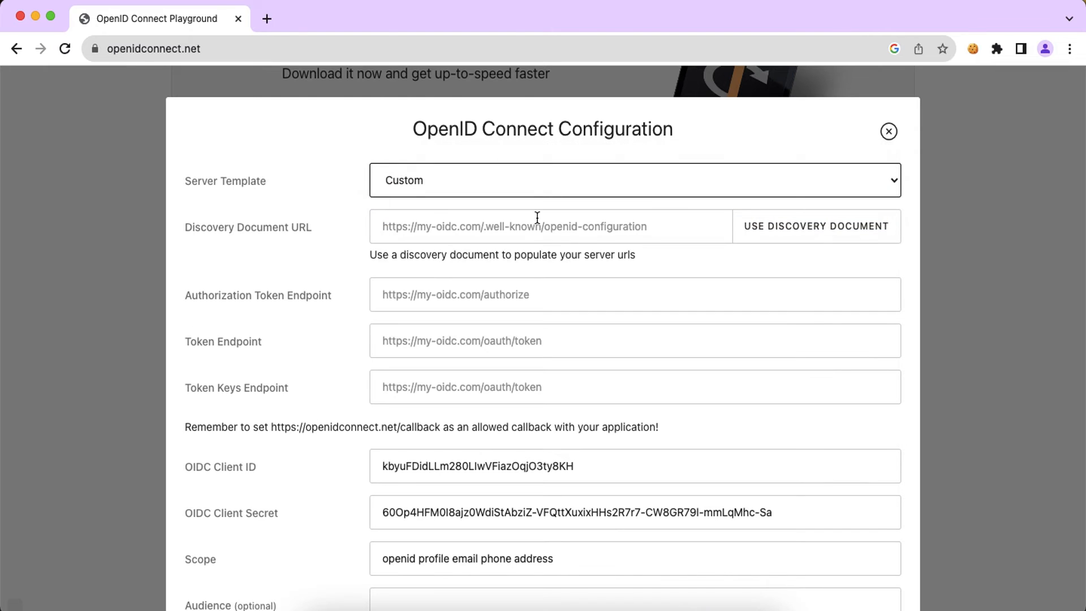
{"action": "left_click", "coordinate": [472, 228]}
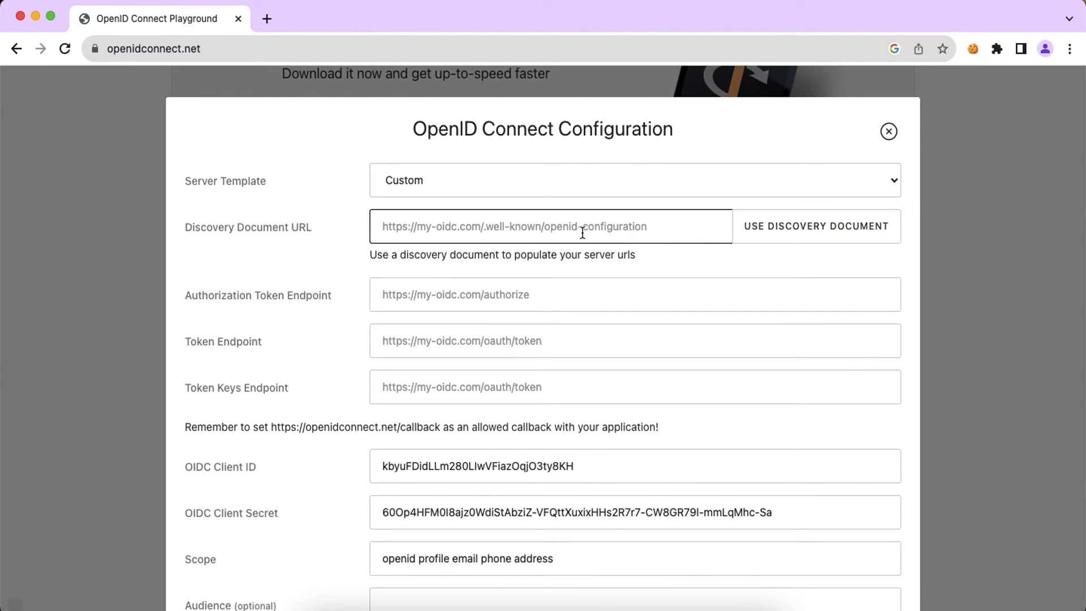
Step: Paste the Cognito openid-configuration discovery URL from the AWS documentation into Discovery Document URL
{"action": "key", "text": "super+grave"}
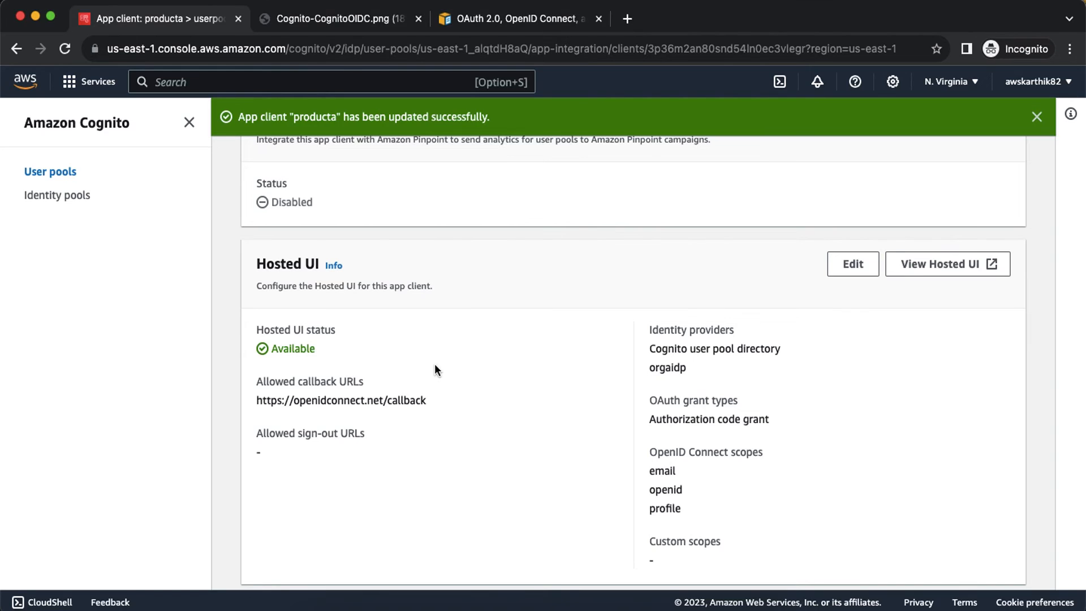
{"action": "left_click", "coordinate": [479, 16]}
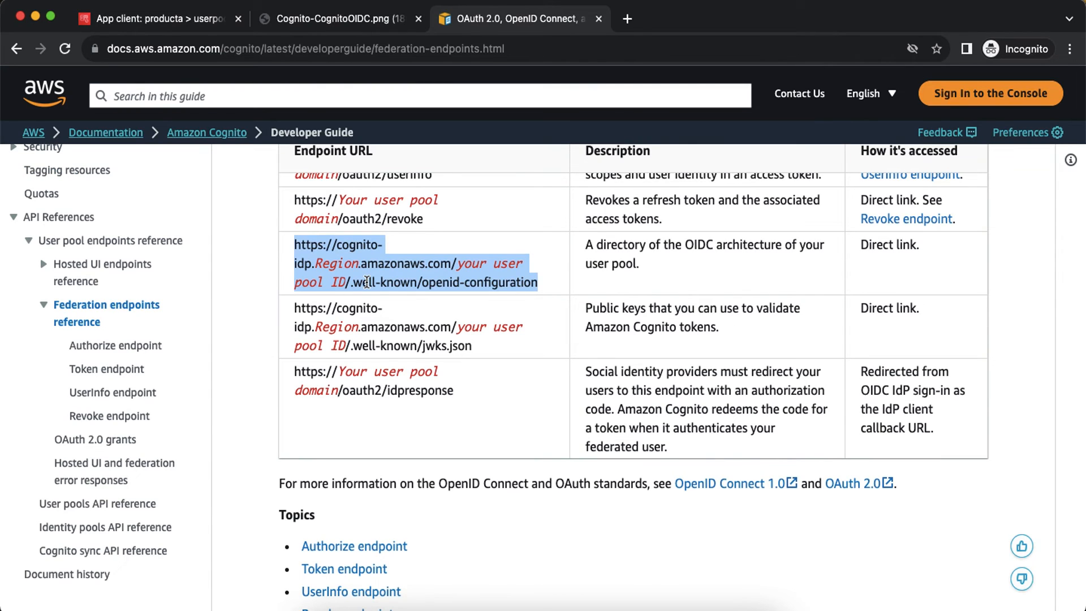
{"action": "key", "text": "super+c"}
{"action": "key", "text": "super+grave"}
{"action": "key", "text": "super+v"}
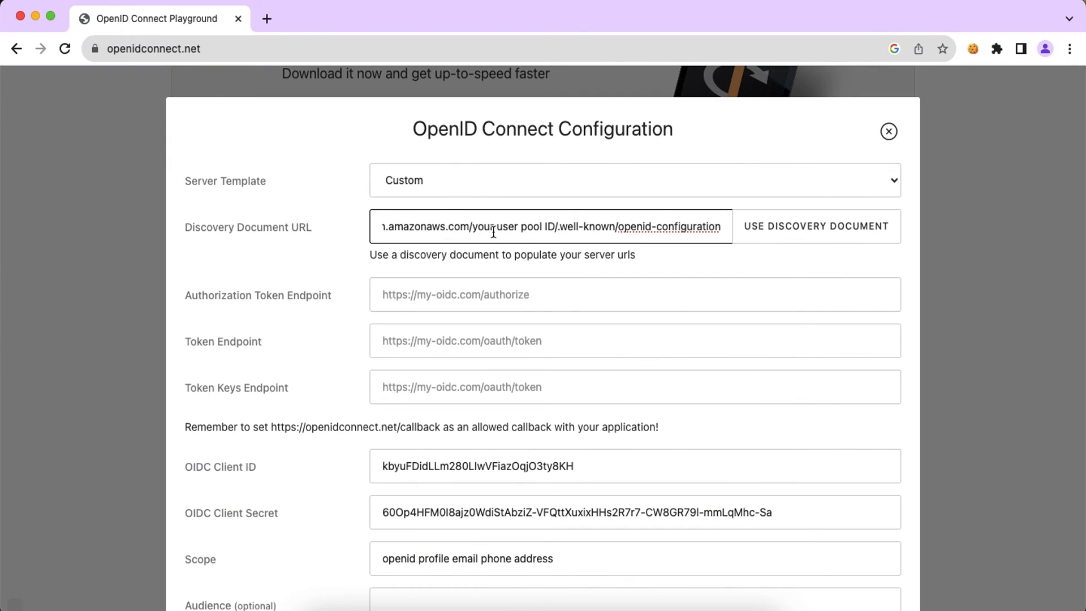
{"action": "scroll", "coordinate": [509, 228], "scroll_direction": "left", "scroll_amount": 3}
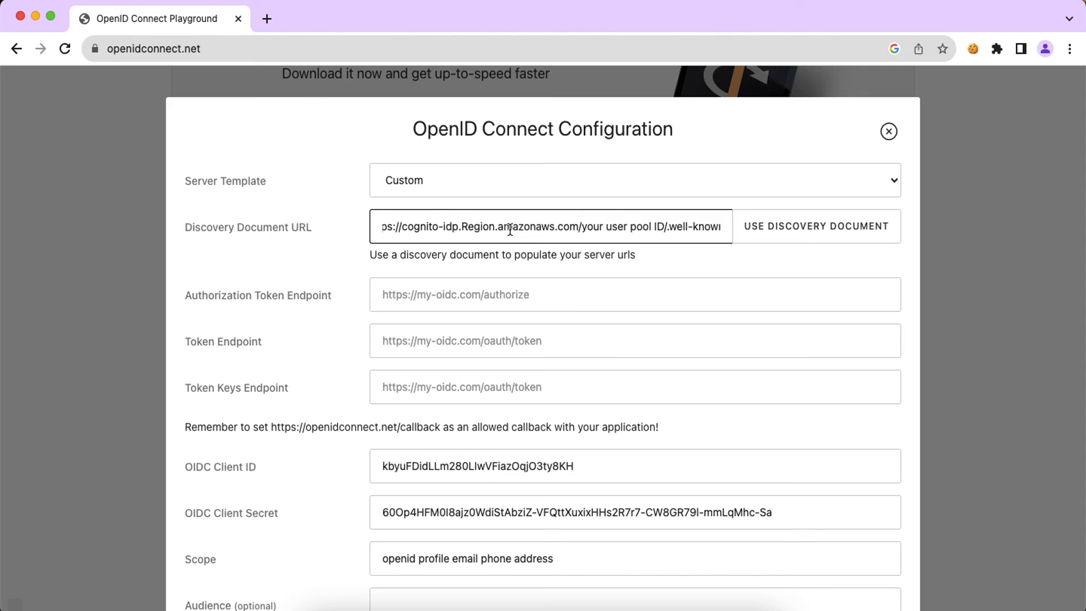
Step: Copy the user pool ID from the userpoolorga user pool page in the Cognito console
{"action": "key", "text": "super+grave"}
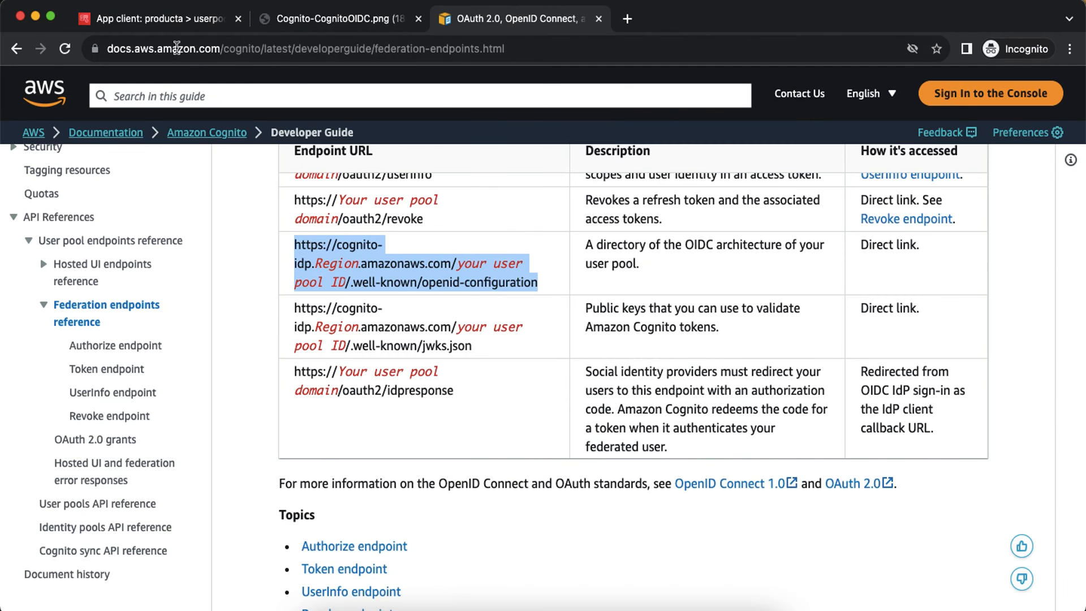
{"action": "left_click", "coordinate": [161, 23]}
{"action": "scroll", "coordinate": [359, 153], "scroll_direction": "up", "scroll_amount": 10}
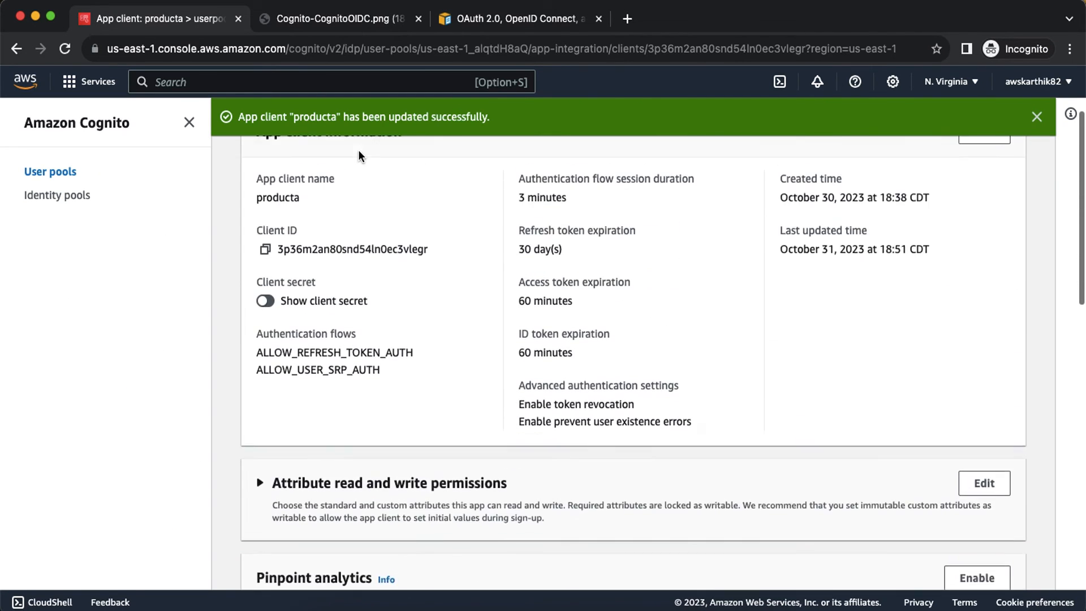
{"action": "scroll", "coordinate": [358, 149], "scroll_direction": "up", "scroll_amount": 3}
{"action": "left_click", "coordinate": [450, 164]}
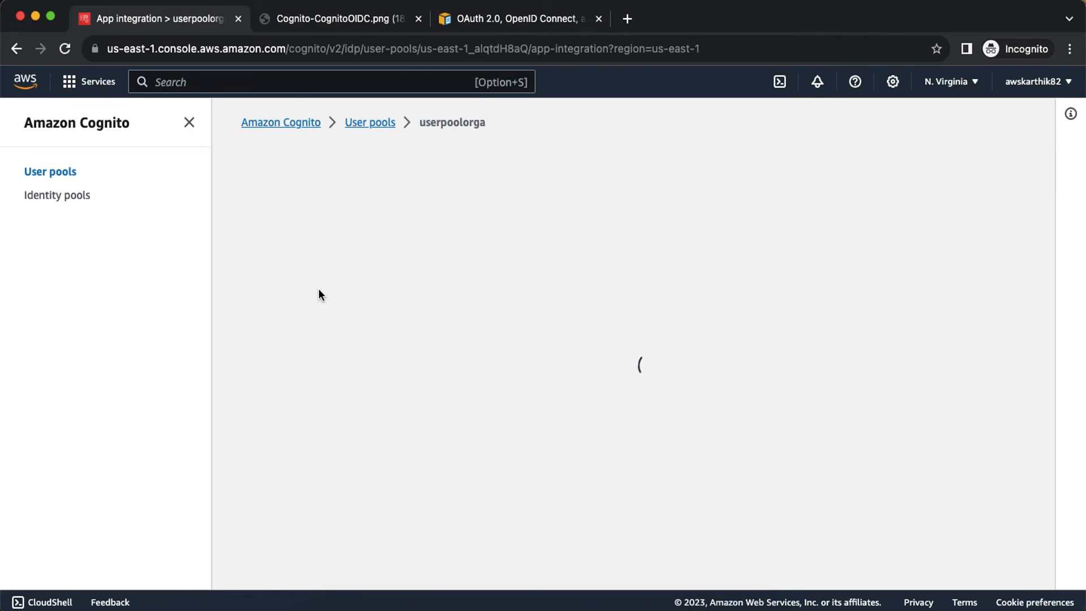
{"action": "left_click", "coordinate": [265, 336]}
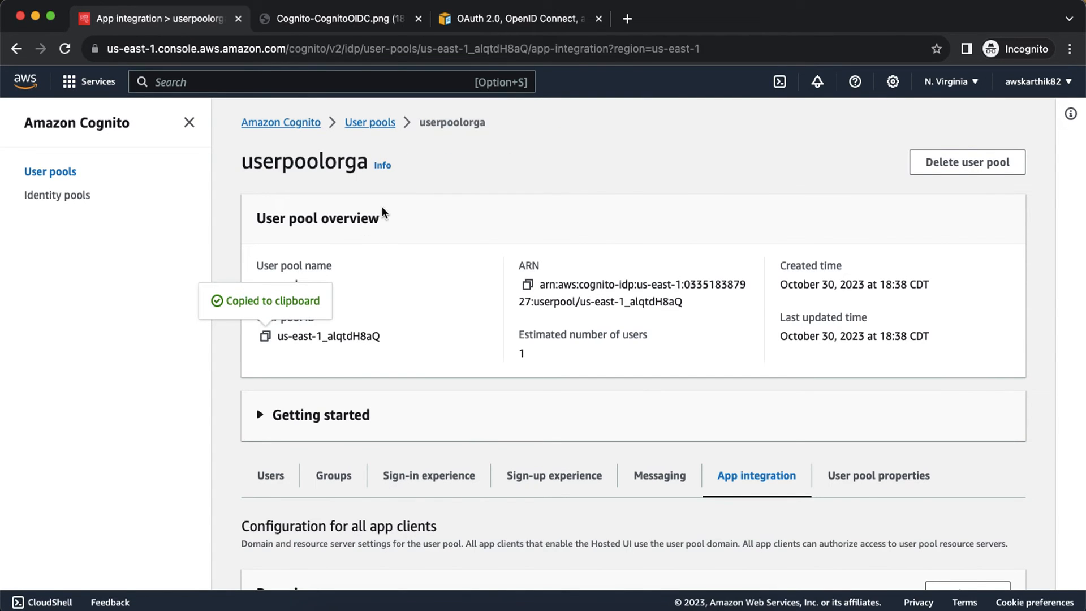
{"action": "left_click", "coordinate": [317, 20]}
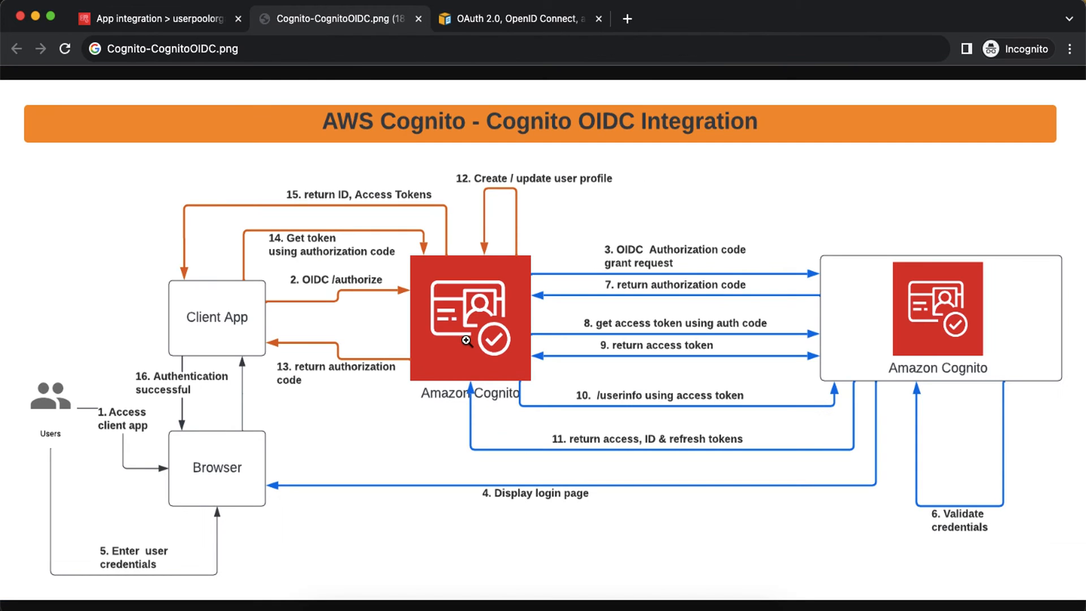
{"action": "left_click", "coordinate": [179, 25]}
{"action": "key", "text": "super+grave"}
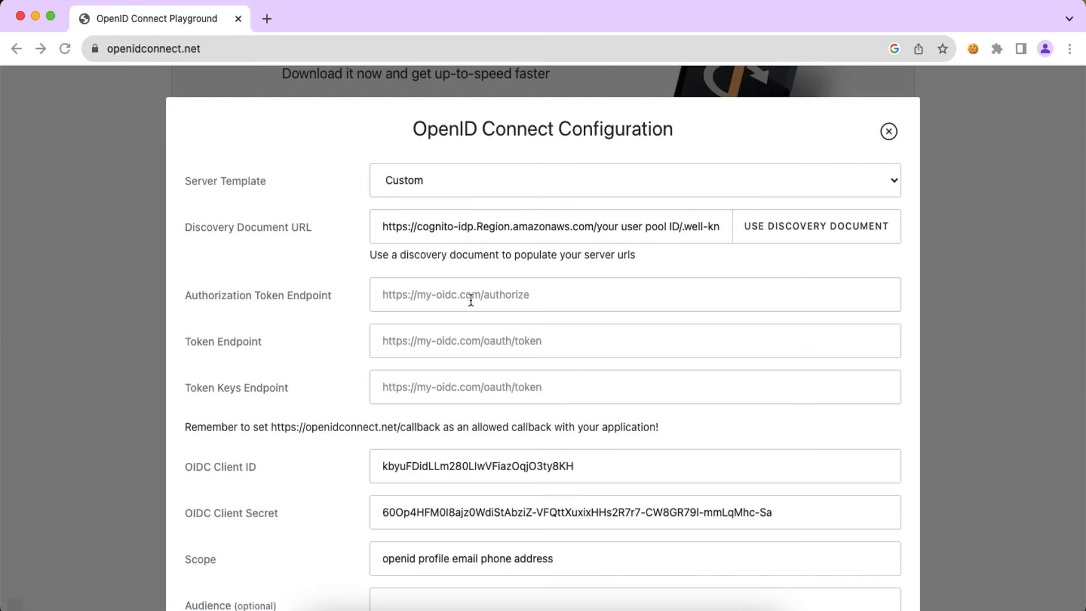
Step: Replace the URL's user pool placeholder with the pool ID and the Region placeholder with us-east-1
{"action": "left_click_drag", "start_coordinate": [594, 228], "coordinate": [675, 230]}
{"action": "left_click", "coordinate": [651, 228]}
{"action": "key", "text": "super+v"}
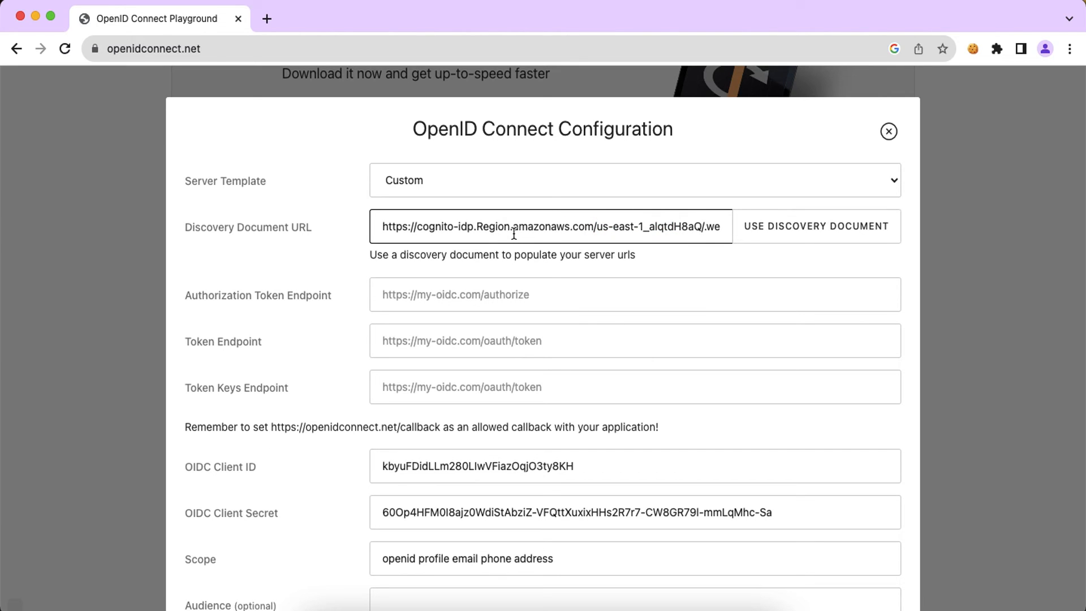
{"action": "double_click", "coordinate": [499, 228]}
{"action": "type", "text": "us-east-1"}
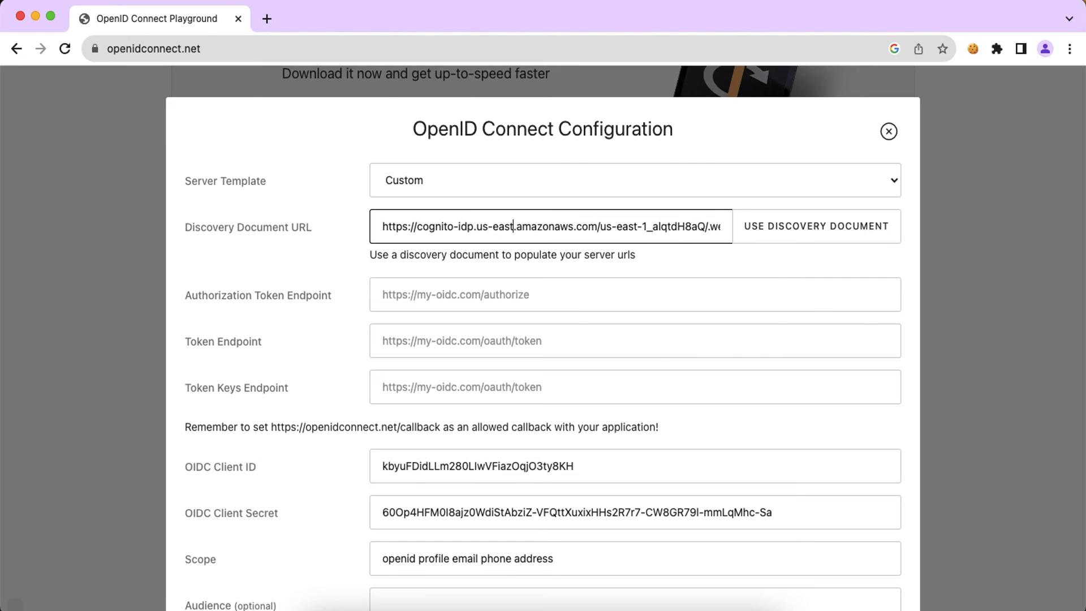
Step: Load endpoints via USE DISCOVERY DOCUMENT and verify the discovery JSON in a new browser tab
{"action": "left_click", "coordinate": [777, 236]}
{"action": "left_click", "coordinate": [653, 229]}
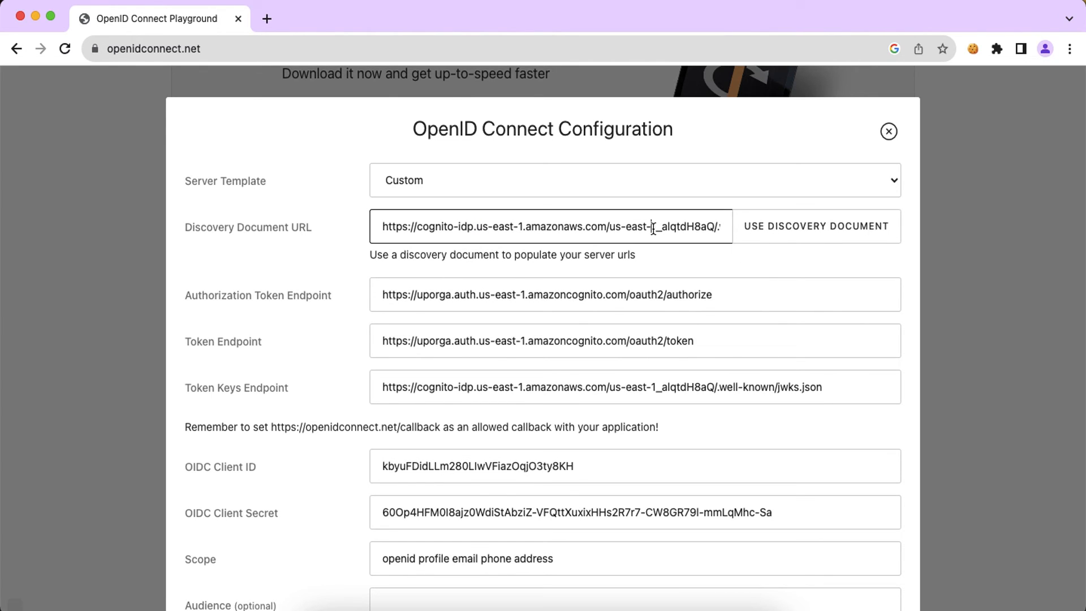
{"action": "key", "text": "super+a"}
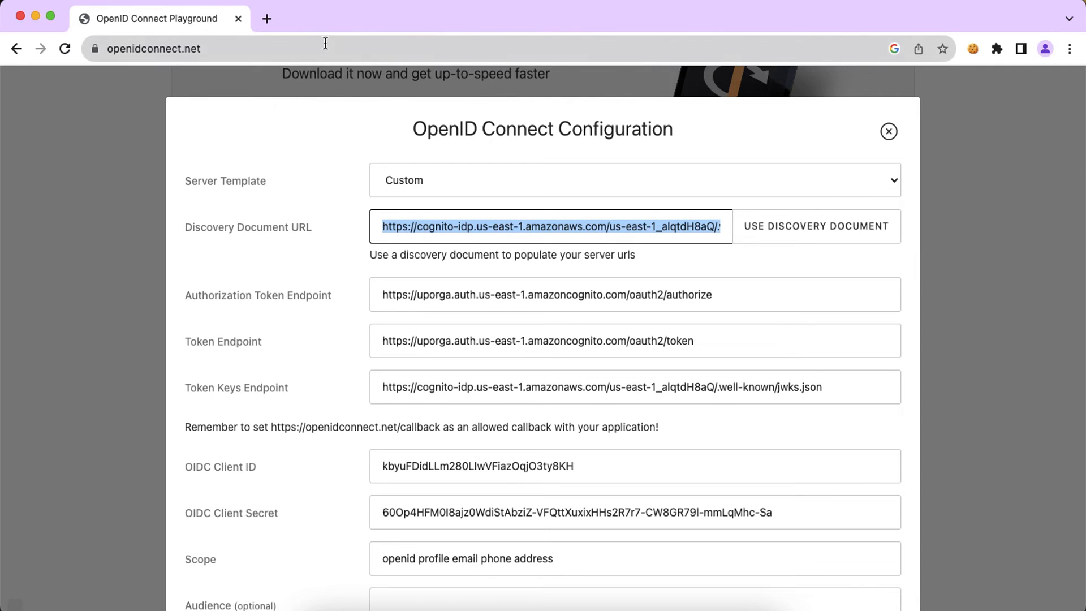
{"action": "left_click", "coordinate": [270, 18]}
{"action": "key", "text": "super+v"}
{"action": "key", "text": "Return"}
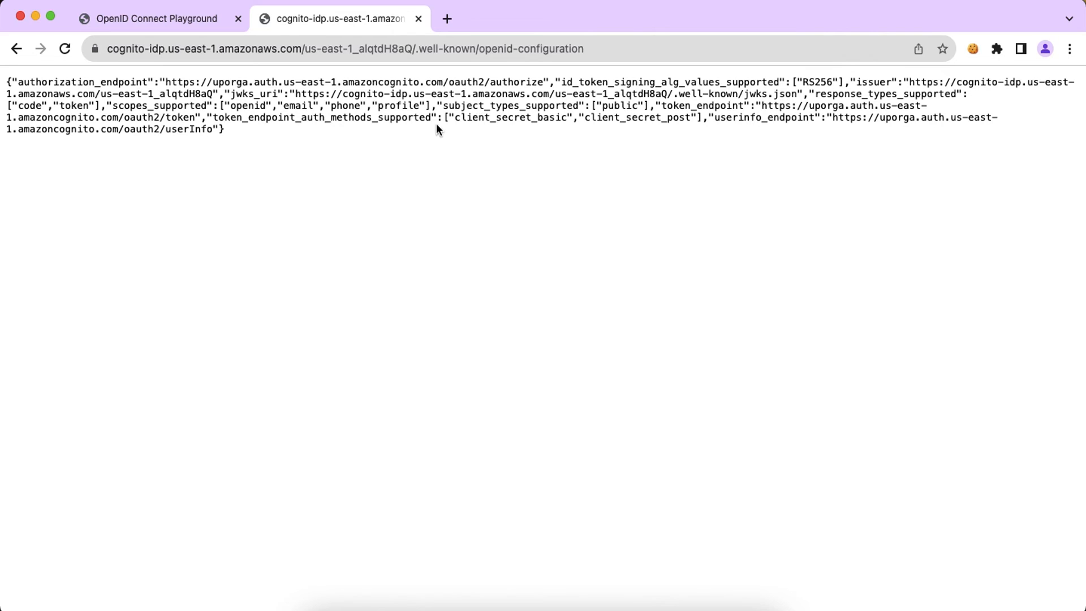
{"action": "left_click", "coordinate": [418, 19]}
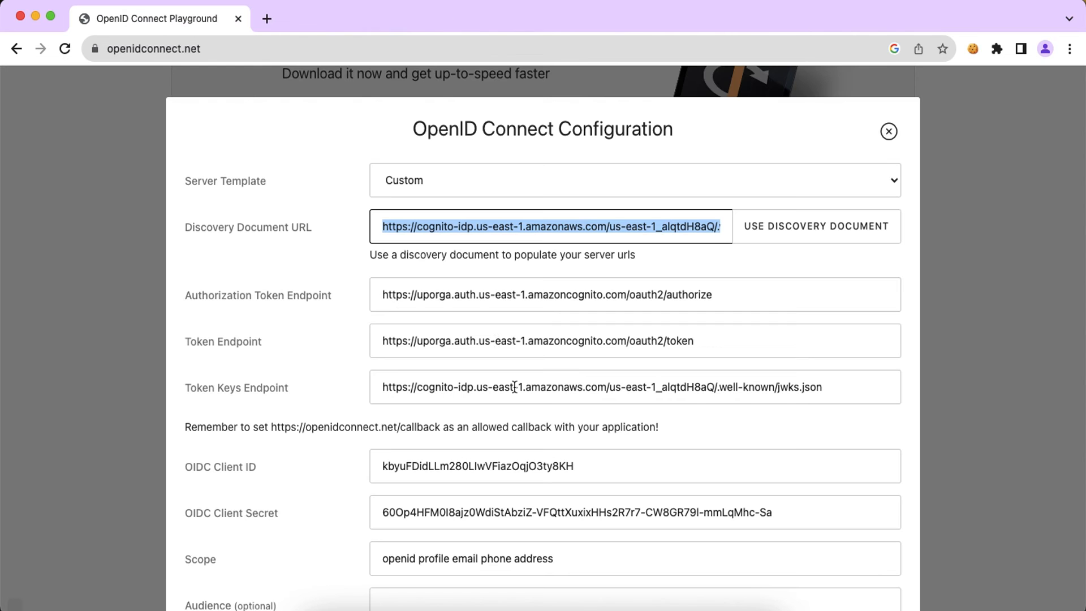
Step: Clear the old client credentials and enter the producta app client's Client ID from Cognito
{"action": "double_click", "coordinate": [462, 461]}
{"action": "key", "text": "BackSpace"}
{"action": "key", "text": "Tab"}
{"action": "key", "text": "BackSpace"}
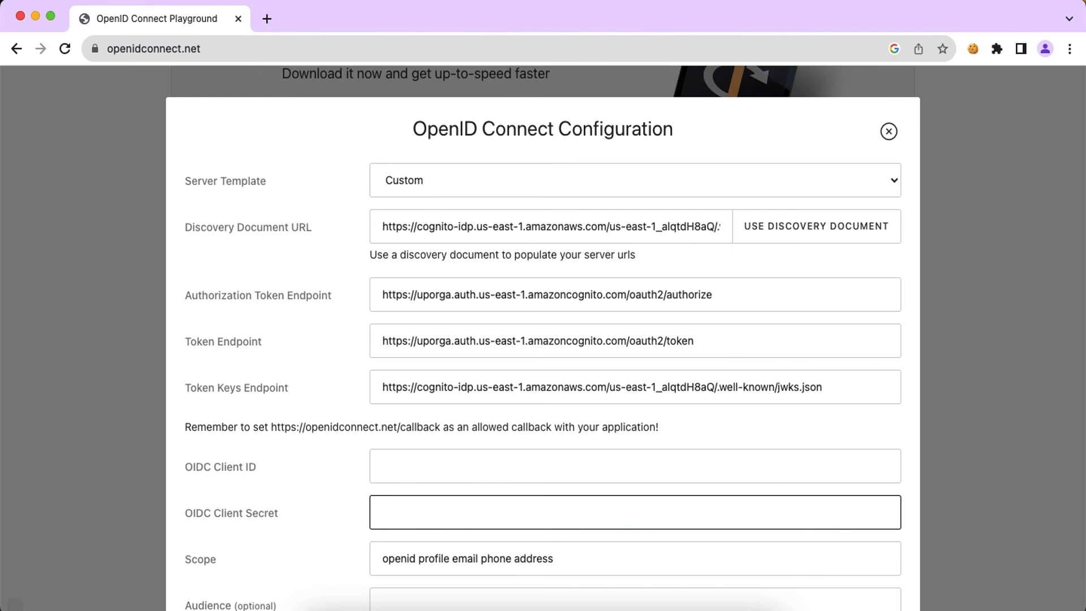
{"action": "key", "text": "super+grave"}
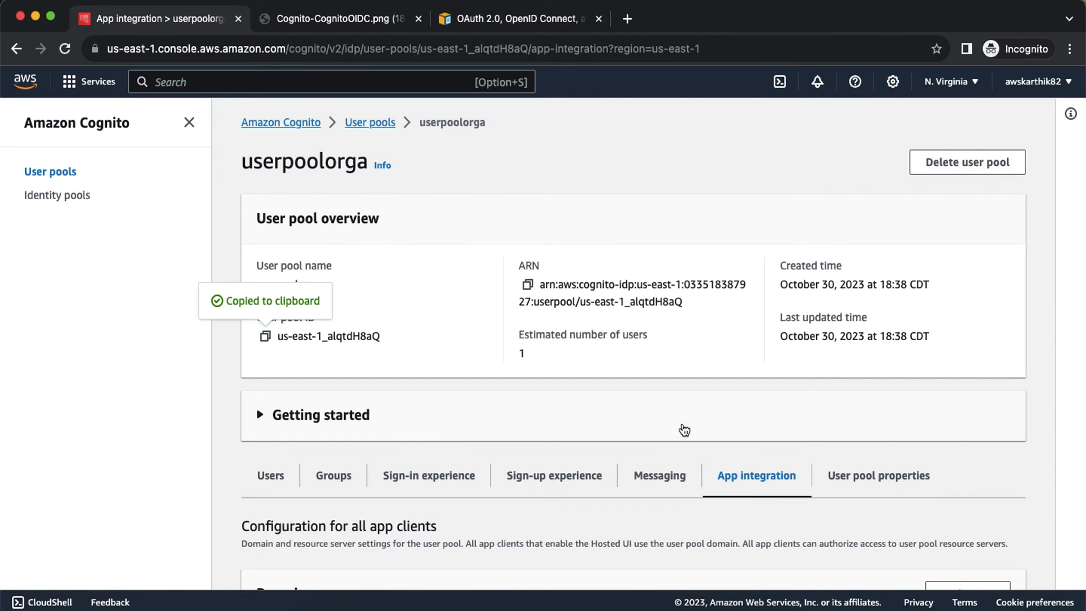
{"action": "scroll", "coordinate": [685, 430], "scroll_direction": "down", "scroll_amount": 10}
{"action": "left_click", "coordinate": [329, 547]}
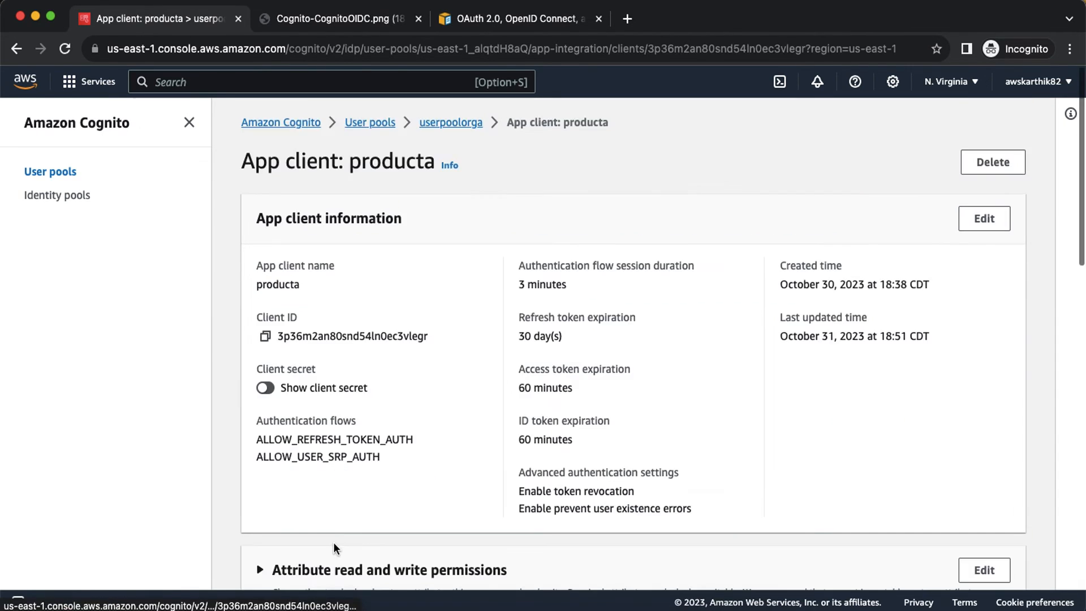
{"action": "left_click", "coordinate": [264, 336]}
{"action": "key", "text": "super+grave"}
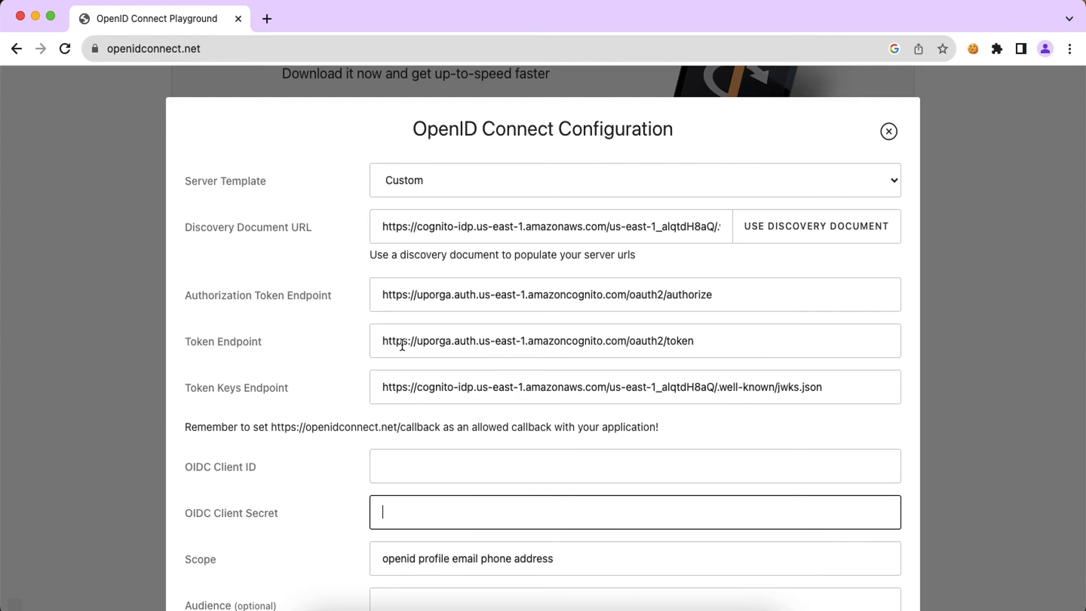
{"action": "left_click", "coordinate": [398, 467]}
{"action": "key", "text": "super+v"}
{"action": "key", "text": "Tab"}
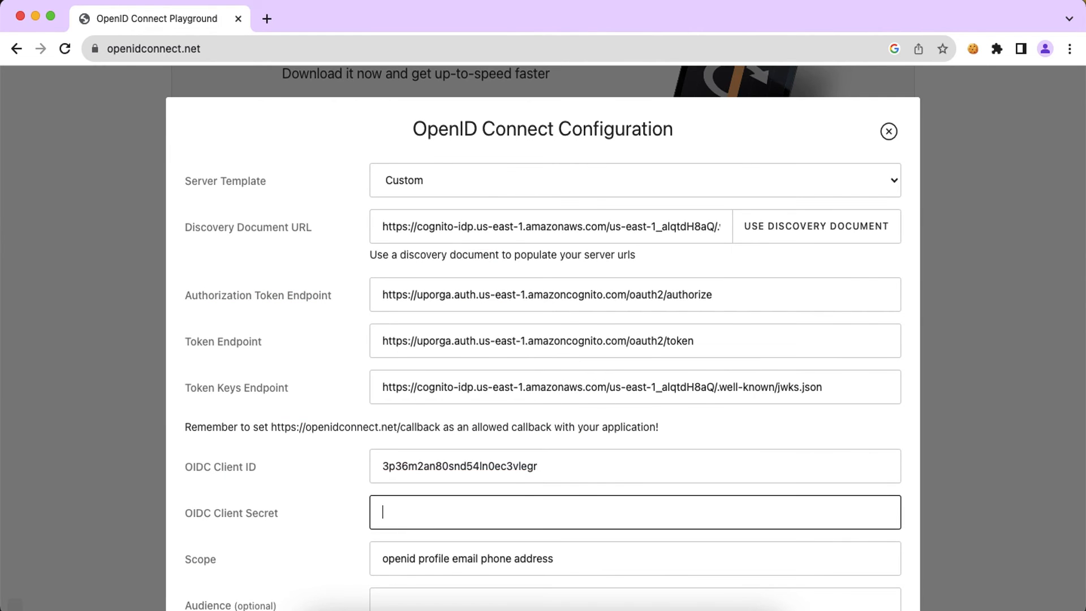
Step: Copy the producta client secret from Cognito into the Client Secret field
{"action": "key", "text": "super+grave"}
{"action": "left_click", "coordinate": [276, 388]}
{"action": "left_click", "coordinate": [269, 414]}
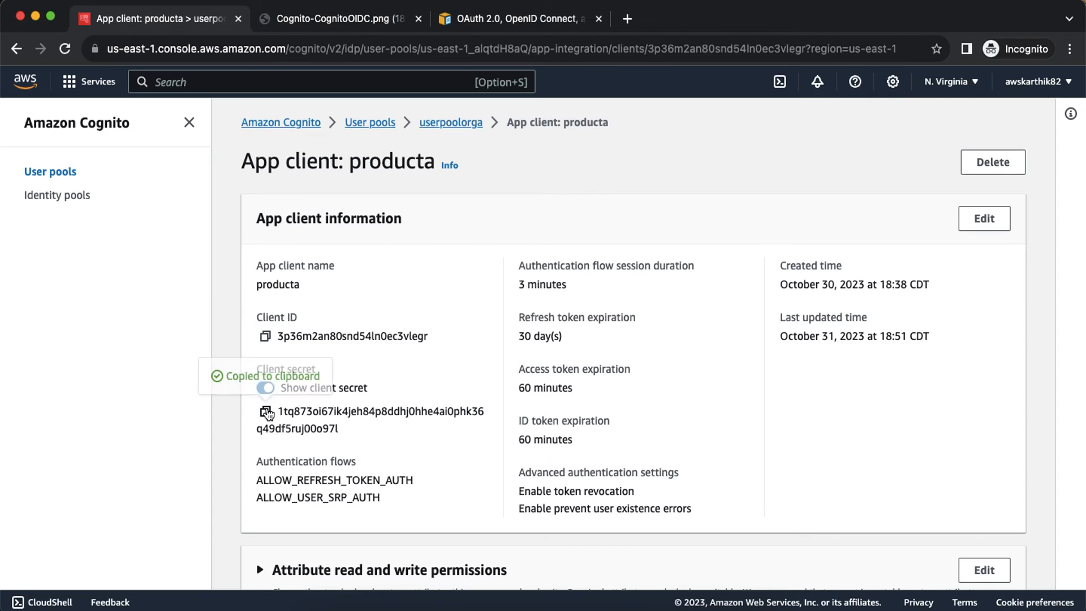
{"action": "key", "text": "super+grave"}
{"action": "key", "text": "super+v"}
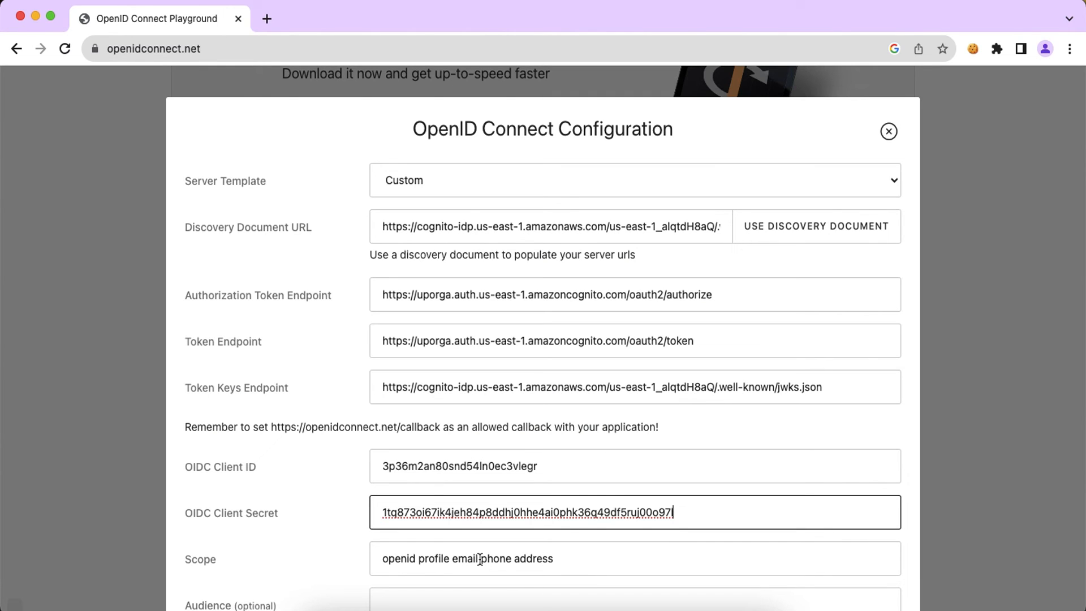
Step: Remove 'phone address' so Scope reads openid profile email
{"action": "left_click", "coordinate": [611, 560]}
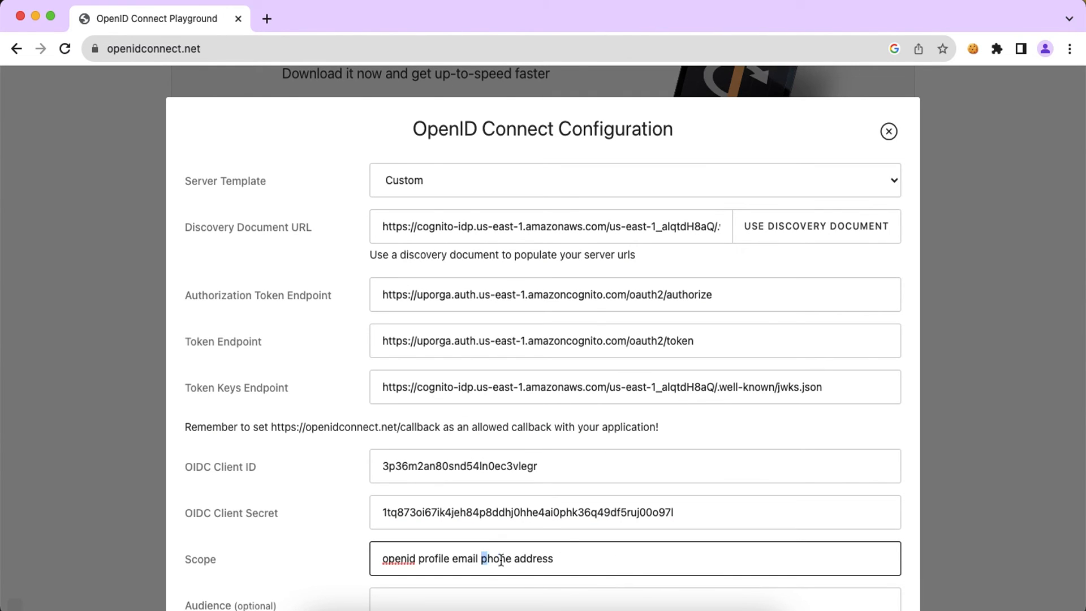
{"action": "left_click_drag", "start_coordinate": [482, 559], "coordinate": [628, 560]}
{"action": "key", "text": "BackSpace"}
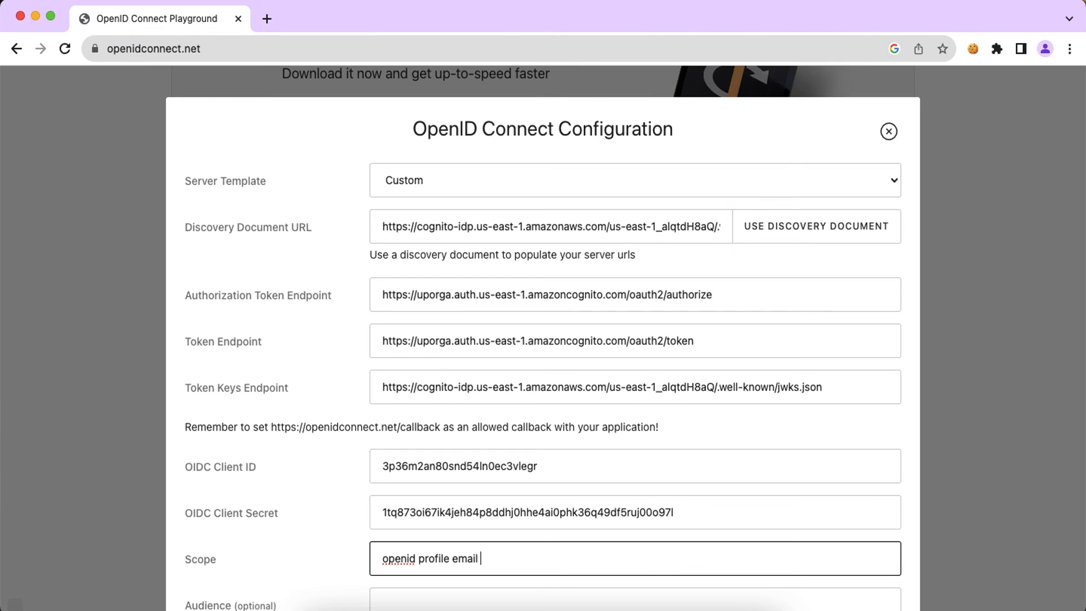
{"action": "scroll", "coordinate": [543, 339], "scroll_direction": "down", "scroll_amount": 3}
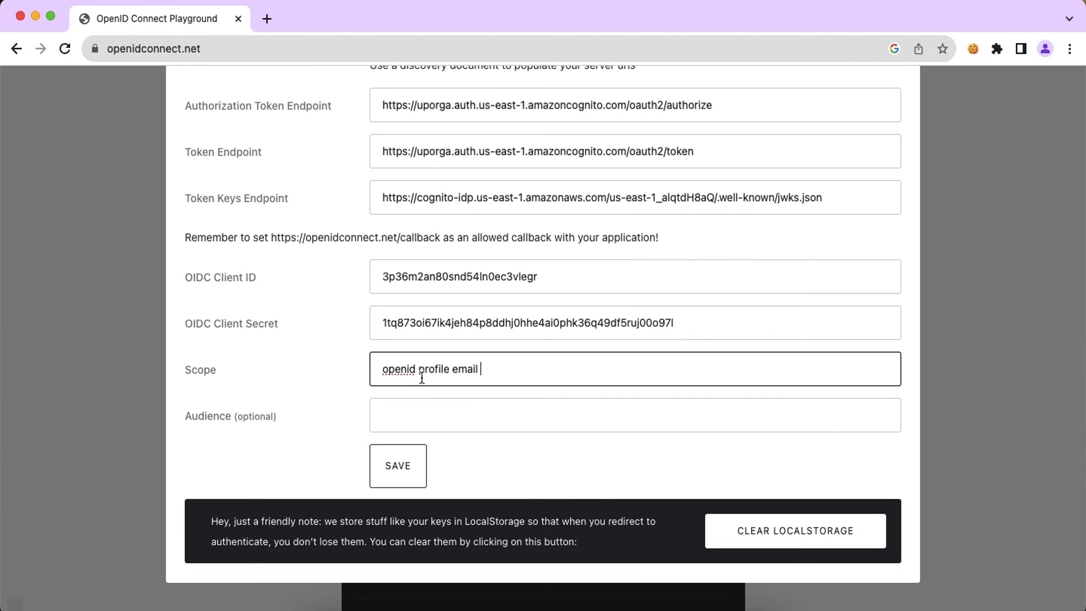
Step: Save the configuration and review the step 1 authorize request against the Cognito integration diagram
{"action": "left_click", "coordinate": [408, 477]}
{"action": "scroll", "coordinate": [650, 447], "scroll_direction": "down", "scroll_amount": 4}
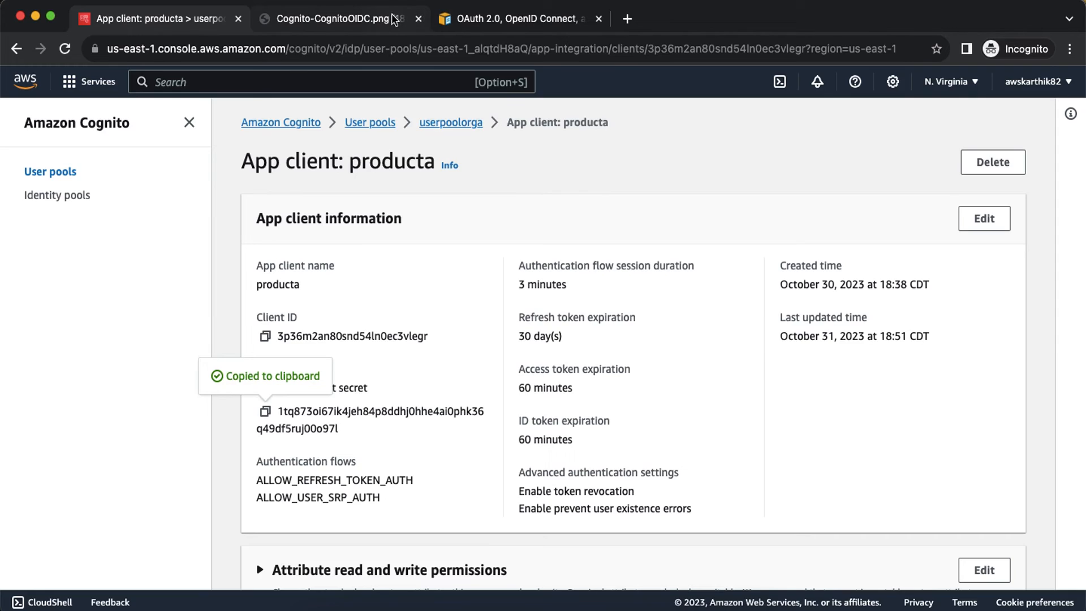
{"action": "left_click", "coordinate": [395, 21]}
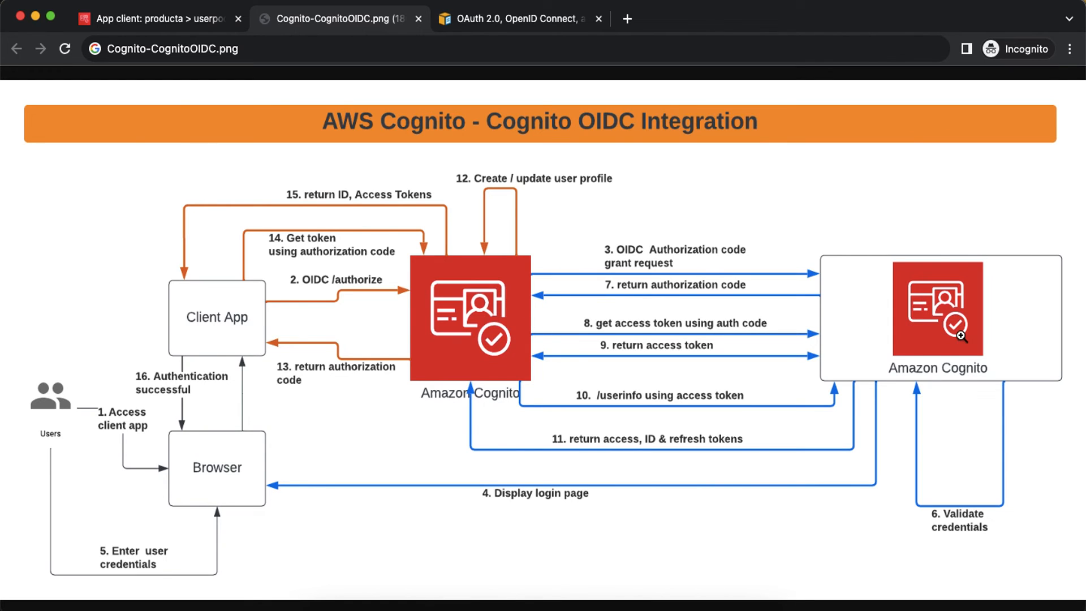
{"action": "key", "text": "super+grave"}
Step: Open Chrome Developer Tools from More Tools and show the Network tab
{"action": "left_click", "coordinate": [1070, 49]}
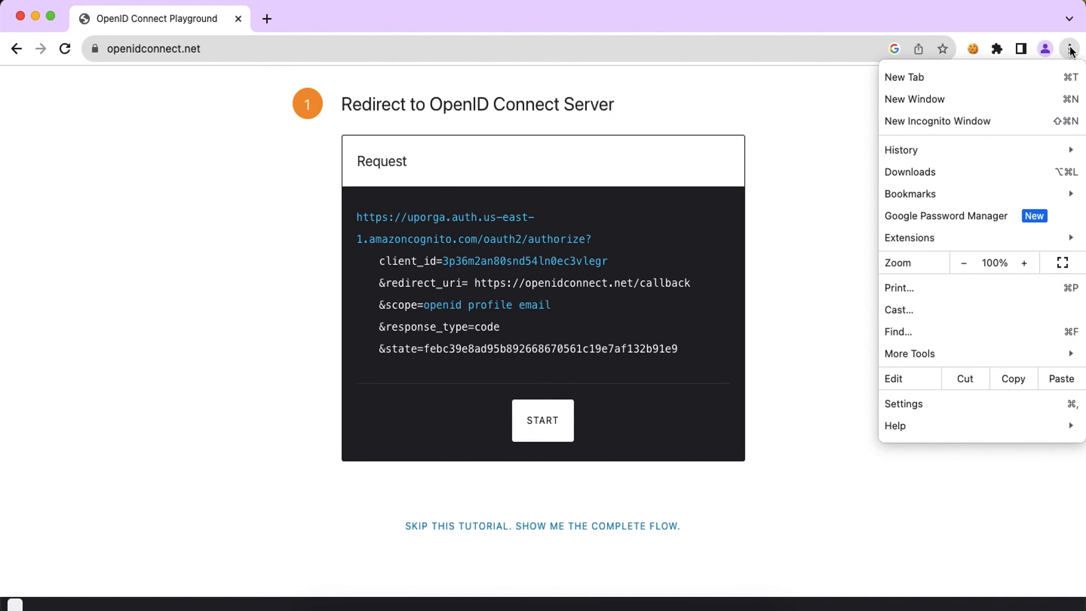
{"action": "mouse_move", "coordinate": [927, 355]}
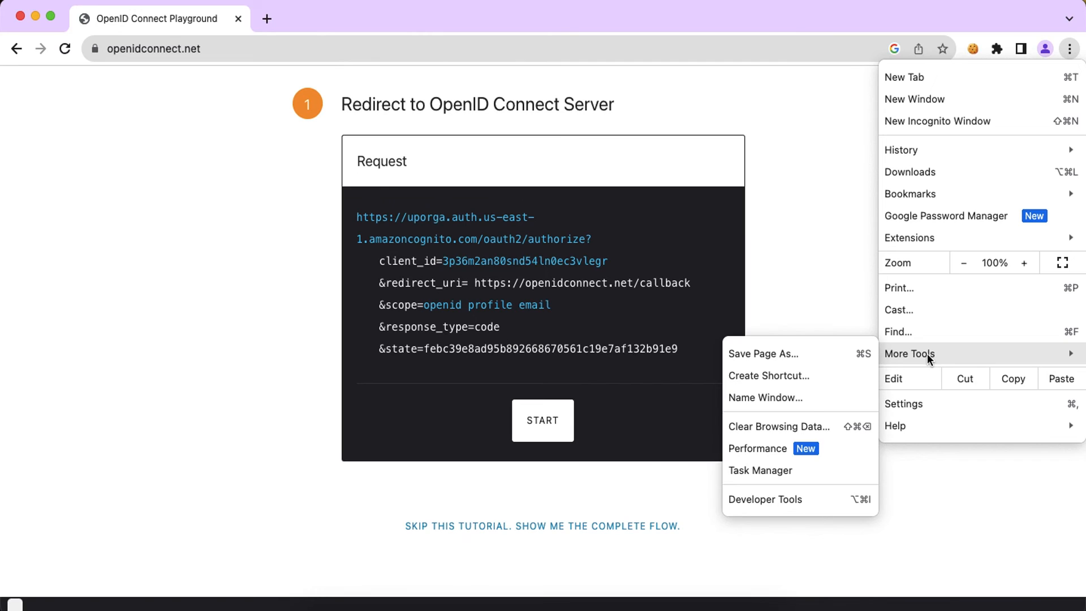
{"action": "left_click", "coordinate": [766, 493]}
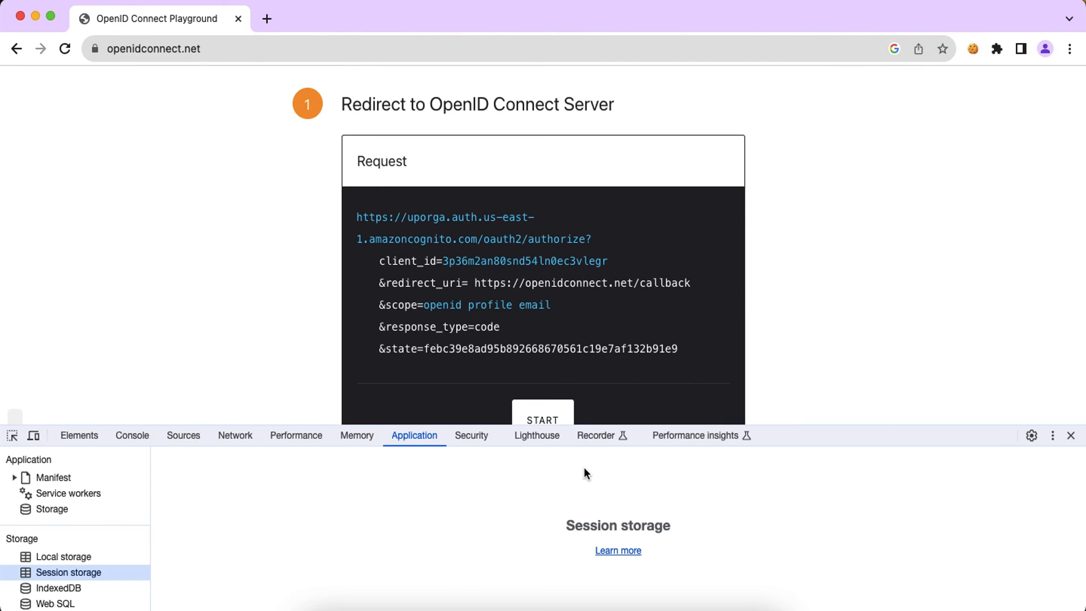
{"action": "left_click", "coordinate": [235, 437]}
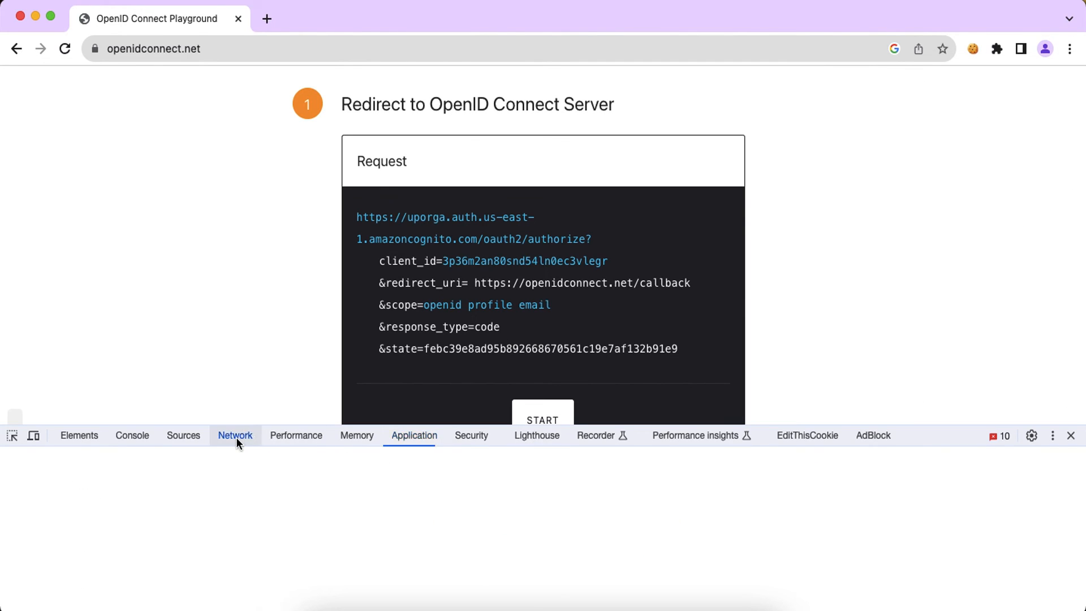
{"action": "scroll", "coordinate": [543, 261], "scroll_direction": "down", "scroll_amount": 2}
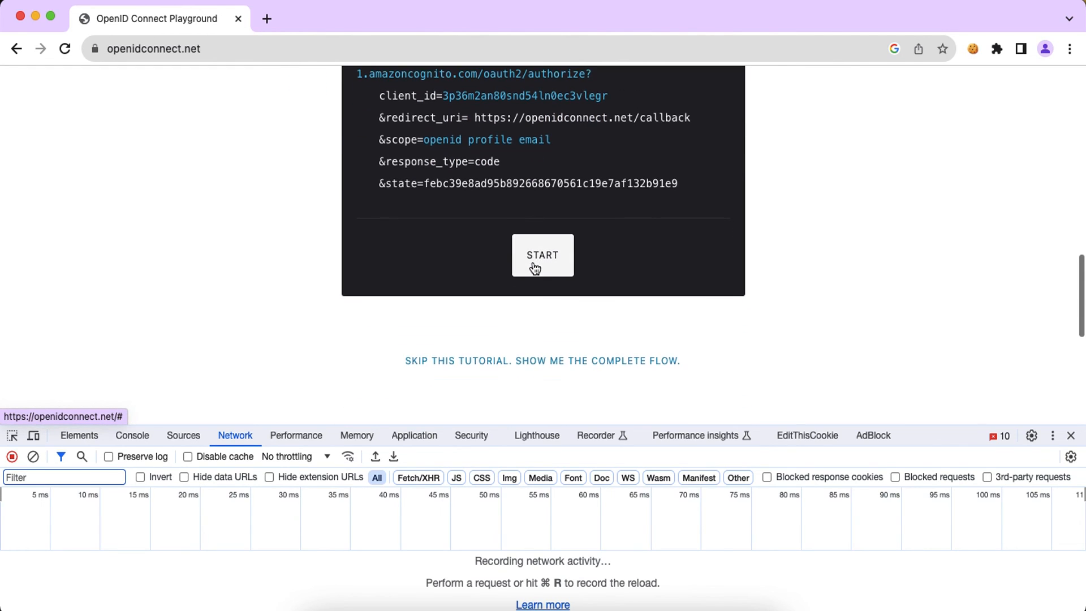
Step: Start the flow to redirect to the Cognito Hosted UI sign-in page while logging network requests
{"action": "left_click", "coordinate": [546, 269]}
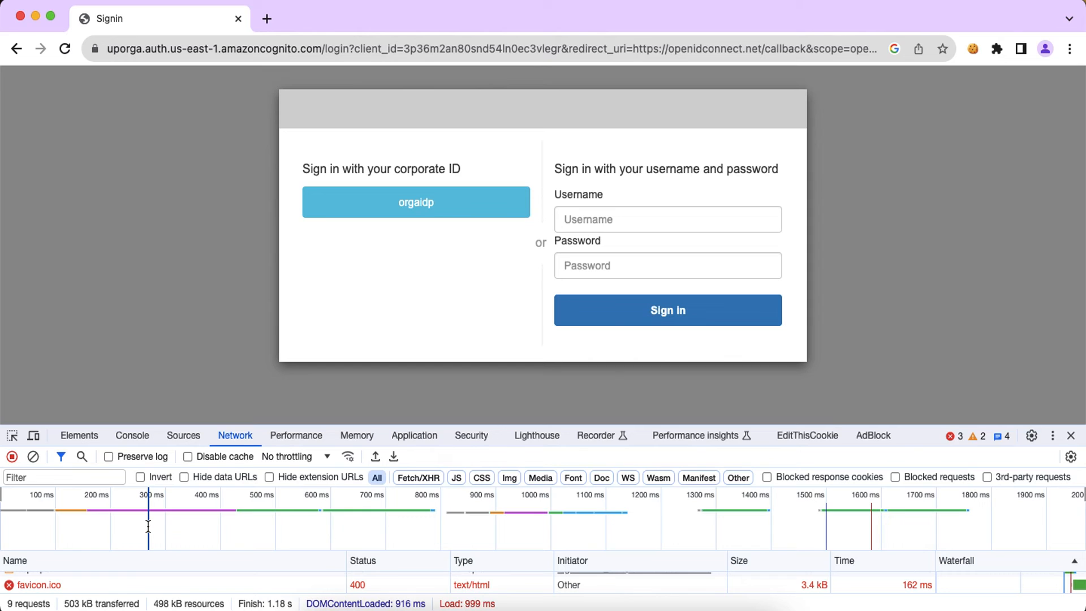
{"action": "scroll", "coordinate": [148, 526], "scroll_direction": "up", "scroll_amount": 4}
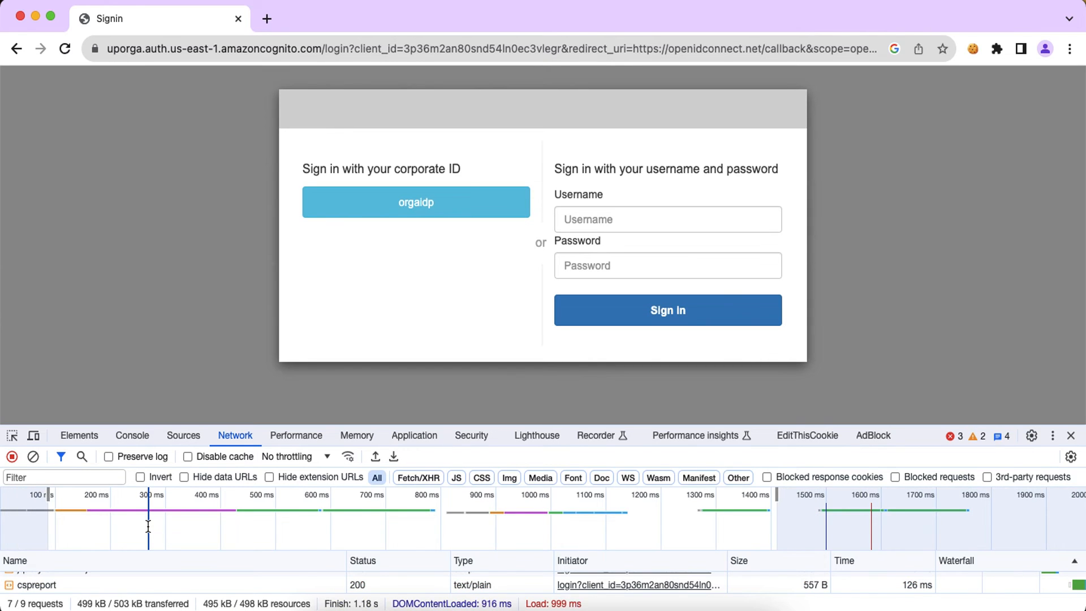
{"action": "scroll", "coordinate": [224, 526], "scroll_direction": "right", "scroll_amount": 3}
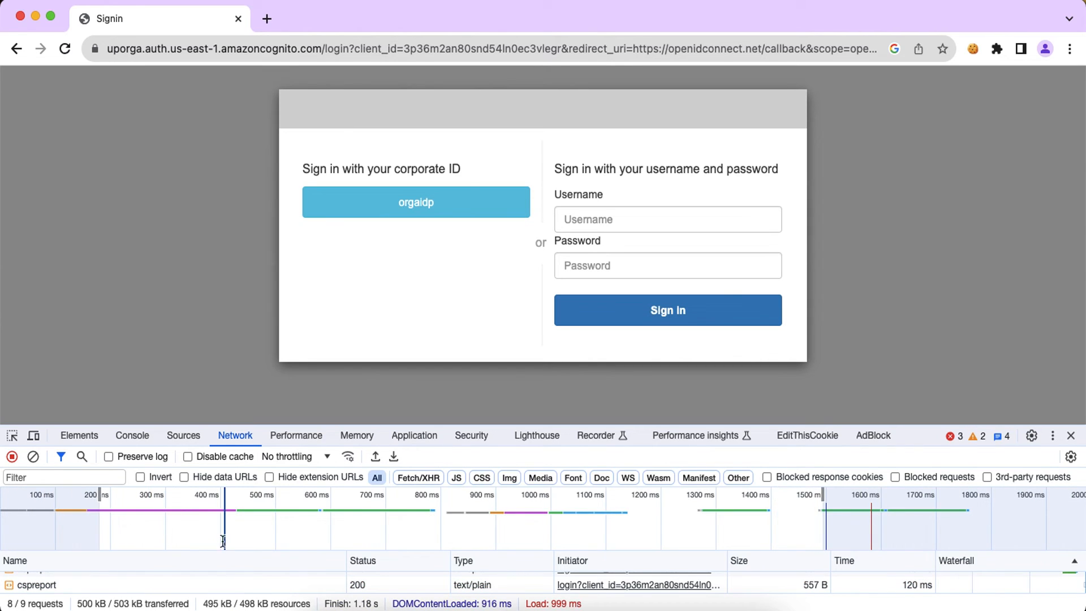
{"action": "left_click", "coordinate": [290, 436]}
{"action": "left_click", "coordinate": [232, 437]}
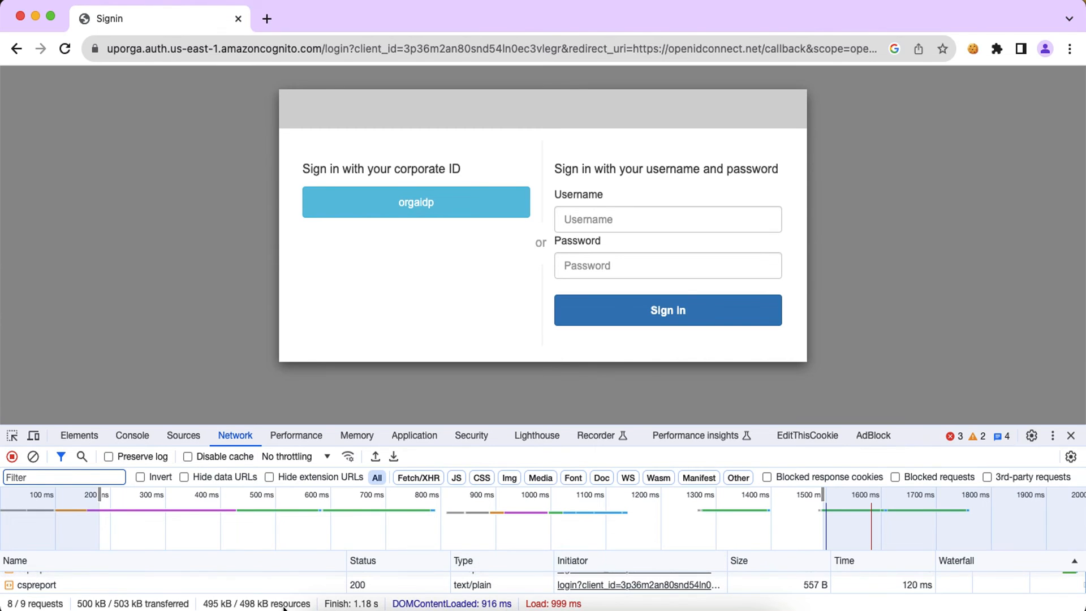
Step: Enlarge the Network pane, view the authorize request's headers, then choose the orgaidp corporate sign-in
{"action": "left_click", "coordinate": [65, 549]}
{"action": "left_click", "coordinate": [654, 428]}
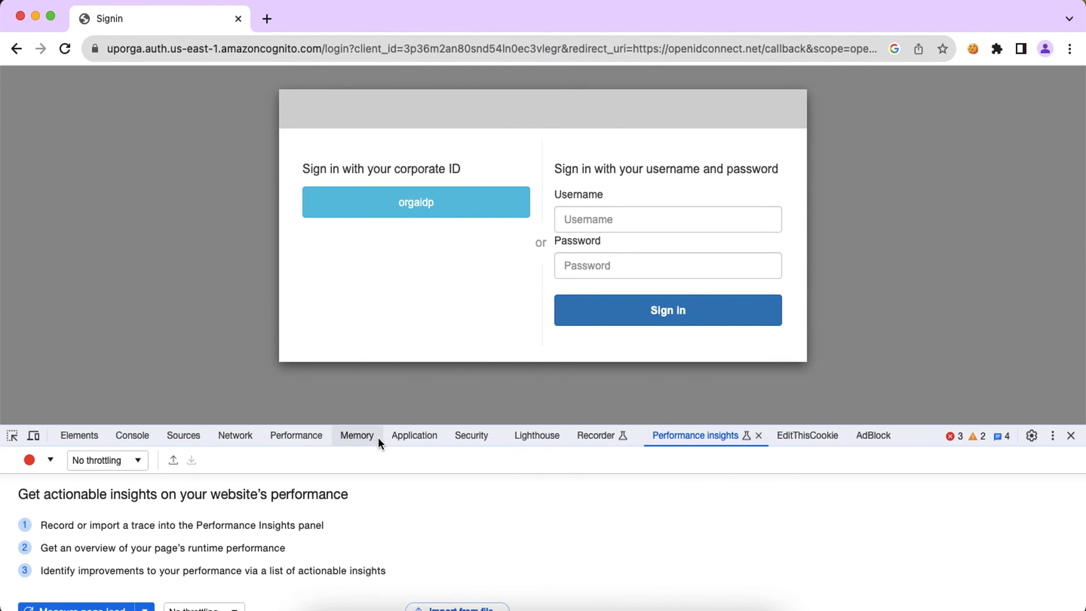
{"action": "left_click", "coordinate": [237, 435]}
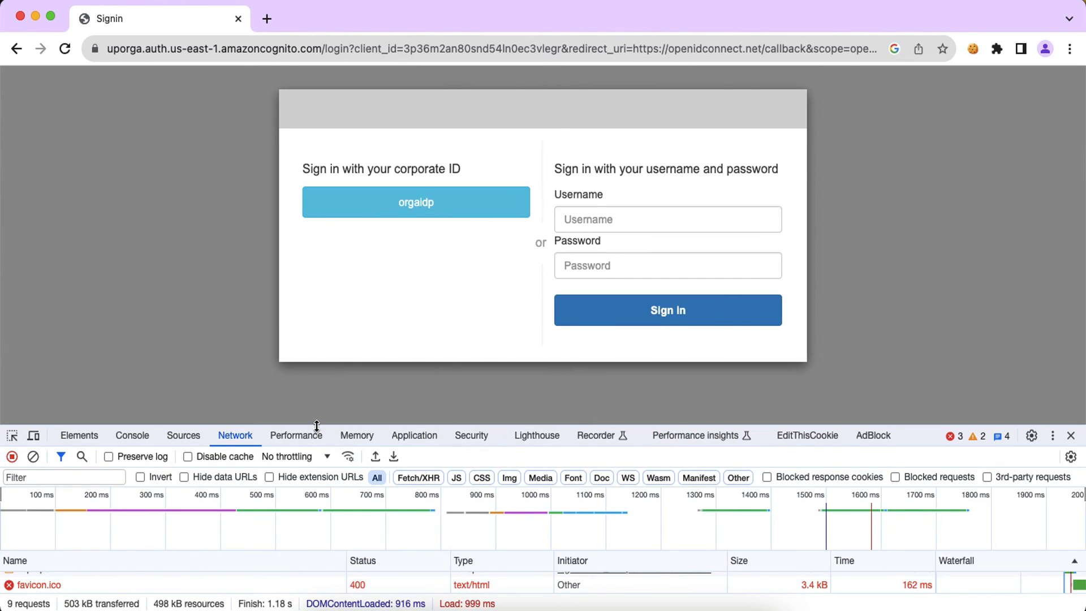
{"action": "left_click_drag", "start_coordinate": [315, 428], "coordinate": [315, 378]}
{"action": "scroll", "coordinate": [129, 554], "scroll_direction": "up", "scroll_amount": 3}
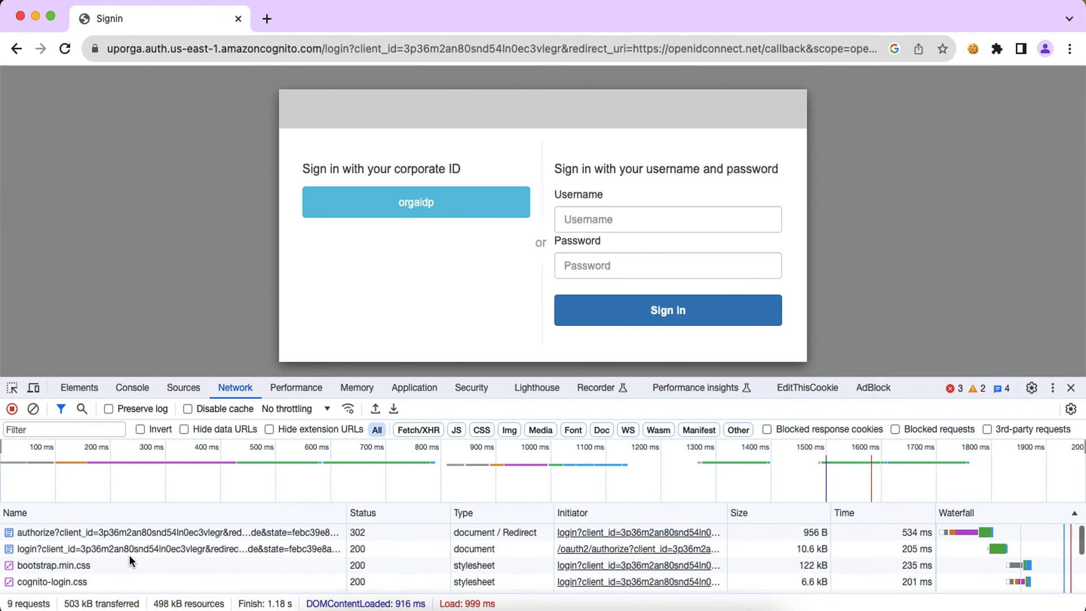
{"action": "left_click", "coordinate": [104, 533]}
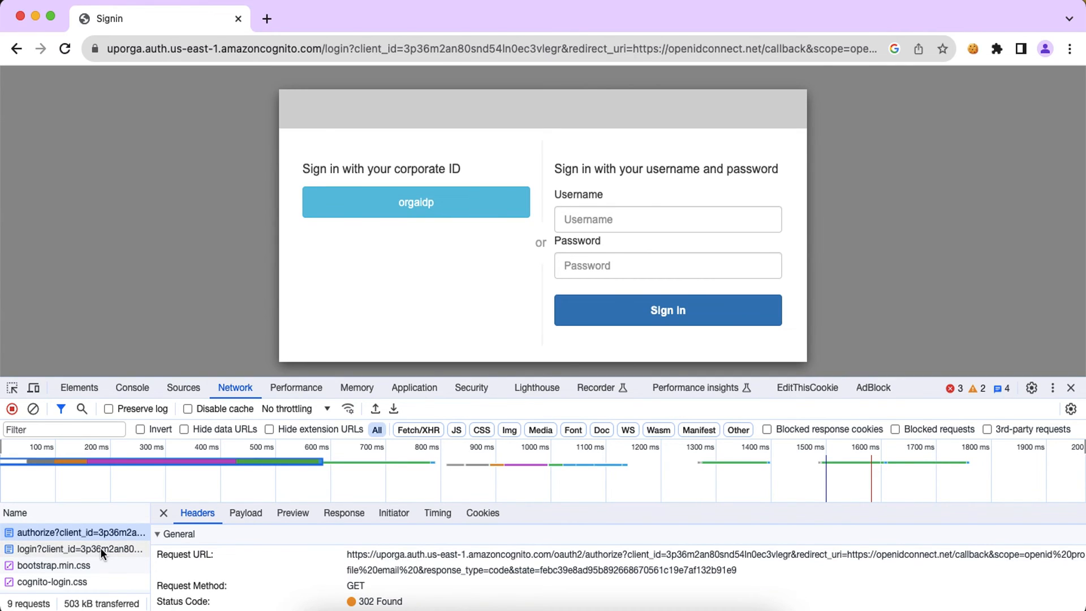
{"action": "left_click", "coordinate": [432, 204]}
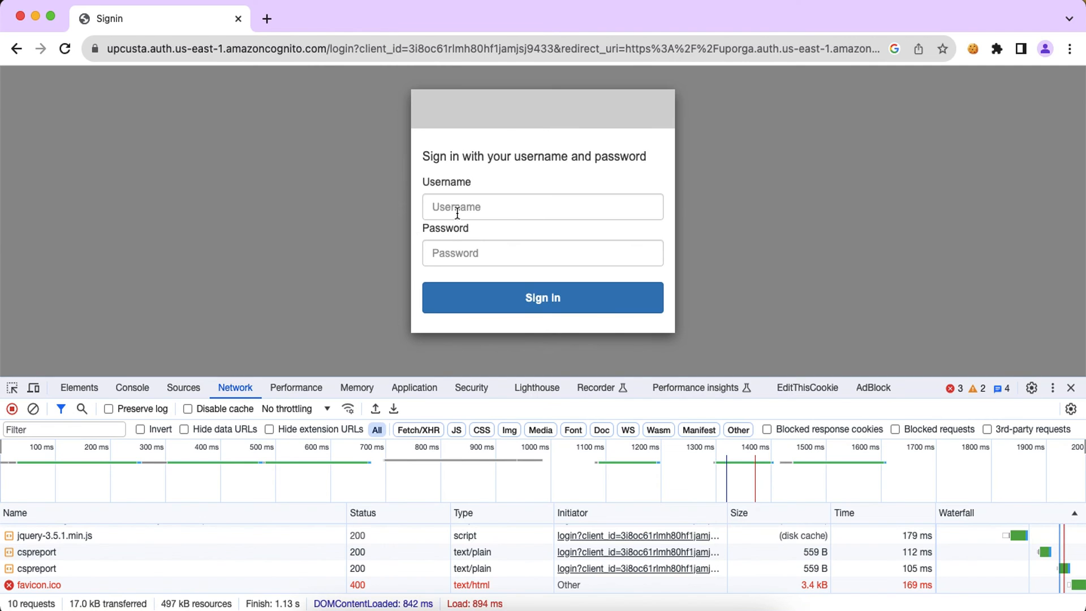
Step: Sign in as the test org user, pasting the username copied from the AWS console and entering the password
{"action": "left_click", "coordinate": [625, 601]}
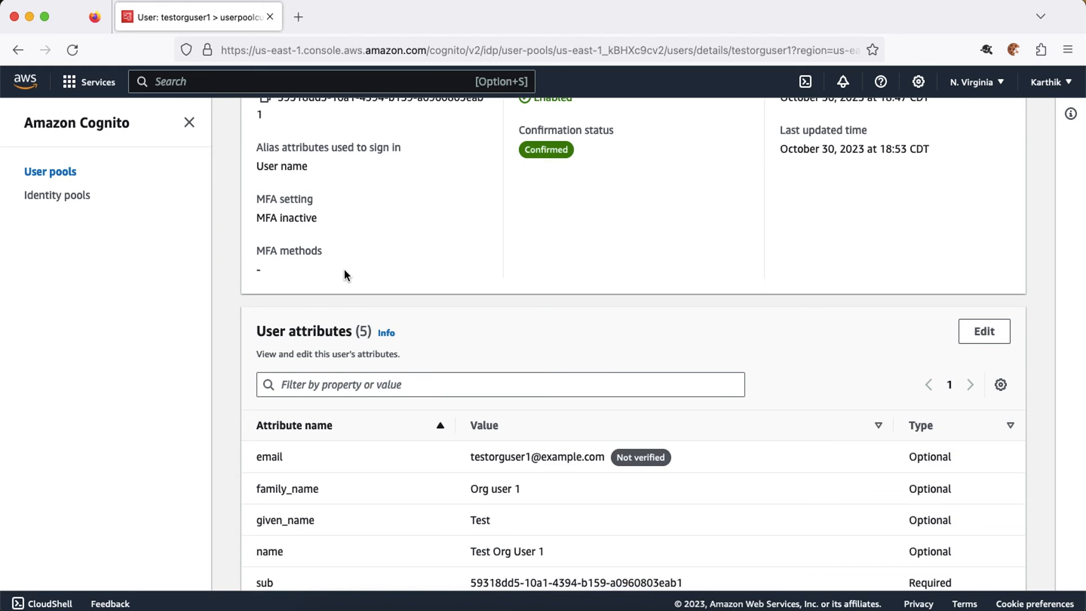
{"action": "scroll", "coordinate": [344, 270], "scroll_direction": "up", "scroll_amount": 5}
{"action": "double_click", "coordinate": [351, 163]}
{"action": "key", "text": "super+c"}
{"action": "key", "text": "super+Tab"}
{"action": "left_click", "coordinate": [480, 200]}
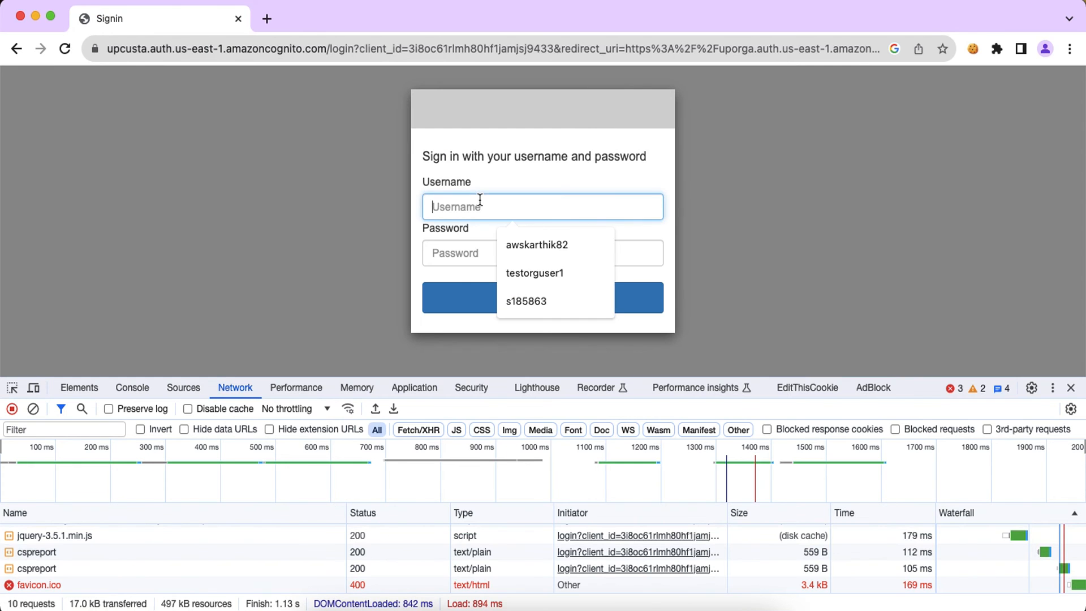
{"action": "key", "text": "super+v"}
{"action": "left_click", "coordinate": [468, 249]}
{"action": "type", "text": "P"}
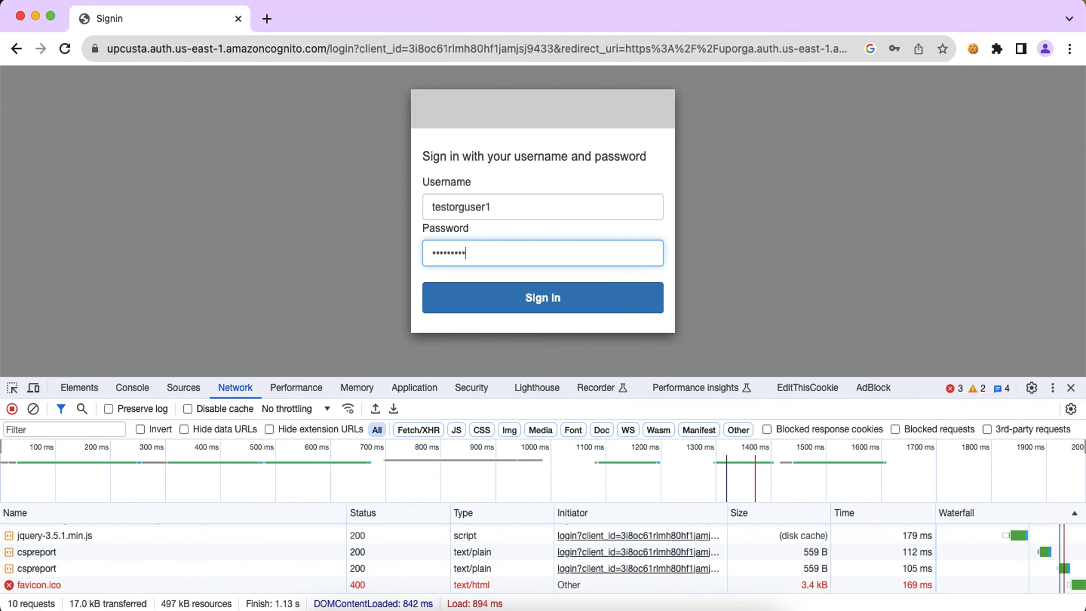
{"action": "left_click", "coordinate": [541, 304]}
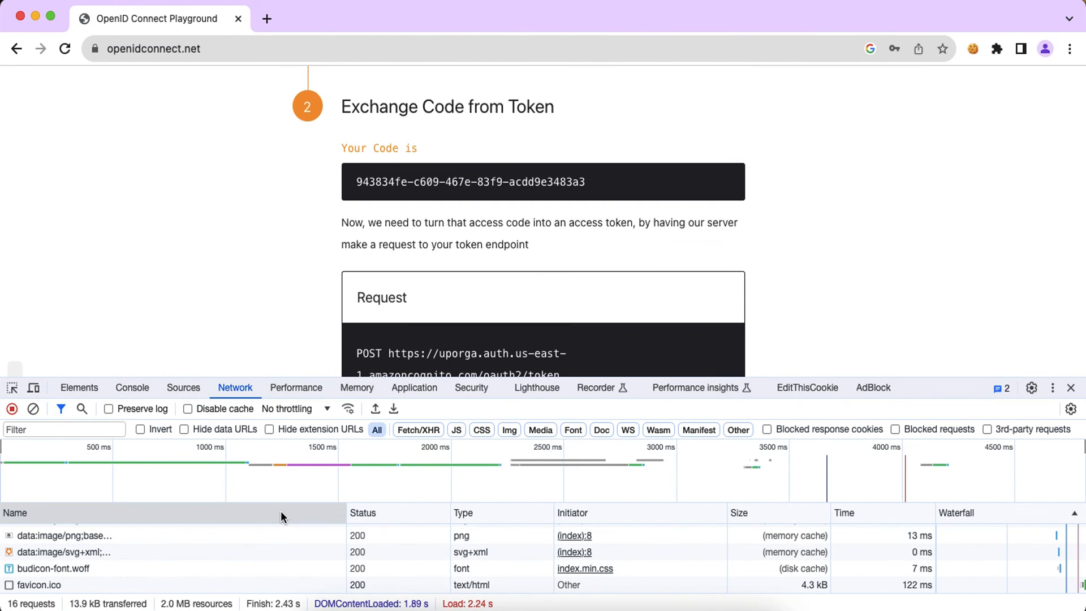
Step: Check the OIDC flow diagram, then inspect the callback, idpresponse and login requests in the Network log
{"action": "key", "text": "super+grave"}
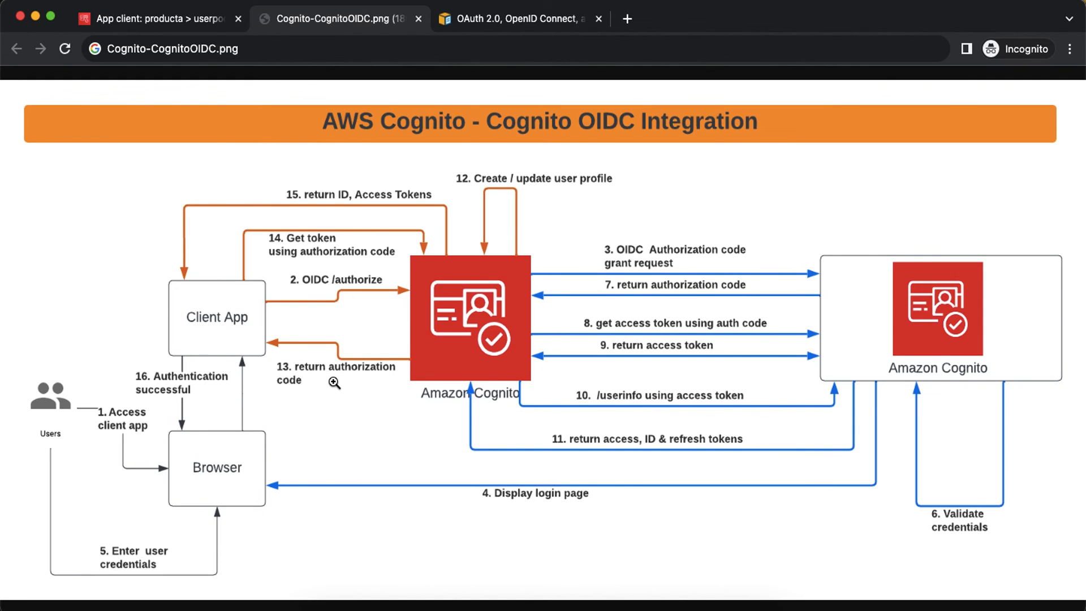
{"action": "key", "text": "super+grave"}
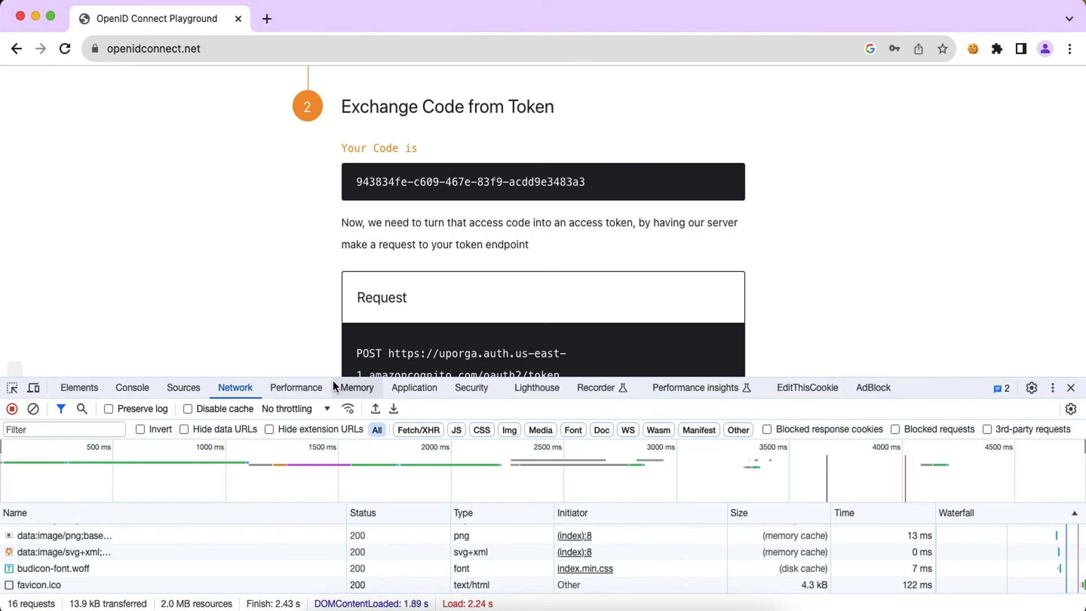
{"action": "scroll", "coordinate": [125, 576], "scroll_direction": "up", "scroll_amount": 1}
{"action": "scroll", "coordinate": [125, 575], "scroll_direction": "up", "scroll_amount": 10}
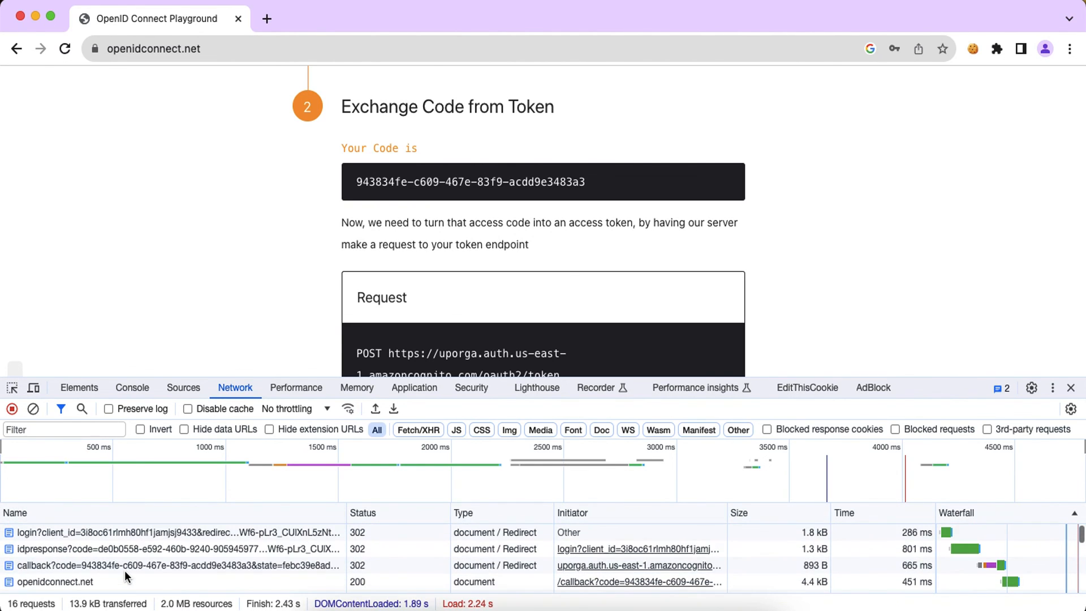
{"action": "left_click", "coordinate": [124, 570]}
{"action": "left_click", "coordinate": [90, 548]}
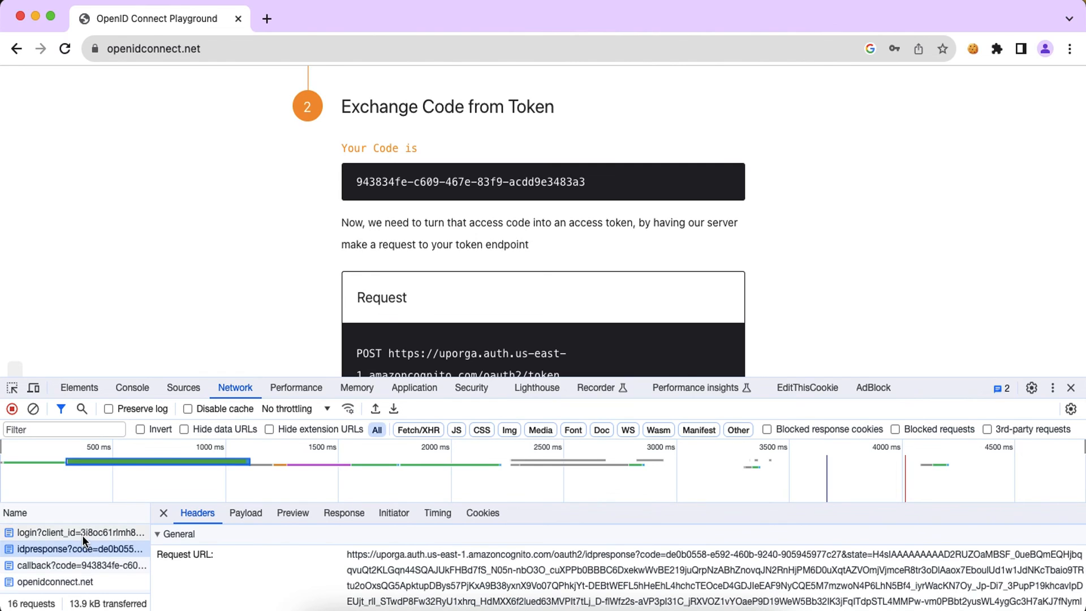
{"action": "left_click", "coordinate": [83, 535]}
{"action": "left_click", "coordinate": [87, 550]}
{"action": "left_click", "coordinate": [106, 565]}
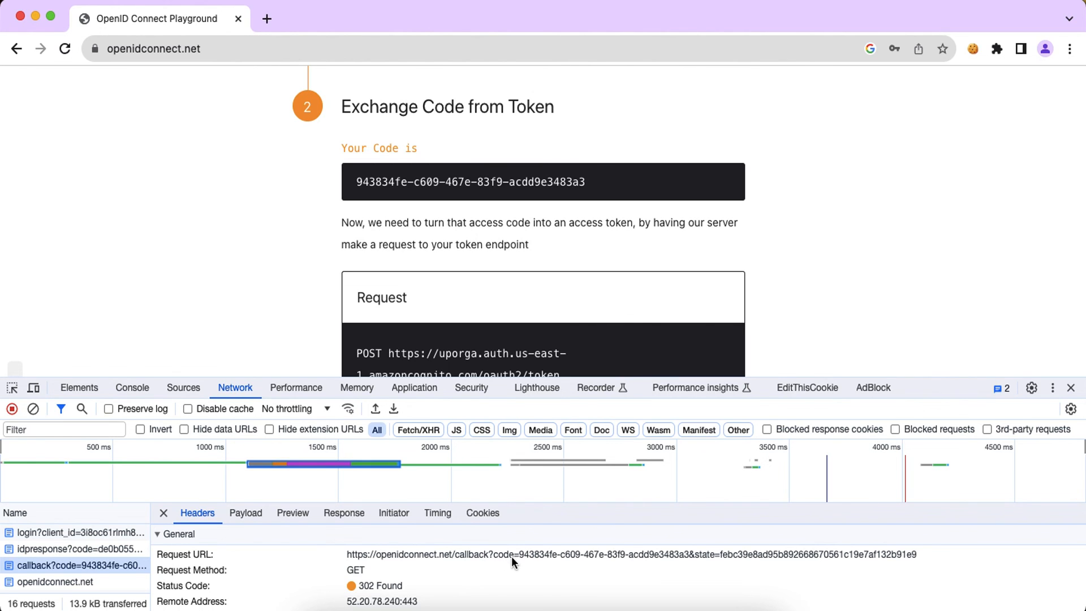
Step: Exchange the authorization code for ID, access and refresh tokens, then proceed to Verify User Token
{"action": "scroll", "coordinate": [582, 269], "scroll_direction": "down", "scroll_amount": 8}
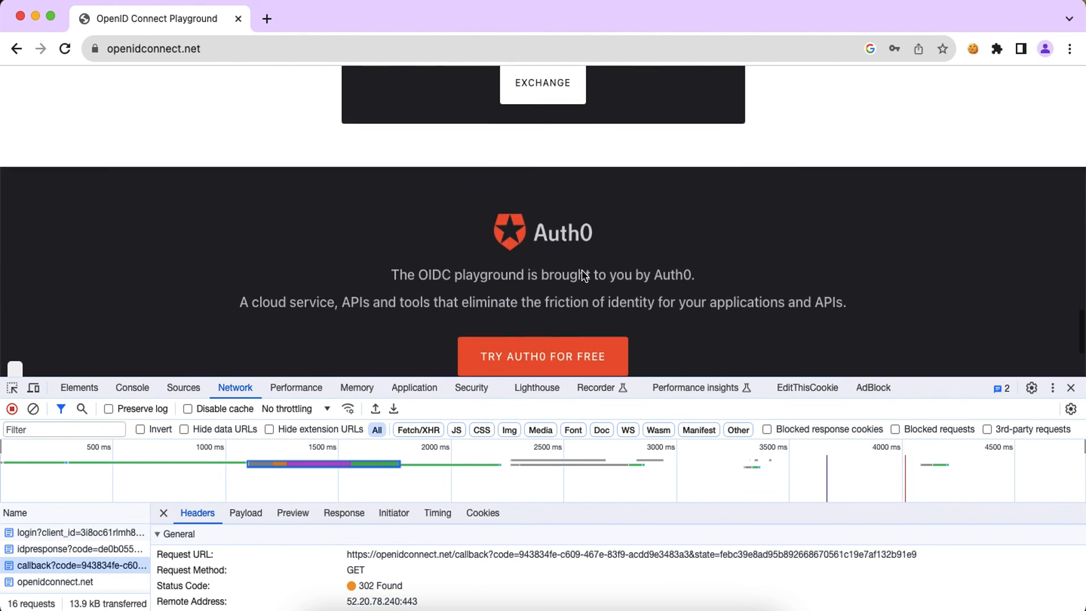
{"action": "scroll", "coordinate": [582, 269], "scroll_direction": "up", "scroll_amount": 5}
{"action": "scroll", "coordinate": [577, 266], "scroll_direction": "up", "scroll_amount": 3}
{"action": "scroll", "coordinate": [548, 186], "scroll_direction": "down", "scroll_amount": 1}
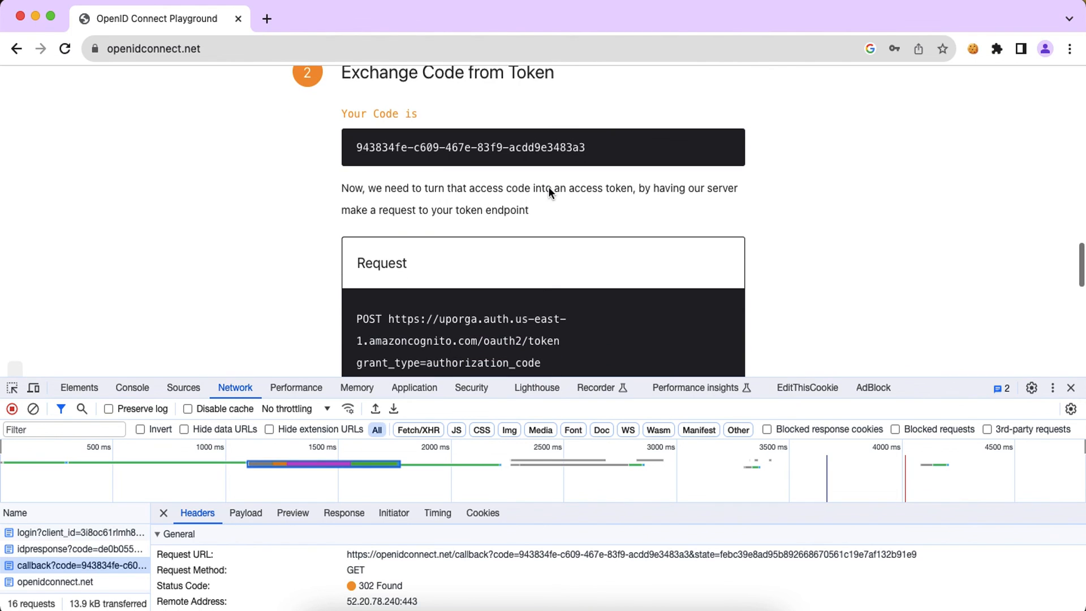
{"action": "scroll", "coordinate": [871, 244], "scroll_direction": "down", "scroll_amount": 2}
{"action": "scroll", "coordinate": [863, 229], "scroll_direction": "down", "scroll_amount": 2}
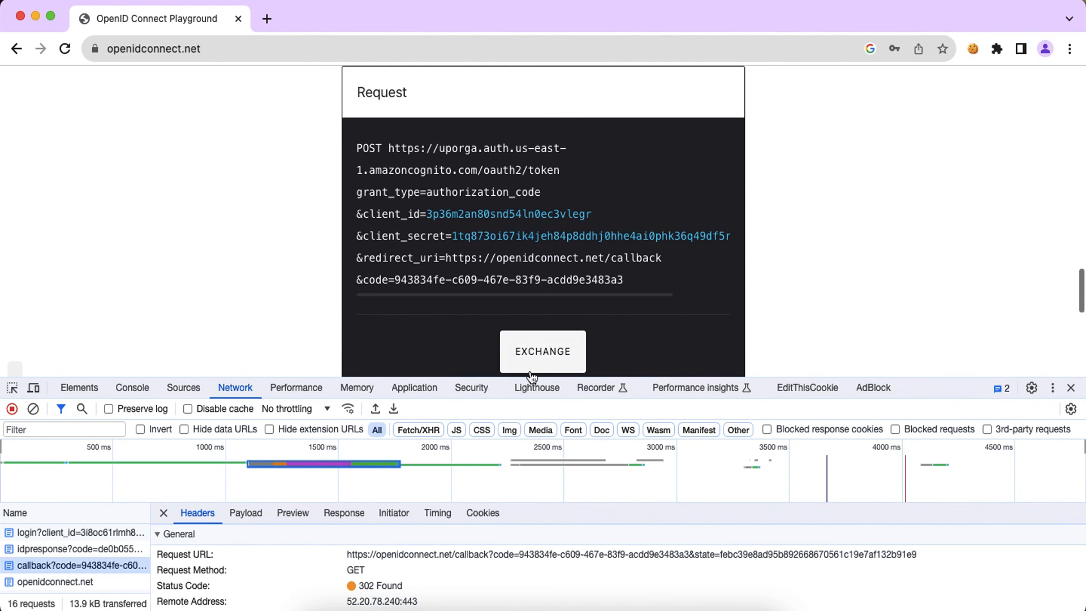
{"action": "left_click", "coordinate": [532, 355]}
{"action": "scroll", "coordinate": [871, 294], "scroll_direction": "down", "scroll_amount": 1}
{"action": "scroll", "coordinate": [854, 290], "scroll_direction": "down", "scroll_amount": 4}
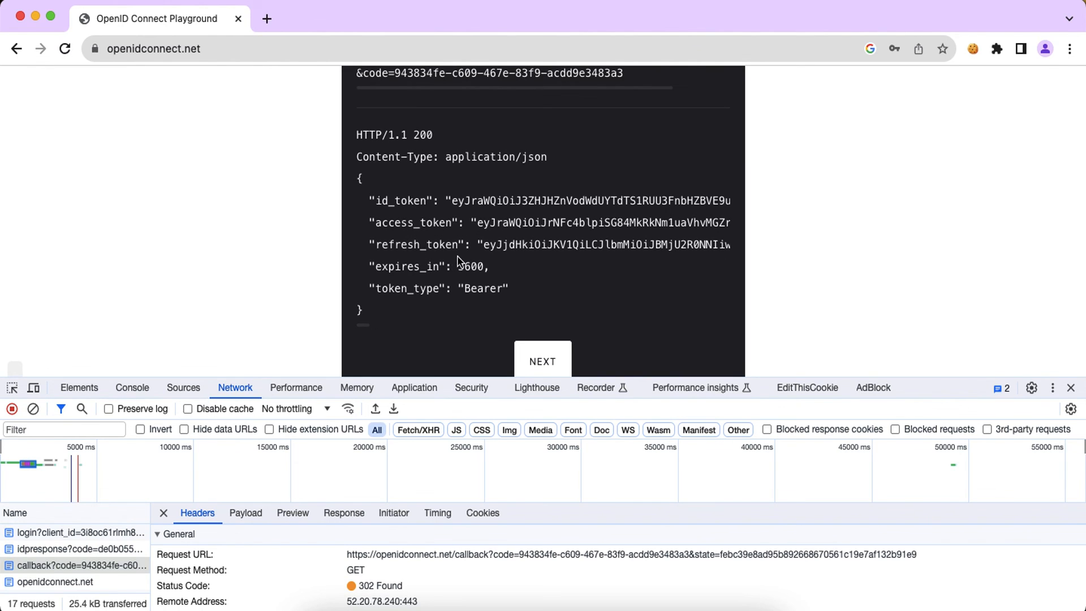
{"action": "scroll", "coordinate": [464, 260], "scroll_direction": "down", "scroll_amount": 2}
{"action": "left_click", "coordinate": [536, 287]}
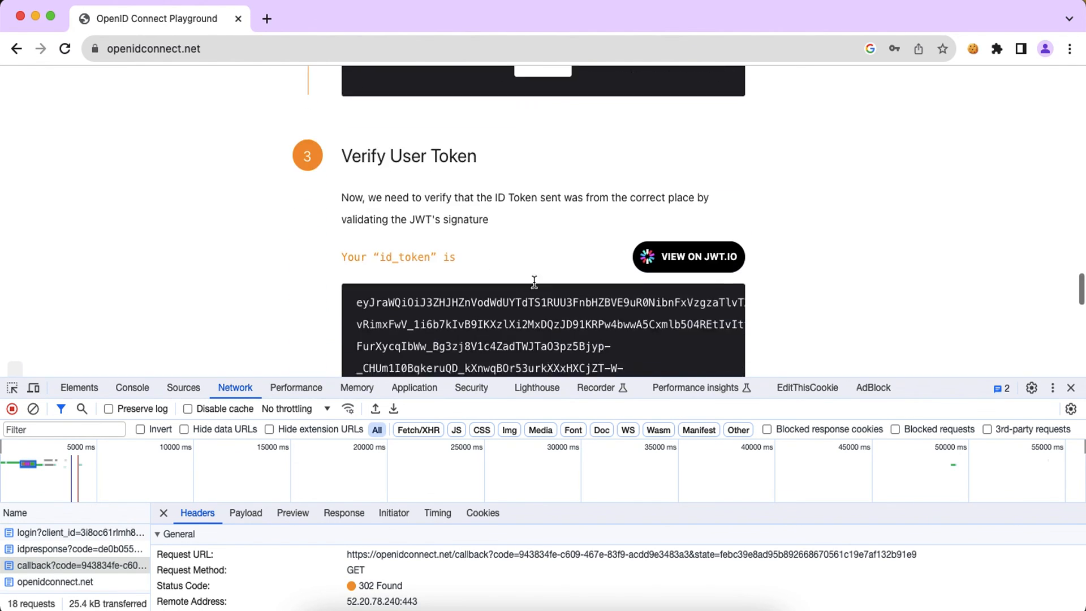
Step: Decode the ID token on jwt.io and highlight the name claim in the payload
{"action": "left_click", "coordinate": [695, 249]}
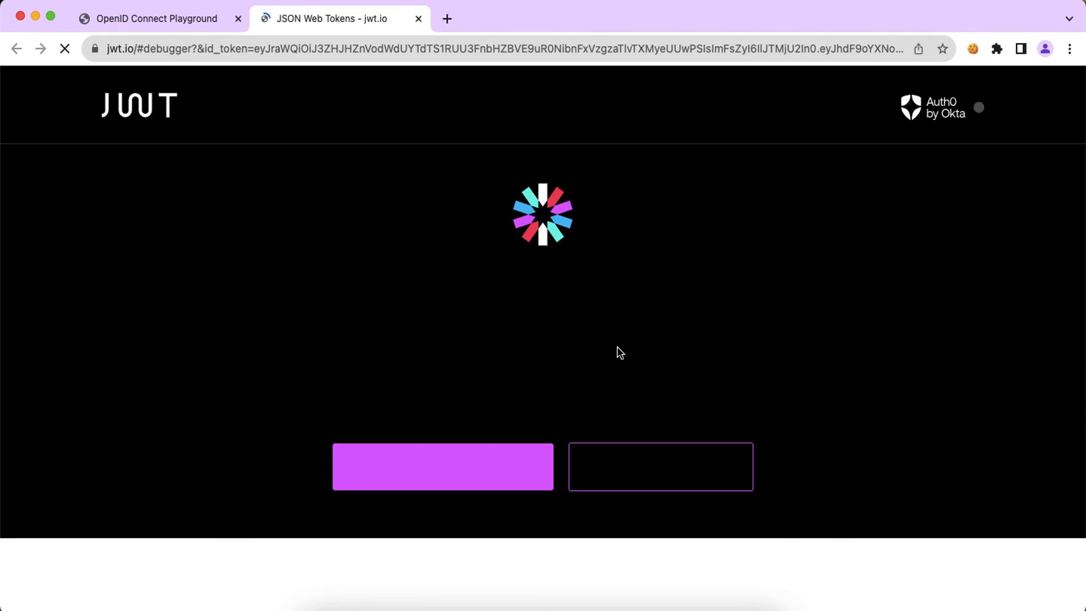
{"action": "scroll", "coordinate": [617, 347], "scroll_direction": "down", "scroll_amount": 7}
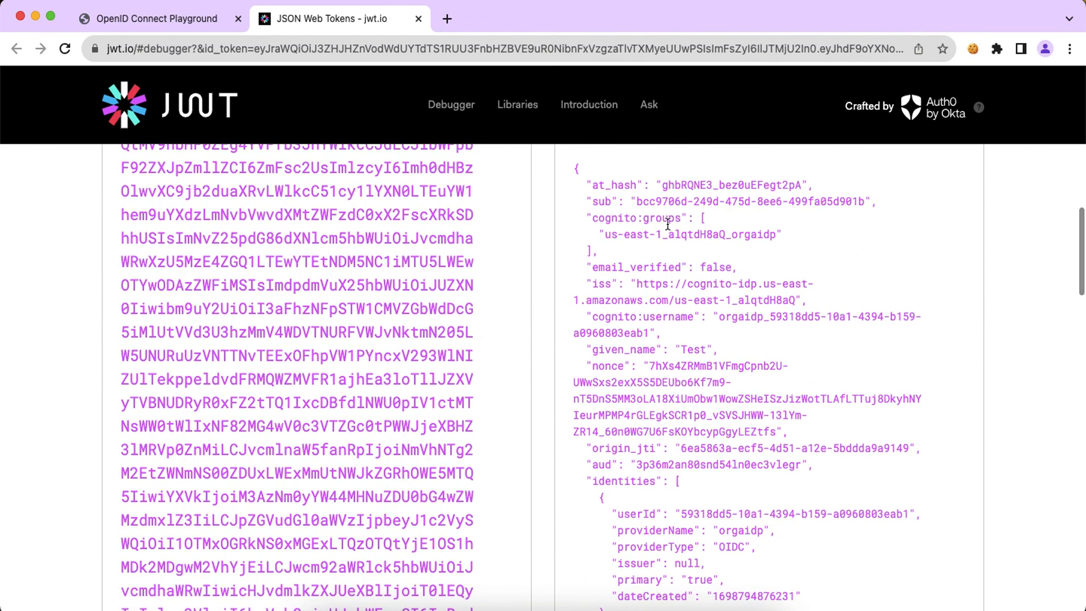
{"action": "scroll", "coordinate": [679, 322], "scroll_direction": "down", "scroll_amount": 2}
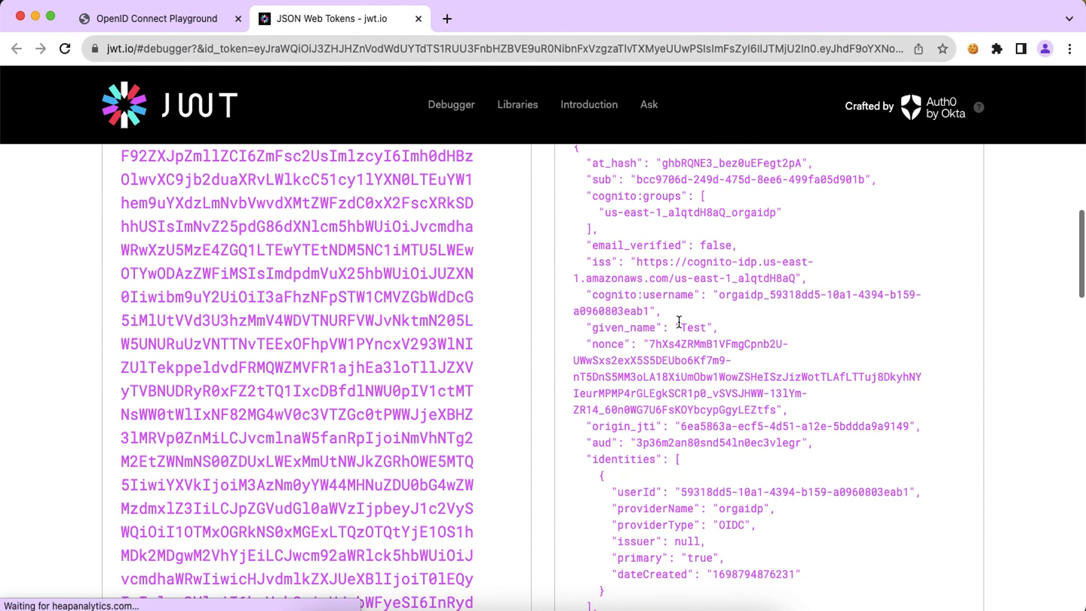
{"action": "scroll", "coordinate": [679, 323], "scroll_direction": "down", "scroll_amount": 3}
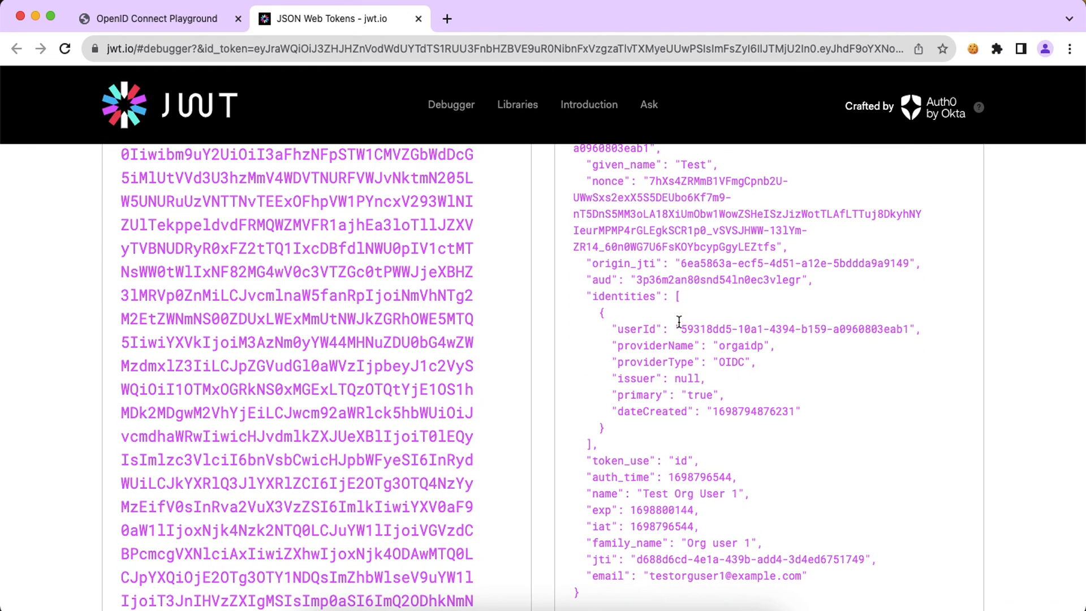
{"action": "scroll", "coordinate": [679, 321], "scroll_direction": "down", "scroll_amount": 3}
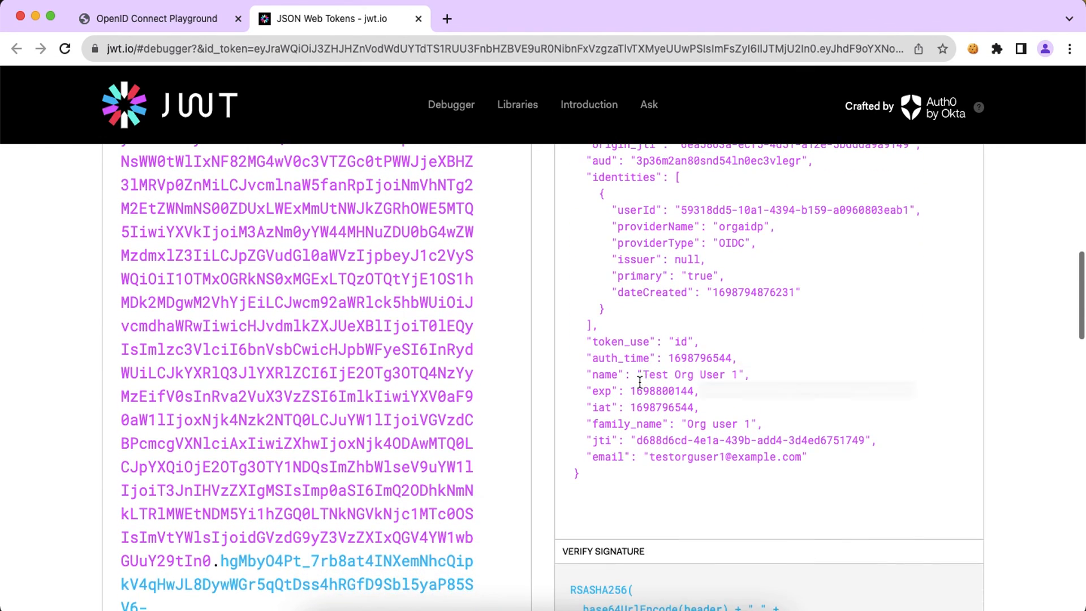
{"action": "left_click_drag", "start_coordinate": [654, 378], "coordinate": [717, 378]}
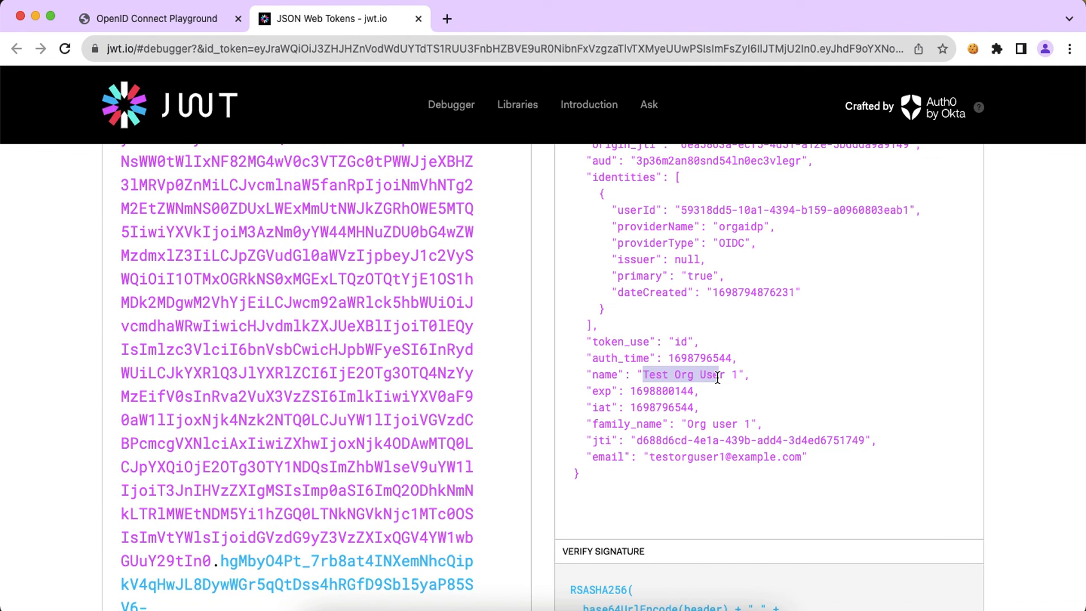
Step: Compare the decoded claims against the Cognito user record, then bring up the OIDC integration diagram
{"action": "left_click", "coordinate": [625, 601]}
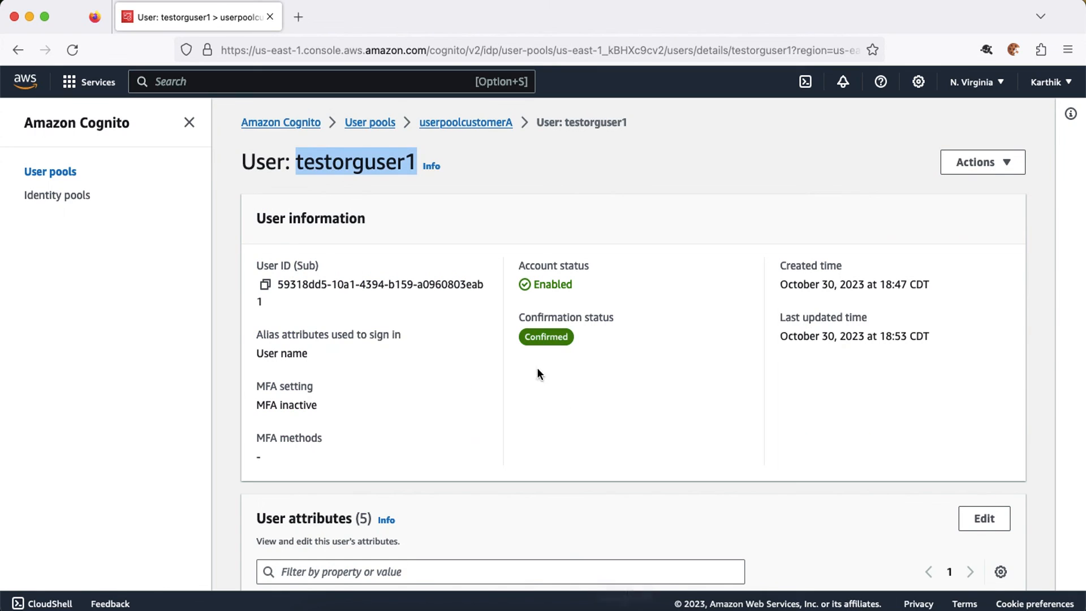
{"action": "scroll", "coordinate": [348, 302], "scroll_direction": "down", "scroll_amount": 7}
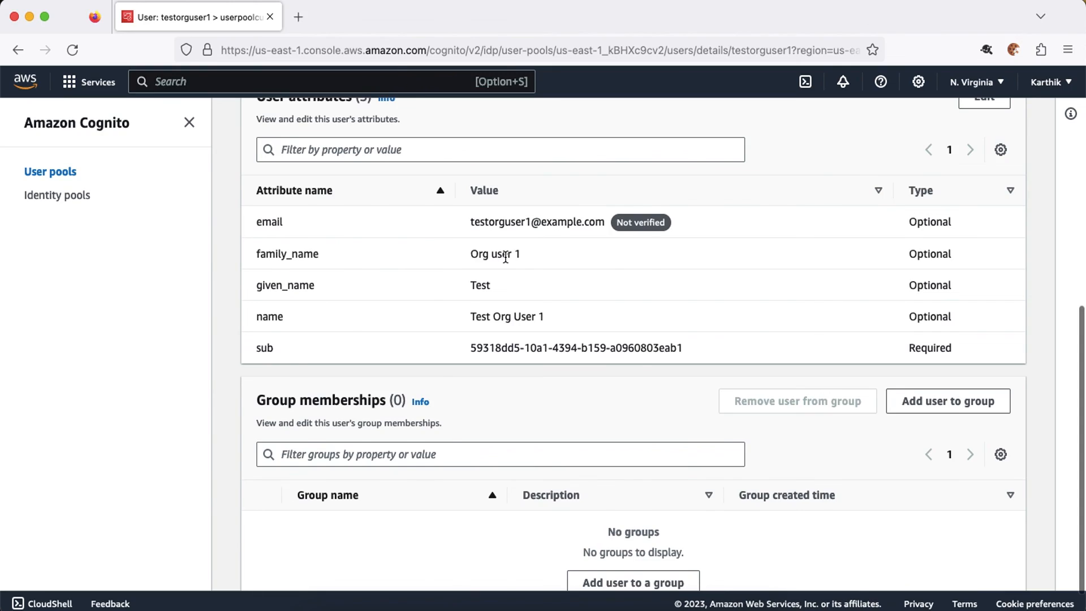
{"action": "key", "text": "super+Tab"}
{"action": "scroll", "coordinate": [670, 415], "scroll_direction": "up", "scroll_amount": 2}
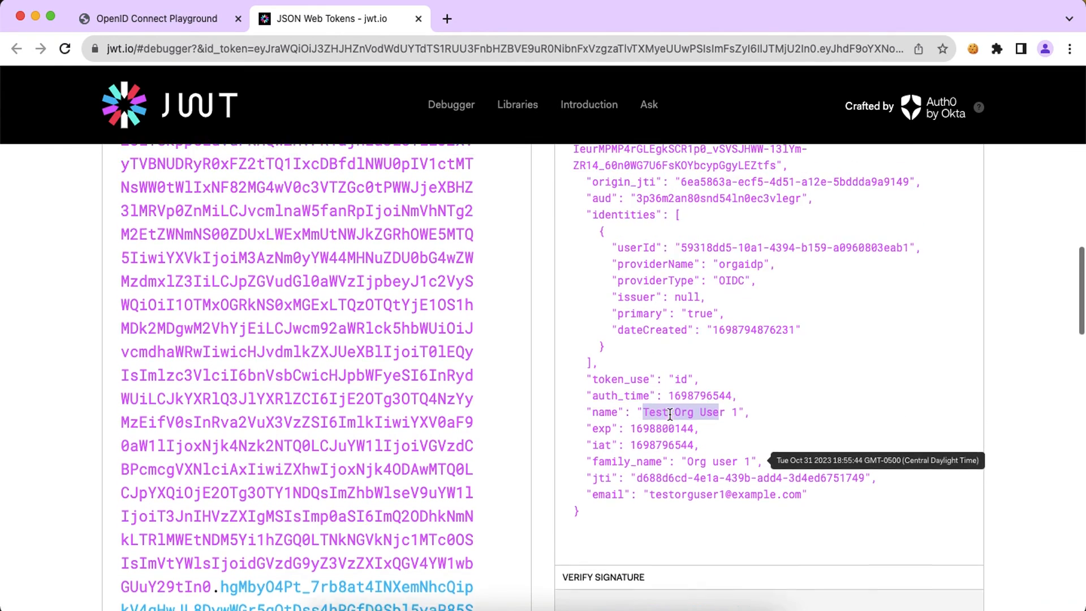
{"action": "scroll", "coordinate": [669, 415], "scroll_direction": "up", "scroll_amount": 4}
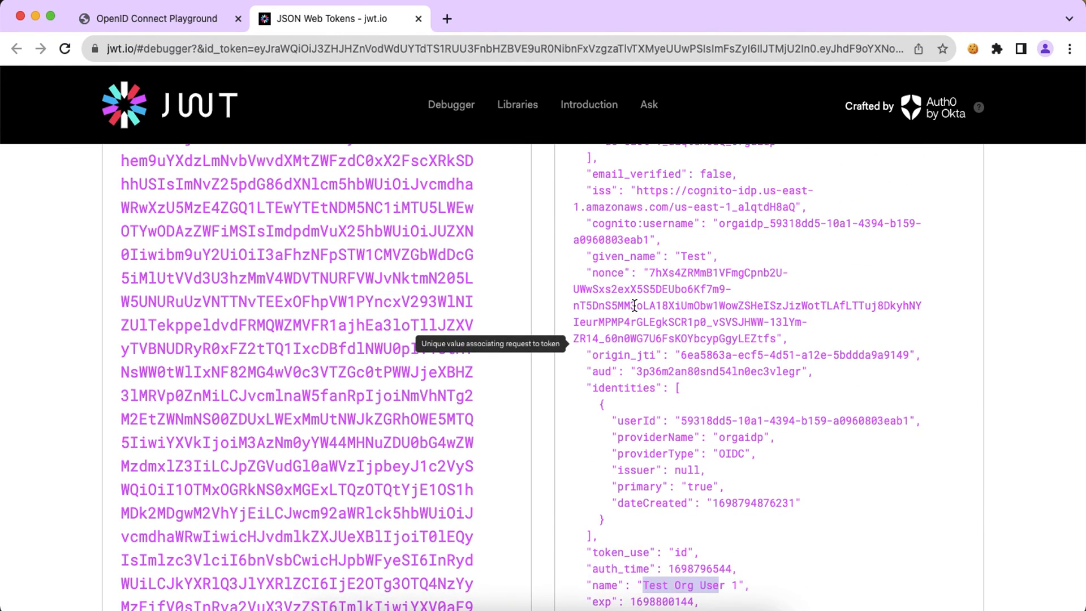
{"action": "scroll", "coordinate": [635, 306], "scroll_direction": "down", "scroll_amount": 5}
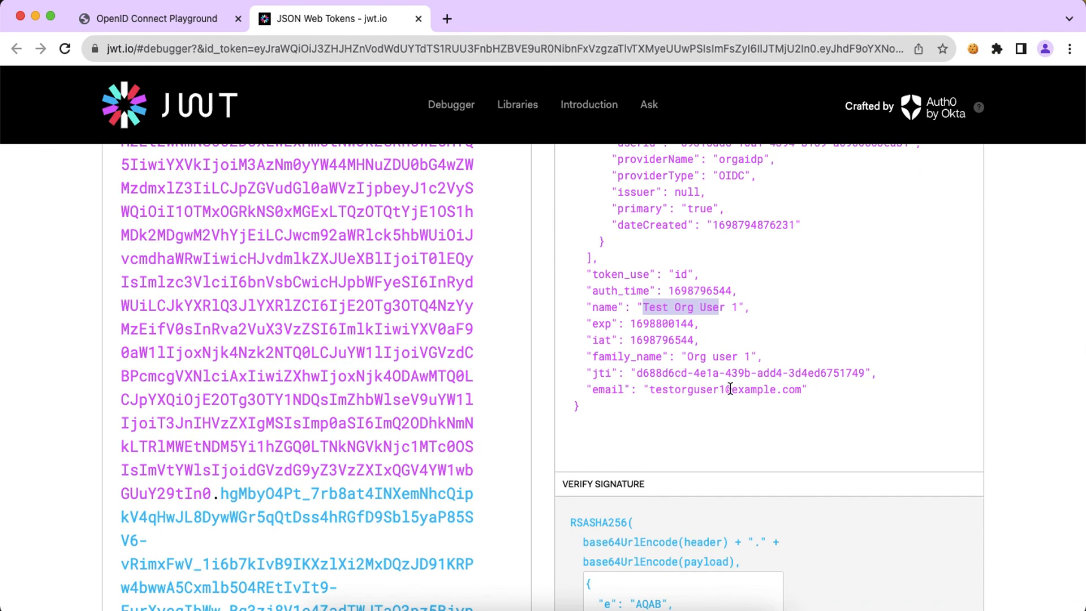
{"action": "left_click", "coordinate": [440, 606]}
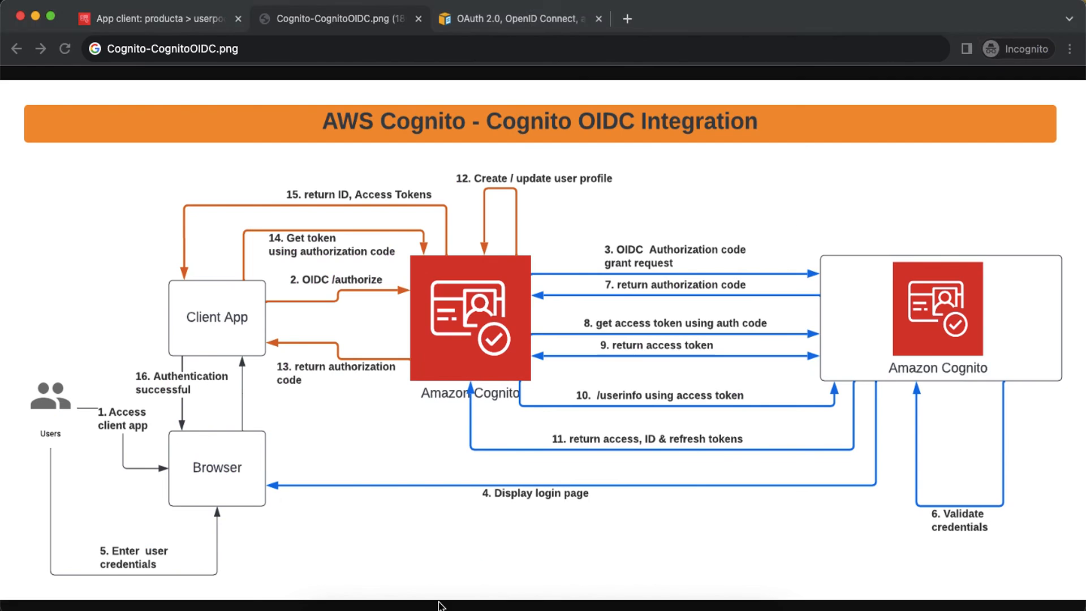
Step: Open the federated orgaidp user from userpoolorga's Users list and review its user attributes
{"action": "left_click", "coordinate": [166, 20]}
{"action": "left_click", "coordinate": [433, 122]}
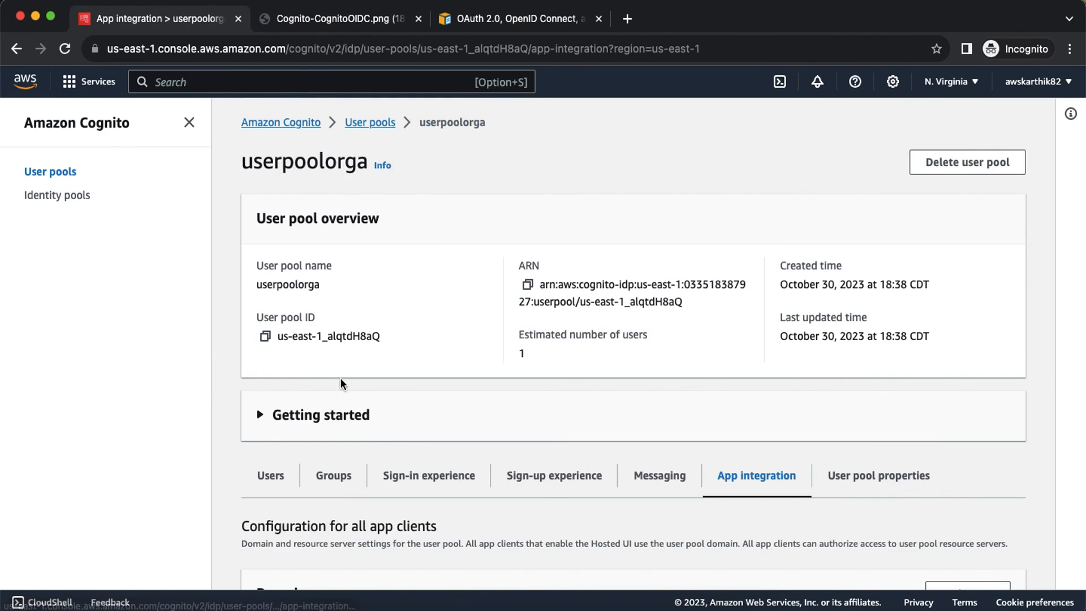
{"action": "left_click", "coordinate": [270, 475]}
{"action": "scroll", "coordinate": [453, 384], "scroll_direction": "down", "scroll_amount": 5}
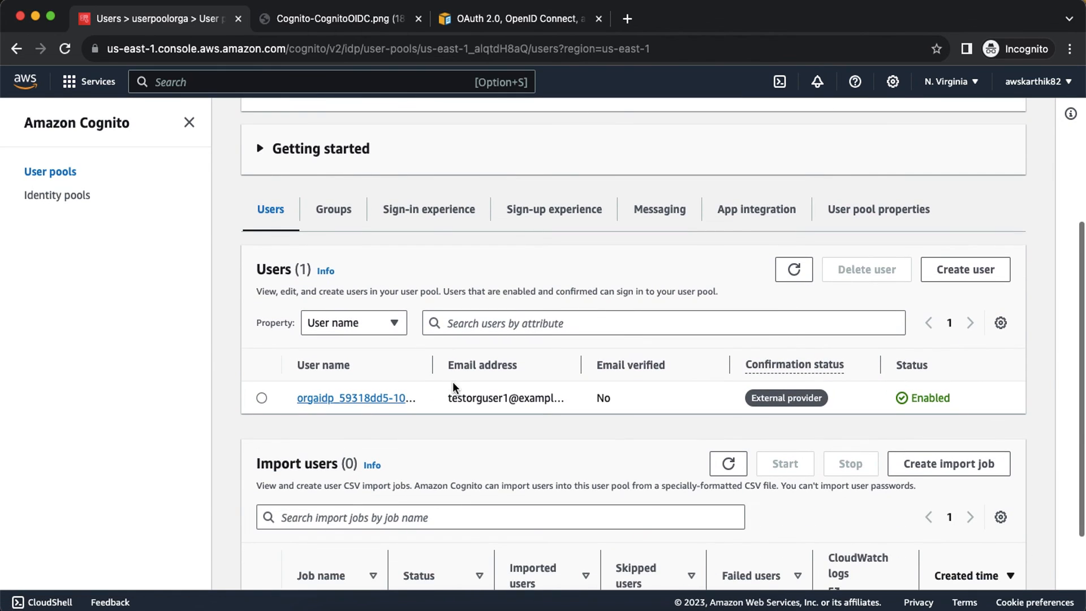
{"action": "left_click", "coordinate": [358, 398]}
{"action": "scroll", "coordinate": [469, 409], "scroll_direction": "down", "scroll_amount": 3}
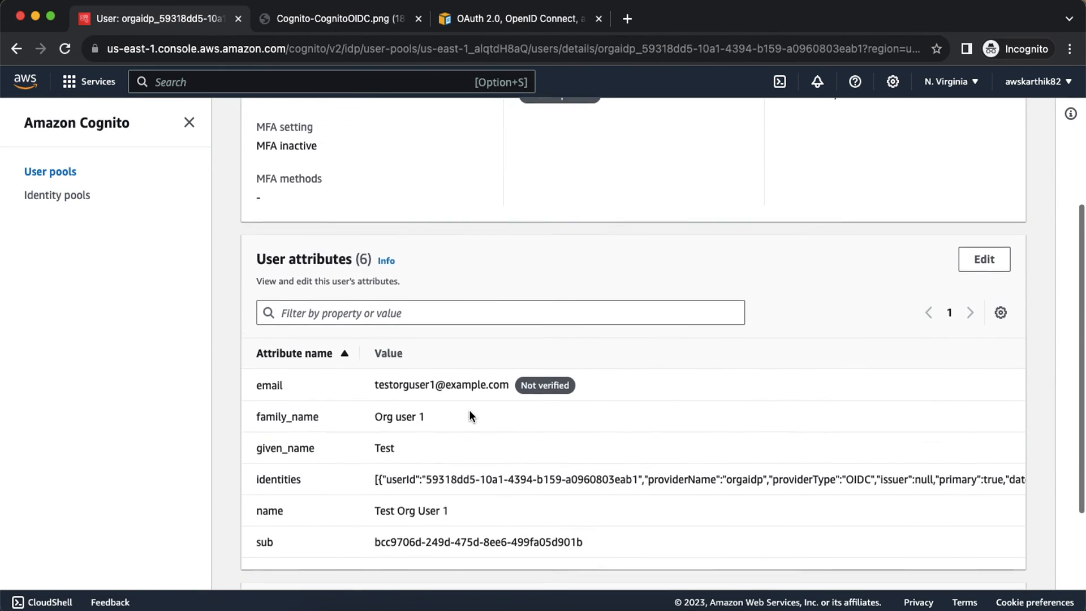
{"action": "scroll", "coordinate": [470, 410], "scroll_direction": "down", "scroll_amount": 1}
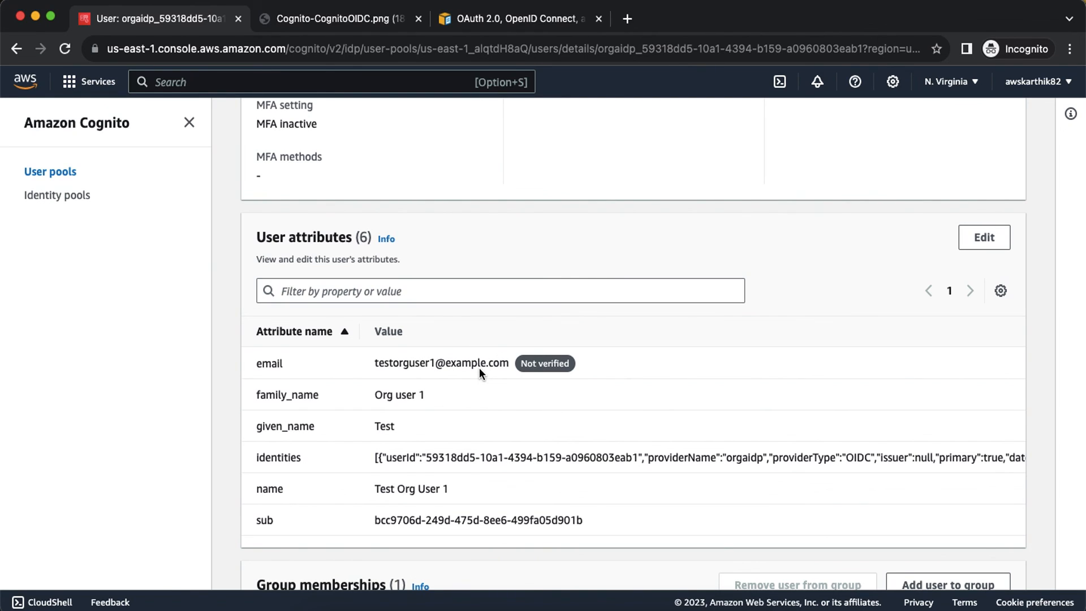
{"action": "left_click", "coordinate": [332, 22]}
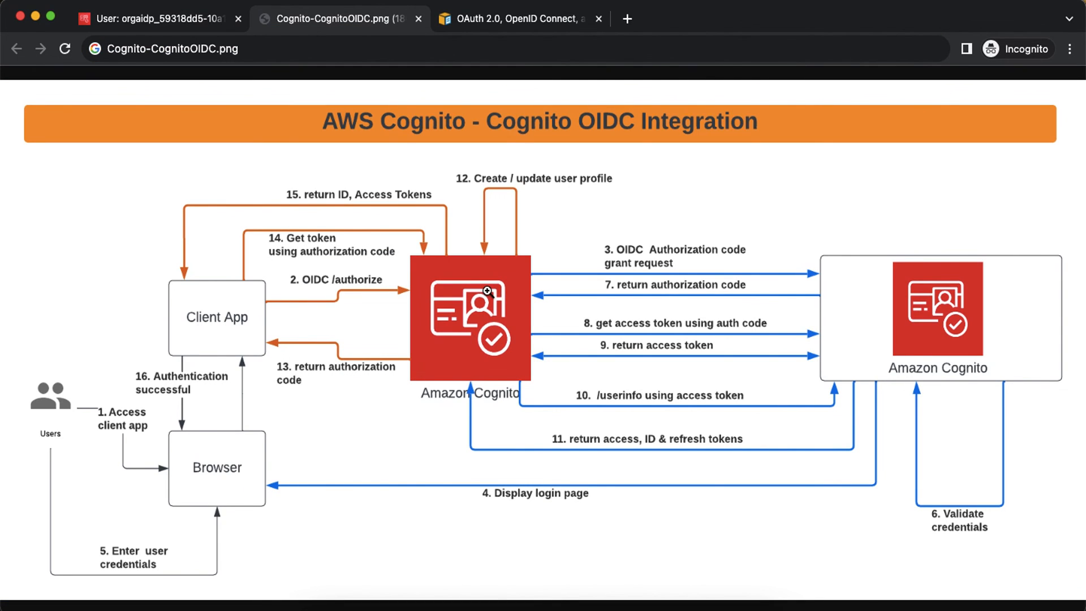